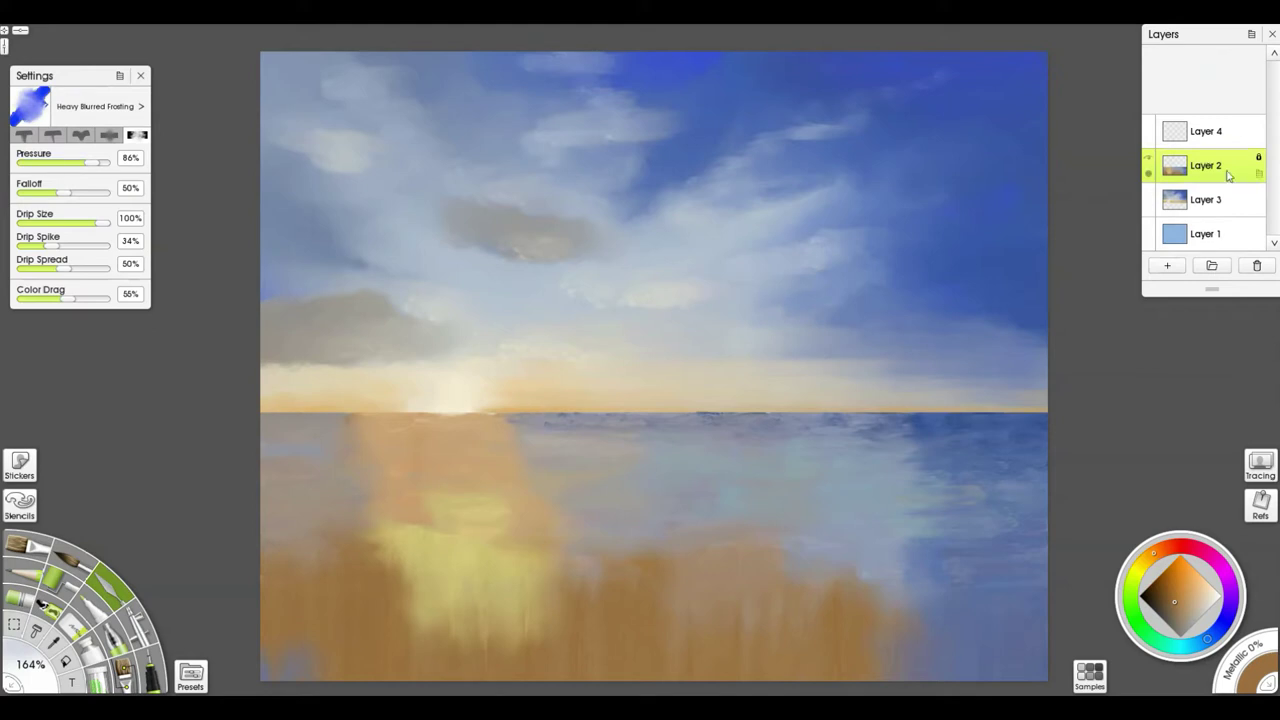
# Step: Remove the transparency lock from Layer 2 and blend the water's edge beneath the sun with the Heavy Blurred Frosting knife
pyautogui.click(1258, 160)
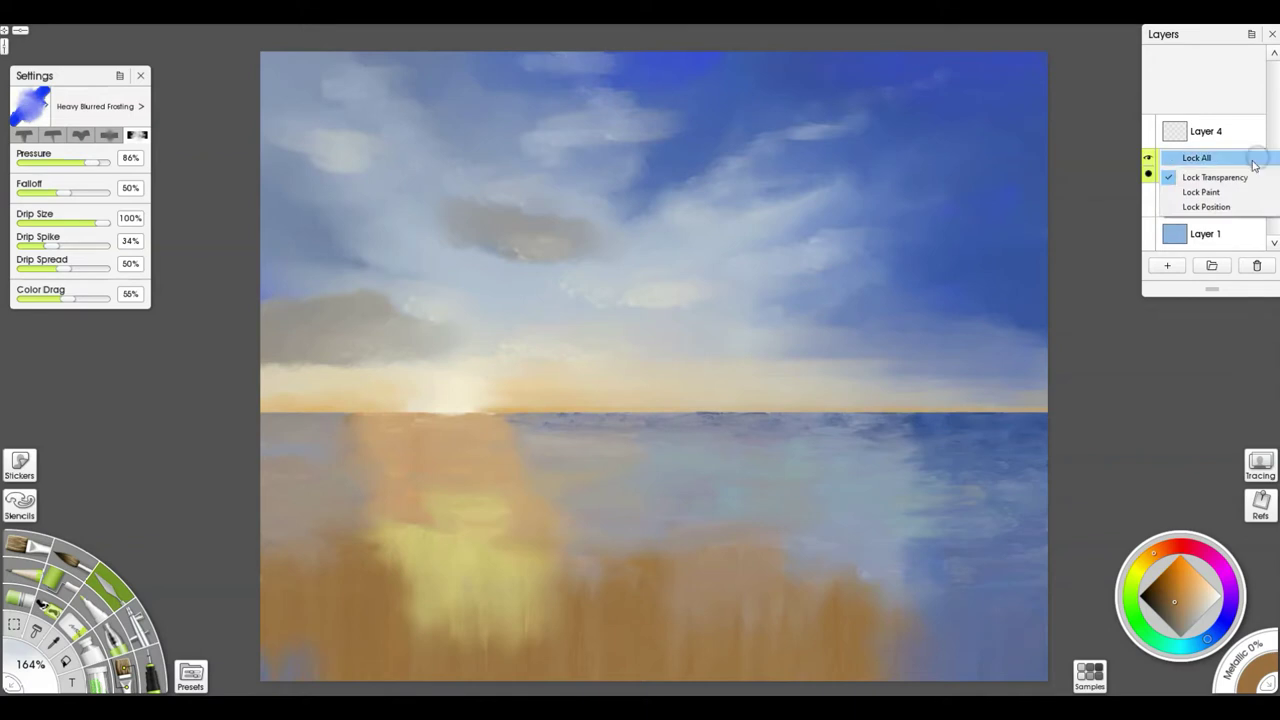
pyautogui.click(1198, 174)
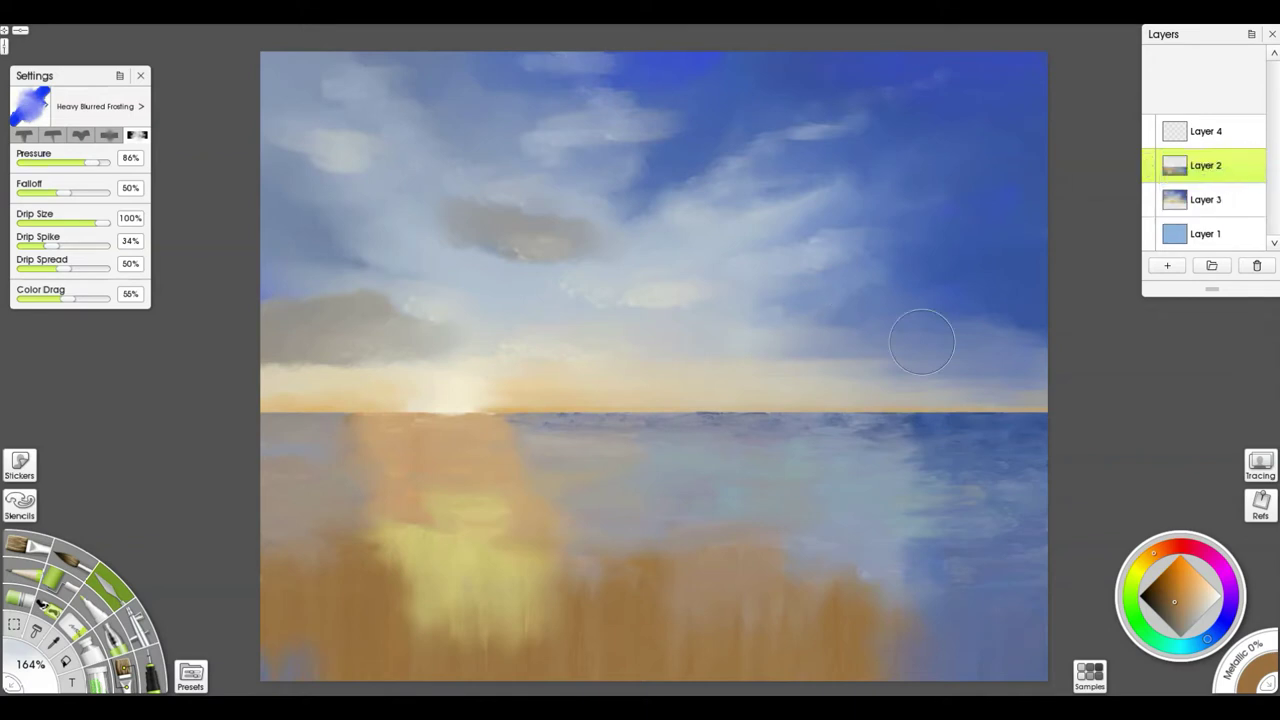
pyautogui.scroll(2, 440, 429)
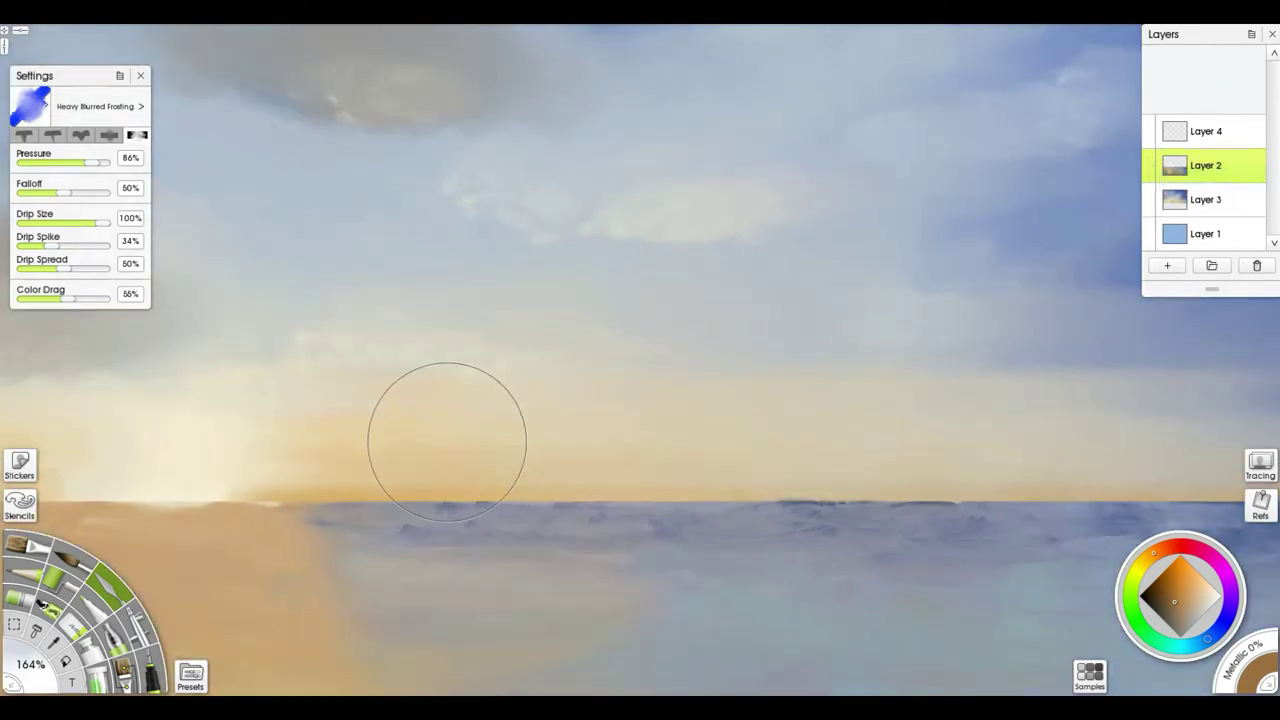
pyautogui.moveTo(351, 560)
pyautogui.mouseDown()
pyautogui.moveTo(605, 543)
pyautogui.moveTo(769, 514)
pyautogui.mouseUp()
pyautogui.moveTo(591, 446)
pyautogui.mouseDown()
pyautogui.moveTo(603, 457)
pyautogui.moveTo(589, 434)
pyautogui.moveTo(594, 446)
pyautogui.mouseUp()
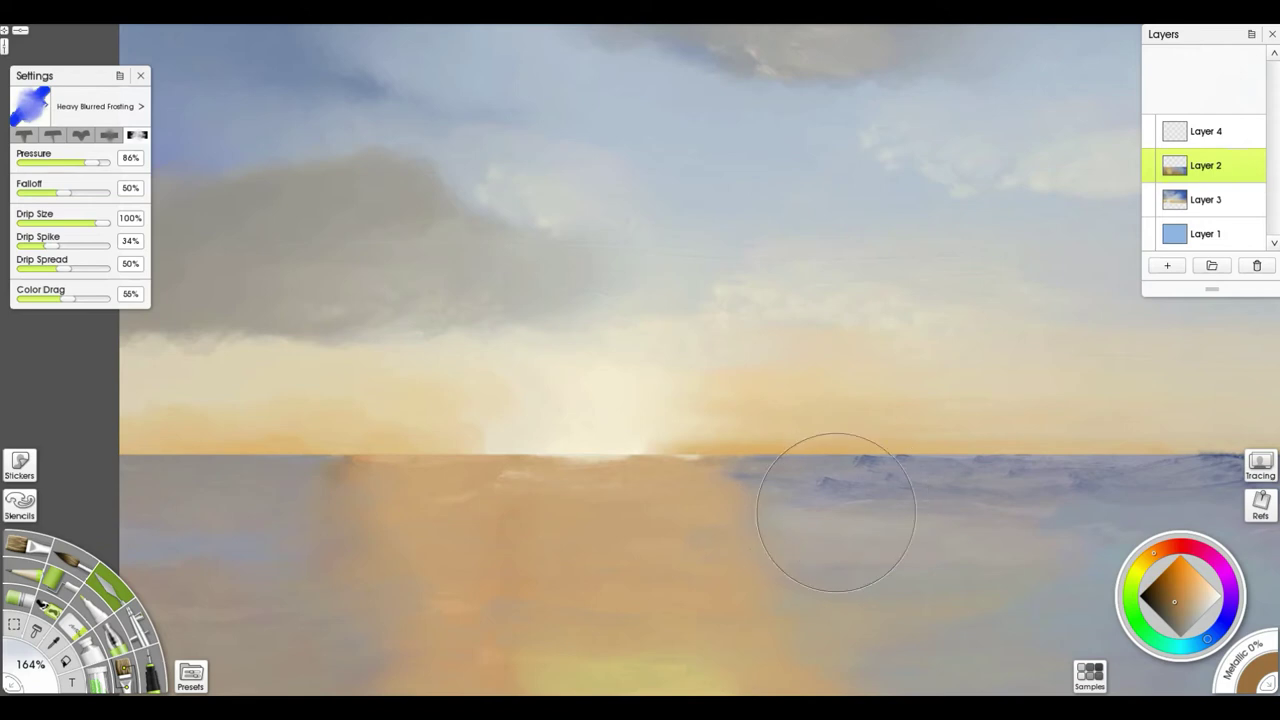
pyautogui.moveTo(644, 439)
pyautogui.mouseDown()
pyautogui.moveTo(534, 424)
pyautogui.moveTo(630, 447)
pyautogui.moveTo(596, 437)
pyautogui.mouseUp()
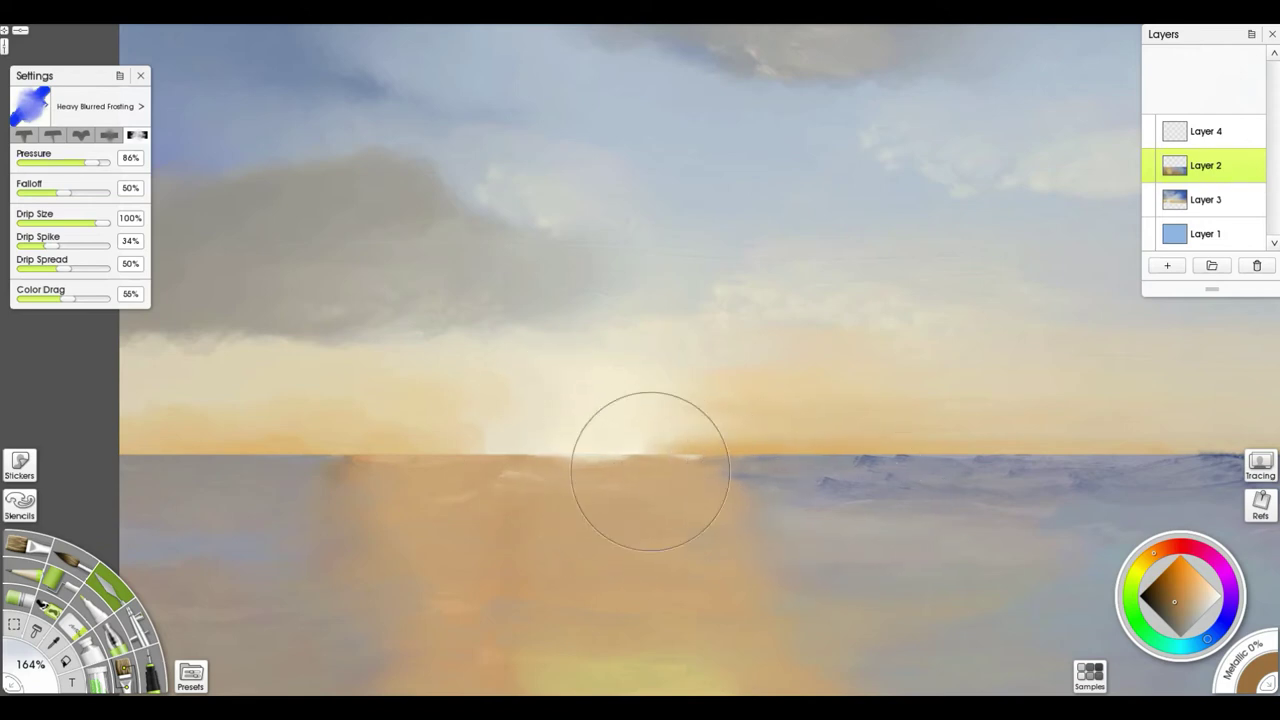
pyautogui.moveTo(614, 487)
pyautogui.mouseDown()
pyautogui.moveTo(655, 500)
pyautogui.moveTo(594, 511)
pyautogui.moveTo(574, 565)
pyautogui.moveTo(578, 539)
pyautogui.moveTo(619, 557)
pyautogui.moveTo(595, 533)
pyautogui.moveTo(599, 550)
pyautogui.moveTo(641, 558)
pyautogui.mouseUp()
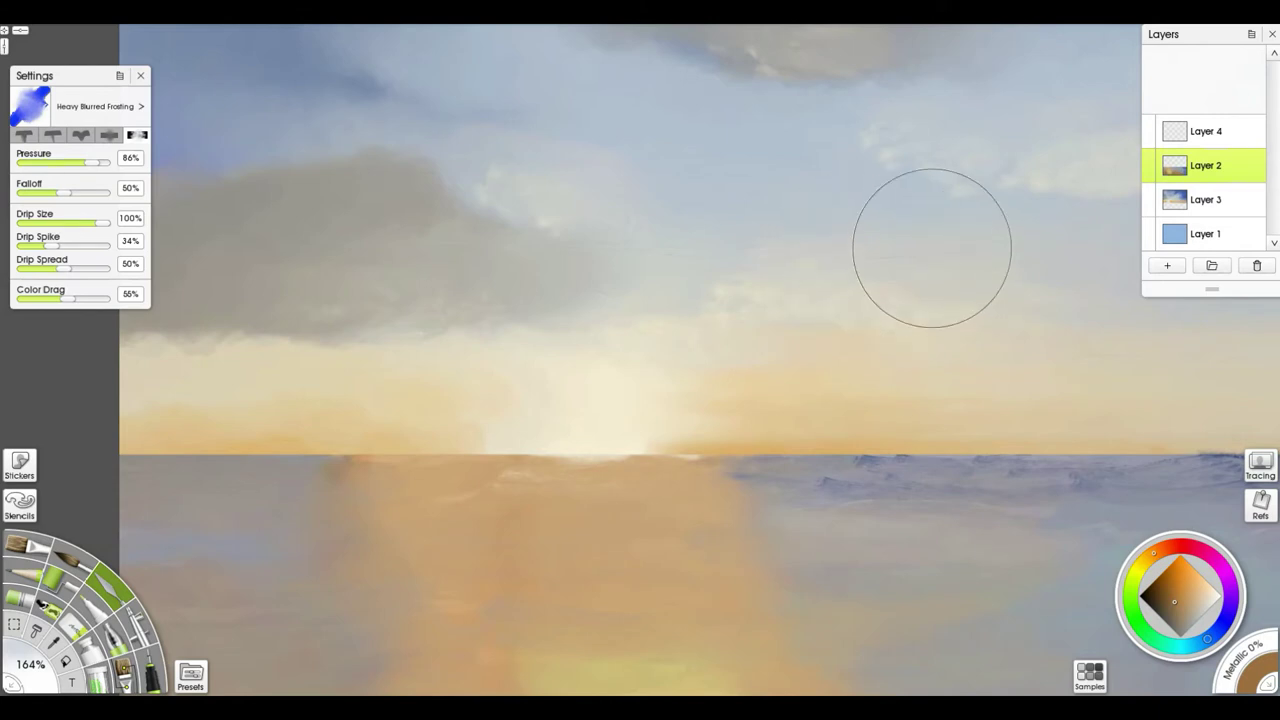
# Step: Make the sky layer, Layer 3, the active layer
pyautogui.scroll(-2, 913, 218)
pyautogui.moveTo(908, 212); pyautogui.dragTo(743, 272)
pyautogui.scroll(-2, 806, 249)
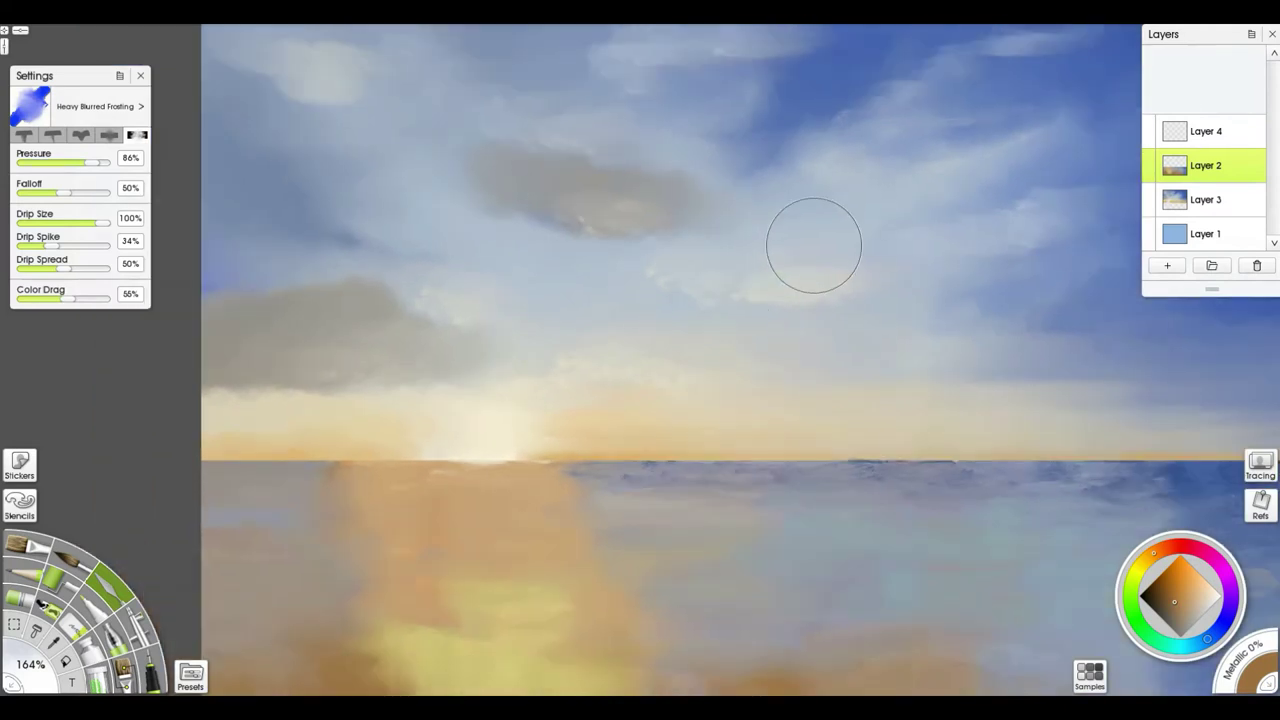
pyautogui.moveTo(811, 245); pyautogui.dragTo(753, 371)
pyautogui.scroll(-2, 753, 371)
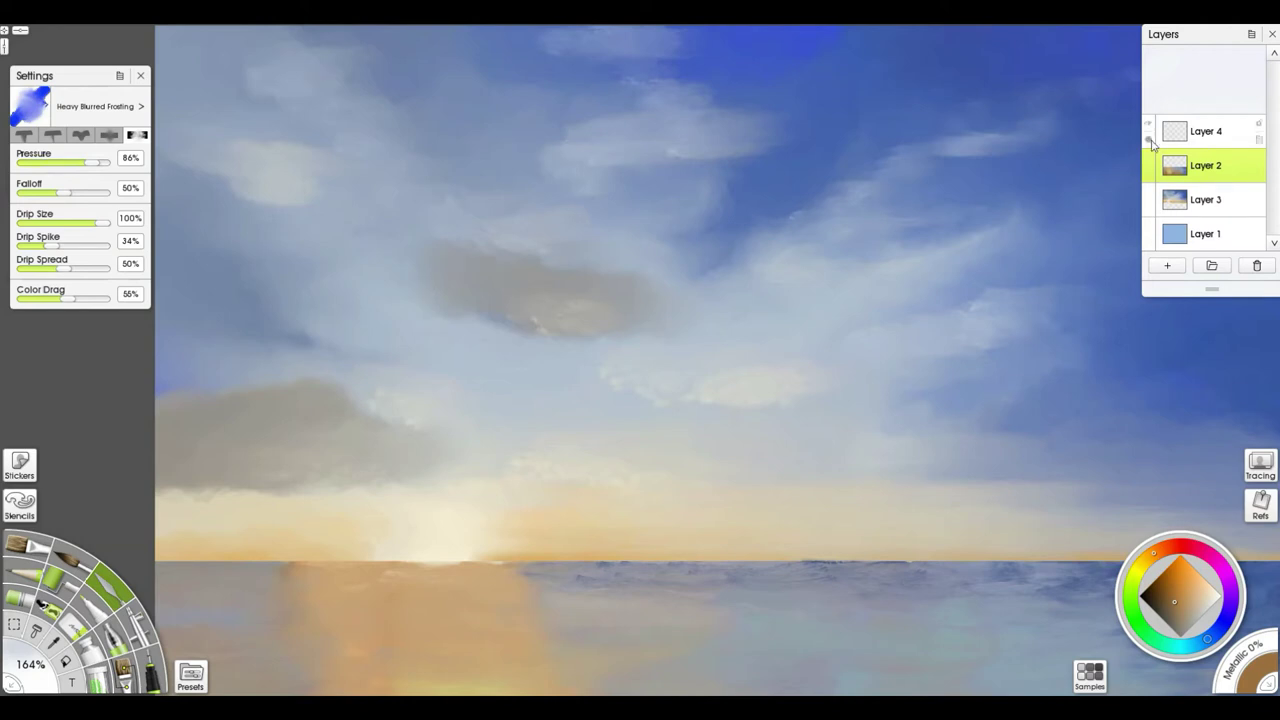
pyautogui.click(1228, 196)
pyautogui.moveTo(571, 371); pyautogui.dragTo(734, 309)
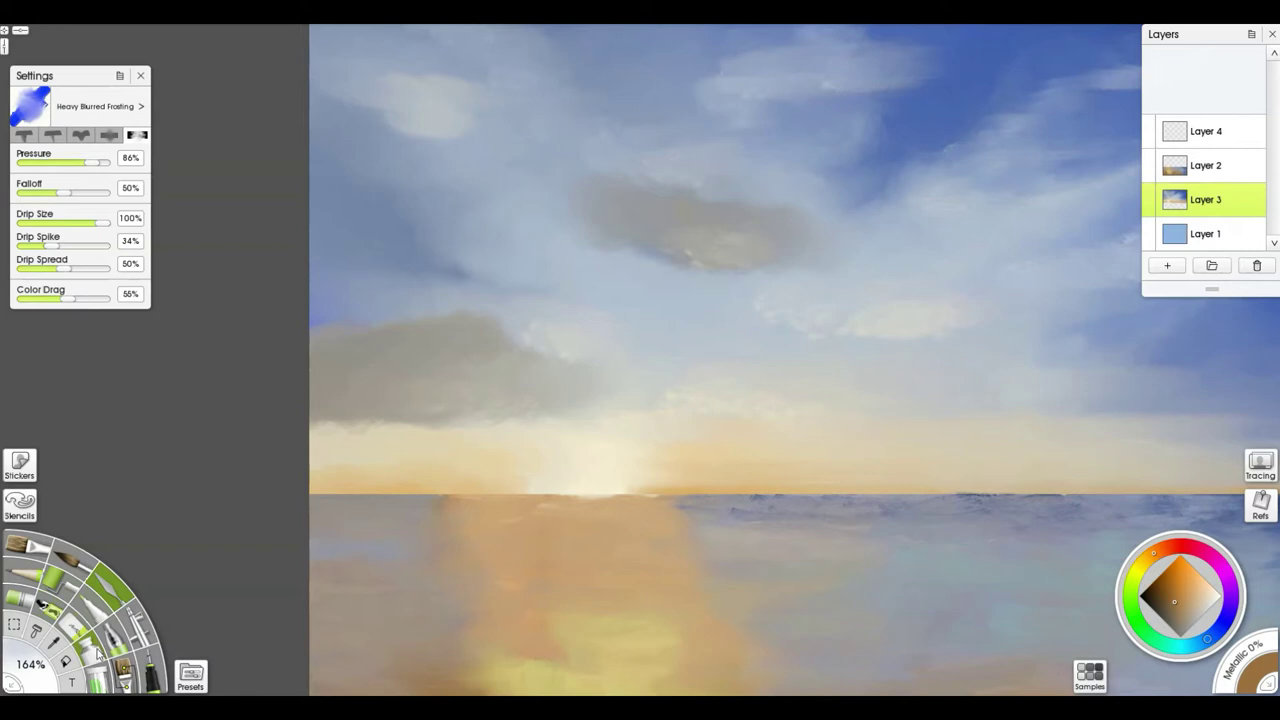
pyautogui.click(126, 672)
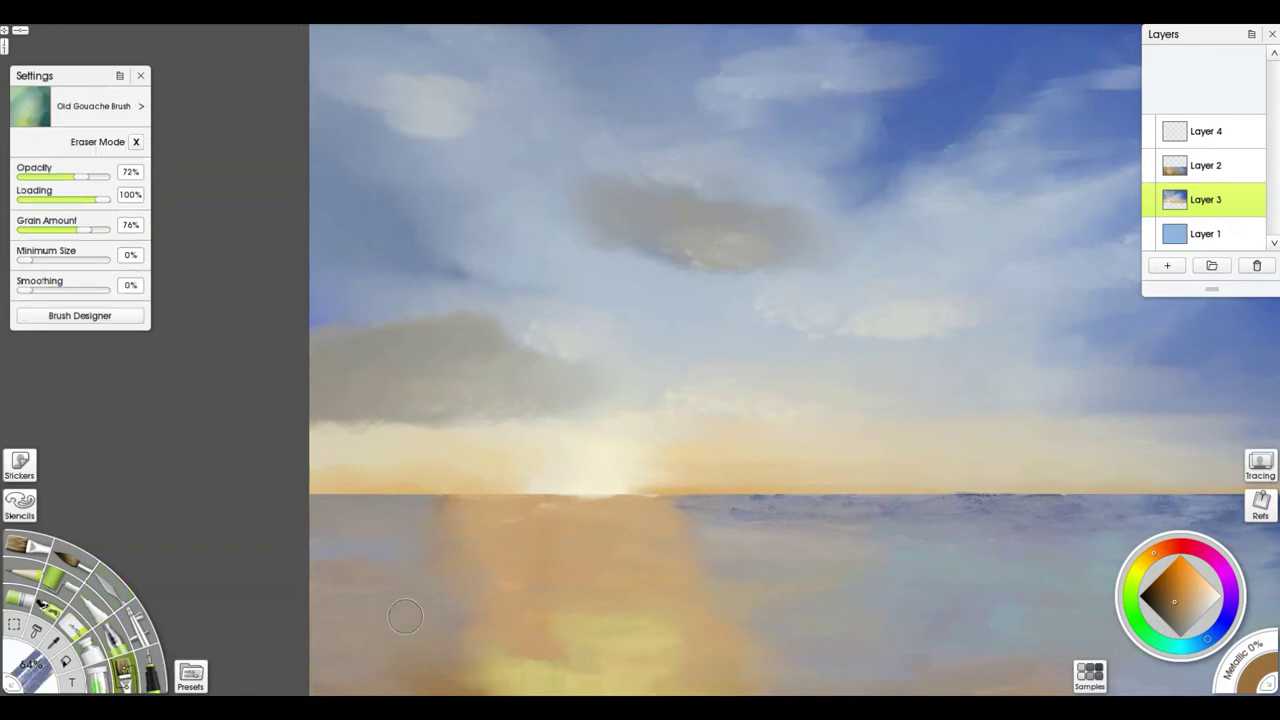
pyautogui.click(190, 678)
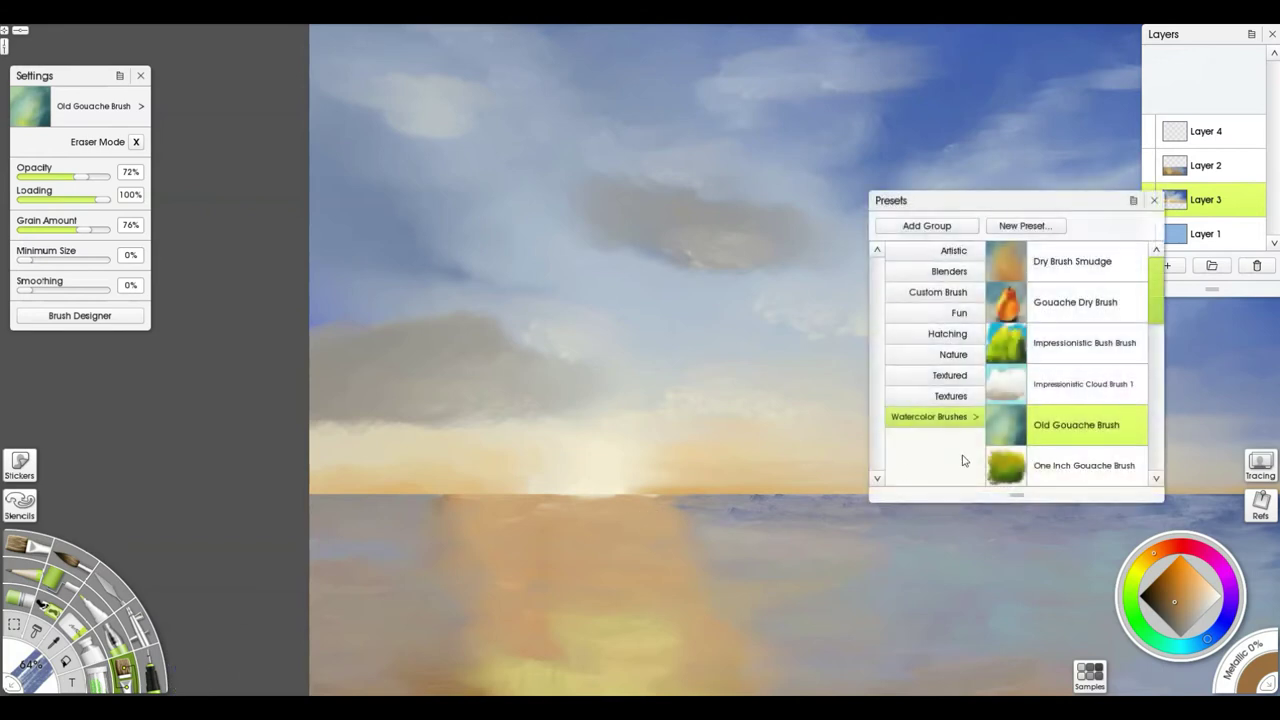
pyautogui.scroll(-1, 1057, 362)
pyautogui.scroll(-4, 1057, 362)
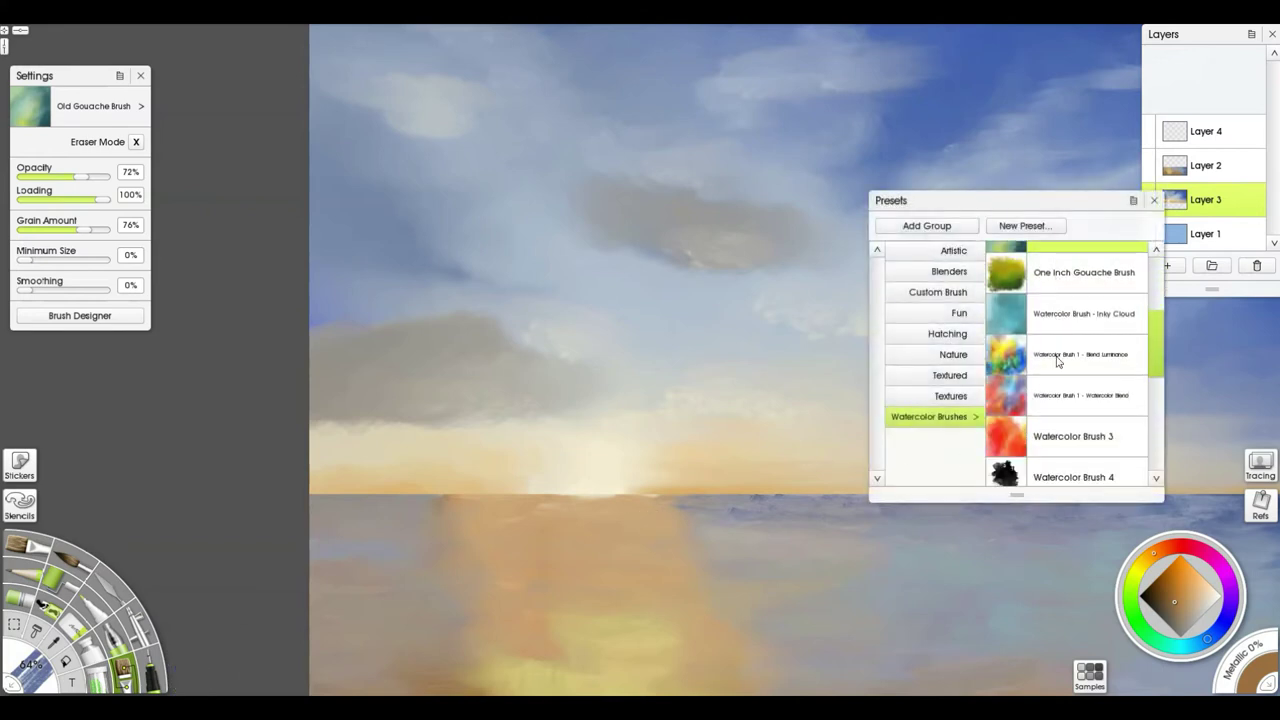
pyautogui.scroll(2, 1057, 362)
pyautogui.scroll(1, 1057, 362)
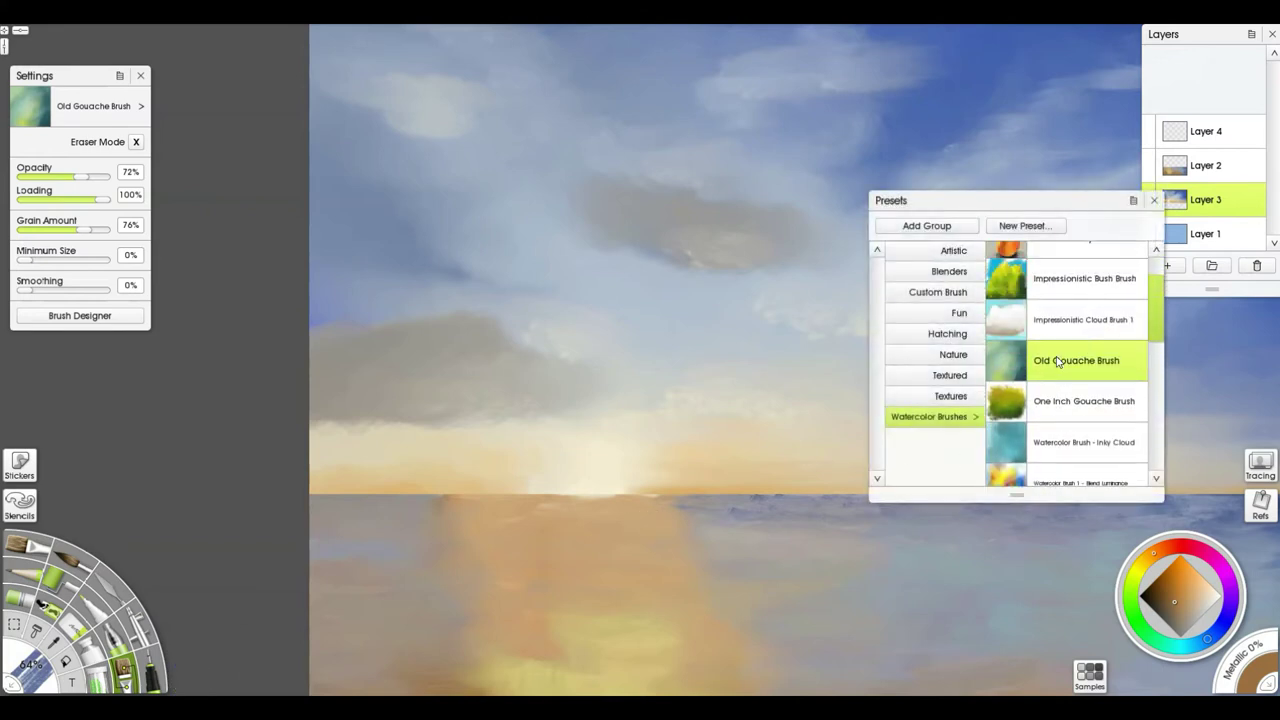
pyautogui.scroll(1, 1057, 362)
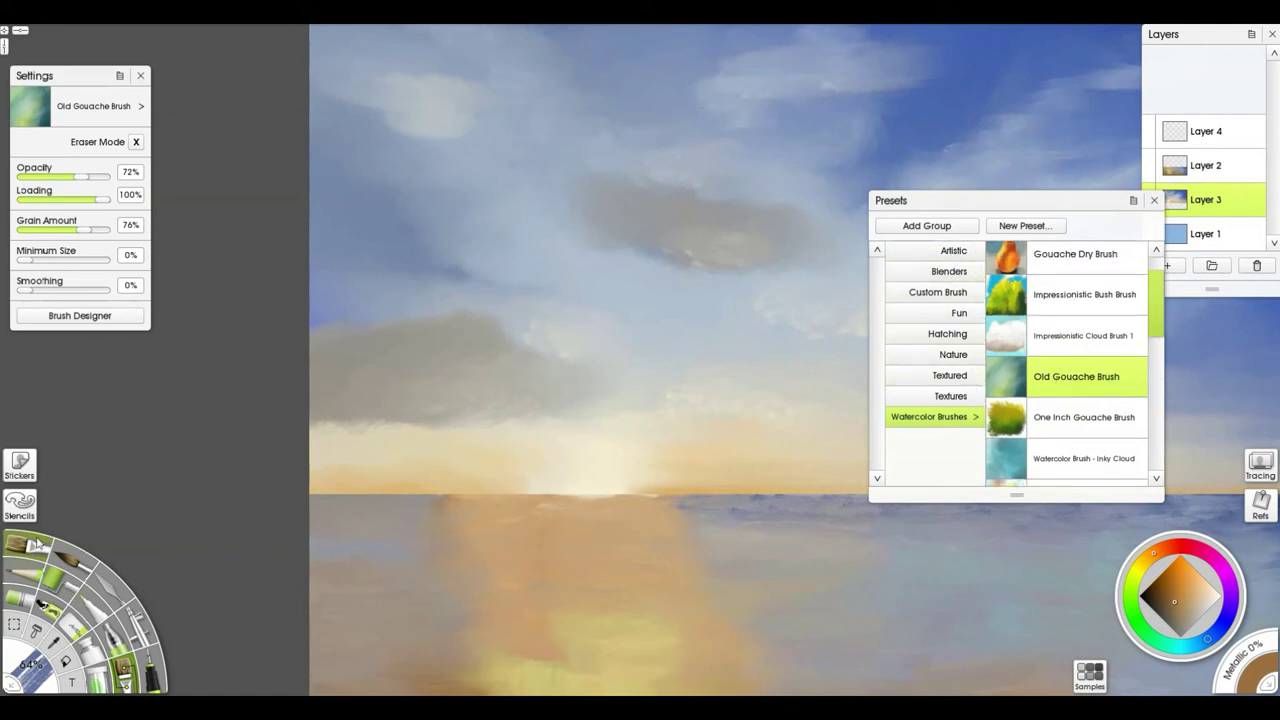
# Step: Switch to the oil brush with the Everlasting Oil preset
pyautogui.click(39, 541)
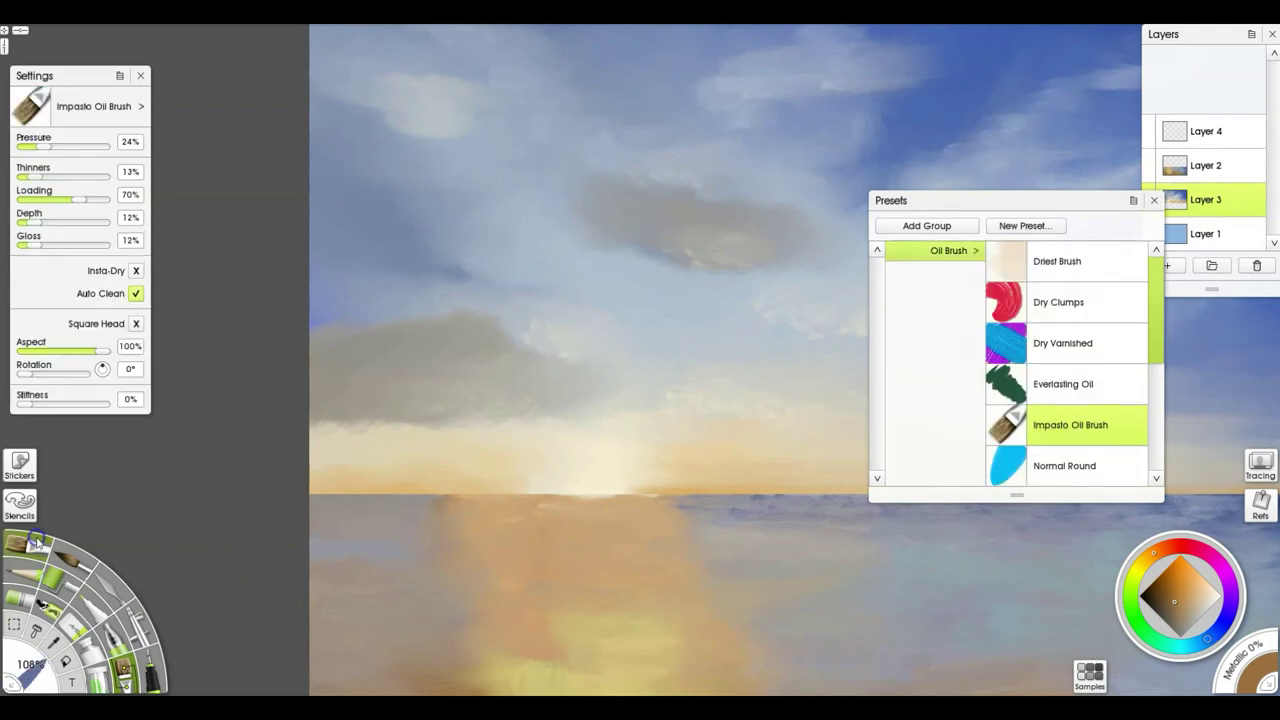
pyautogui.click(1091, 389)
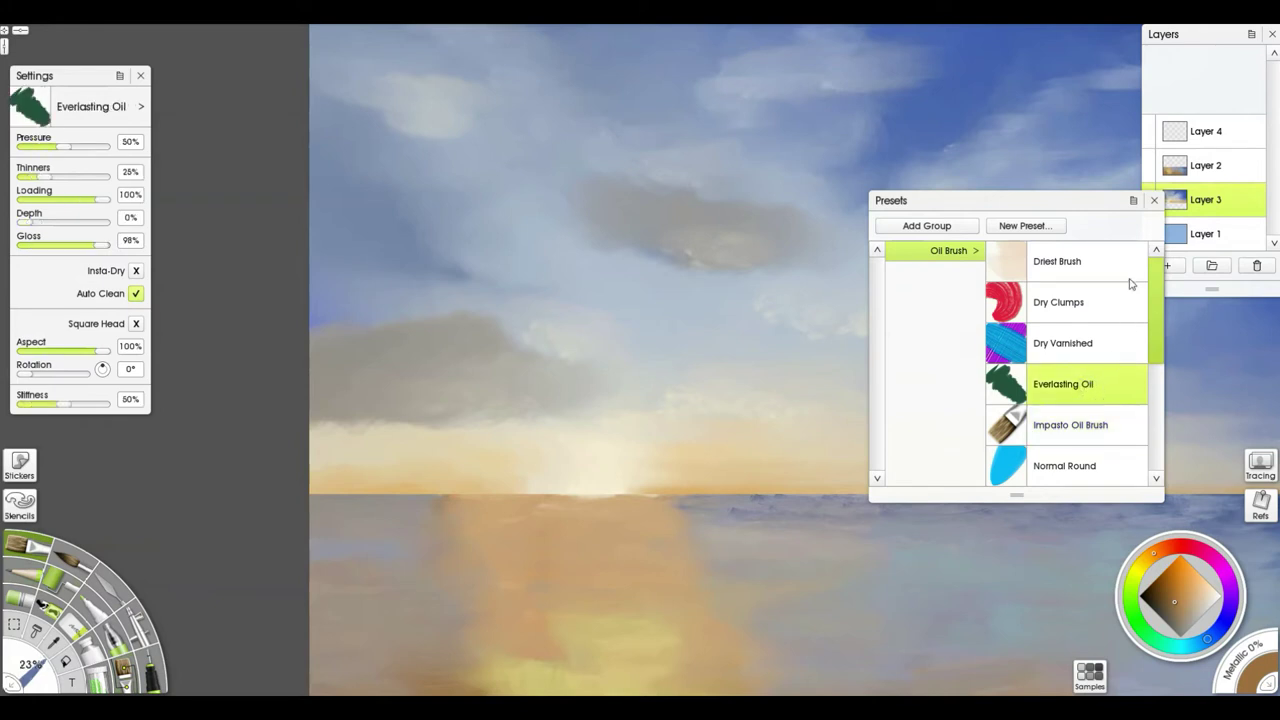
pyautogui.click(1155, 201)
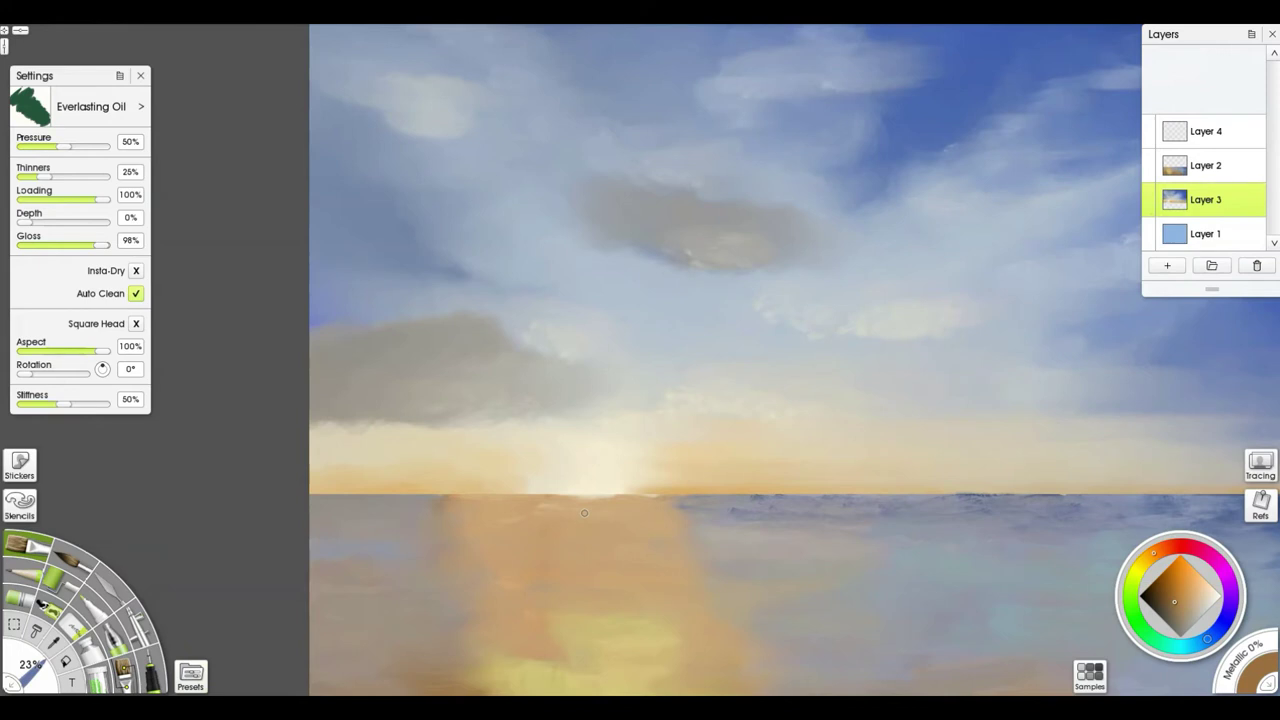
# Step: Sample the sun's cream colour, shift its hue towards yellow, and paint a small pale sun on the horizon
pyautogui.keyDown('alt'); pyautogui.click(603, 489); pyautogui.keyUp('alt')
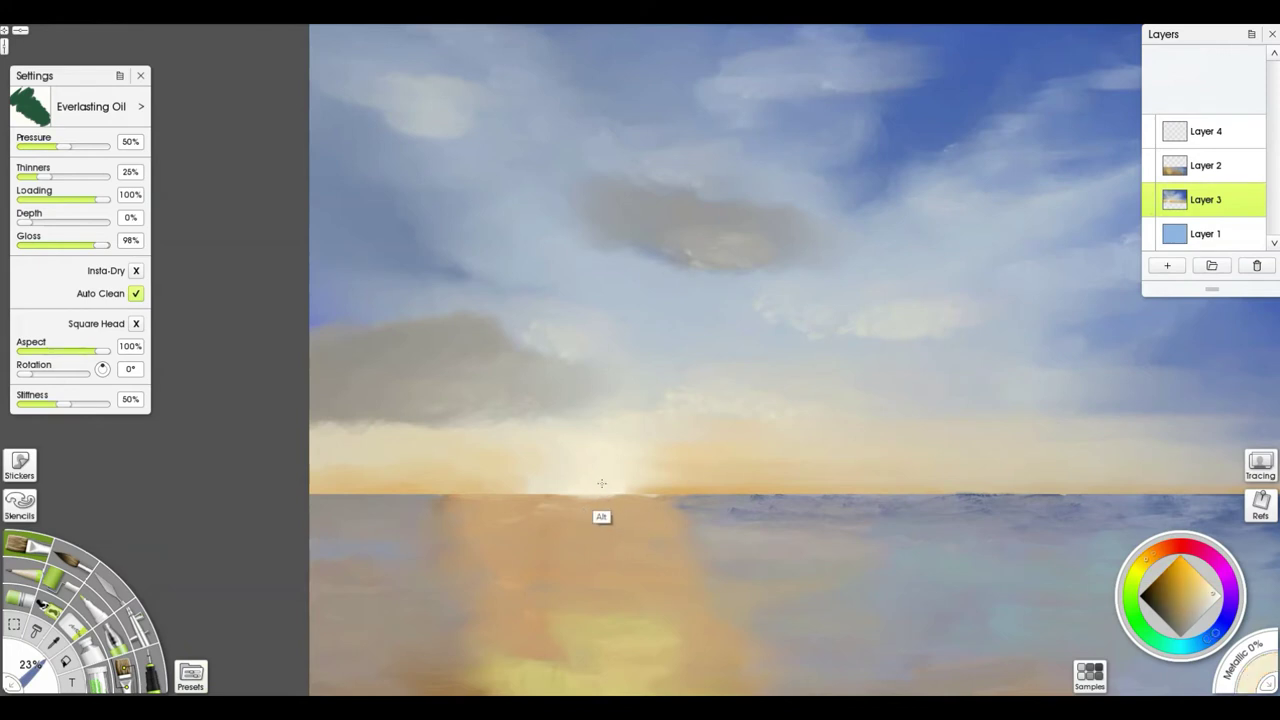
pyautogui.click(1144, 568)
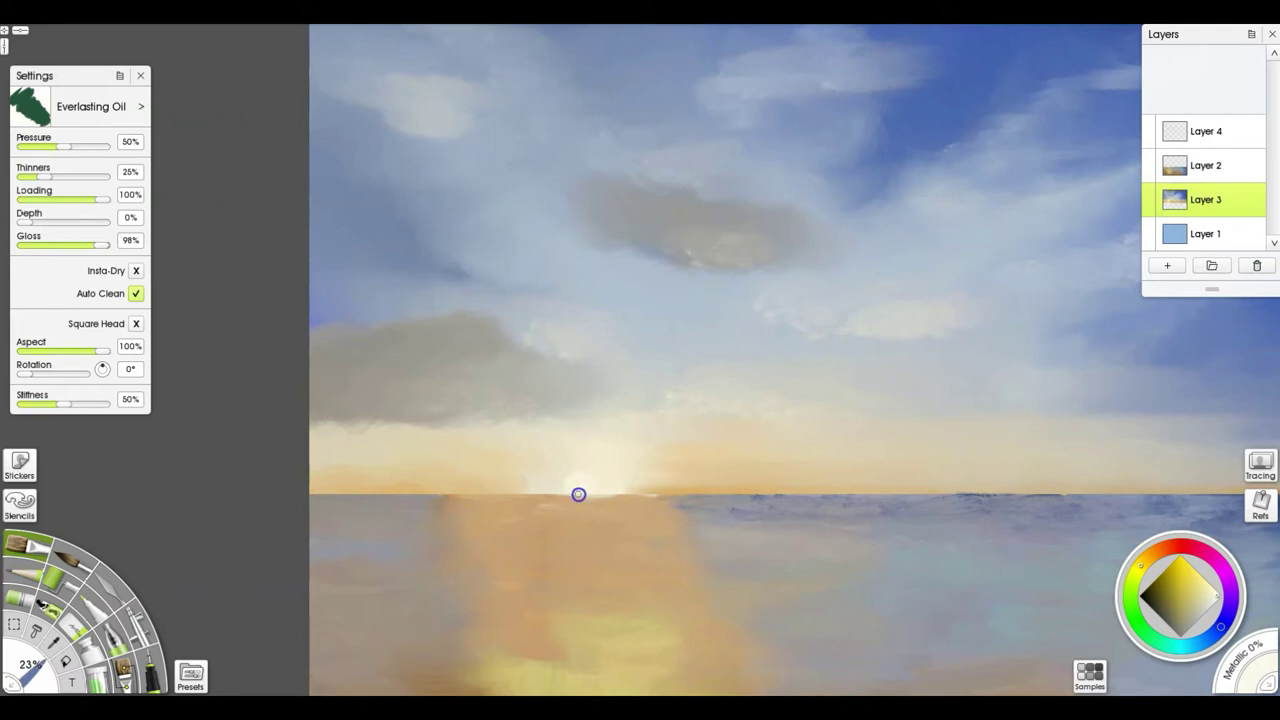
pyautogui.moveTo(582, 479); pyautogui.dragTo(586, 483)
# Step: Choose the Impressionistic Cloud Brush 1 preset at 36% size and brush pale colour around the sun on the horizon
pyautogui.click(123, 673)
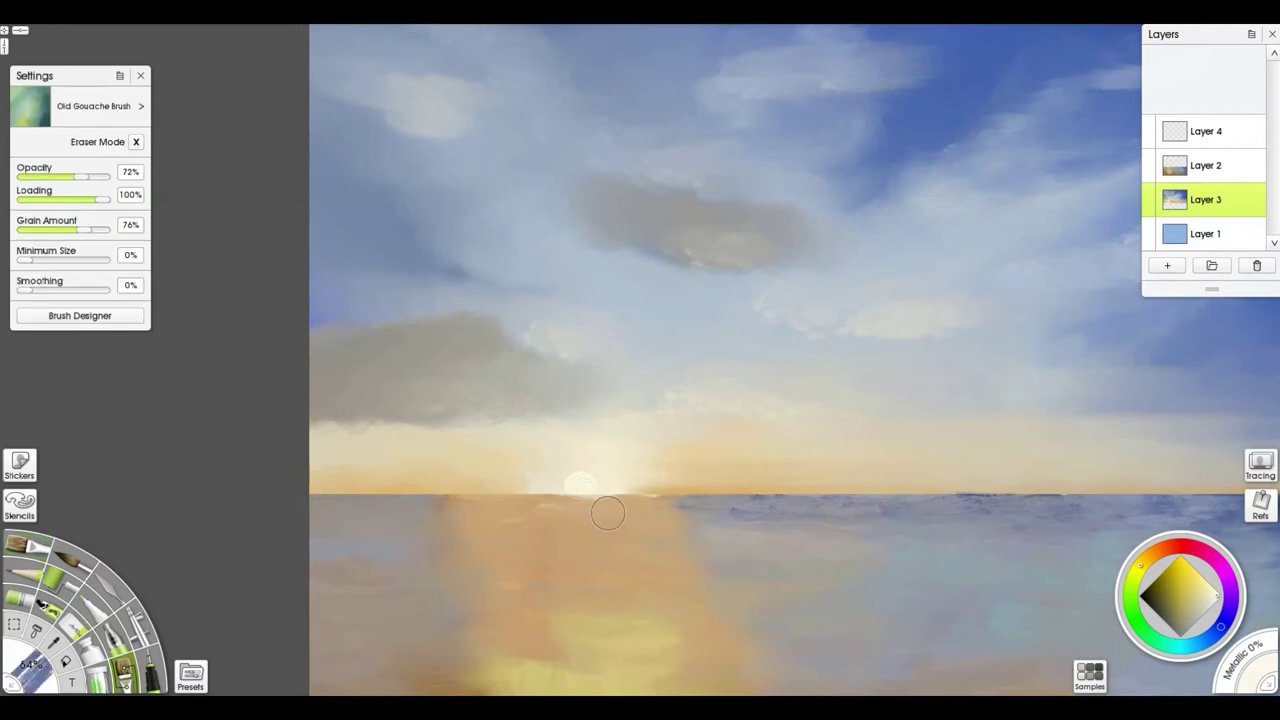
pyautogui.click(190, 674)
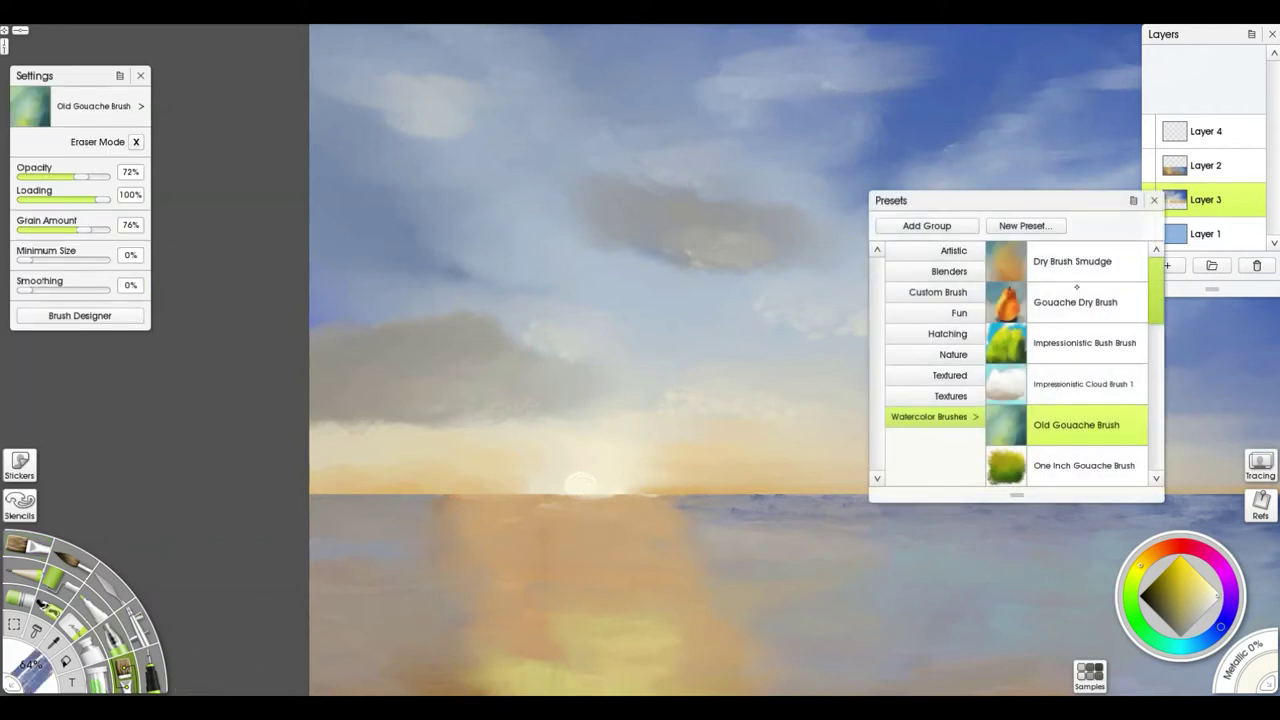
pyautogui.click(1062, 387)
pyautogui.click(1153, 200)
pyautogui.moveTo(618, 500); pyautogui.dragTo(571, 506)
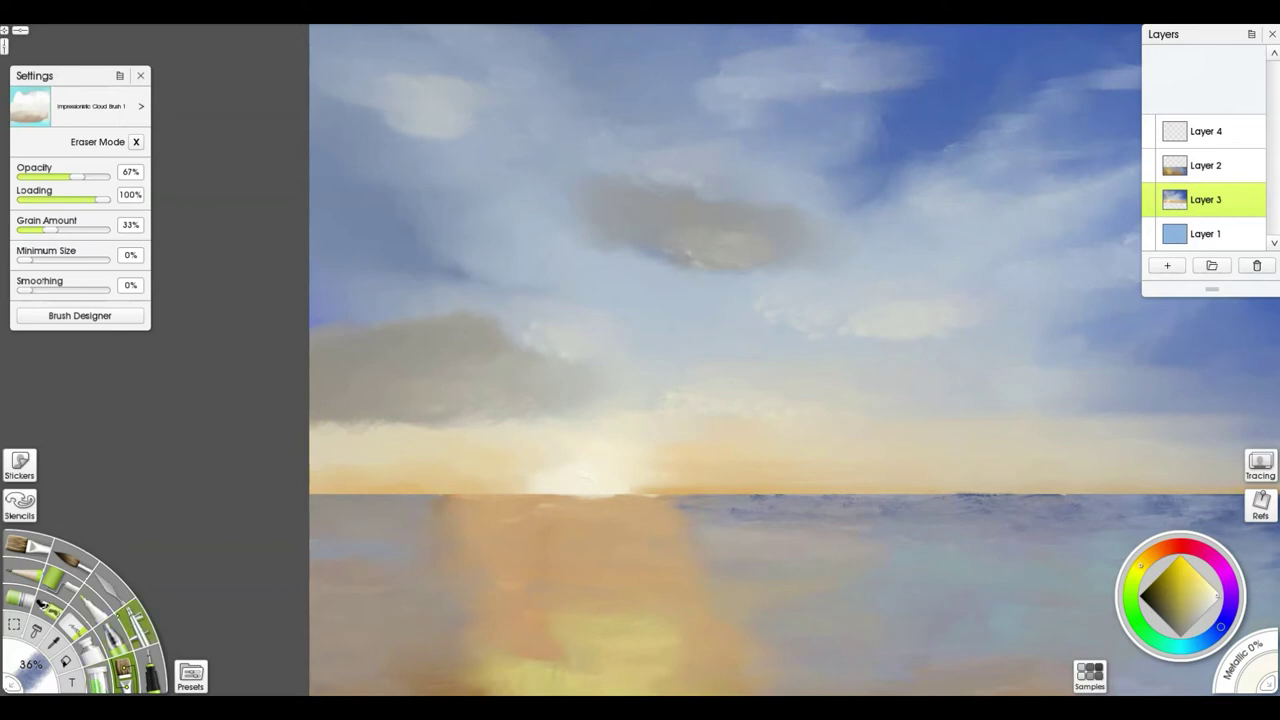
# Step: Blend the sun's glow into the surrounding sky with the Heavy Blurred Frosting knife at 42% size
pyautogui.click(110, 588)
pyautogui.moveTo(618, 548); pyautogui.dragTo(440, 538)
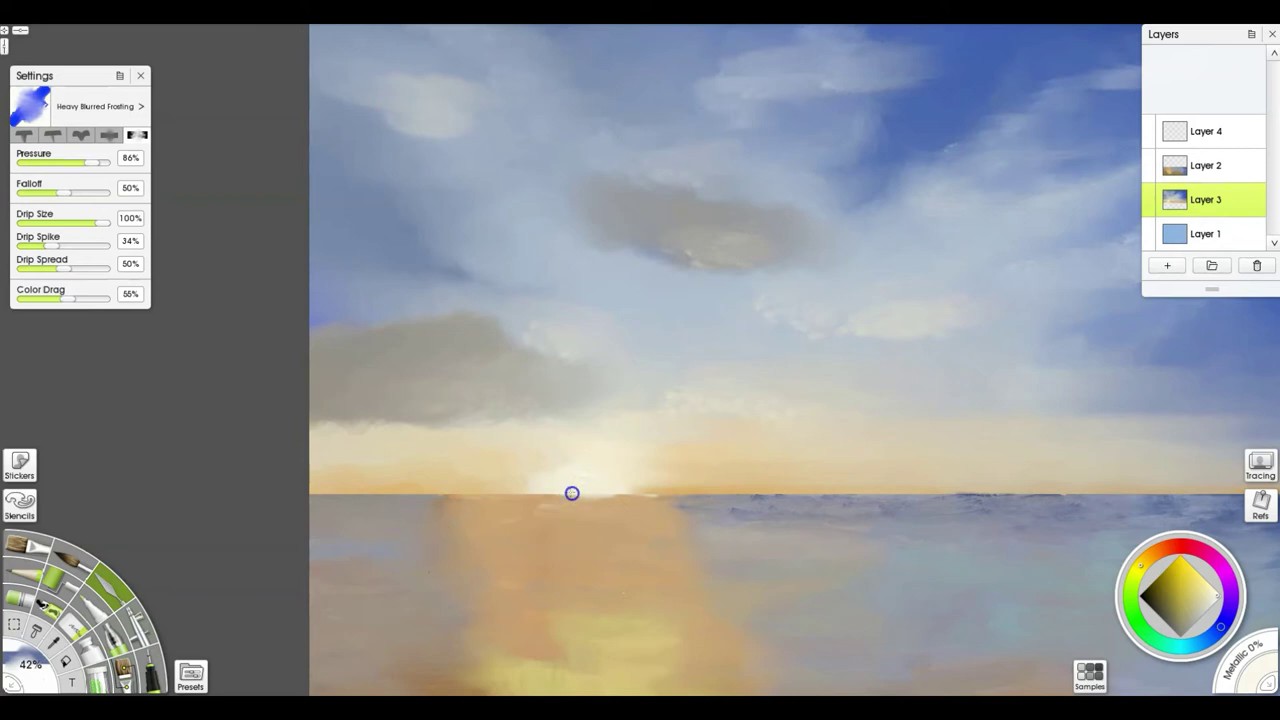
pyautogui.moveTo(574, 484)
pyautogui.mouseDown()
pyautogui.moveTo(593, 487)
pyautogui.moveTo(571, 496)
pyautogui.moveTo(587, 477)
pyautogui.mouseUp()
pyautogui.click(587, 477)
# Step: Paint light cloud at the right end of the lower grey cloud with Impressionistic Cloud Brush 1, reducing its size to 19%
pyautogui.click(124, 672)
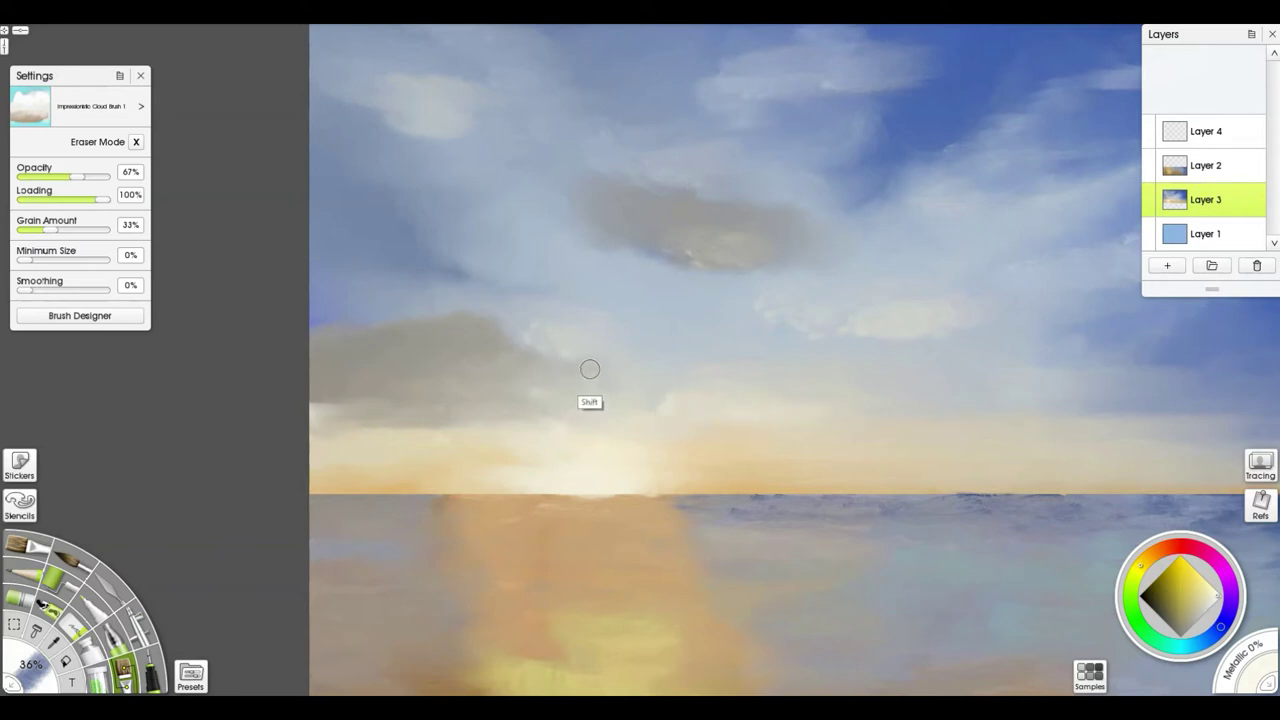
pyautogui.keyDown('shift'); pyautogui.moveTo(590, 369); pyautogui.dragTo(567, 369); pyautogui.keyUp('shift')
pyautogui.press('[')
pyautogui.press('[')
pyautogui.press('[')
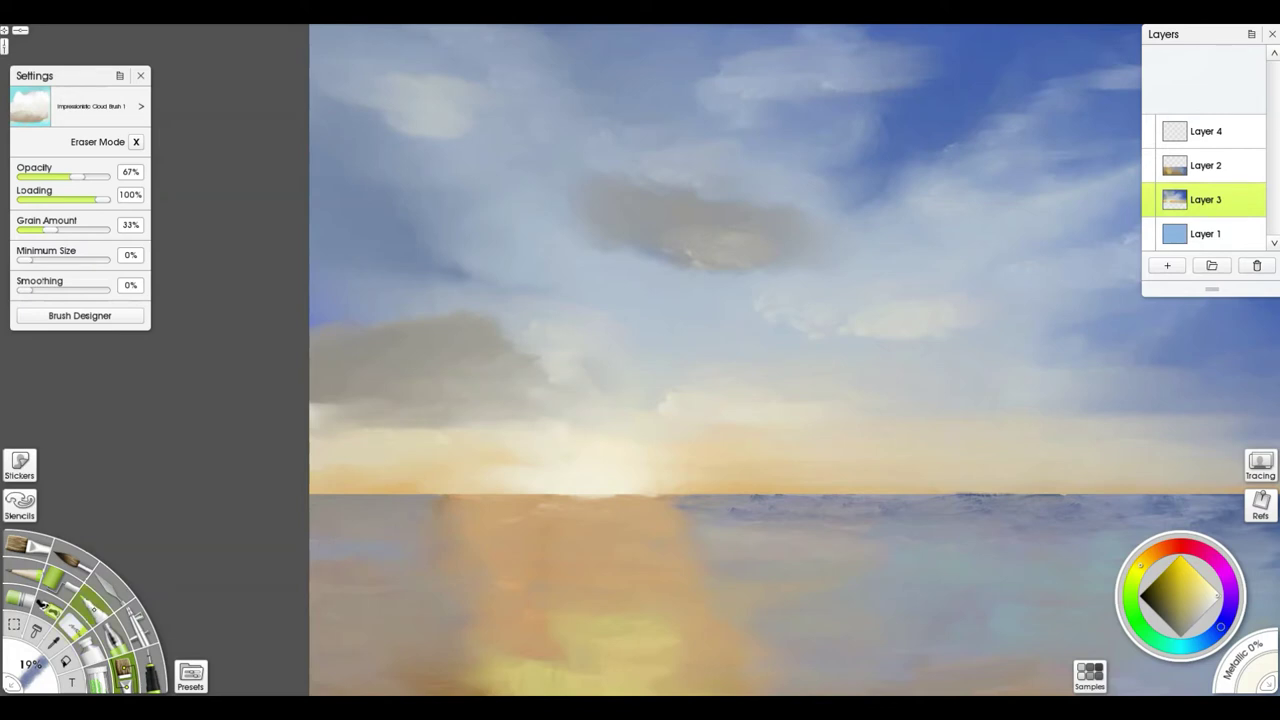
# Step: Add white streaks and highlights to the upper-left clouds with the felt pen and soften them with Impressionistic Cloud Brush 1
pyautogui.click(97, 604)
pyautogui.keyDown('shift'); pyautogui.moveTo(586, 322); pyautogui.dragTo(718, 309); pyautogui.keyUp('shift')
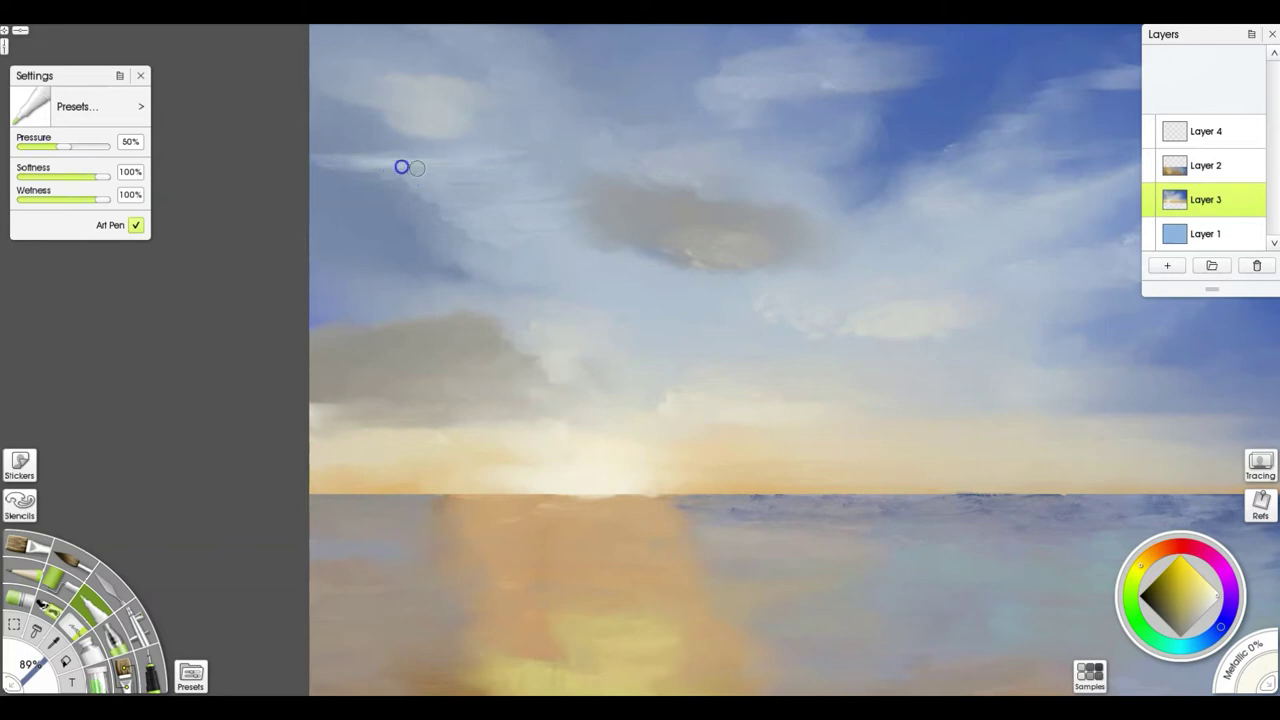
pyautogui.moveTo(443, 171)
pyautogui.mouseDown()
pyautogui.moveTo(423, 169)
pyautogui.moveTo(484, 170)
pyautogui.moveTo(432, 173)
pyautogui.moveTo(491, 190)
pyautogui.mouseUp()
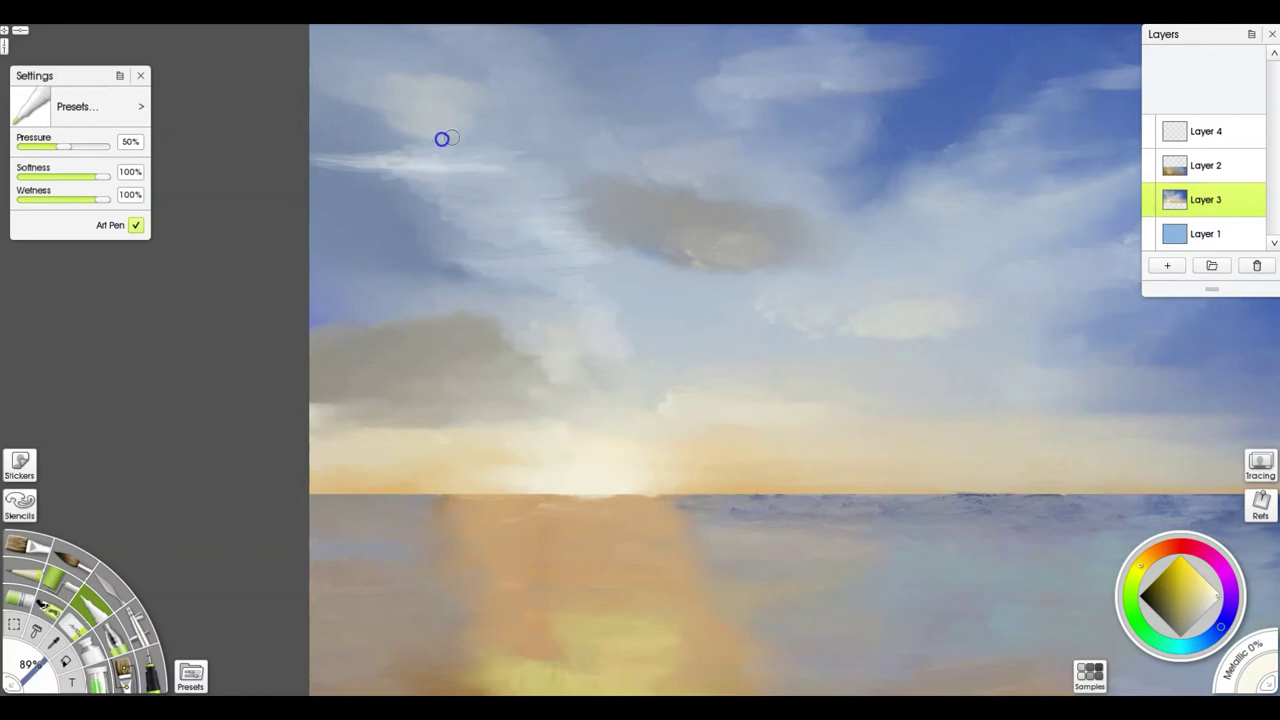
pyautogui.moveTo(470, 114)
pyautogui.mouseDown()
pyautogui.moveTo(383, 102)
pyautogui.moveTo(442, 89)
pyautogui.moveTo(358, 97)
pyautogui.mouseUp()
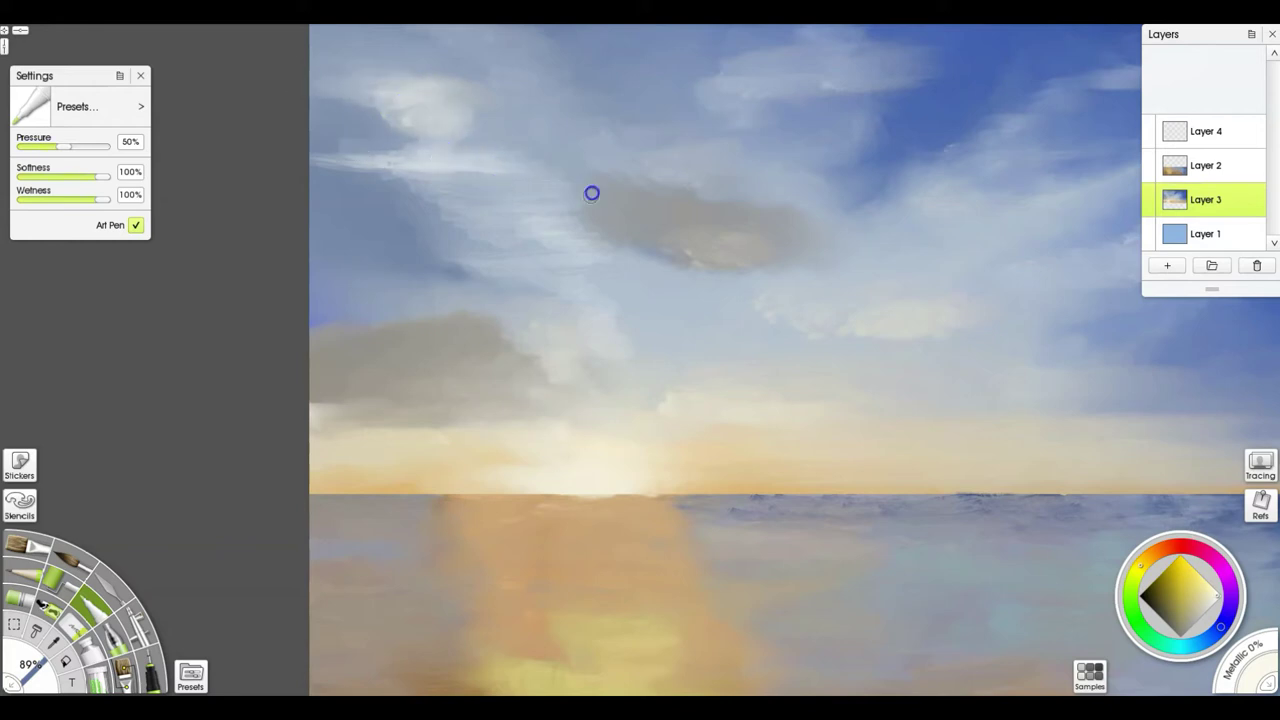
pyautogui.moveTo(572, 231)
pyautogui.mouseDown()
pyautogui.moveTo(490, 234)
pyautogui.moveTo(584, 231)
pyautogui.moveTo(524, 225)
pyautogui.moveTo(596, 254)
pyautogui.moveTo(611, 287)
pyautogui.moveTo(637, 274)
pyautogui.moveTo(591, 268)
pyautogui.moveTo(587, 252)
pyautogui.moveTo(617, 250)
pyautogui.mouseUp()
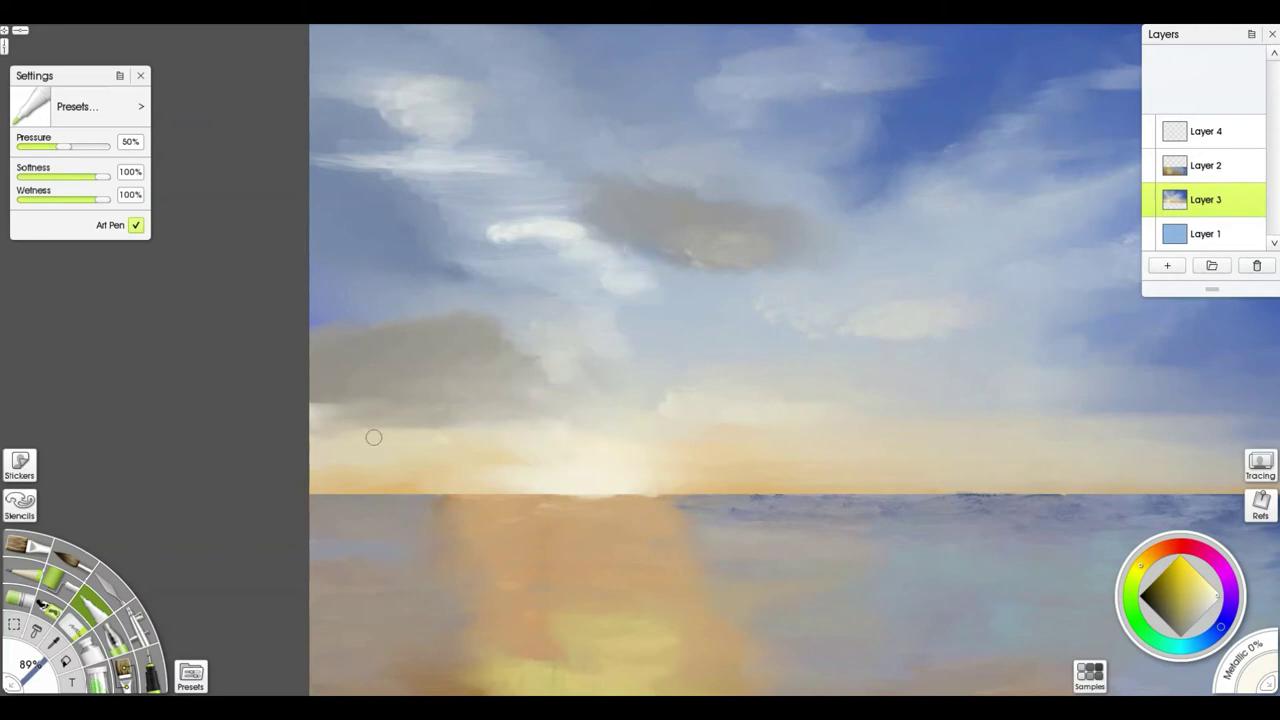
pyautogui.click(124, 672)
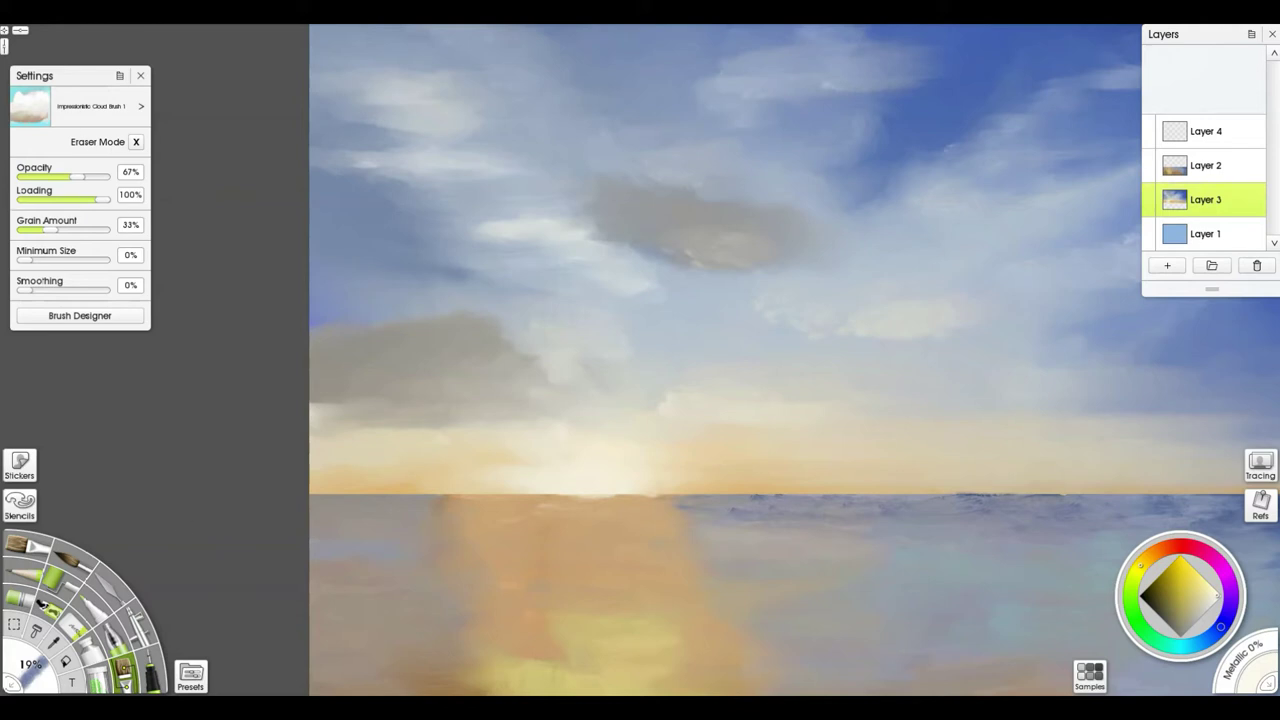
pyautogui.click(150, 662)
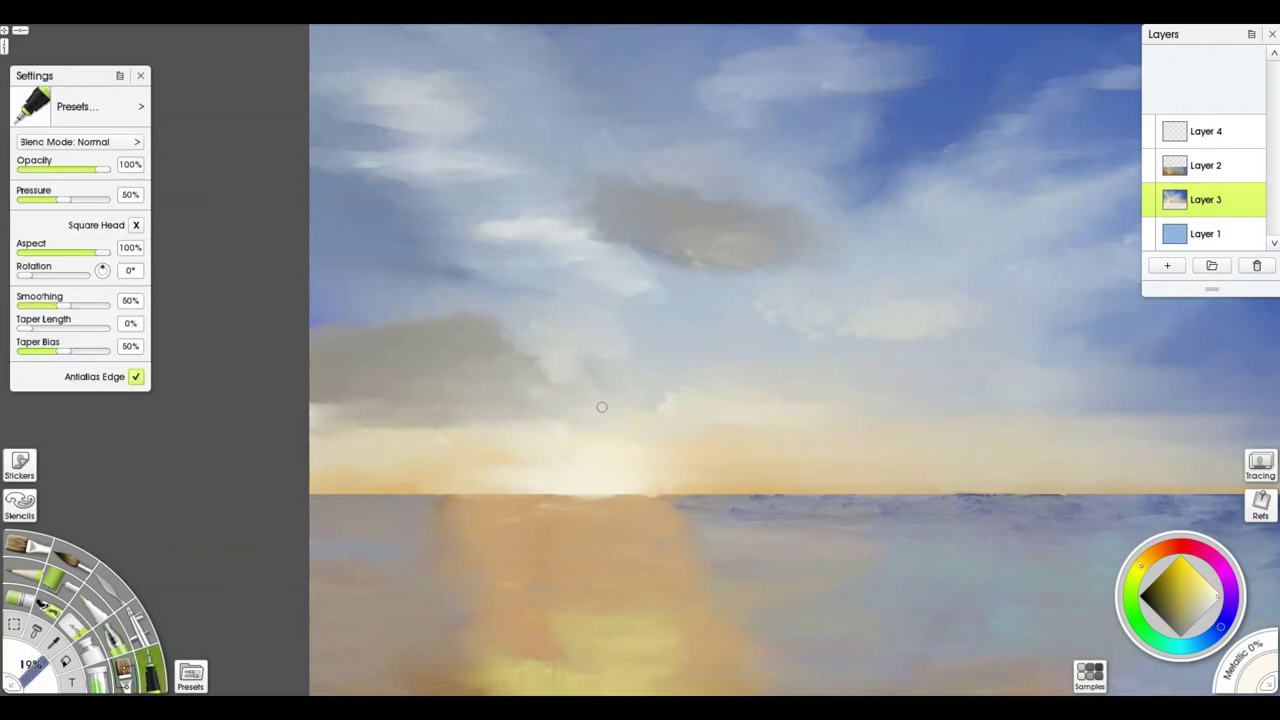
pyautogui.moveTo(575, 446); pyautogui.dragTo(660, 458)
pyautogui.hotkey('ctrl', 'z')
# Step: Dab a small pale cloud puff on Layer 1 above the sun's glow with Impressionistic Cloud Brush 1, and briefly toggle Layer 3's visibility
pyautogui.press('b')
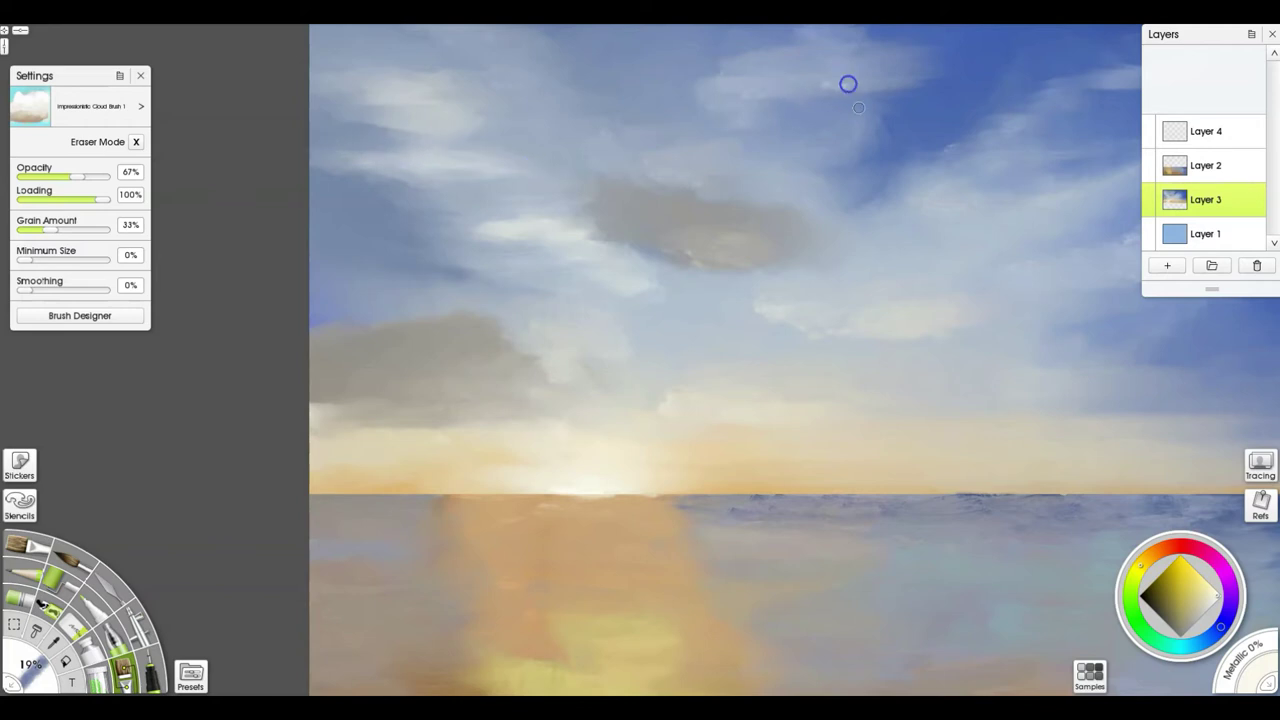
pyautogui.moveTo(856, 211); pyautogui.dragTo(720, 263)
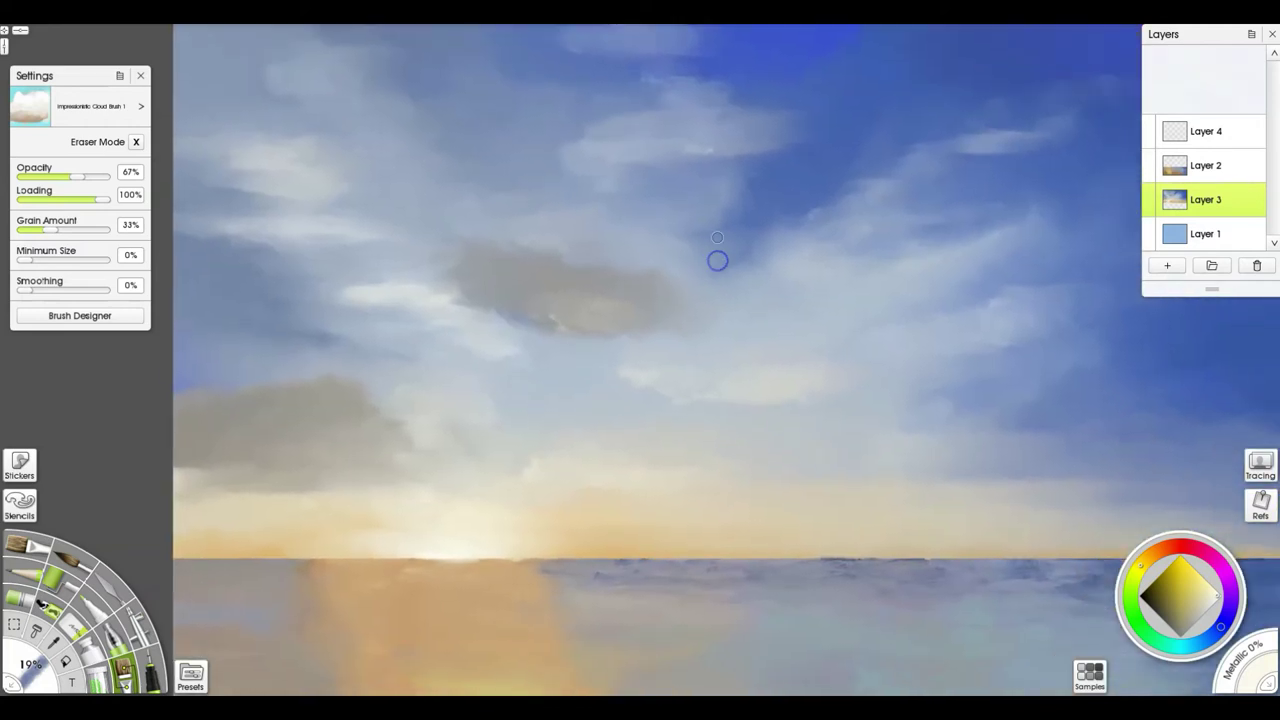
pyautogui.scroll(5, 823, 221)
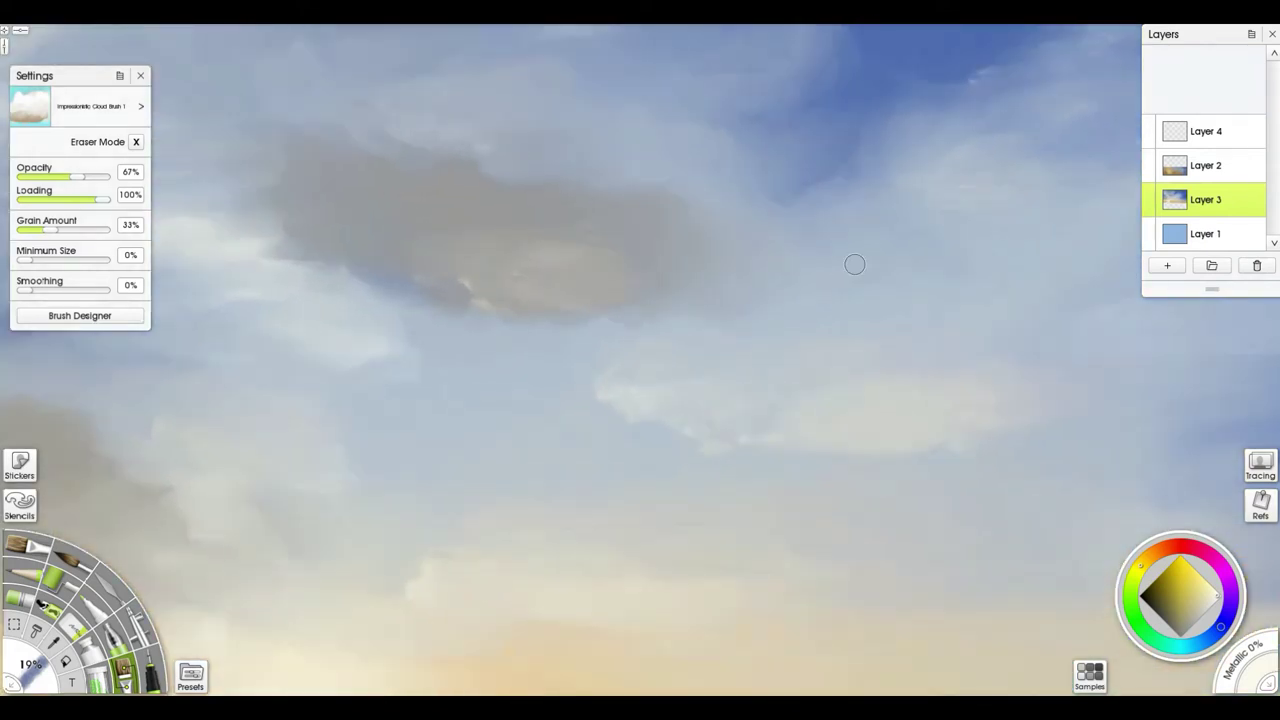
pyautogui.scroll(-1, 1053, 66)
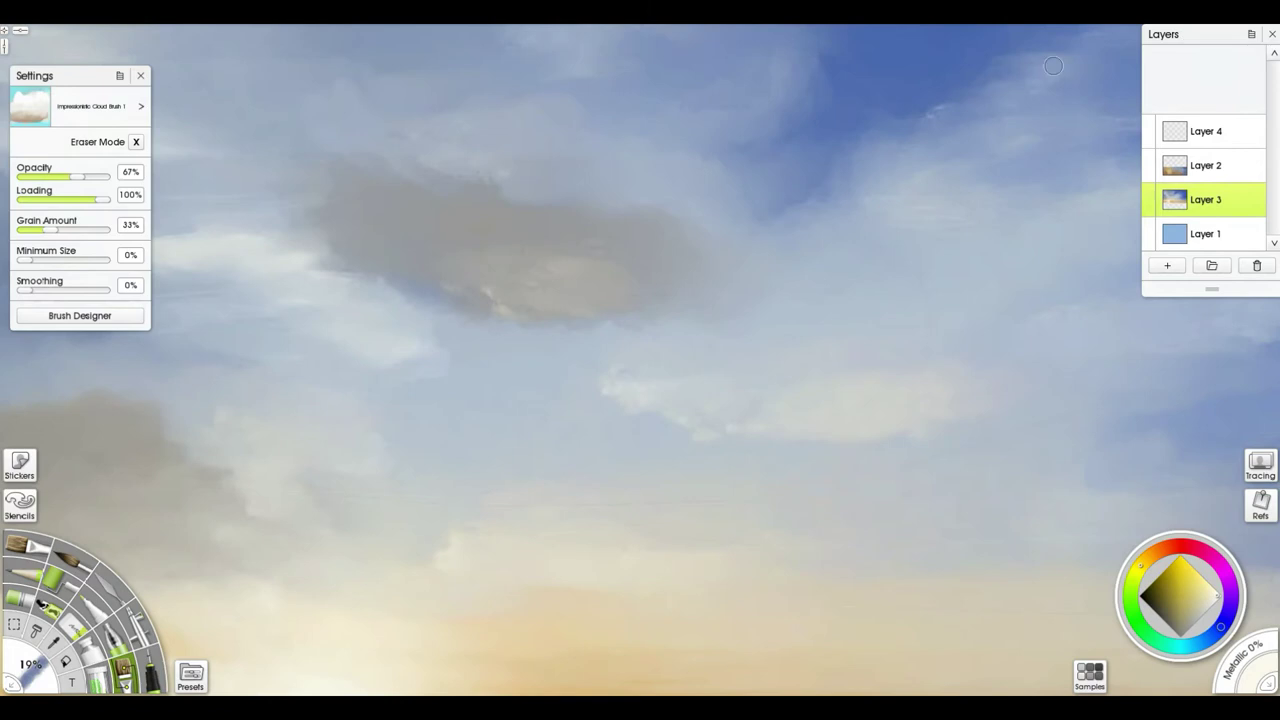
pyautogui.moveTo(438, 334)
pyautogui.mouseDown()
pyautogui.moveTo(643, 343)
pyautogui.moveTo(836, 307)
pyautogui.mouseUp()
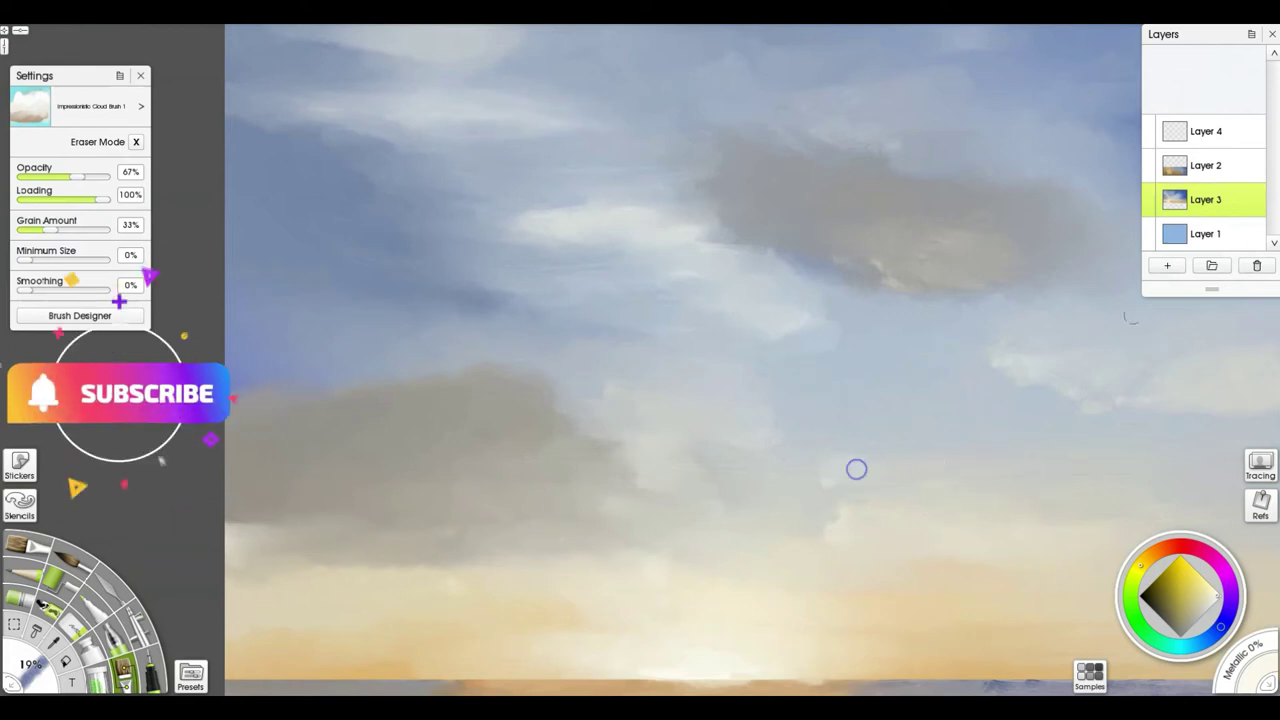
pyautogui.click(1195, 233)
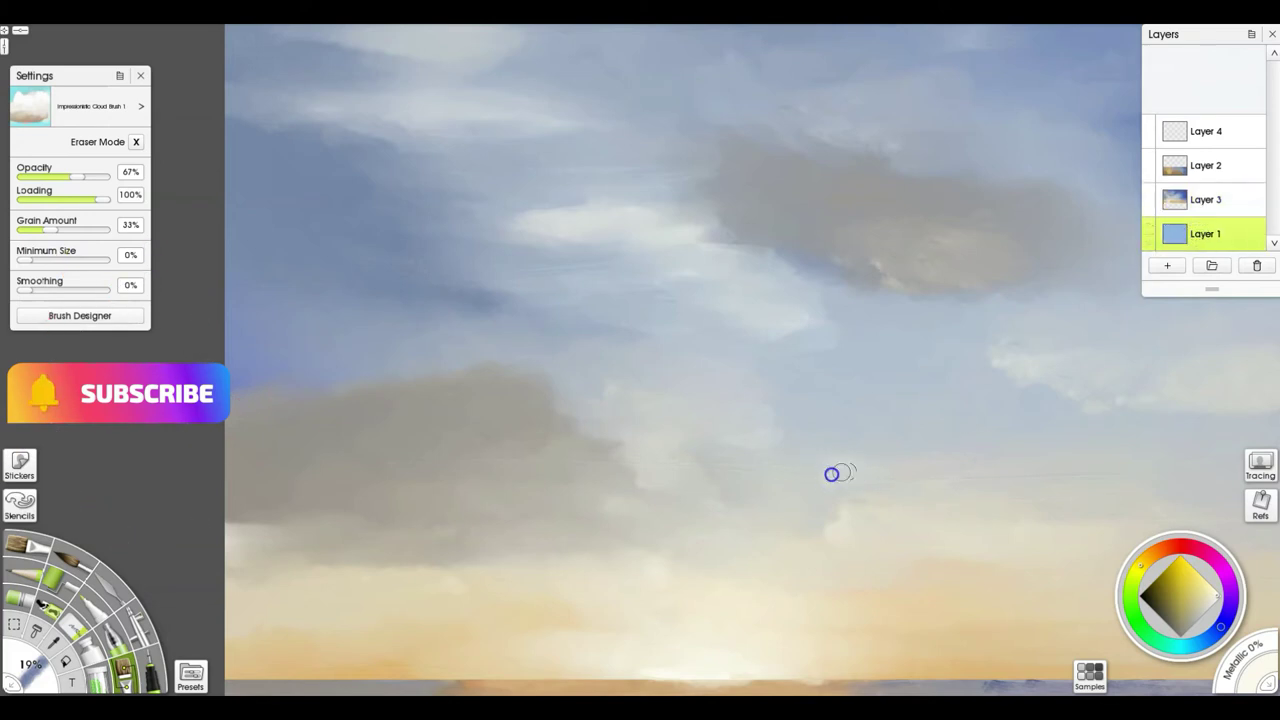
pyautogui.moveTo(1149, 233)
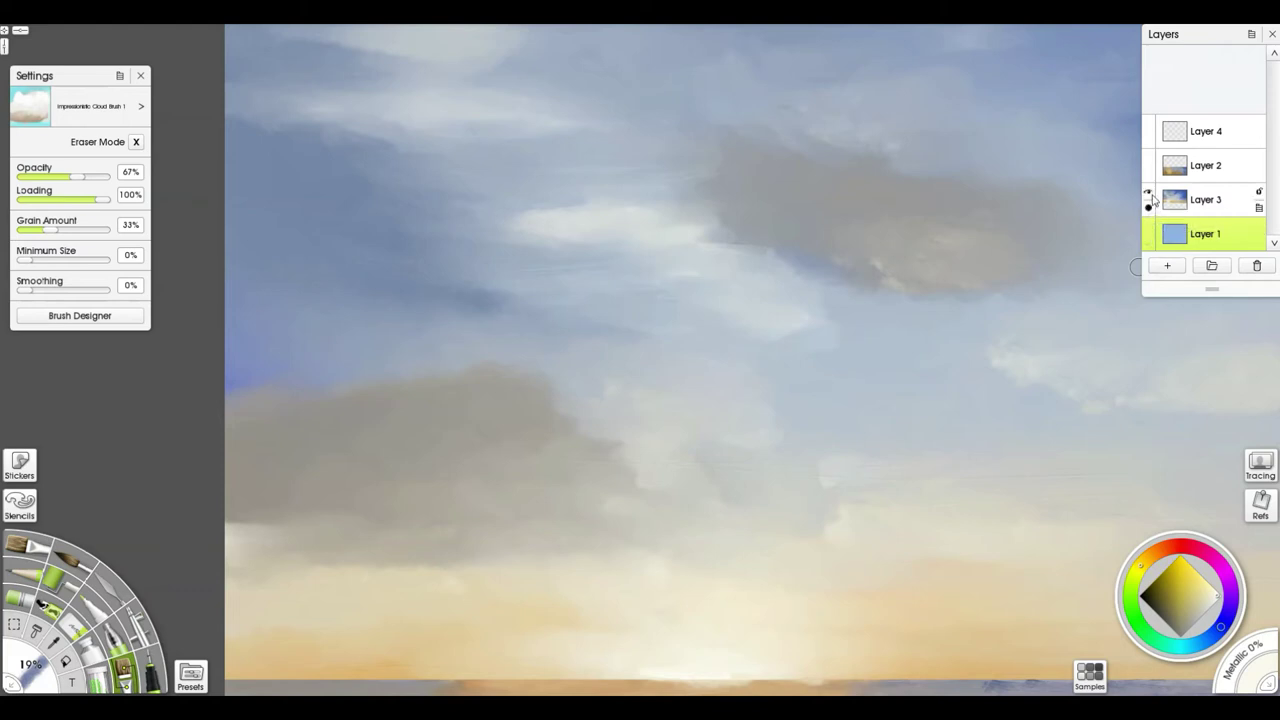
pyautogui.click(1149, 193)
pyautogui.click(1149, 193)
# Step: Smooth the pale sky above the horizon on Layer 3 with the Heavy Blurred Frosting knife at 42% size
pyautogui.click(125, 595)
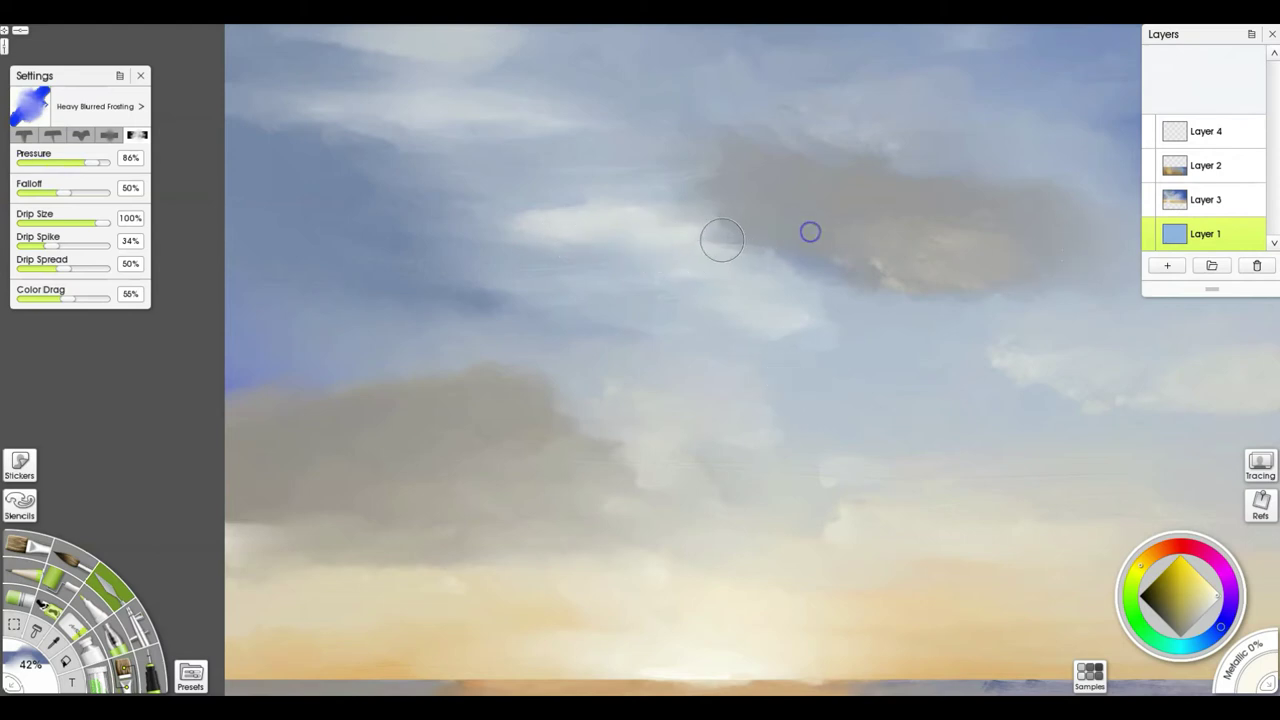
pyautogui.click(1205, 199)
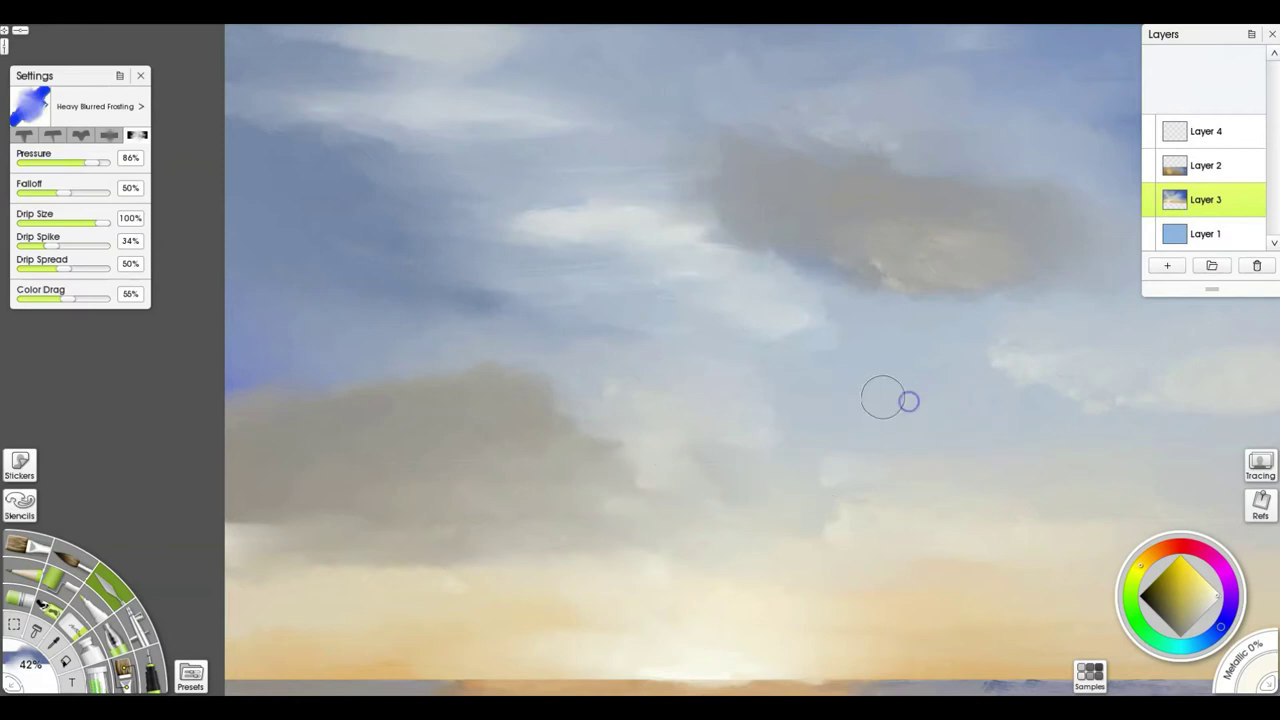
pyautogui.moveTo(909, 397); pyautogui.dragTo(646, 369)
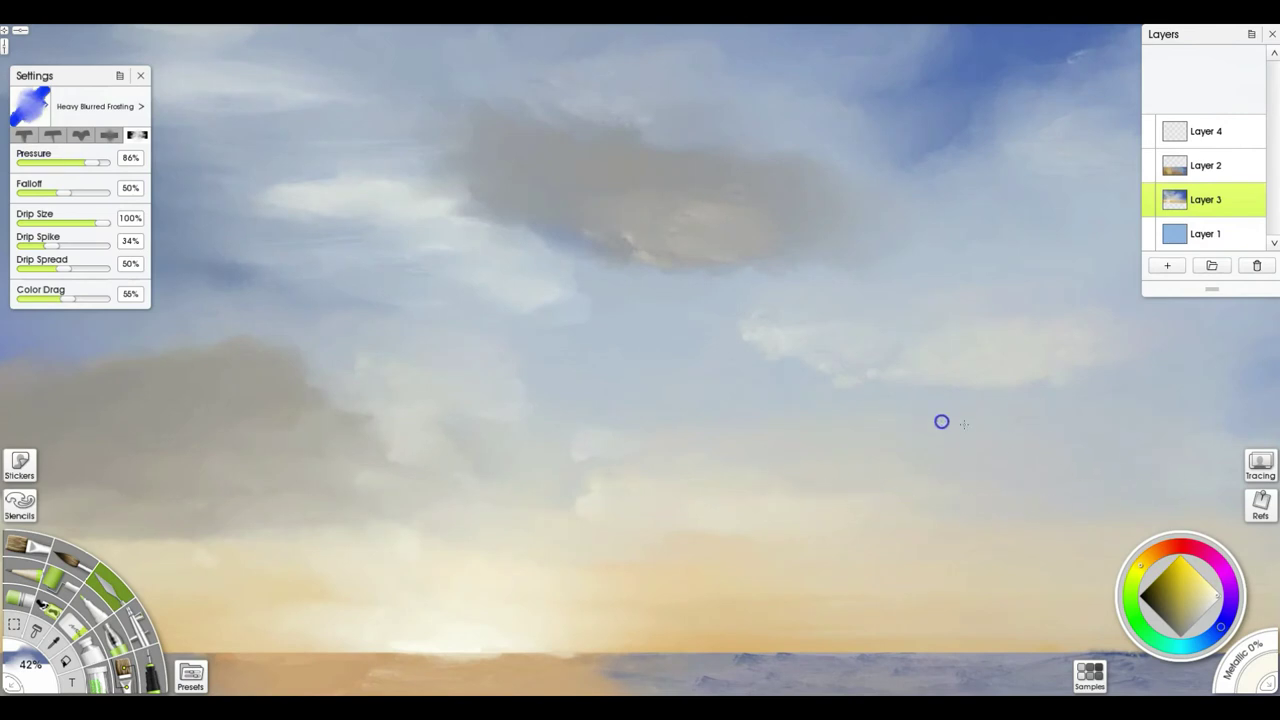
pyautogui.moveTo(960, 434); pyautogui.dragTo(634, 406)
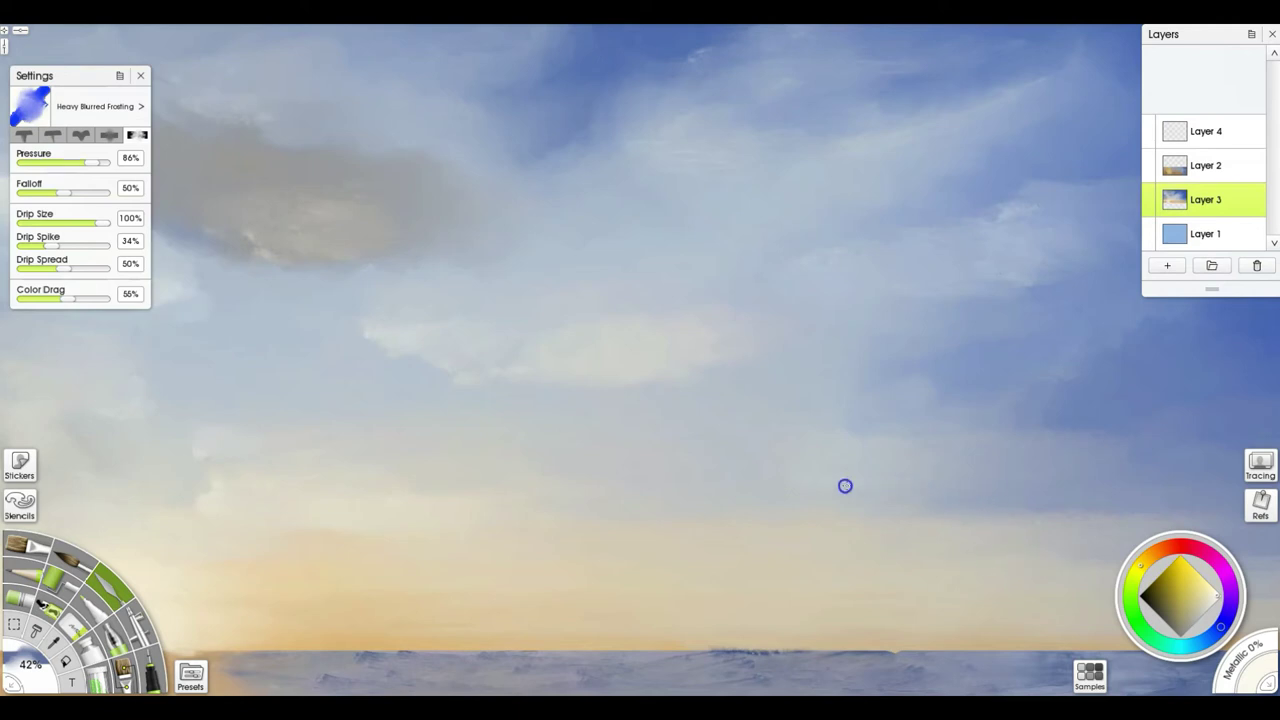
pyautogui.moveTo(894, 522); pyautogui.dragTo(339, 449)
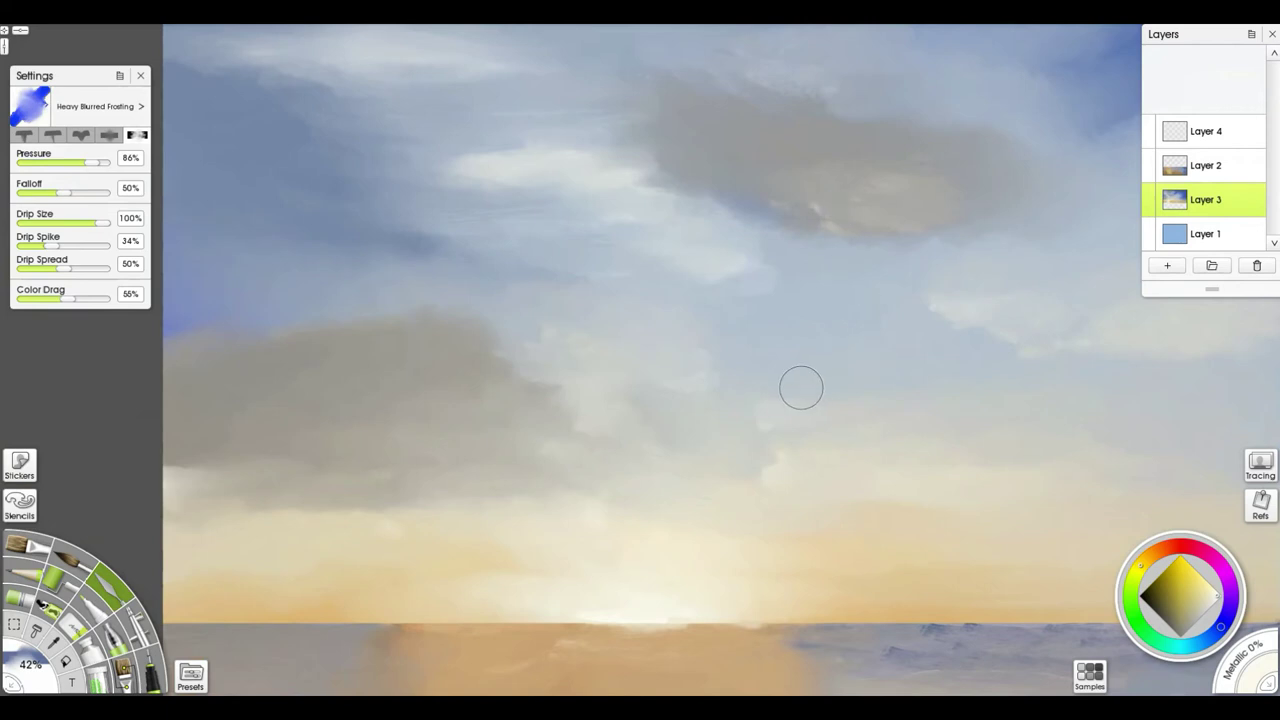
# Step: Draw thin light streaks along the underside of the upper grey cloud with the Smooth Transparent Ink pen preset at 9% size
pyautogui.click(152, 668)
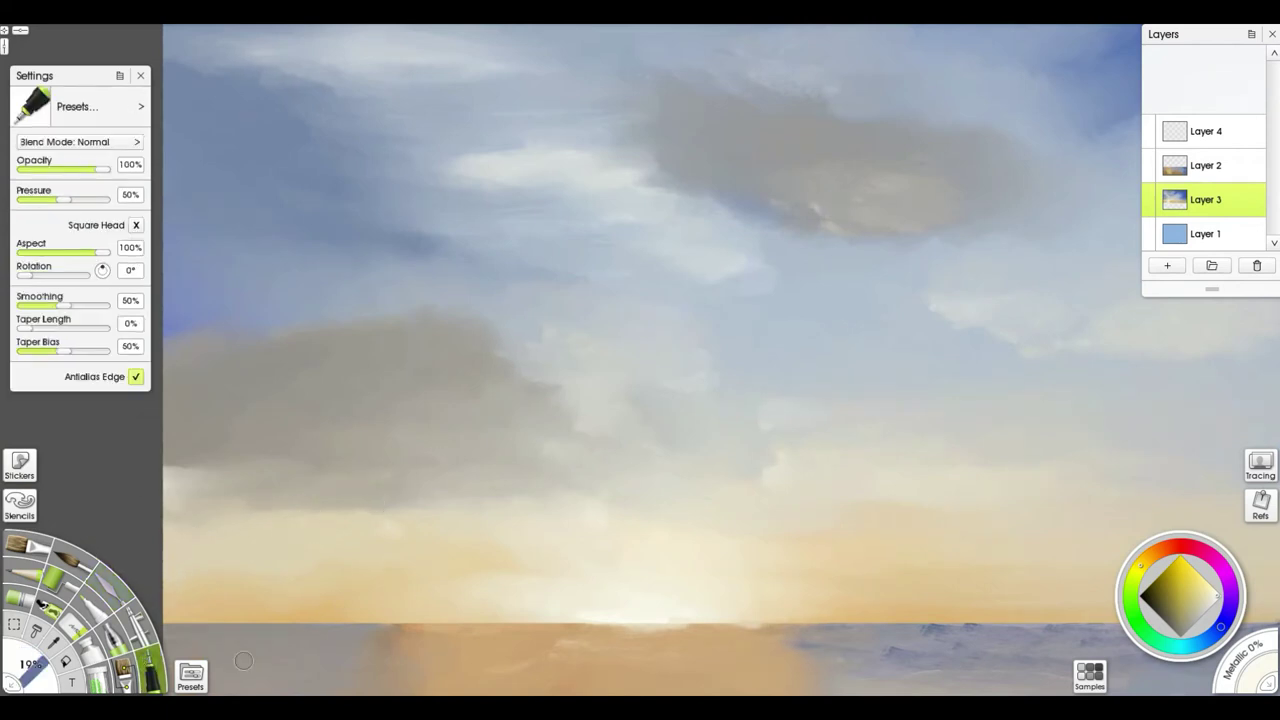
pyautogui.click(190, 676)
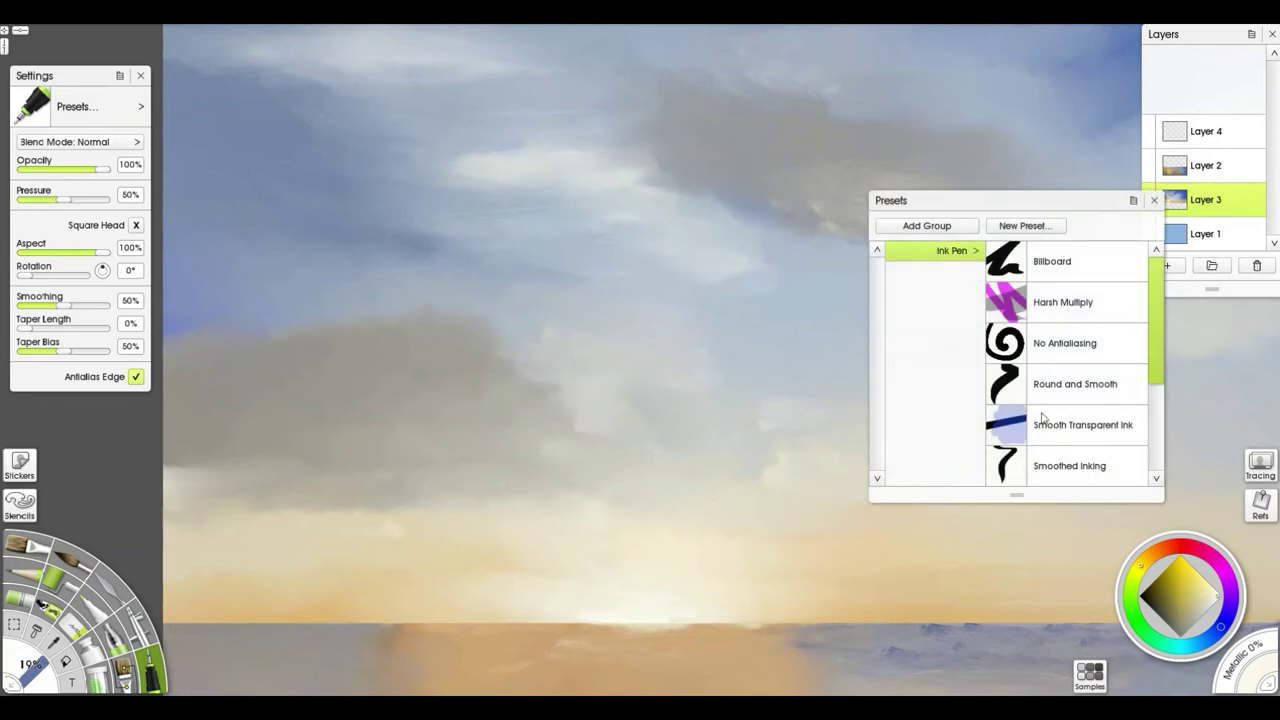
pyautogui.click(1066, 433)
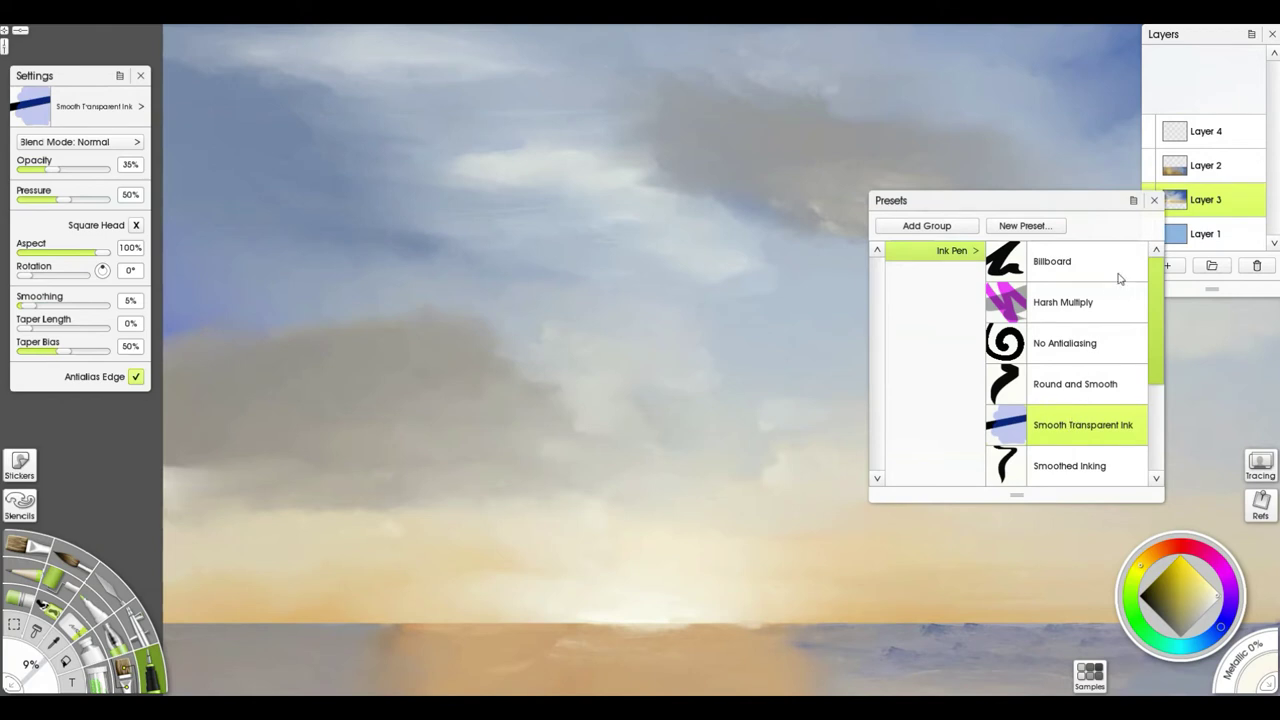
pyautogui.click(1153, 200)
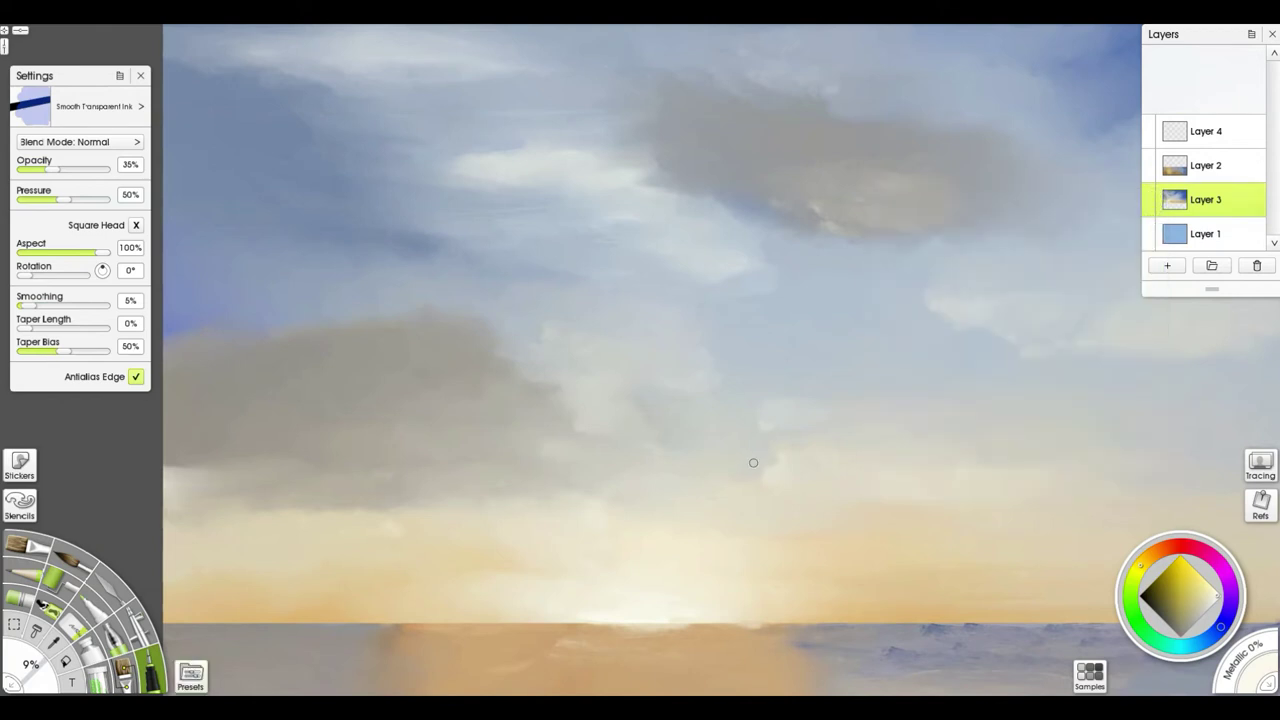
pyautogui.moveTo(805, 220); pyautogui.dragTo(845, 218)
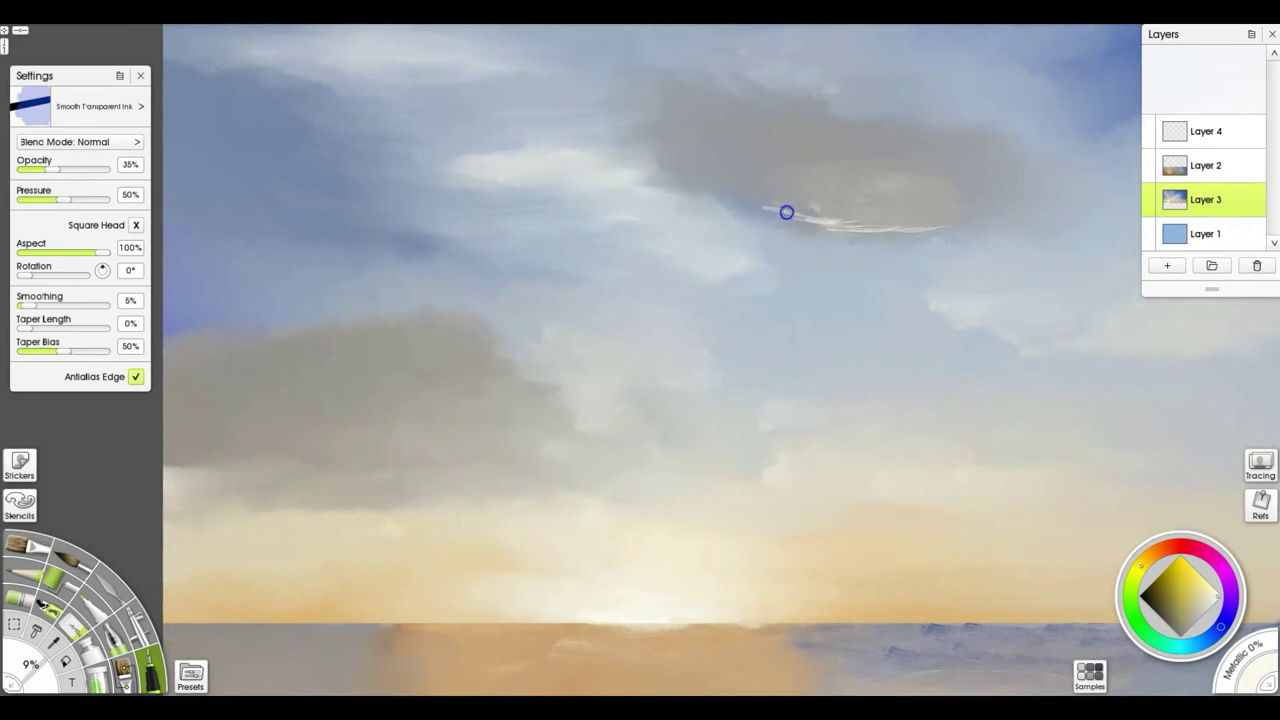
pyautogui.moveTo(834, 209); pyautogui.dragTo(962, 207)
pyautogui.moveTo(800, 207); pyautogui.dragTo(706, 195)
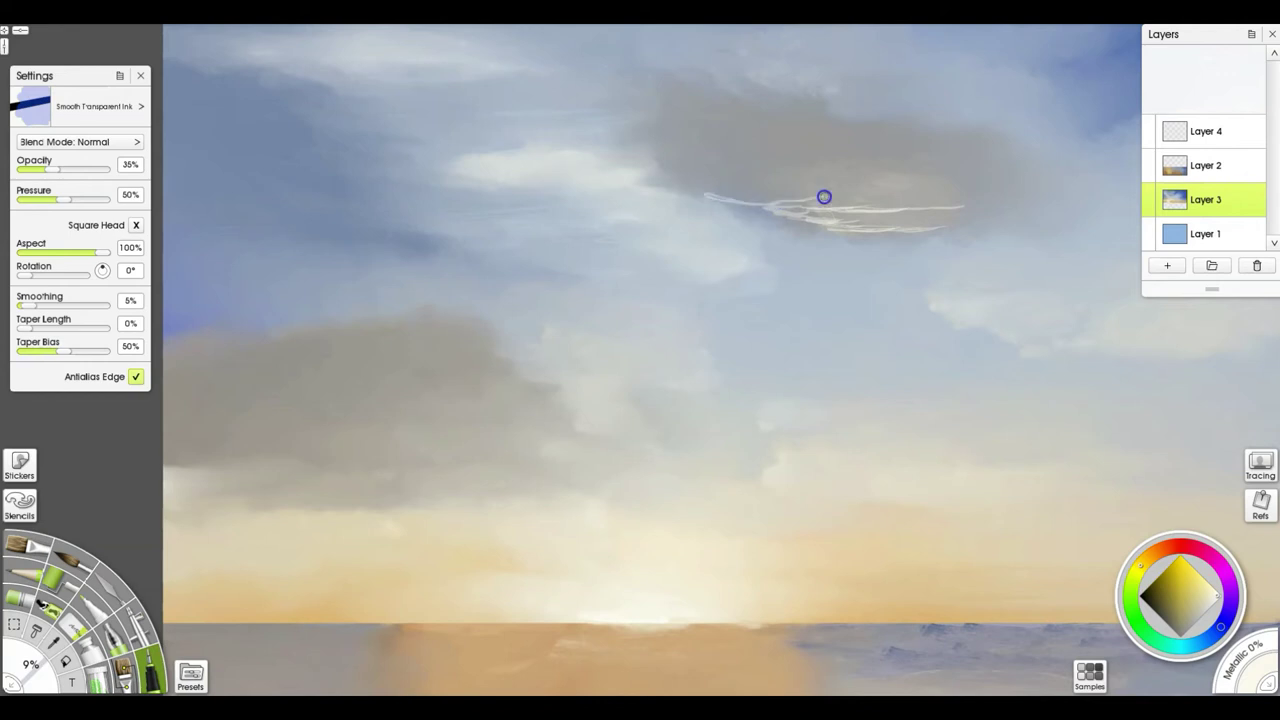
pyautogui.moveTo(824, 197); pyautogui.dragTo(935, 187)
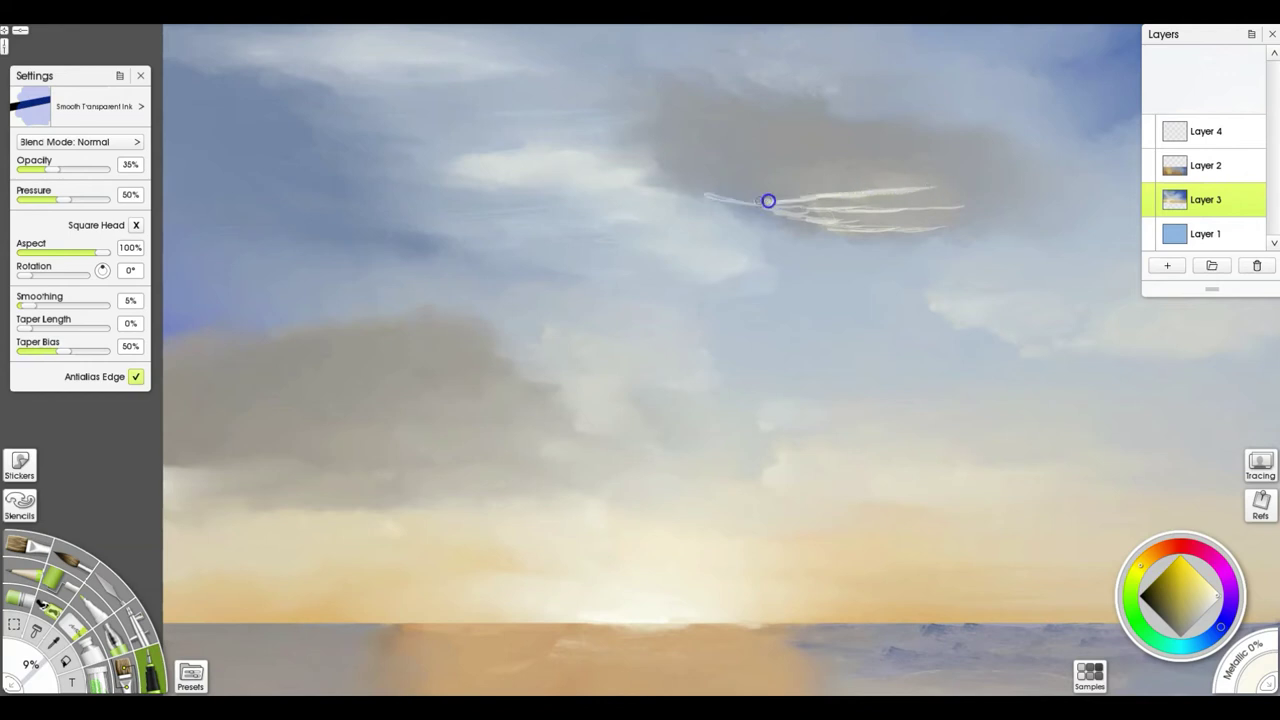
pyautogui.moveTo(758, 201)
pyautogui.mouseDown()
pyautogui.moveTo(692, 190)
pyautogui.moveTo(774, 200)
pyautogui.moveTo(828, 190)
pyautogui.moveTo(693, 188)
pyautogui.moveTo(933, 181)
pyautogui.moveTo(814, 186)
pyautogui.mouseUp()
# Step: Soften the light streaks under the upper grey cloud with Impressionistic Cloud Brush 1 at 19% size
pyautogui.press('b')
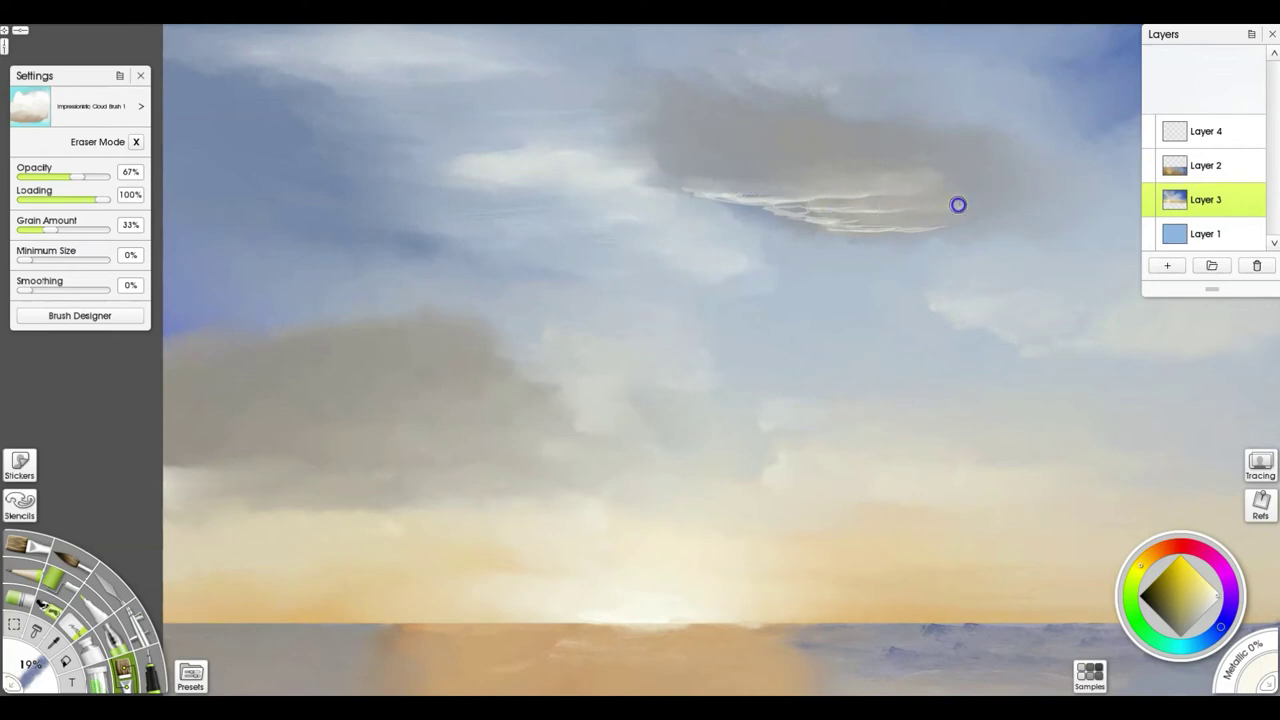
pyautogui.moveTo(870, 224)
pyautogui.mouseDown()
pyautogui.moveTo(794, 203)
pyautogui.moveTo(876, 205)
pyautogui.mouseUp()
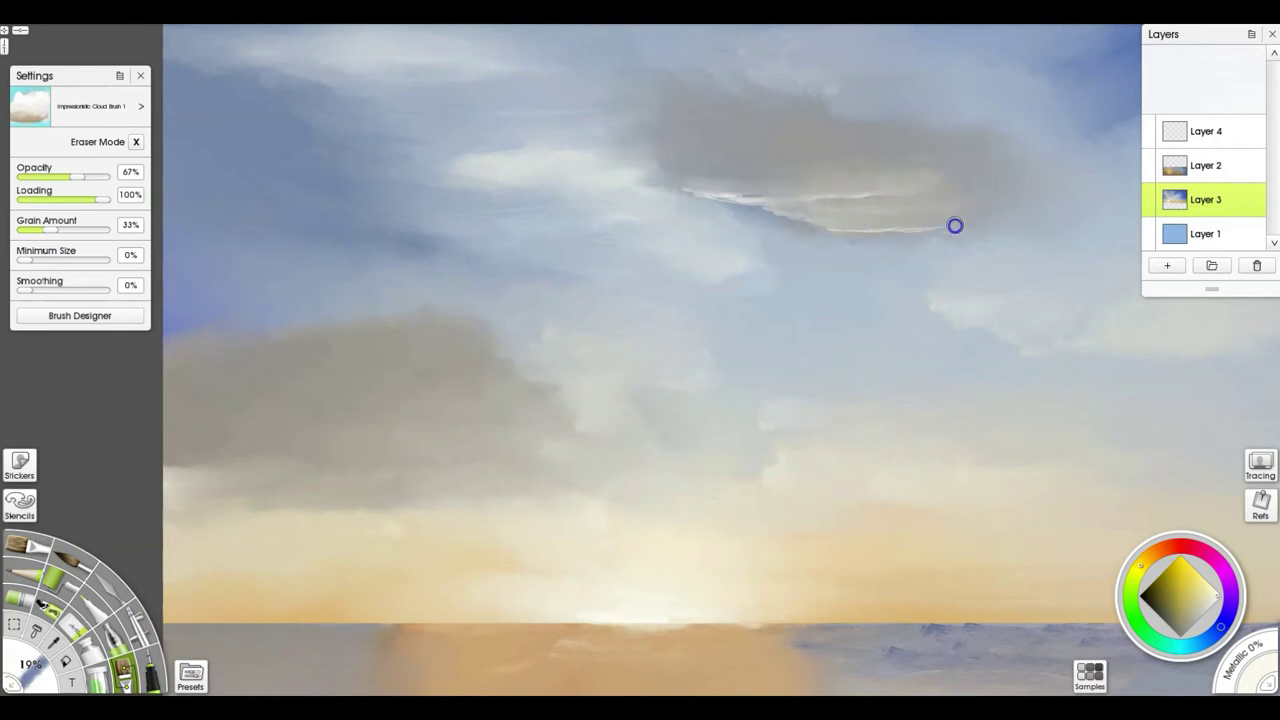
pyautogui.moveTo(954, 227); pyautogui.dragTo(883, 228)
pyautogui.moveTo(732, 189); pyautogui.dragTo(683, 183)
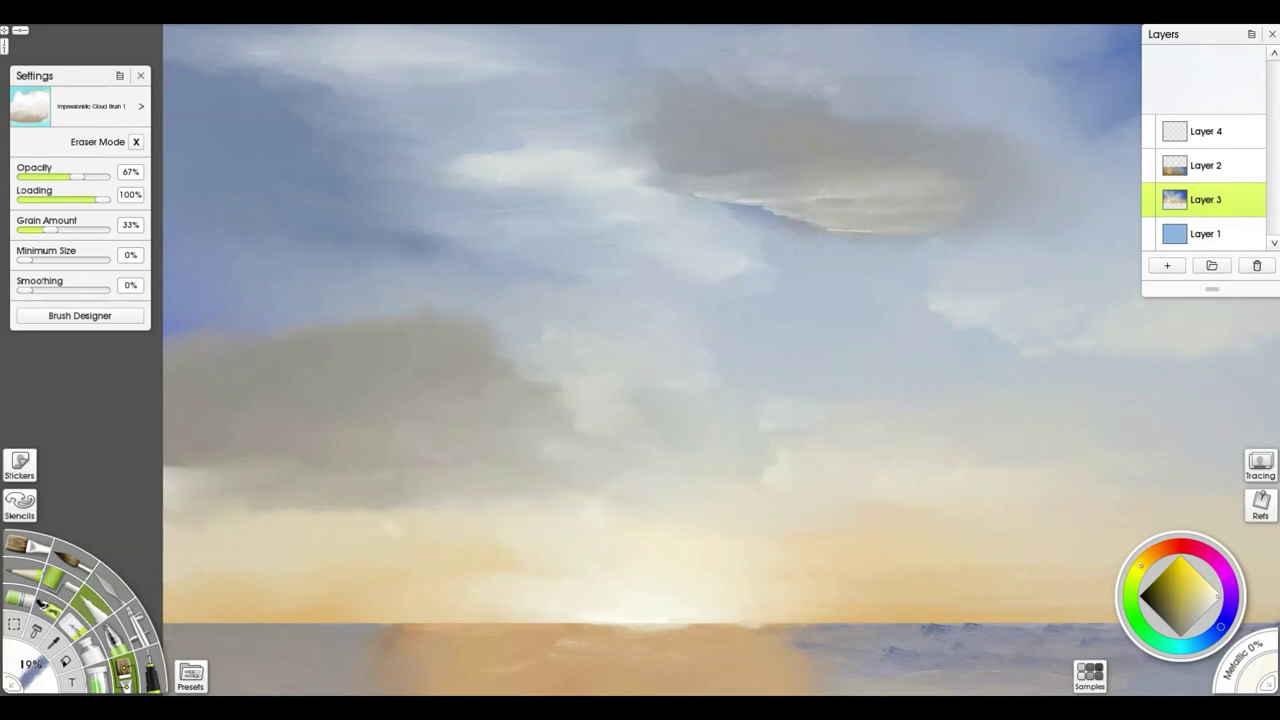
# Step: Add feathery light ink strokes across the right half of the upper grey cloud and blend them with Impressionistic Cloud Brush 1
pyautogui.click(152, 673)
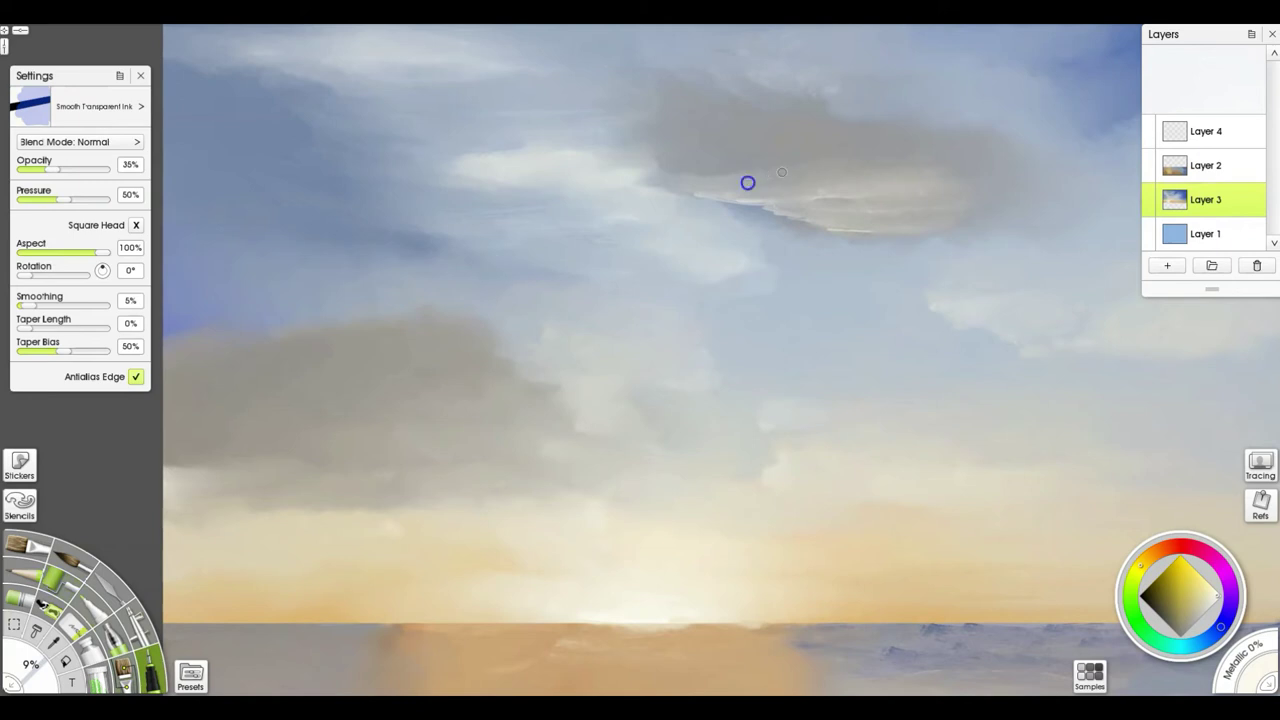
pyautogui.moveTo(748, 183)
pyautogui.mouseDown()
pyautogui.moveTo(937, 126)
pyautogui.moveTo(926, 140)
pyautogui.moveTo(1054, 110)
pyautogui.mouseUp()
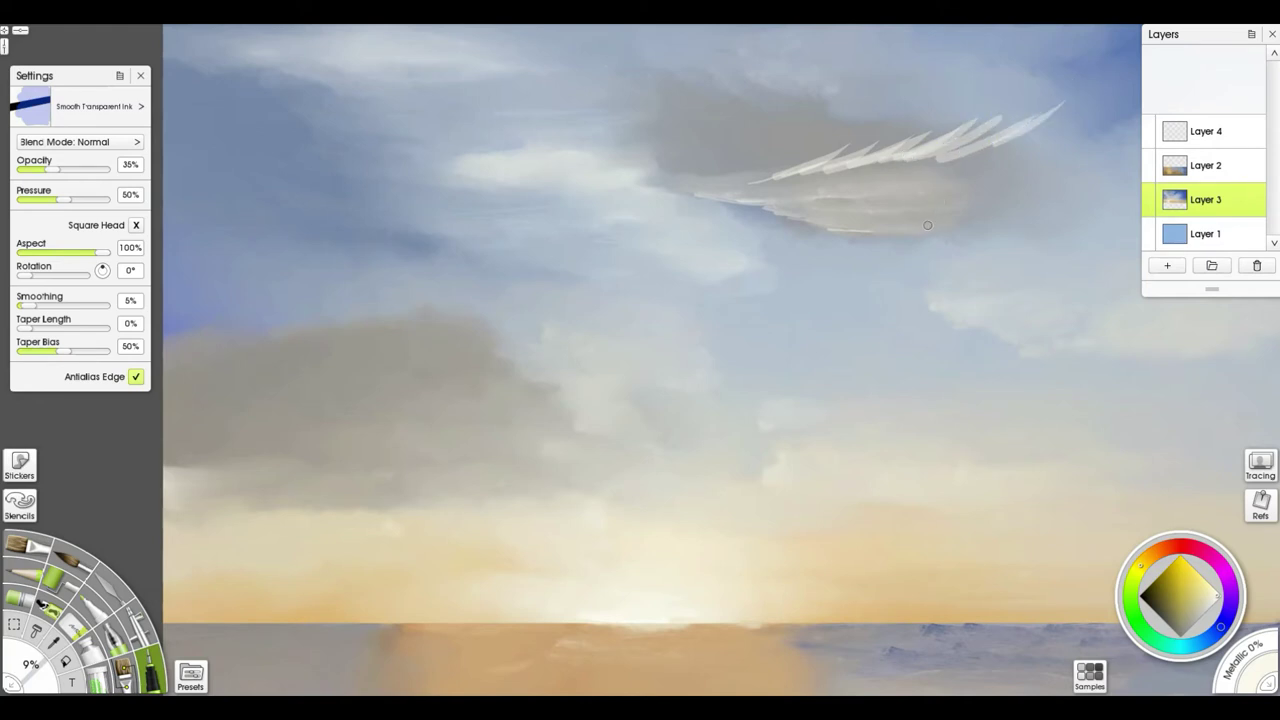
pyautogui.click(124, 674)
pyautogui.moveTo(767, 178)
pyautogui.mouseDown()
pyautogui.moveTo(814, 143)
pyautogui.moveTo(780, 171)
pyautogui.moveTo(849, 136)
pyautogui.moveTo(778, 174)
pyautogui.moveTo(987, 113)
pyautogui.moveTo(883, 157)
pyautogui.moveTo(989, 109)
pyautogui.moveTo(943, 149)
pyautogui.moveTo(998, 140)
pyautogui.mouseUp()
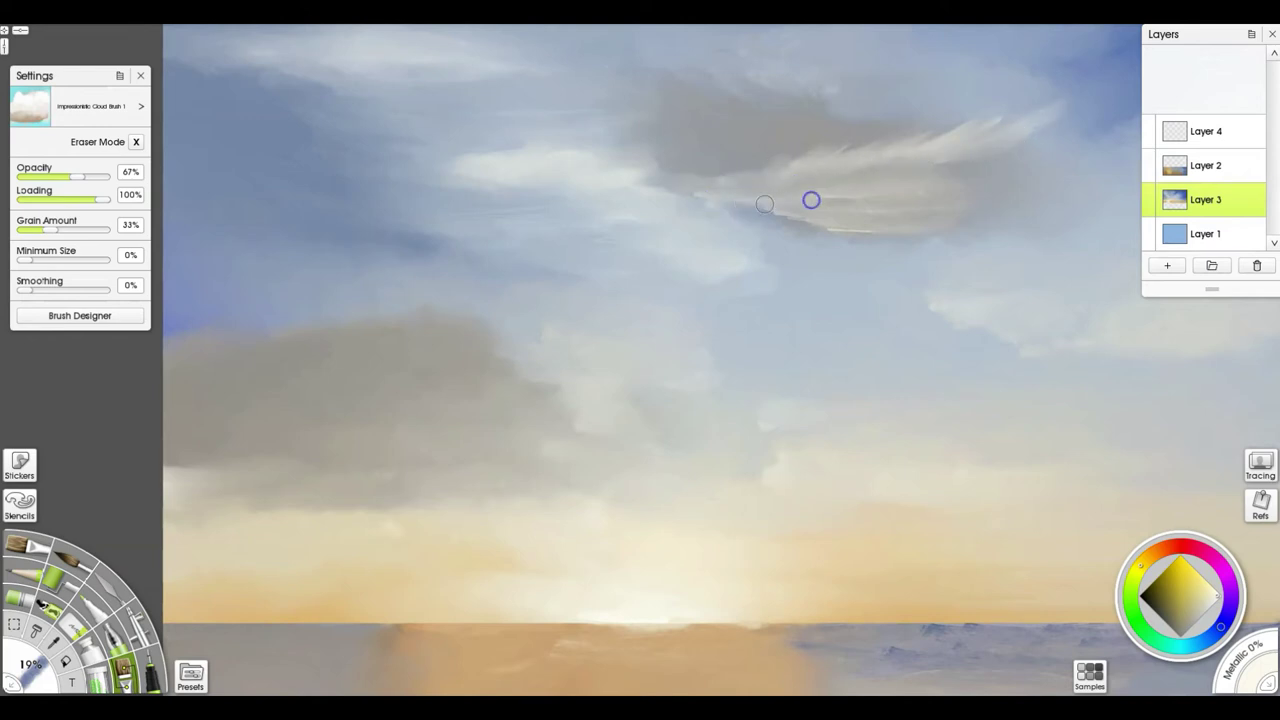
pyautogui.moveTo(693, 192); pyautogui.dragTo(866, 223)
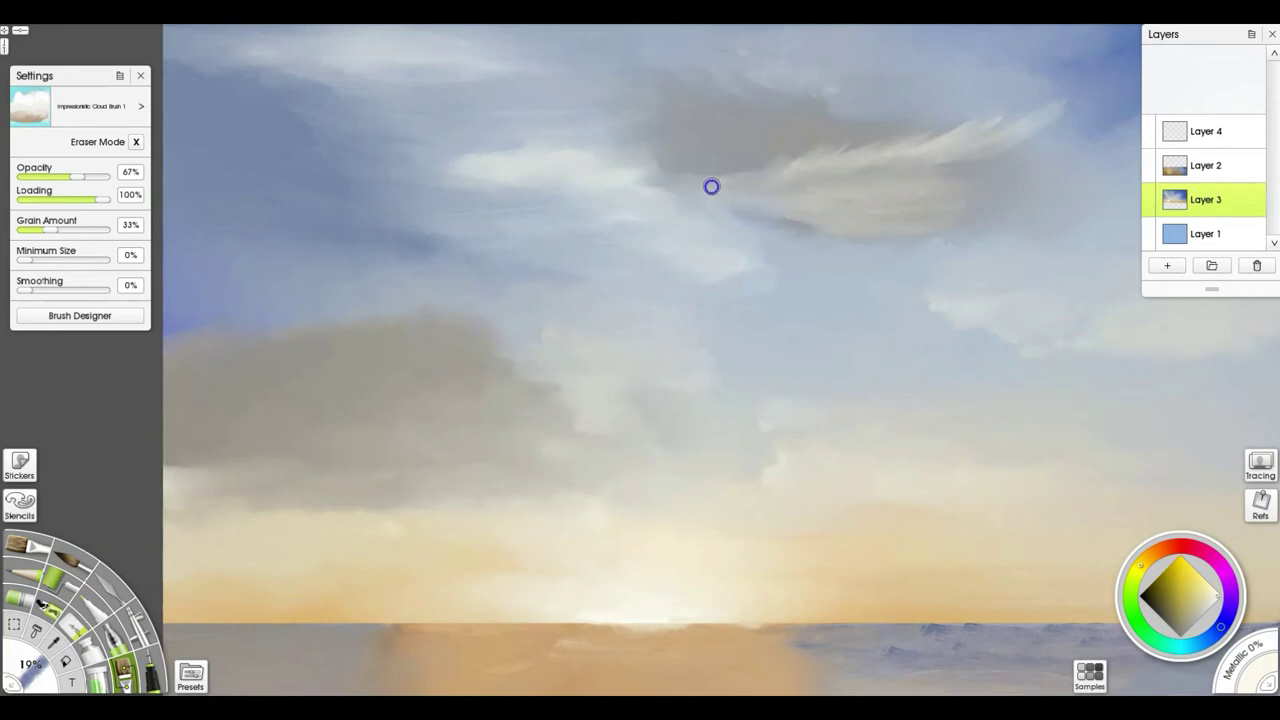
pyautogui.scroll(-5, 771, 474)
pyautogui.scroll(-1, 617, 426)
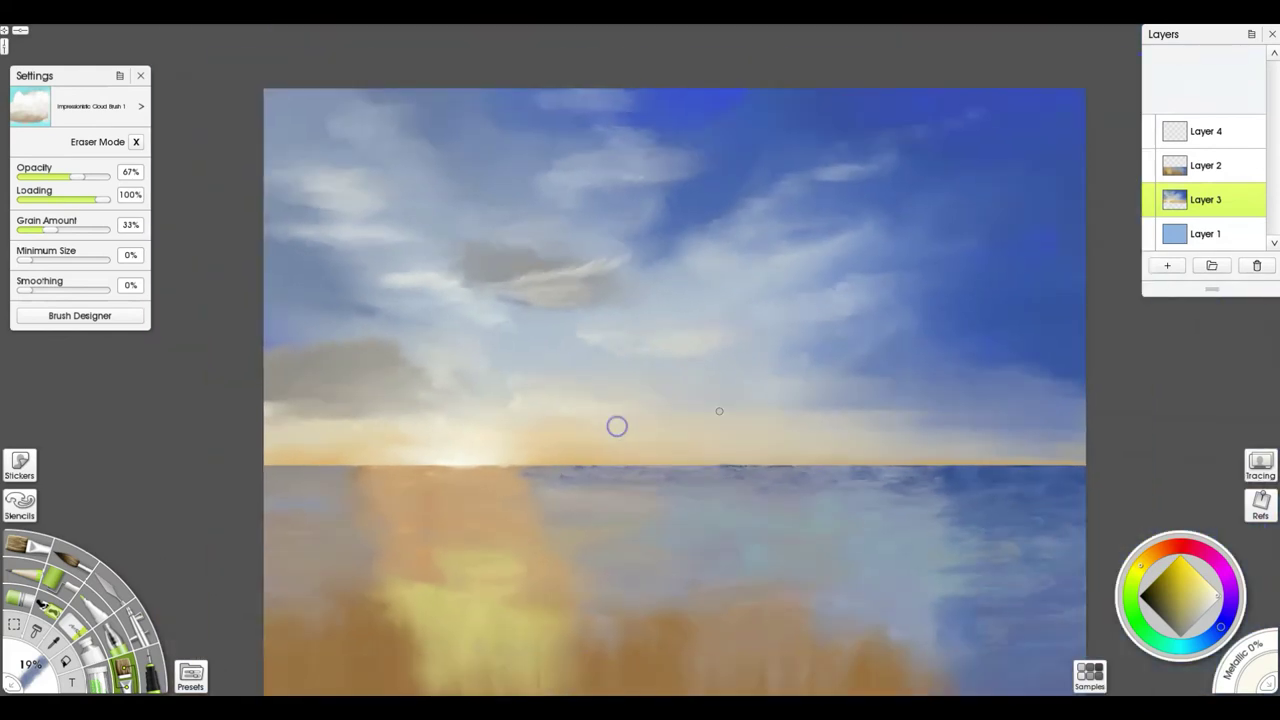
pyautogui.moveTo(651, 335); pyautogui.dragTo(675, 288)
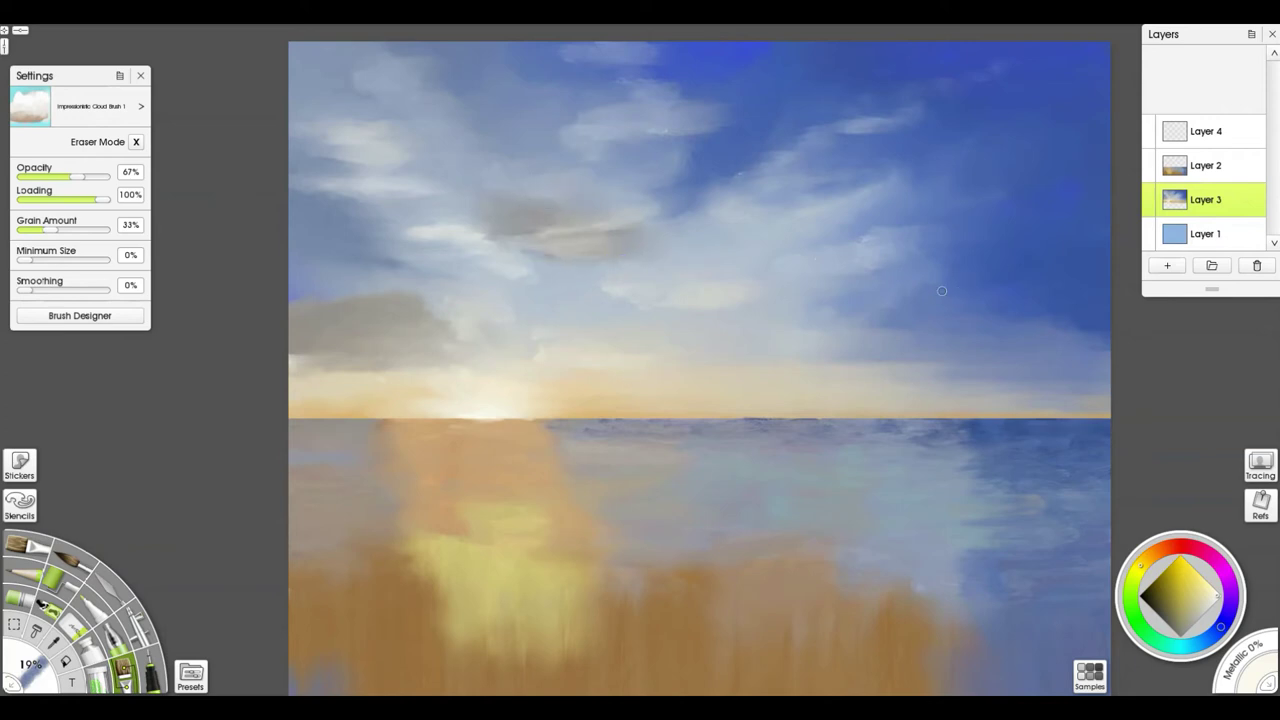
# Step: Sample grey from the lower-left cloud and brush it into the upper-right blue sky with Impressionistic Cloud Brush 1 at 65% size
pyautogui.keyDown('alt'); pyautogui.click(314, 321); pyautogui.keyUp('alt')
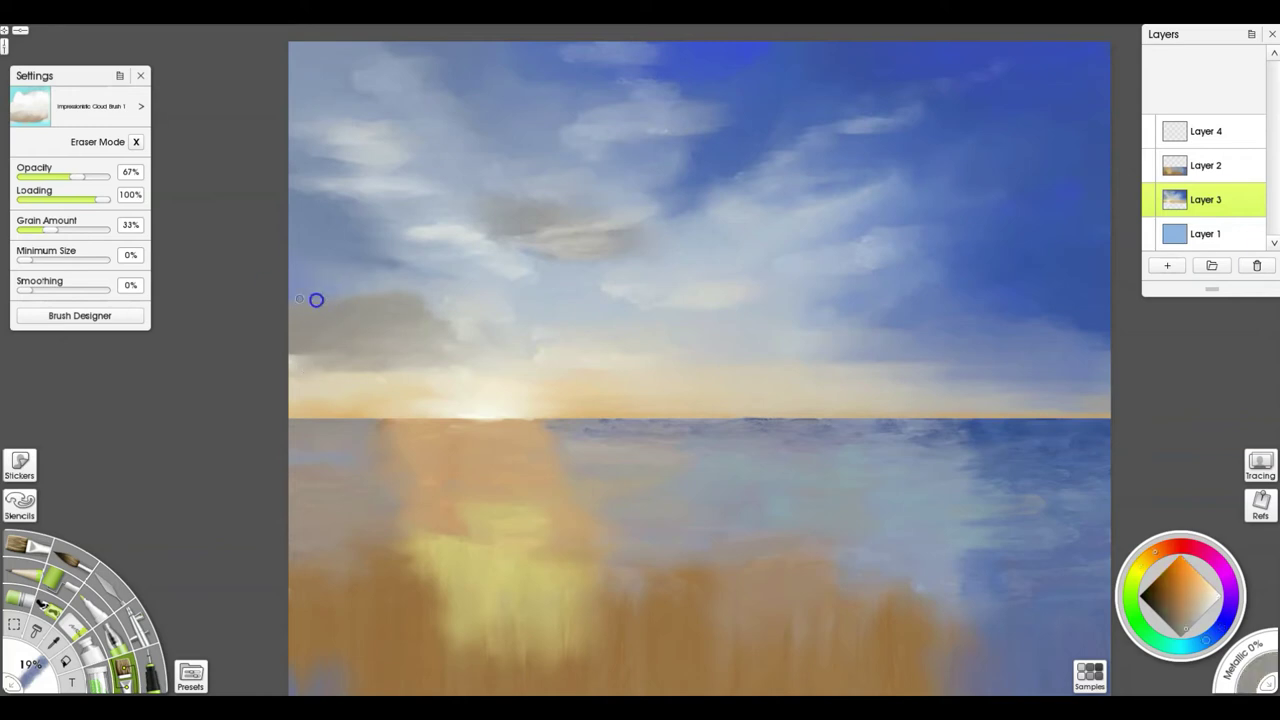
pyautogui.keyDown('shift'); pyautogui.moveTo(306, 287); pyautogui.dragTo(396, 286); pyautogui.keyUp('shift')
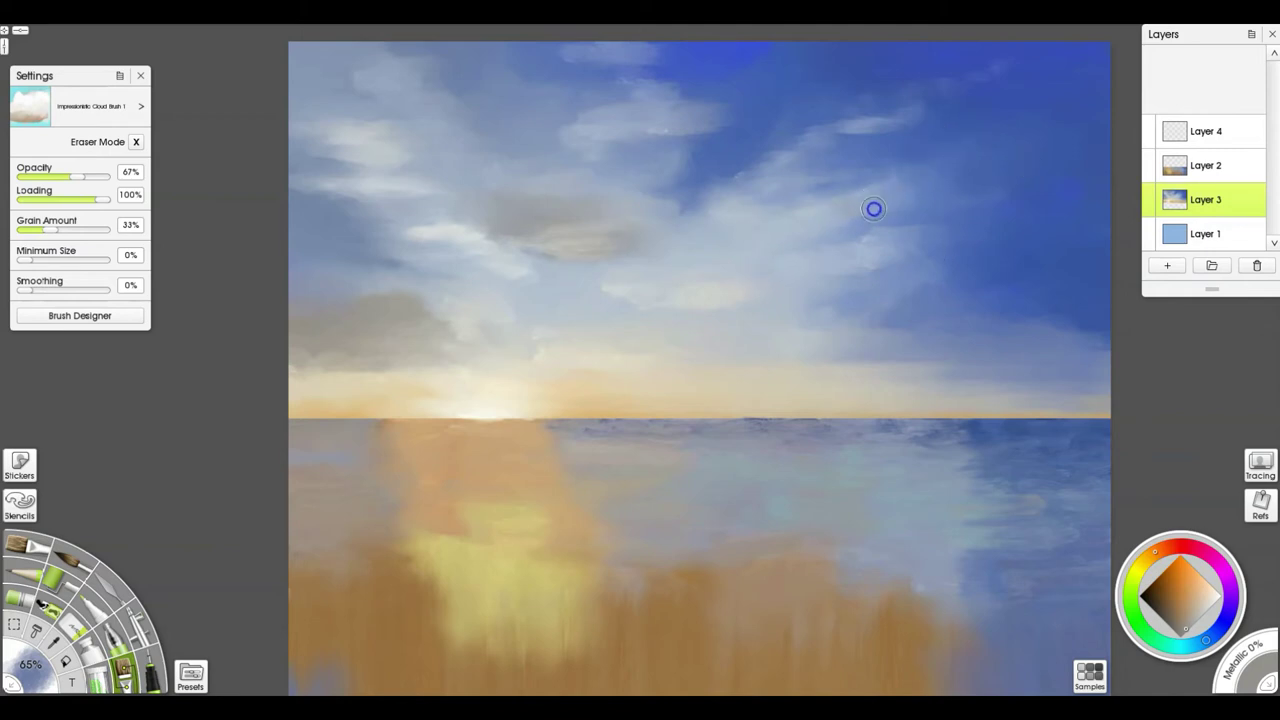
pyautogui.moveTo(891, 186)
pyautogui.mouseDown()
pyautogui.moveTo(991, 166)
pyautogui.moveTo(916, 176)
pyautogui.mouseUp()
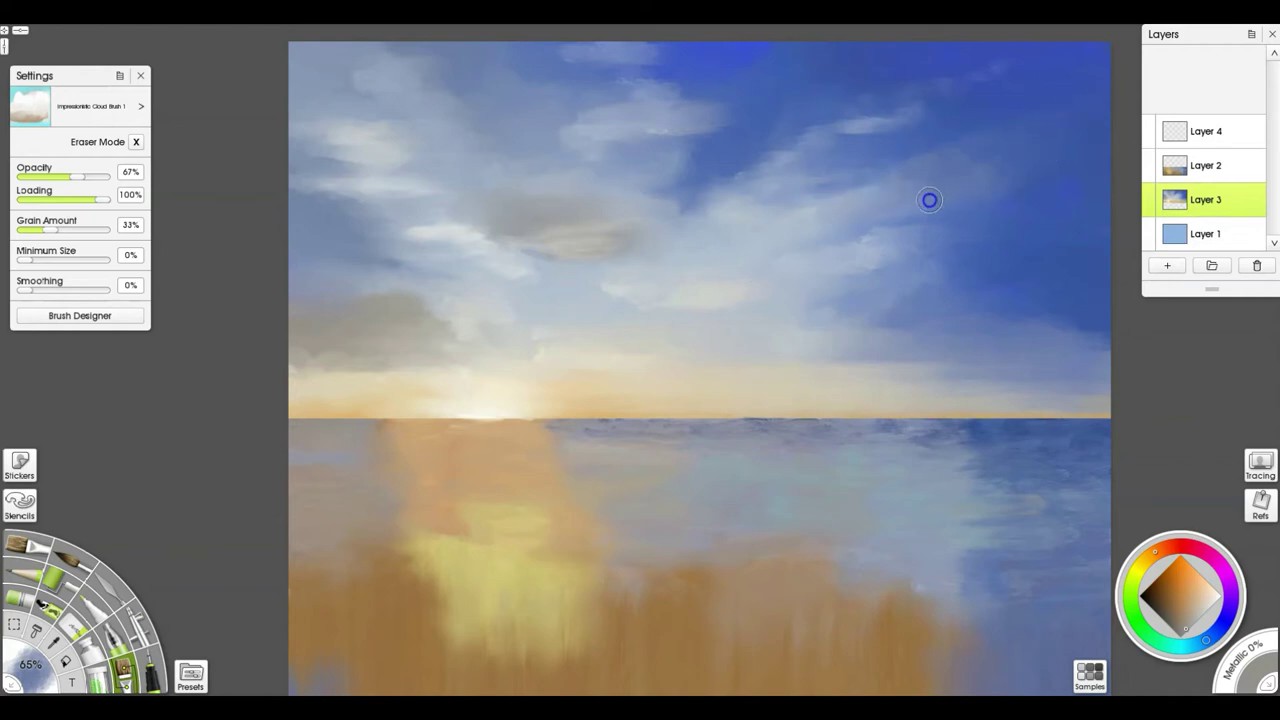
pyautogui.moveTo(1005, 136); pyautogui.dragTo(1041, 136)
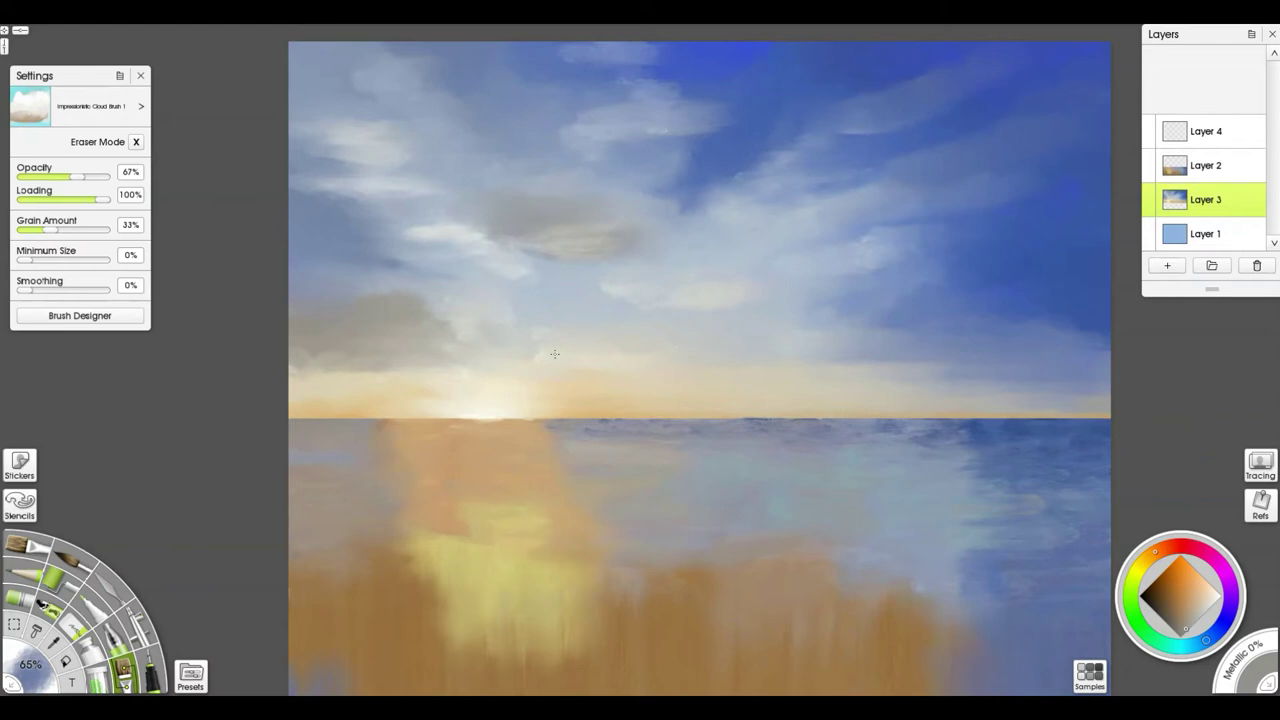
# Step: Sample the pale cream above the horizon, brush it into the sky just above the sun's glow, and make Layer 4 active
pyautogui.keyDown('alt'); pyautogui.click(555, 354); pyautogui.keyUp('alt')
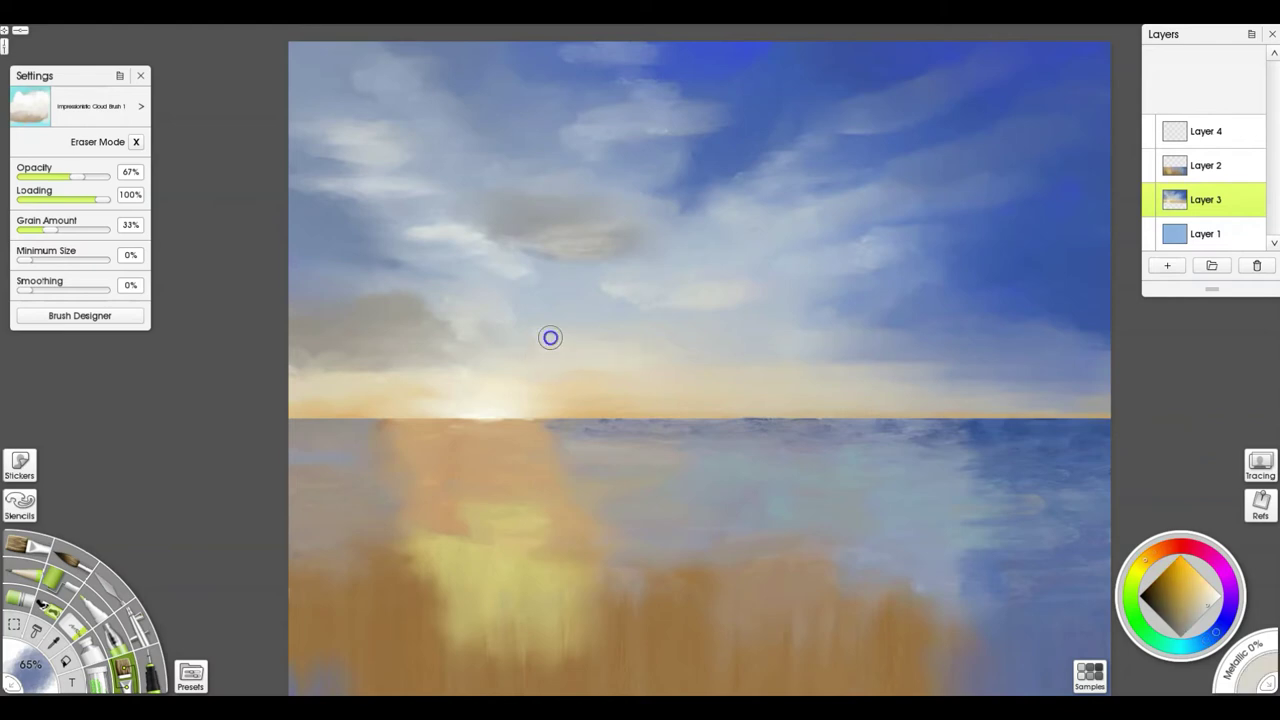
pyautogui.click(1209, 136)
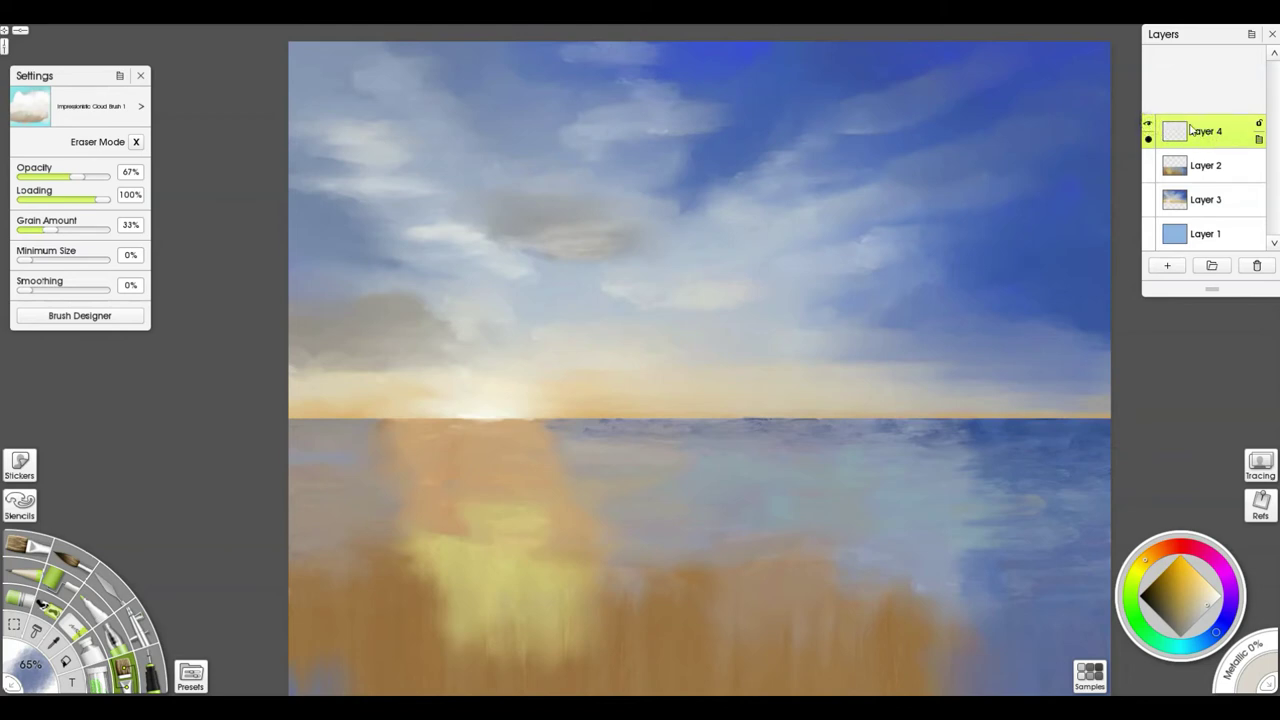
# Step: Switch to the Sticker Spray tool and open the Nature Stamps group of its presets
pyautogui.click(45, 612)
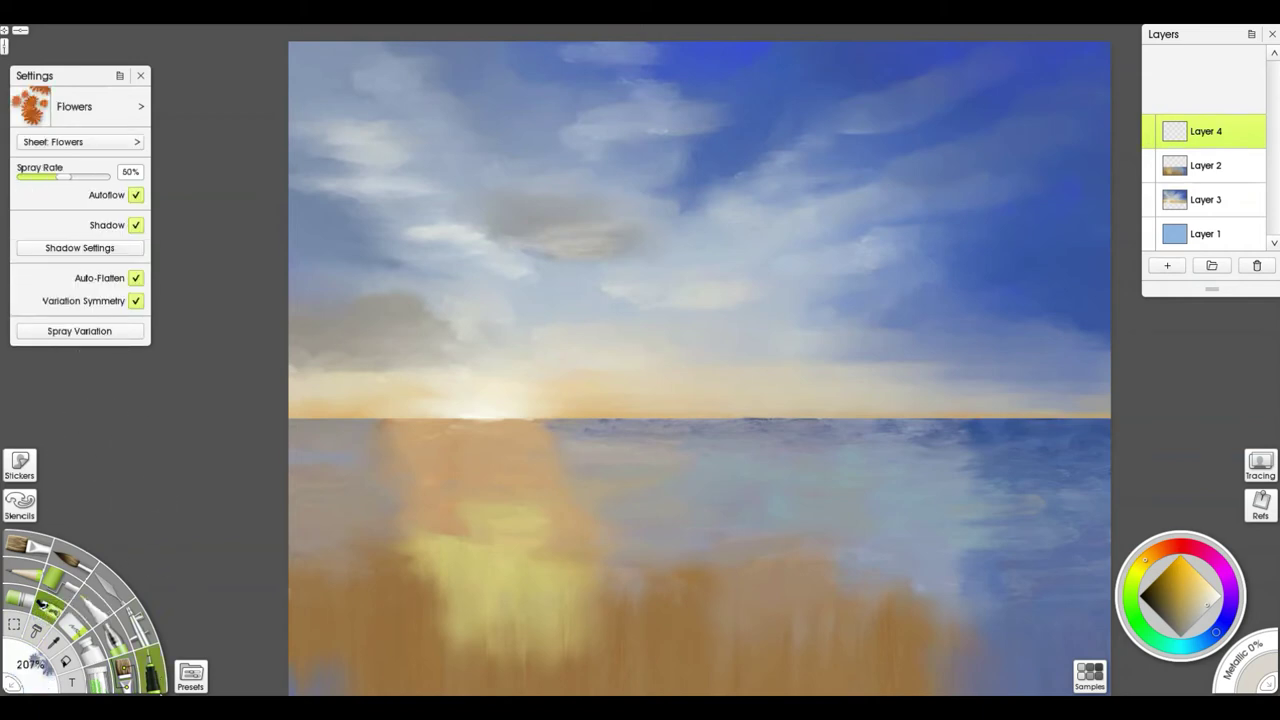
pyautogui.click(189, 677)
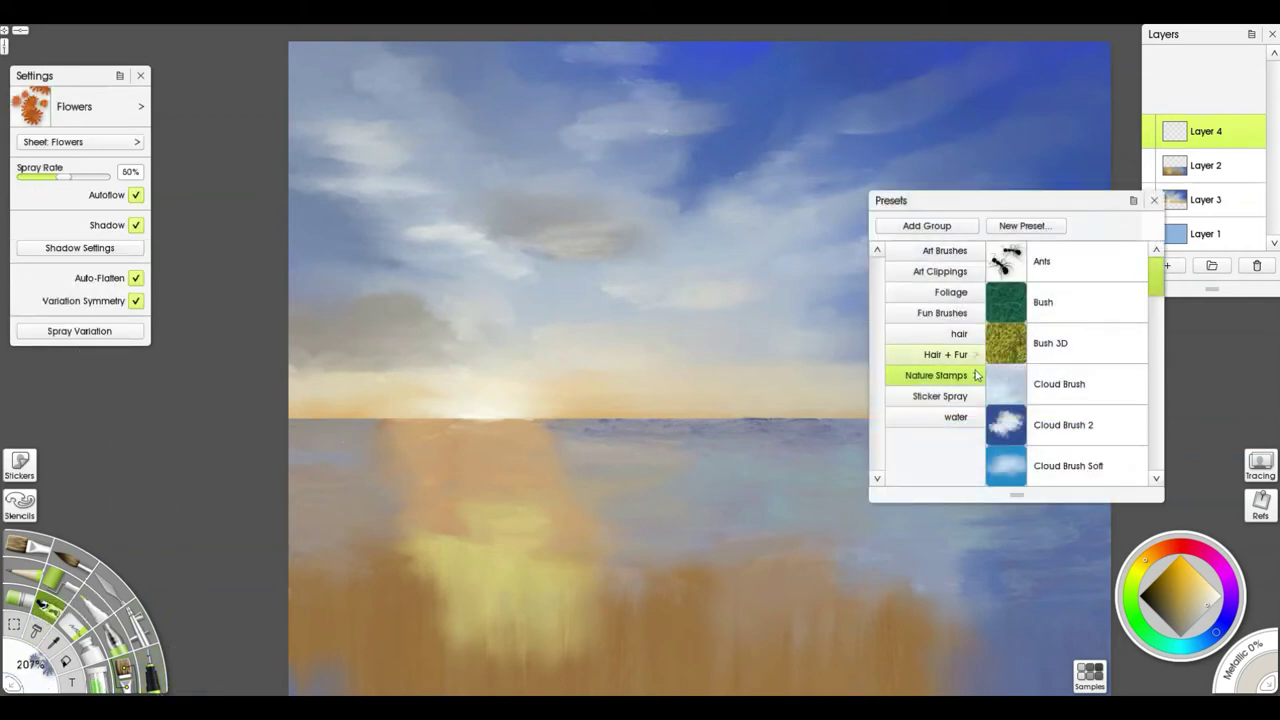
pyautogui.scroll(-1, 1060, 420)
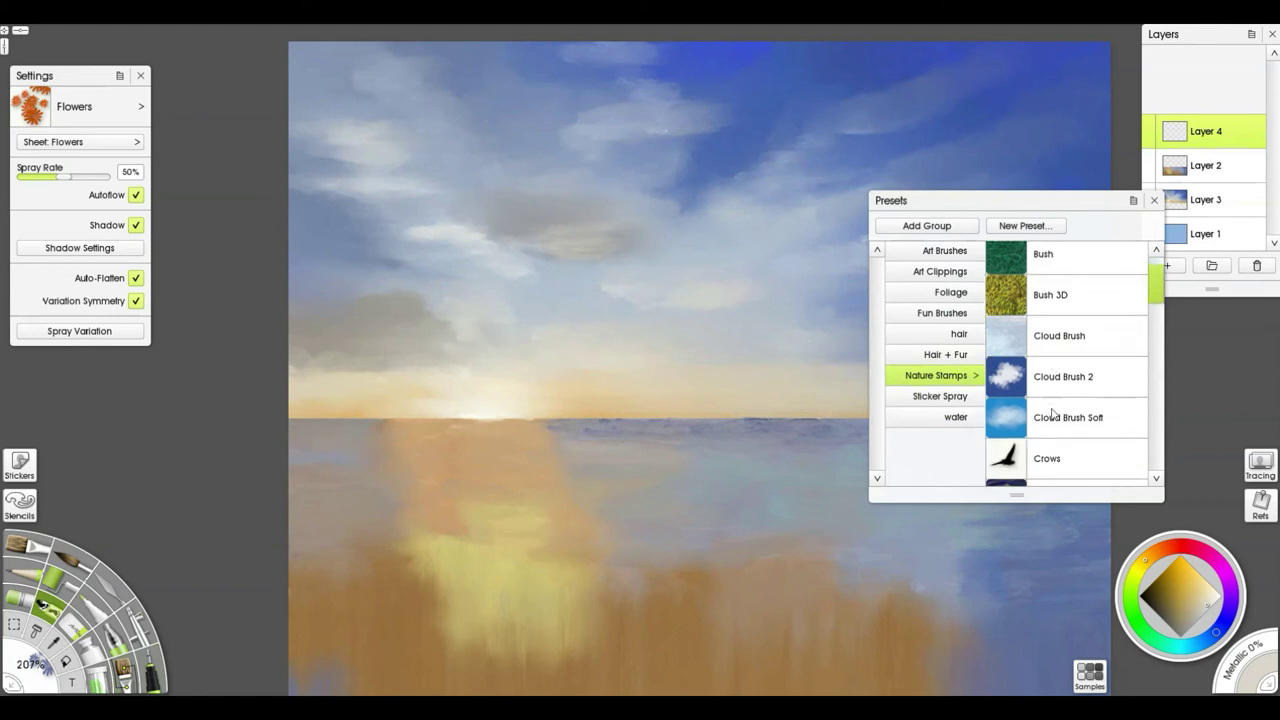
# Step: Try the Cloud Brush Soft preset with a zigzag stroke in the upper-right sky and undo it
pyautogui.click(1062, 427)
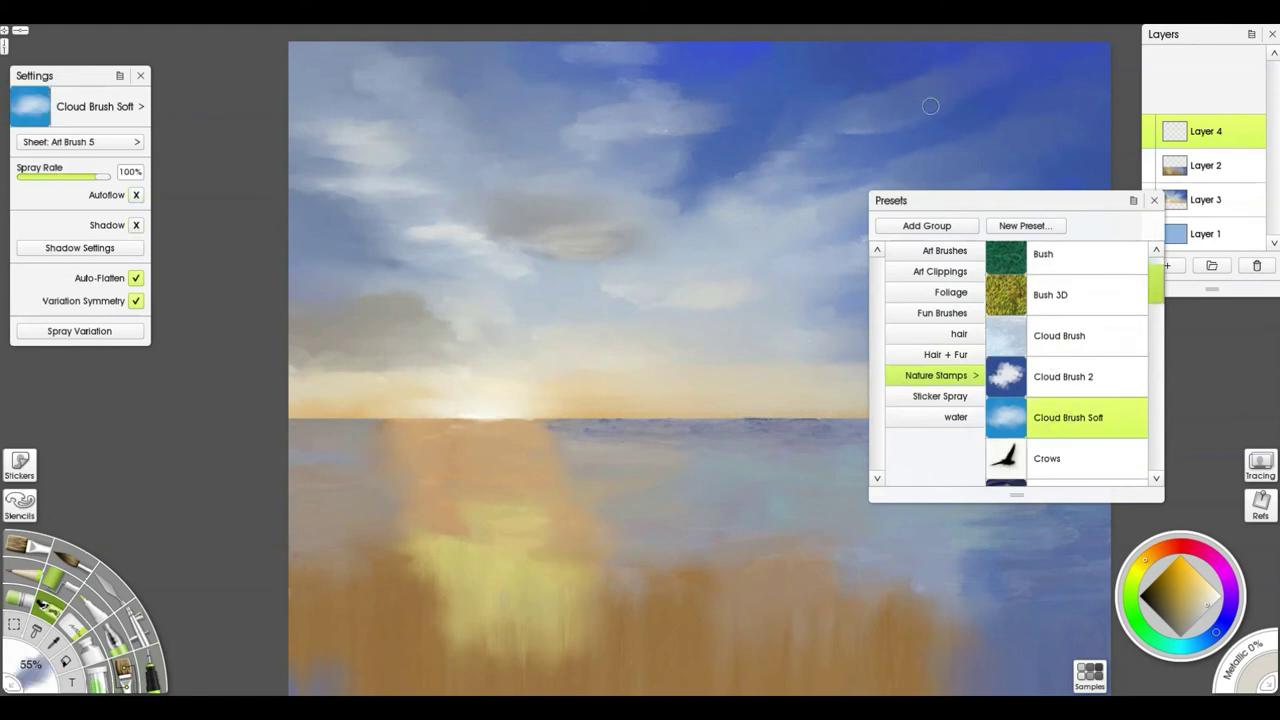
pyautogui.moveTo(930, 106)
pyautogui.mouseDown()
pyautogui.moveTo(1008, 105)
pyautogui.moveTo(1029, 127)
pyautogui.moveTo(989, 137)
pyautogui.moveTo(1064, 128)
pyautogui.mouseUp()
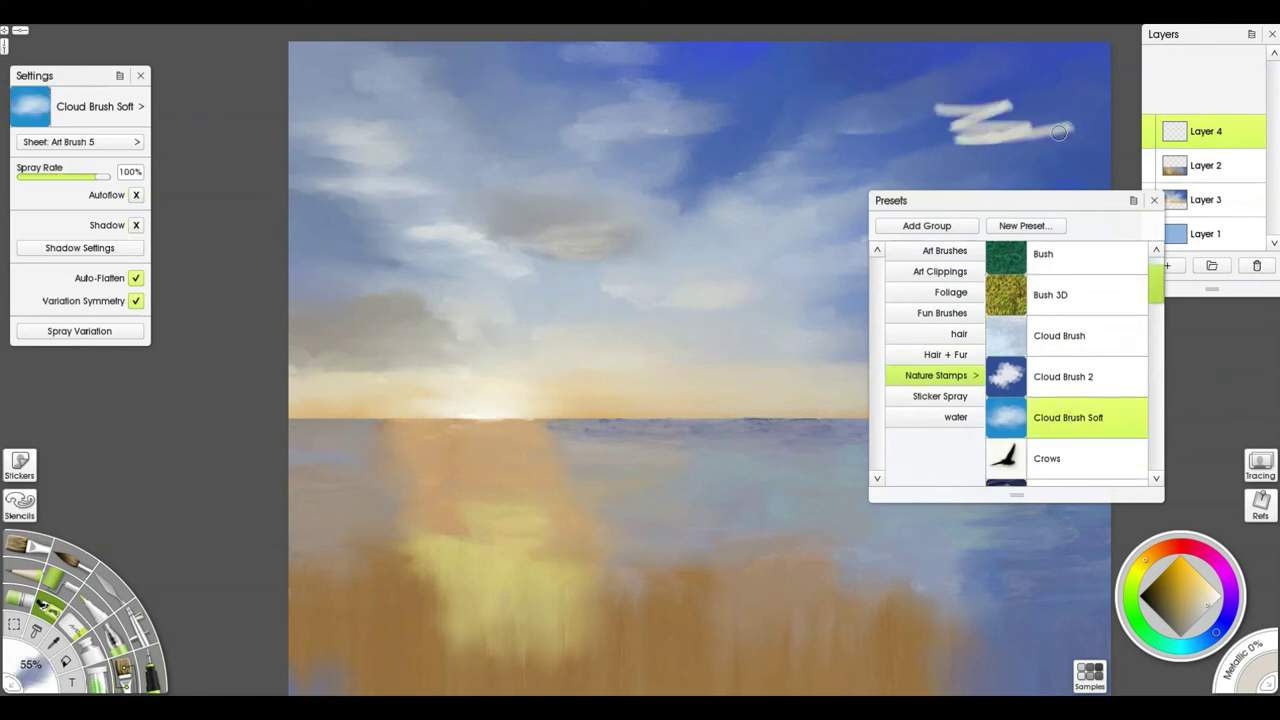
pyautogui.hotkey('ctrl', 'z')
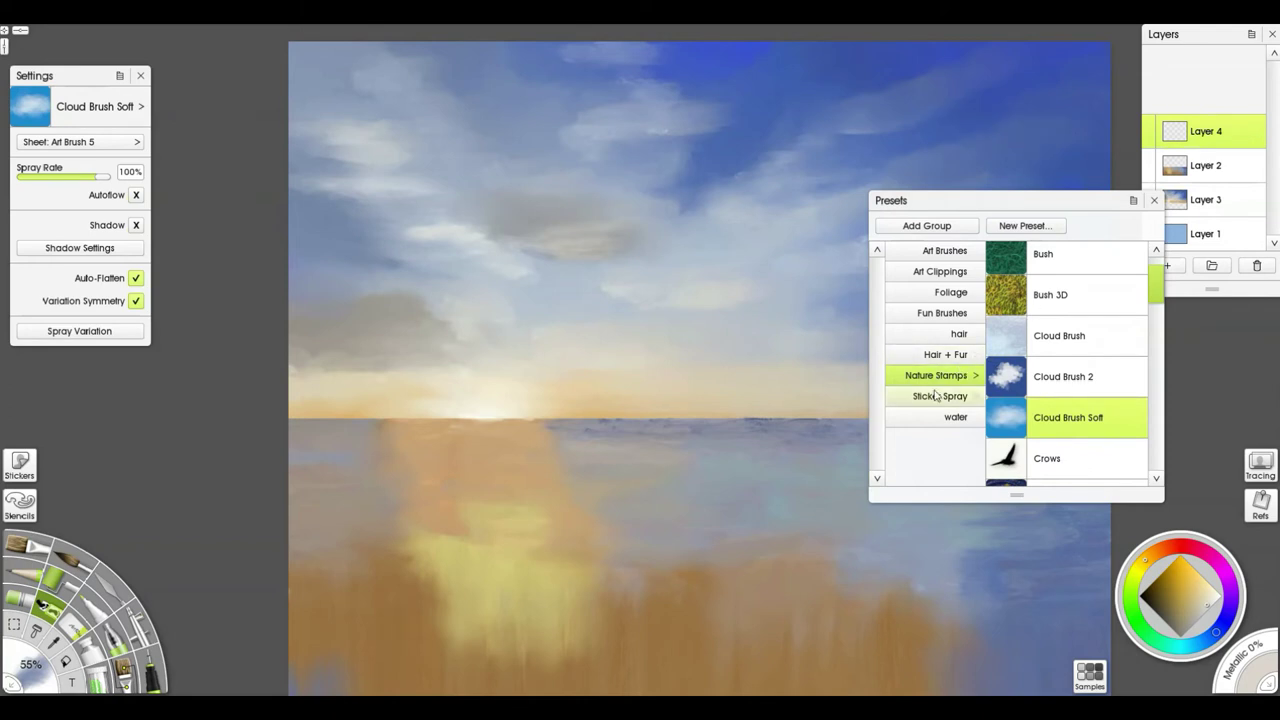
# Step: Browse the Fun Brushes presets for a spray that could give the clouds texture
pyautogui.click(942, 314)
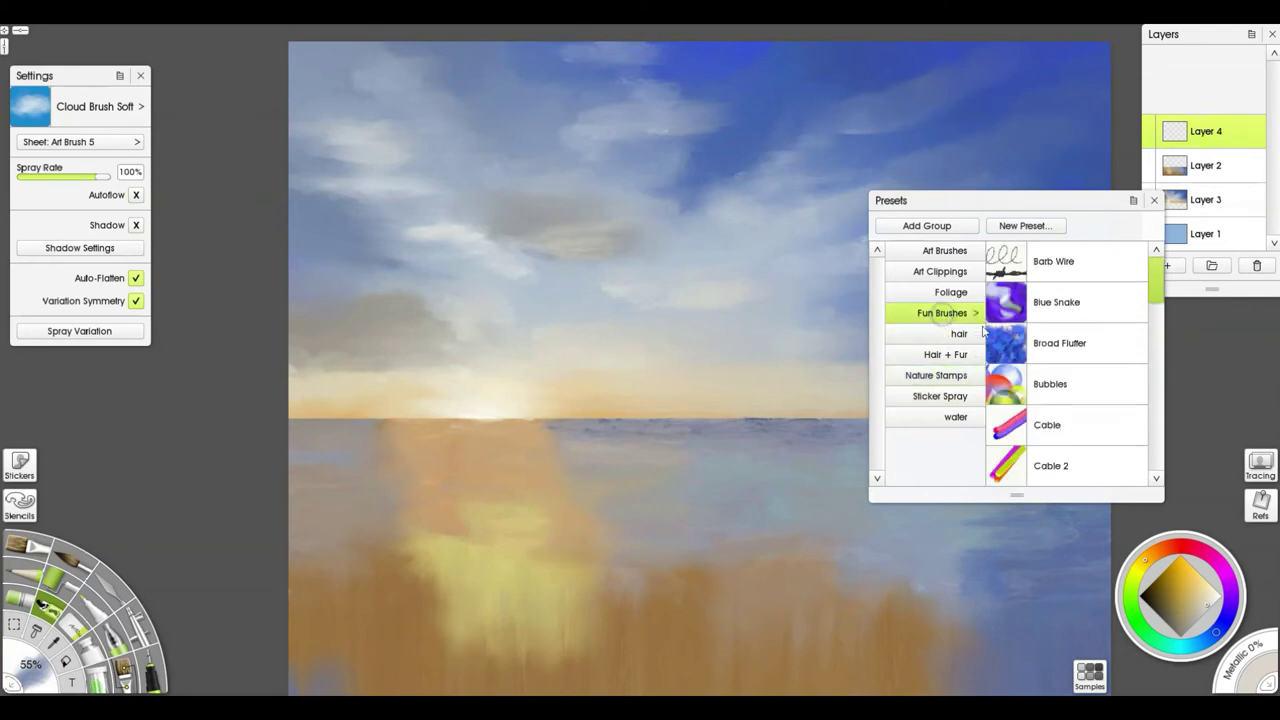
pyautogui.scroll(-8, 1102, 359)
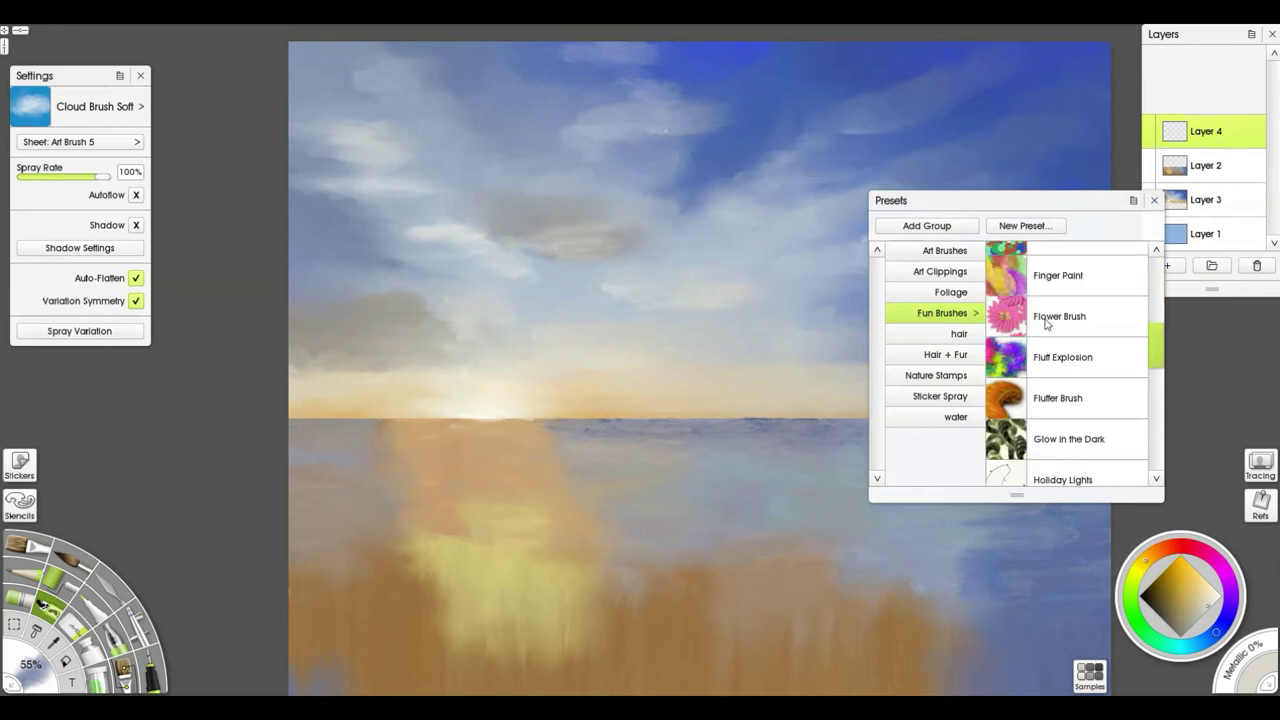
pyautogui.scroll(1, 1046, 312)
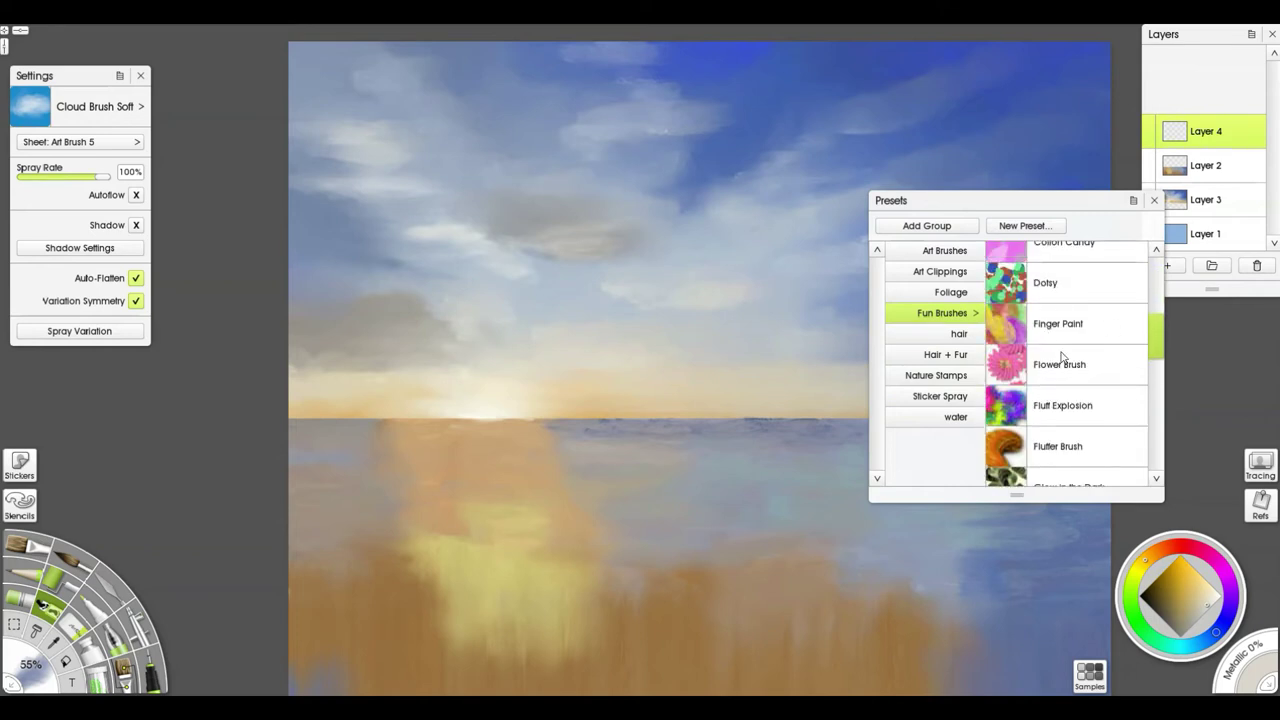
pyautogui.scroll(-10, 1070, 398)
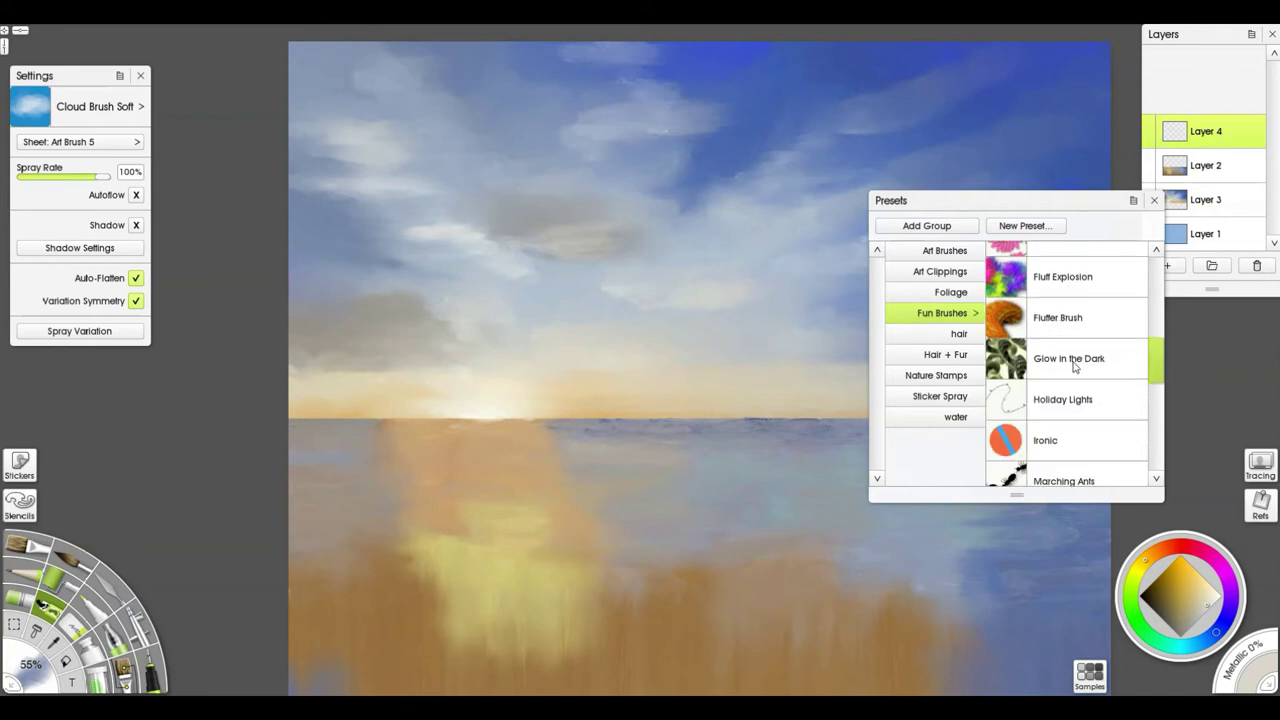
pyautogui.scroll(-3, 1079, 371)
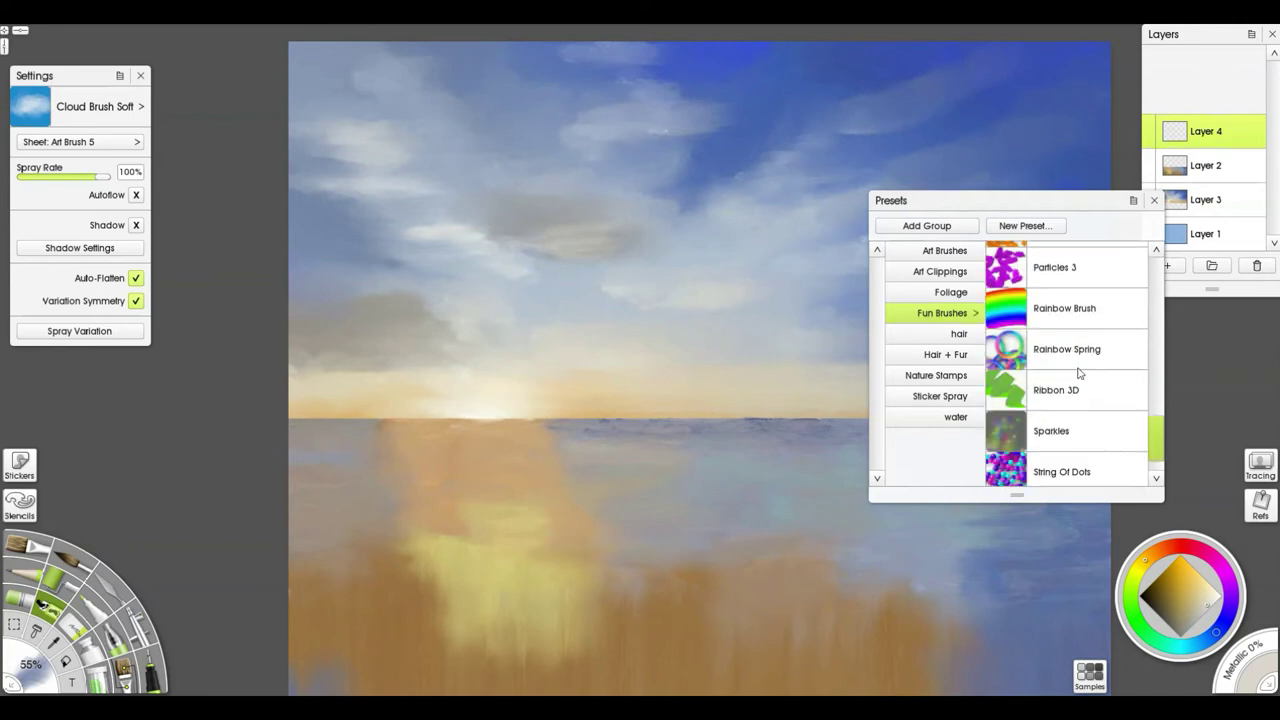
pyautogui.scroll(-1, 1078, 373)
pyautogui.scroll(10, 1045, 418)
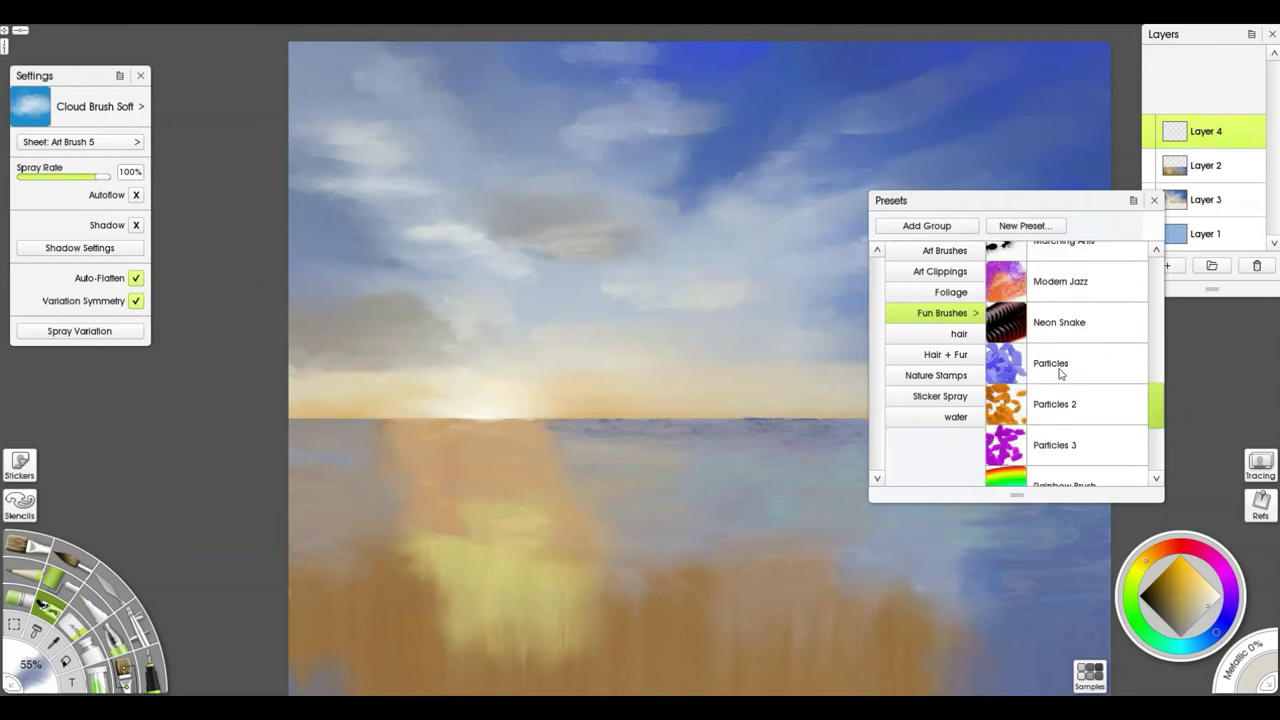
pyautogui.scroll(3, 1060, 373)
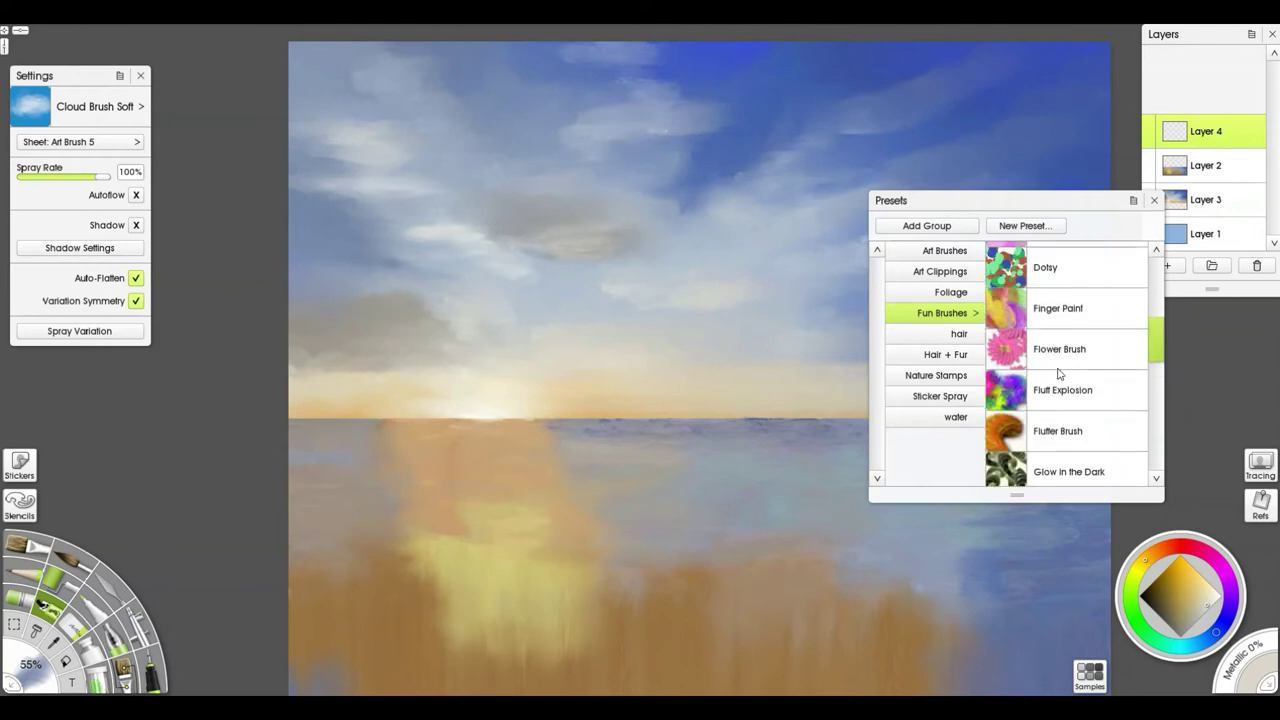
pyautogui.scroll(8, 1050, 355)
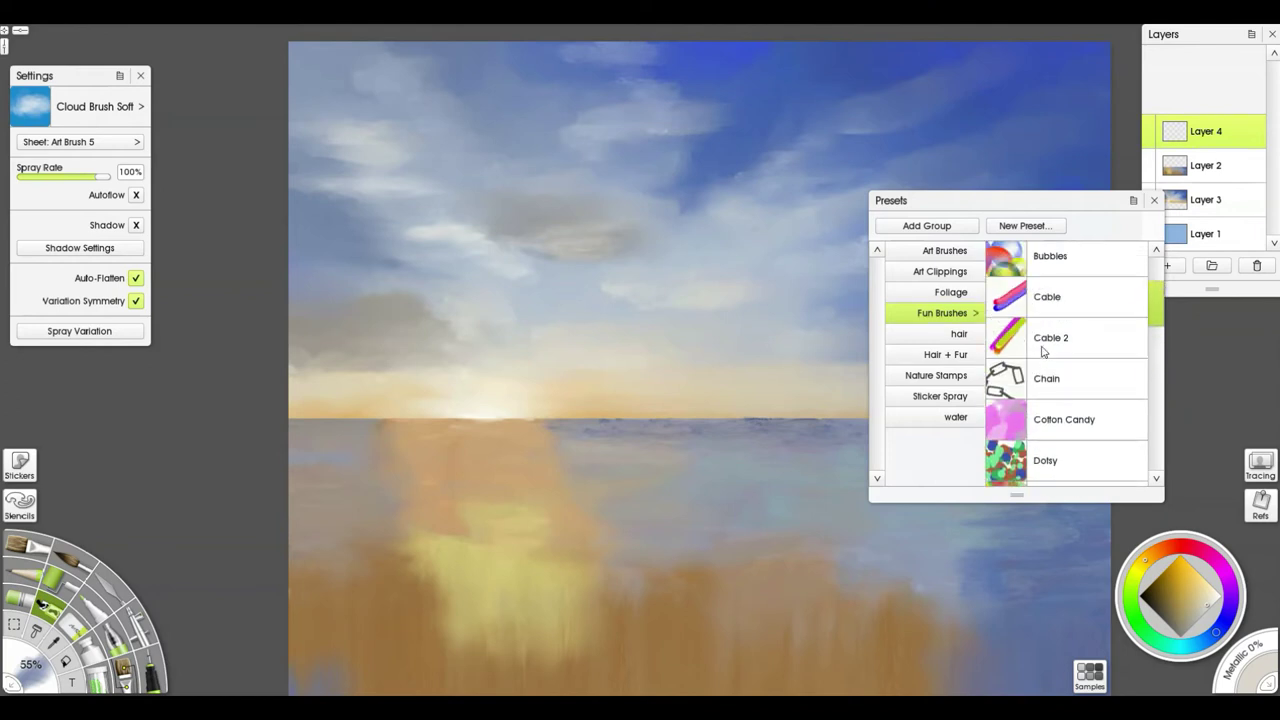
pyautogui.scroll(2, 1042, 348)
pyautogui.scroll(-6, 1042, 346)
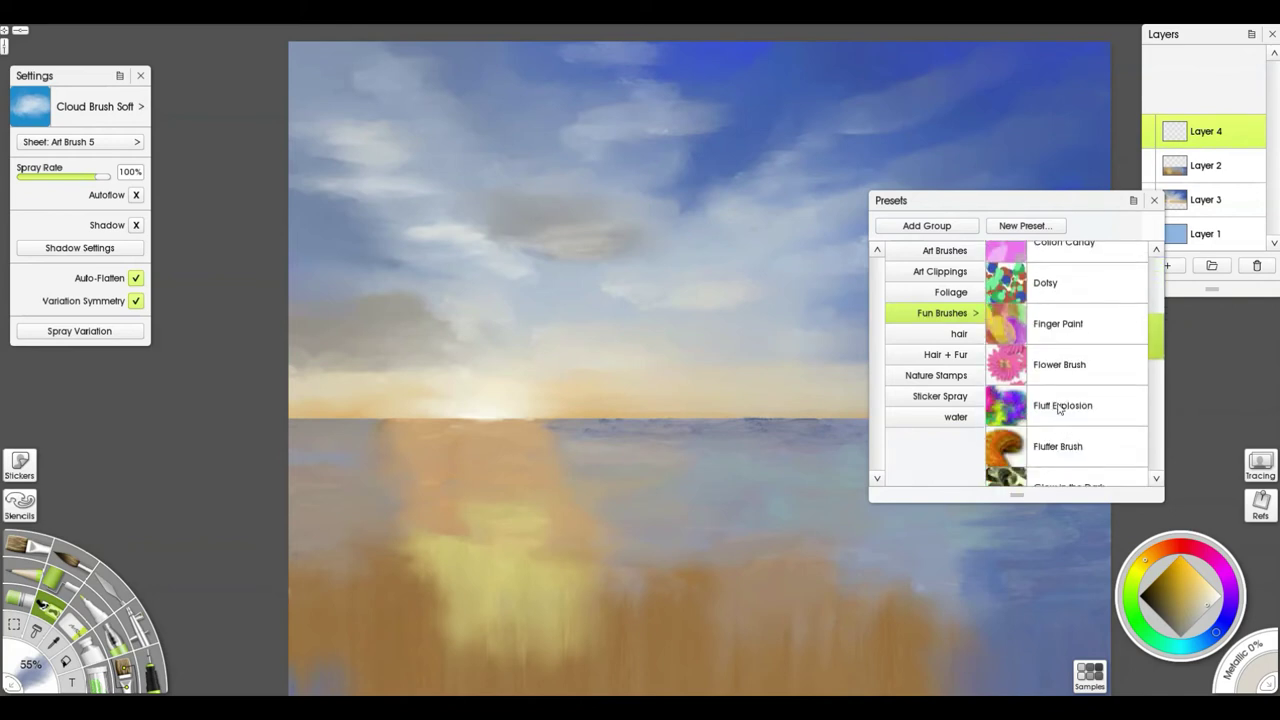
# Step: Try the Fluff Explosion and Flower Brush presets in the upper-right sky, undoing each stroke
pyautogui.click(1058, 408)
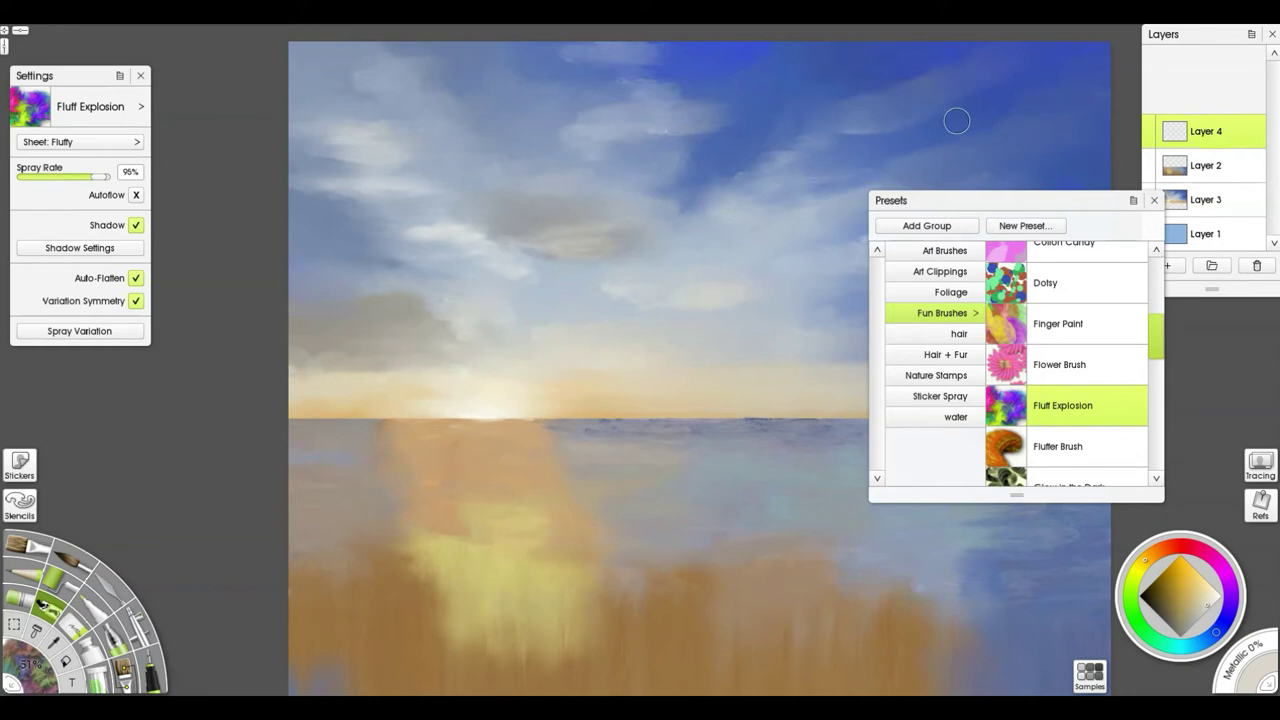
pyautogui.moveTo(956, 121)
pyautogui.mouseDown()
pyautogui.moveTo(1024, 120)
pyautogui.moveTo(993, 112)
pyautogui.mouseUp()
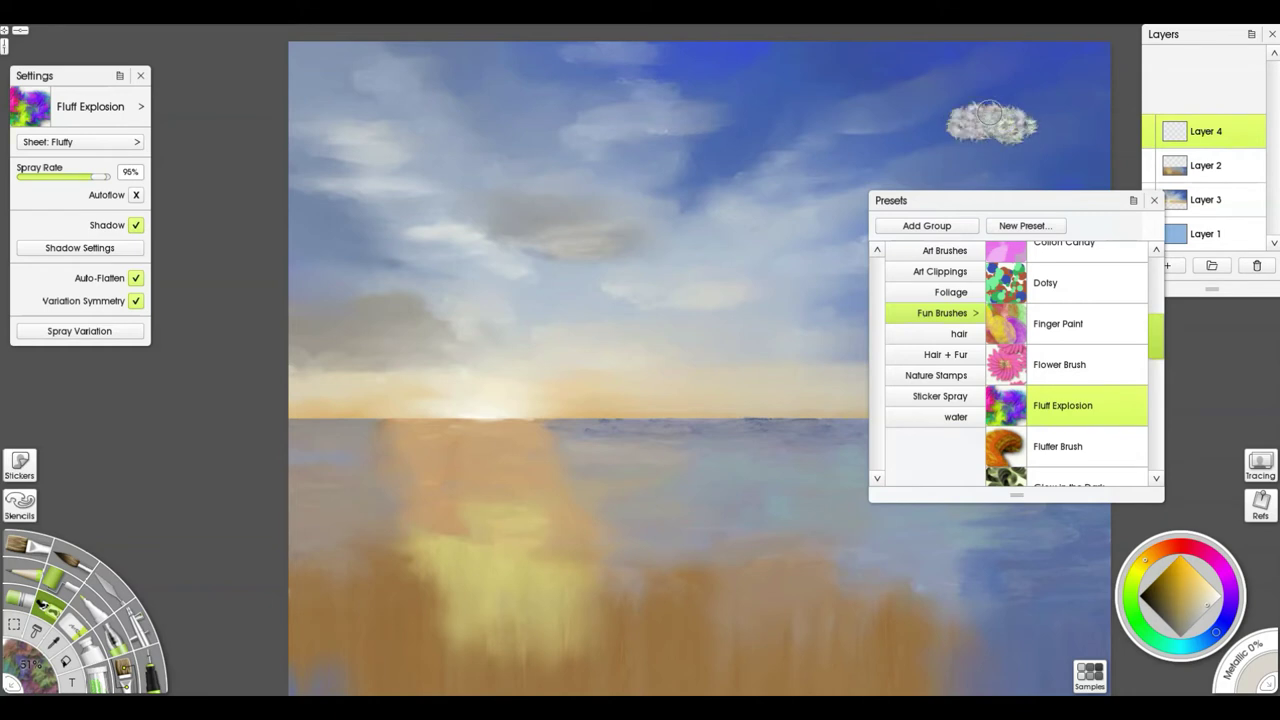
pyautogui.hotkey('ctrl', 'z')
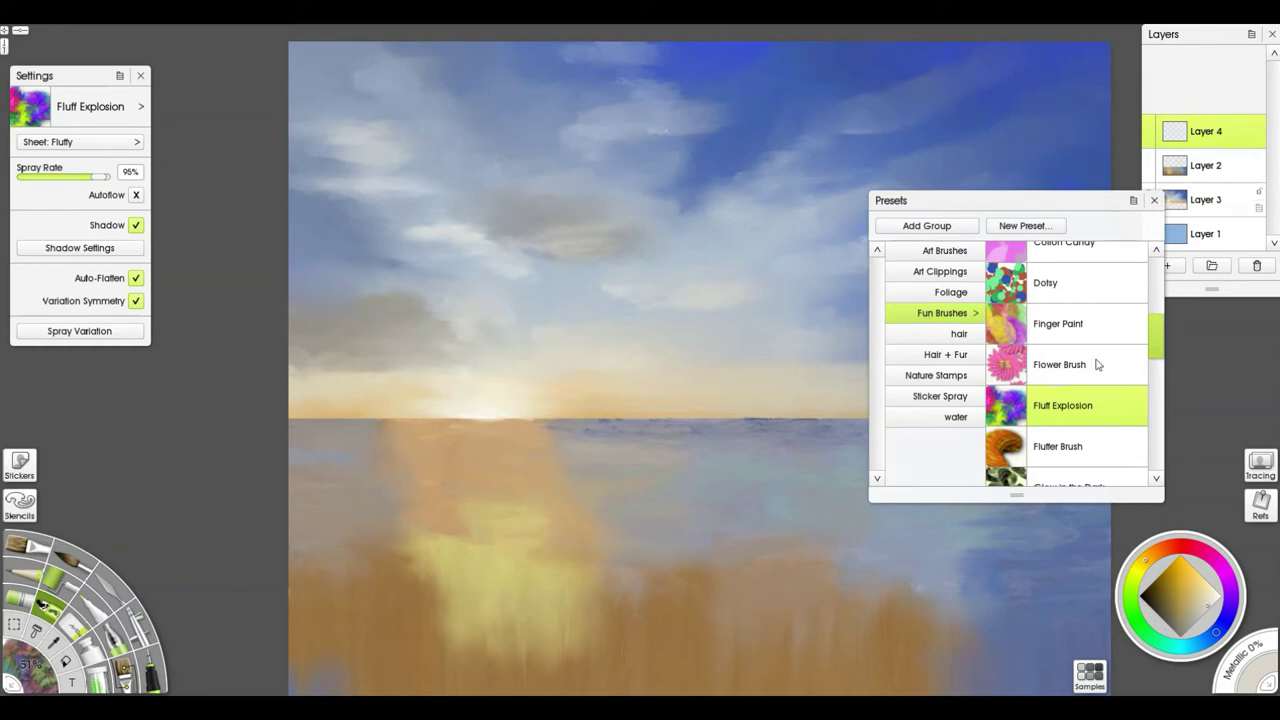
pyautogui.click(1053, 378)
pyautogui.moveTo(978, 124); pyautogui.dragTo(1033, 107)
pyautogui.hotkey('ctrl', 'z')
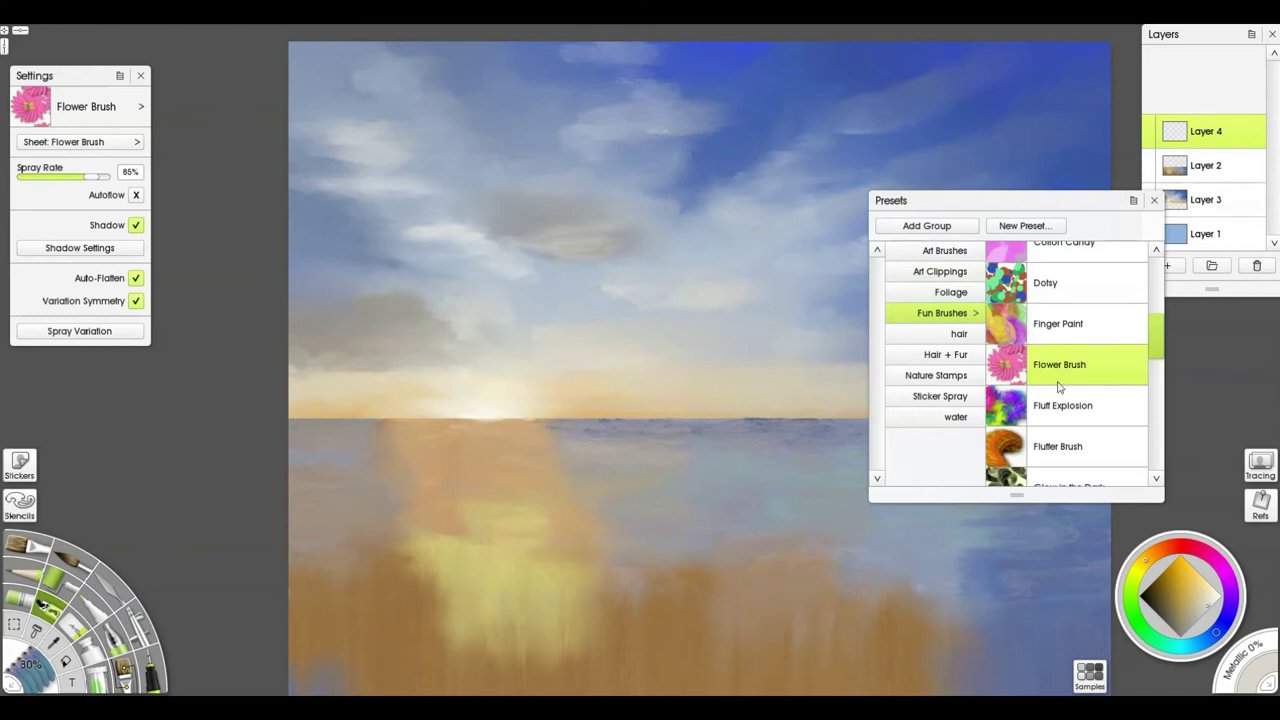
# Step: Look through the Fun Brushes, Hair + Fur, hair and Foliage preset groups for another spray
pyautogui.scroll(-3, 1041, 351)
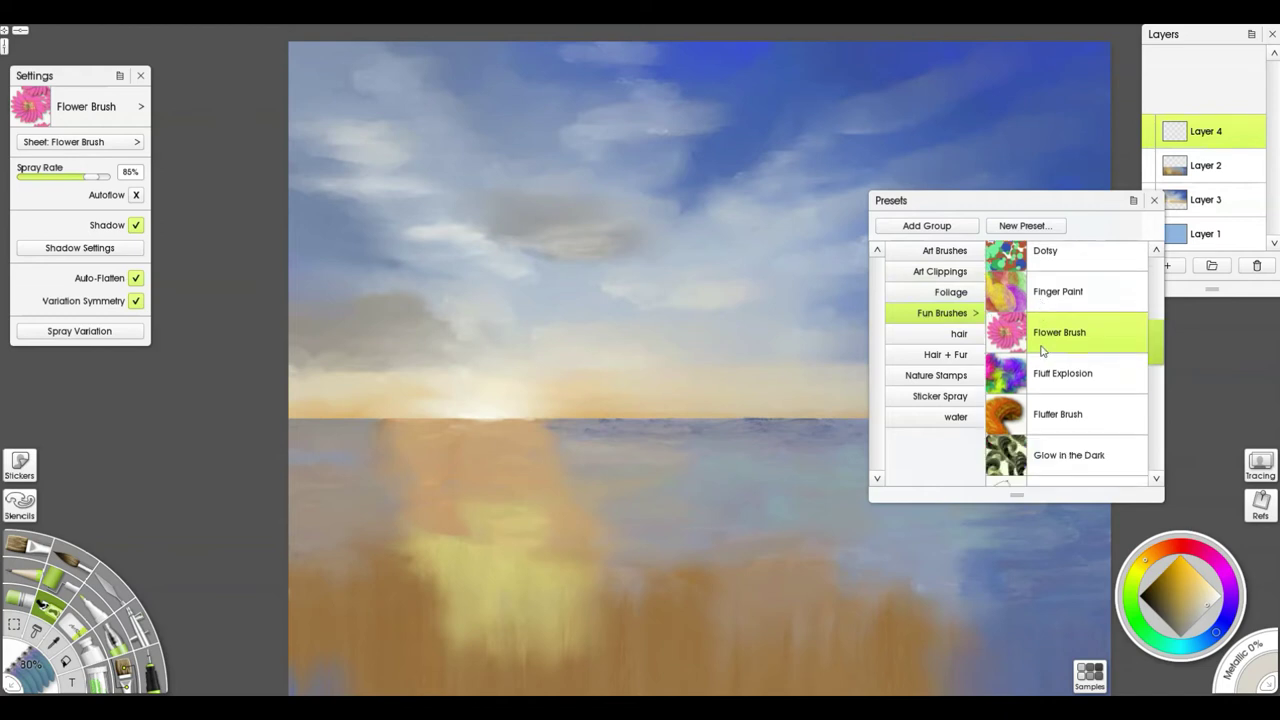
pyautogui.scroll(1, 1047, 346)
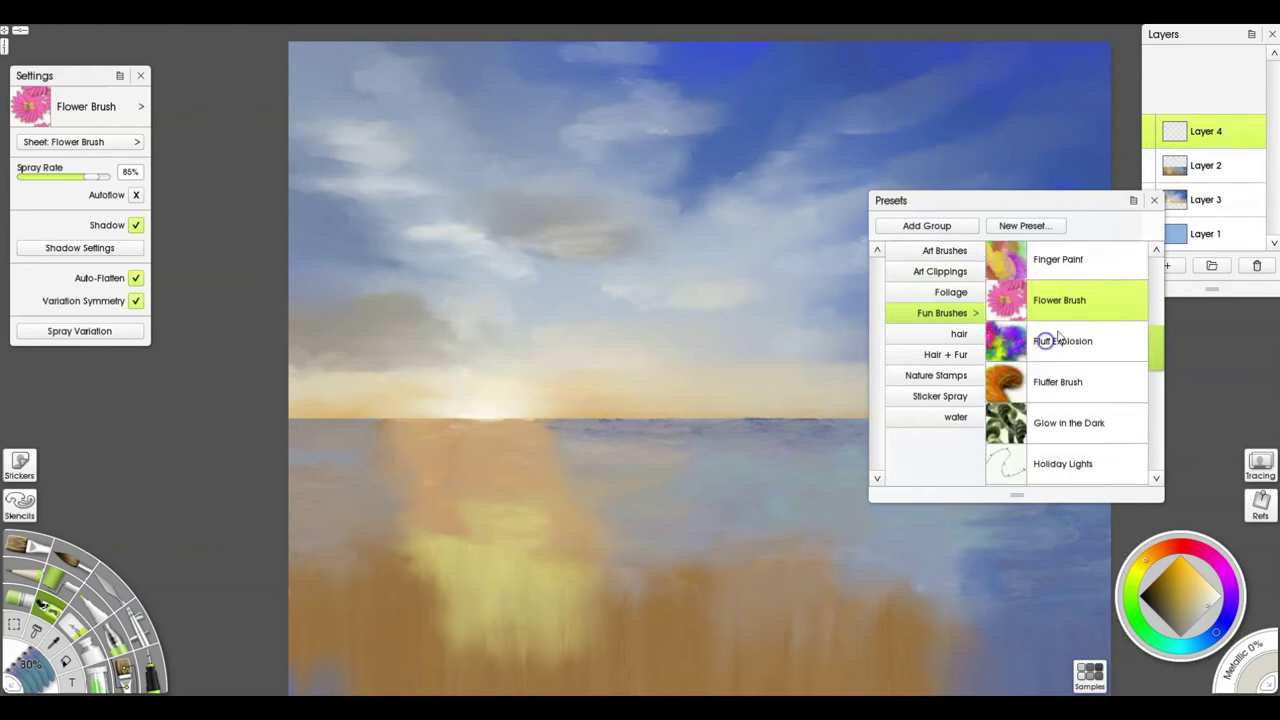
pyautogui.click(1045, 341)
pyautogui.click(950, 354)
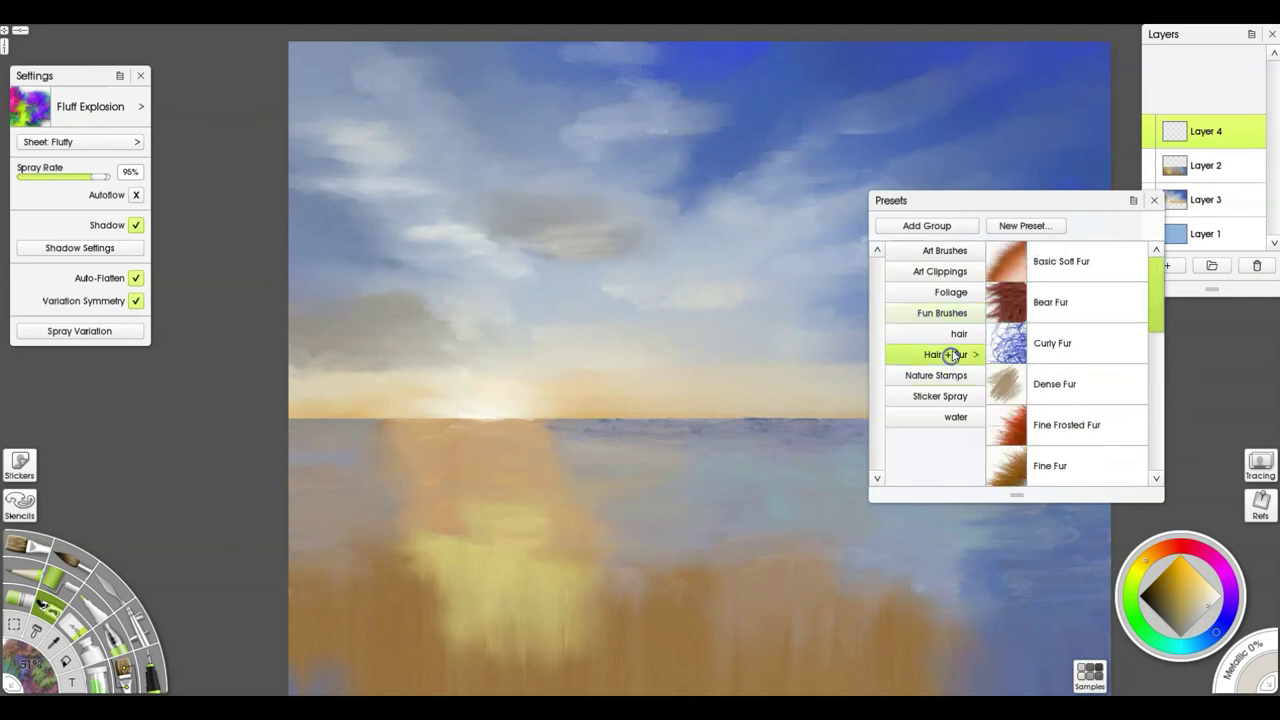
pyautogui.click(952, 334)
pyautogui.click(938, 313)
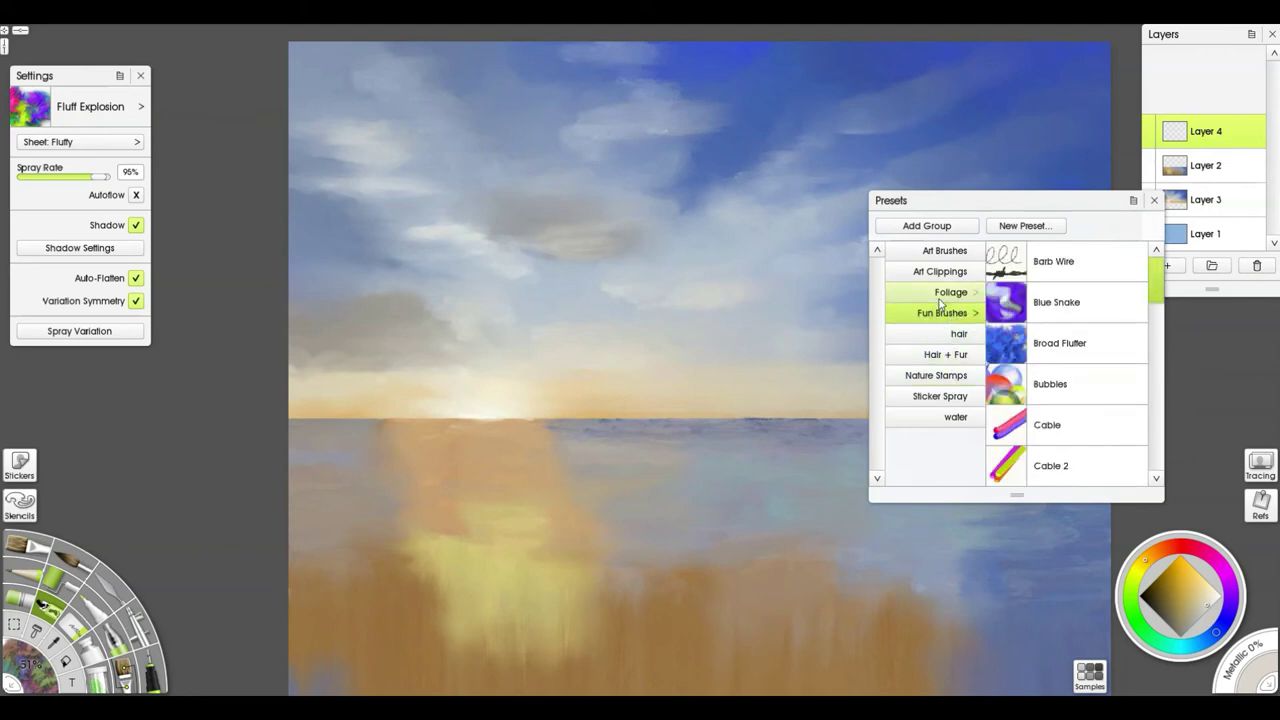
pyautogui.click(945, 293)
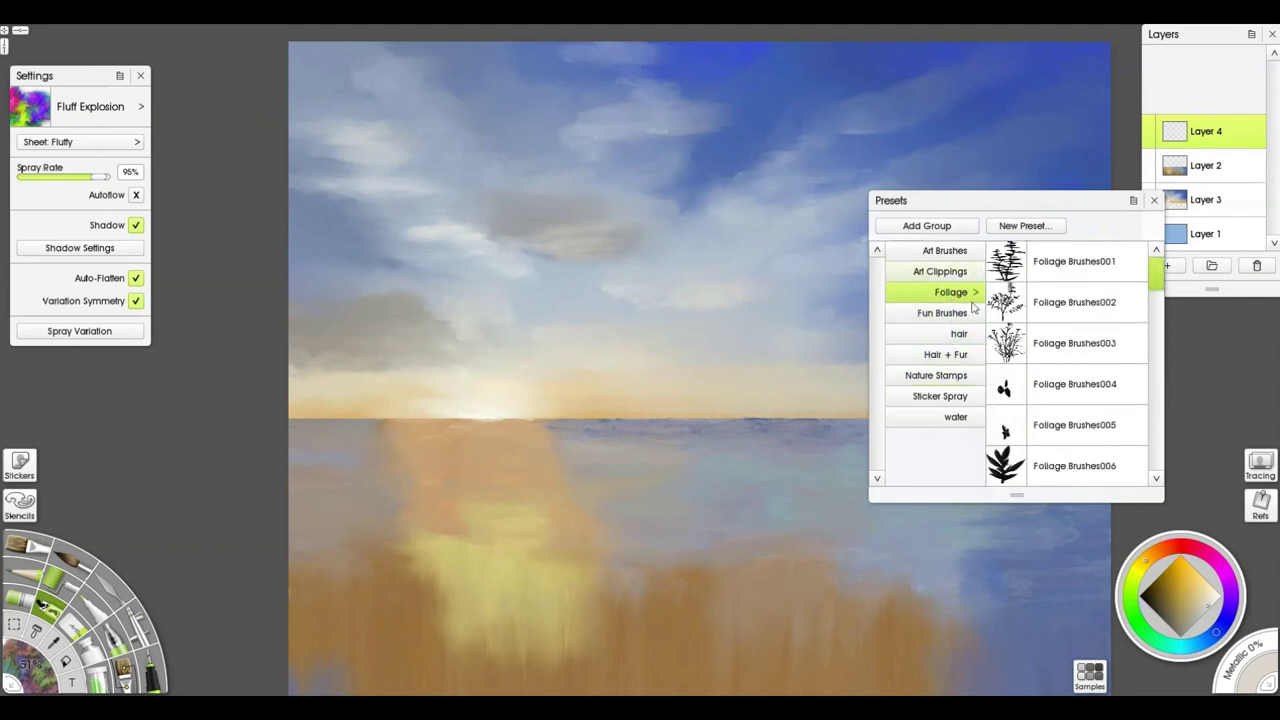
# Step: Spray a cream cluster across the upper-right sky with the Paint Splats preset from Art Clippings, and close the presets
pyautogui.click(940, 271)
pyautogui.scroll(-1, 1067, 347)
pyautogui.scroll(-1, 1067, 347)
pyautogui.click(1054, 356)
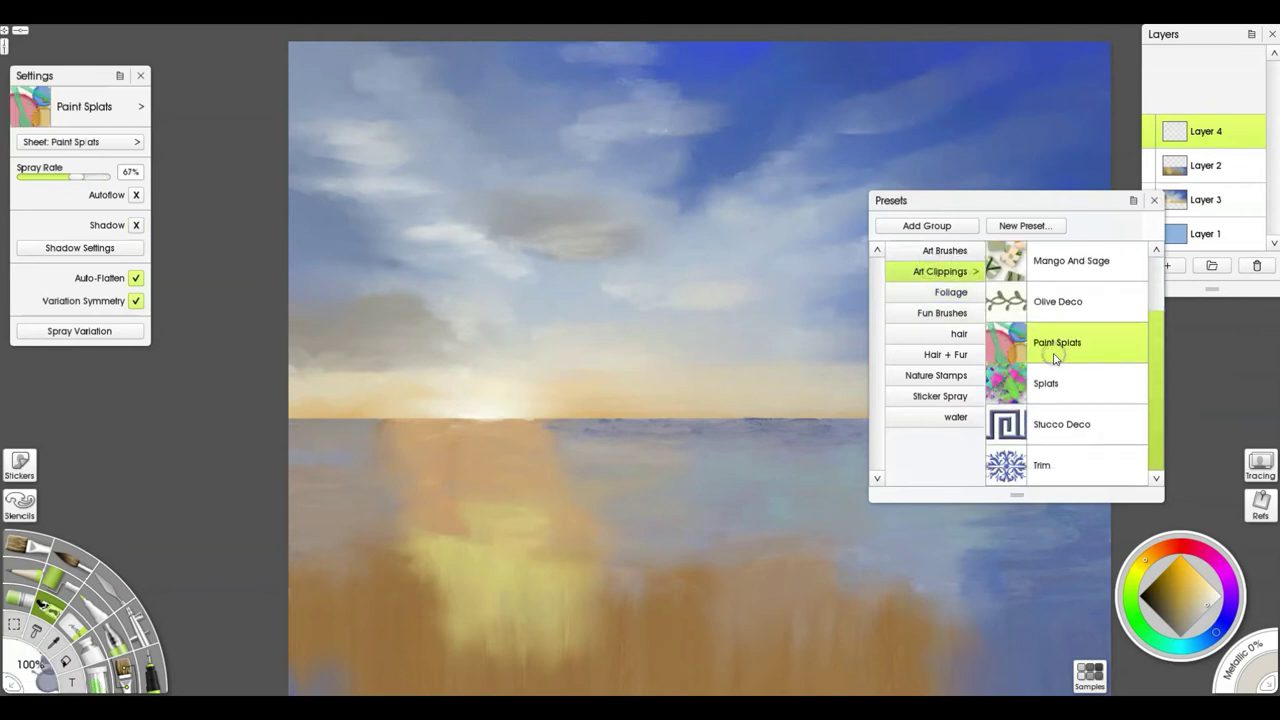
pyautogui.moveTo(1043, 98)
pyautogui.mouseDown()
pyautogui.moveTo(1058, 130)
pyautogui.moveTo(1082, 146)
pyautogui.moveTo(1044, 132)
pyautogui.moveTo(945, 175)
pyautogui.mouseUp()
pyautogui.moveTo(1065, 205); pyautogui.dragTo(666, 262)
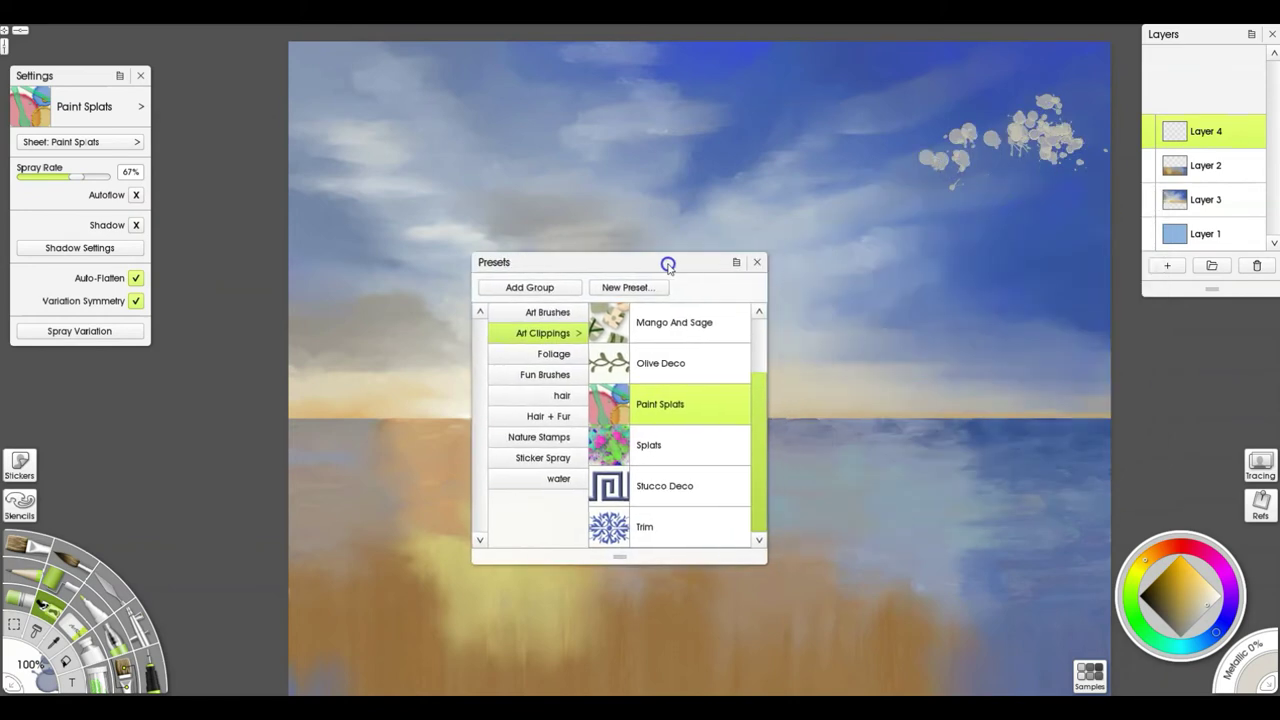
pyautogui.click(757, 261)
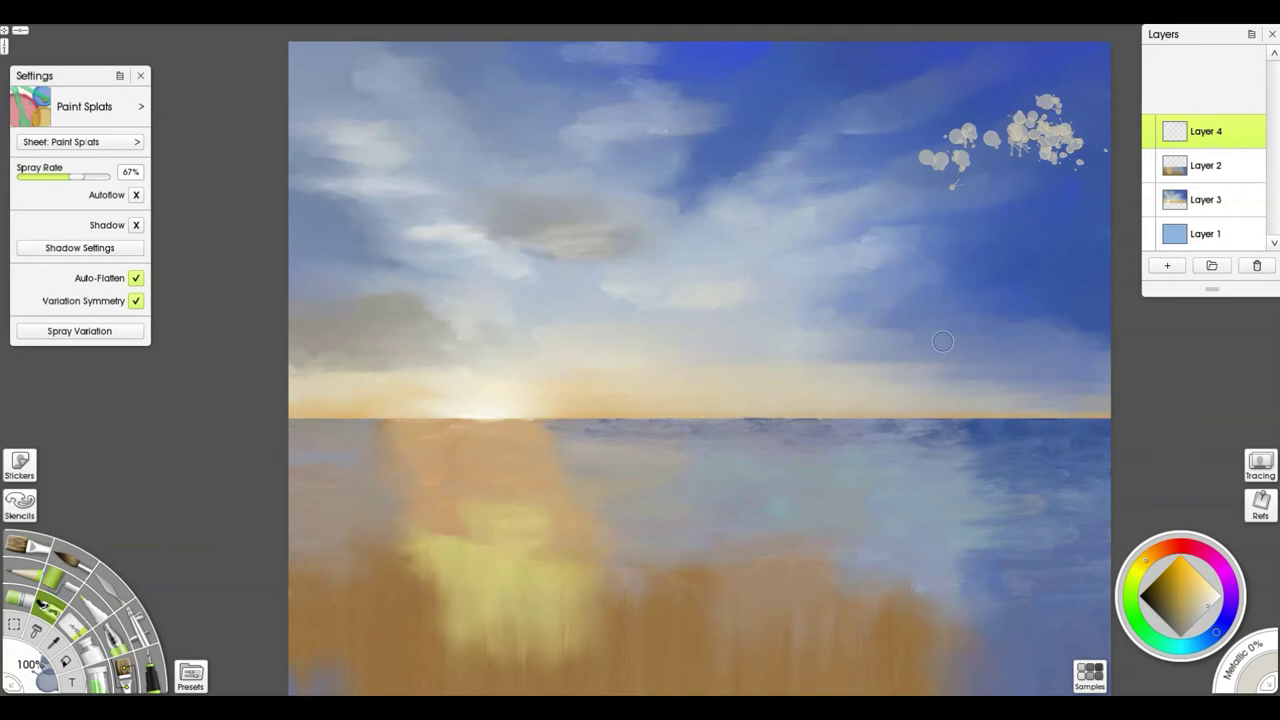
# Step: Sample blue and grey tones from the sky right of centre and spray Paint Splats around and below the cream cluster
pyautogui.keyDown('alt'); pyautogui.click(888, 249); pyautogui.keyUp('alt')
pyautogui.moveTo(986, 176)
pyautogui.mouseDown()
pyautogui.moveTo(1091, 148)
pyautogui.moveTo(1096, 106)
pyautogui.moveTo(1065, 122)
pyautogui.moveTo(1112, 79)
pyautogui.moveTo(1031, 102)
pyautogui.moveTo(1048, 91)
pyautogui.moveTo(900, 110)
pyautogui.mouseUp()
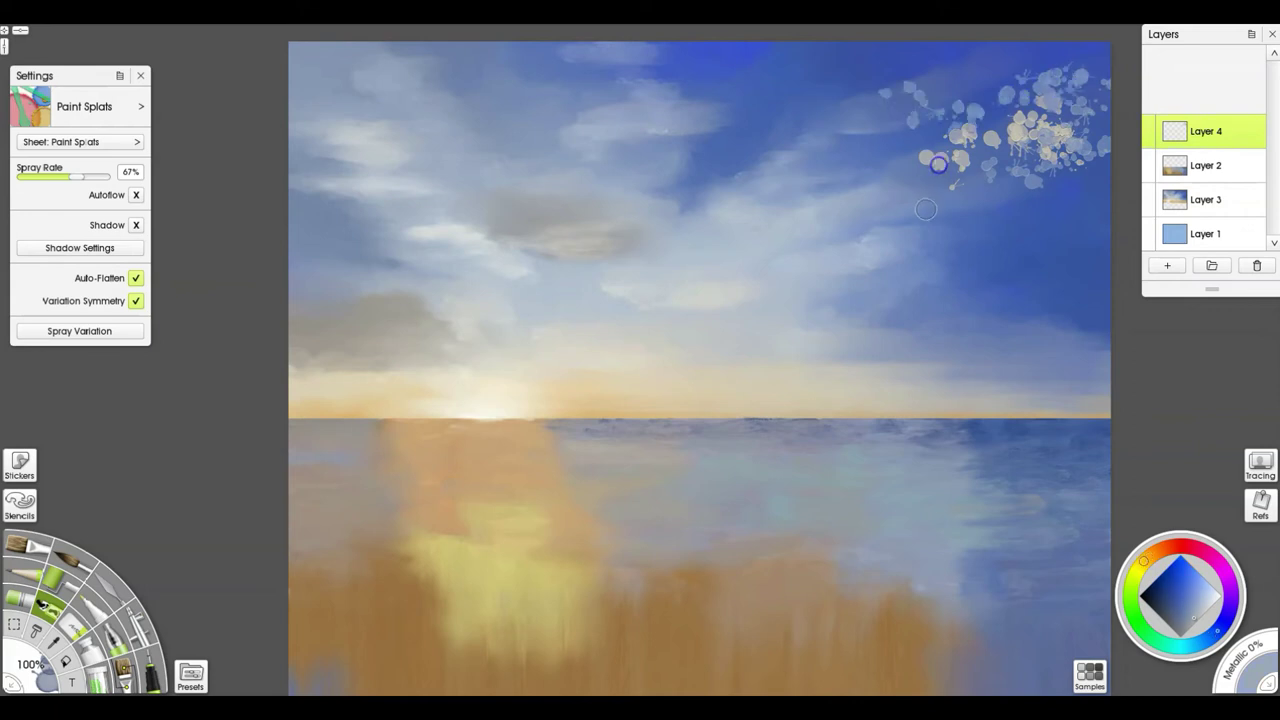
pyautogui.keyDown('alt'); pyautogui.click(856, 217); pyautogui.keyUp('alt')
pyautogui.moveTo(890, 209); pyautogui.dragTo(1139, 172)
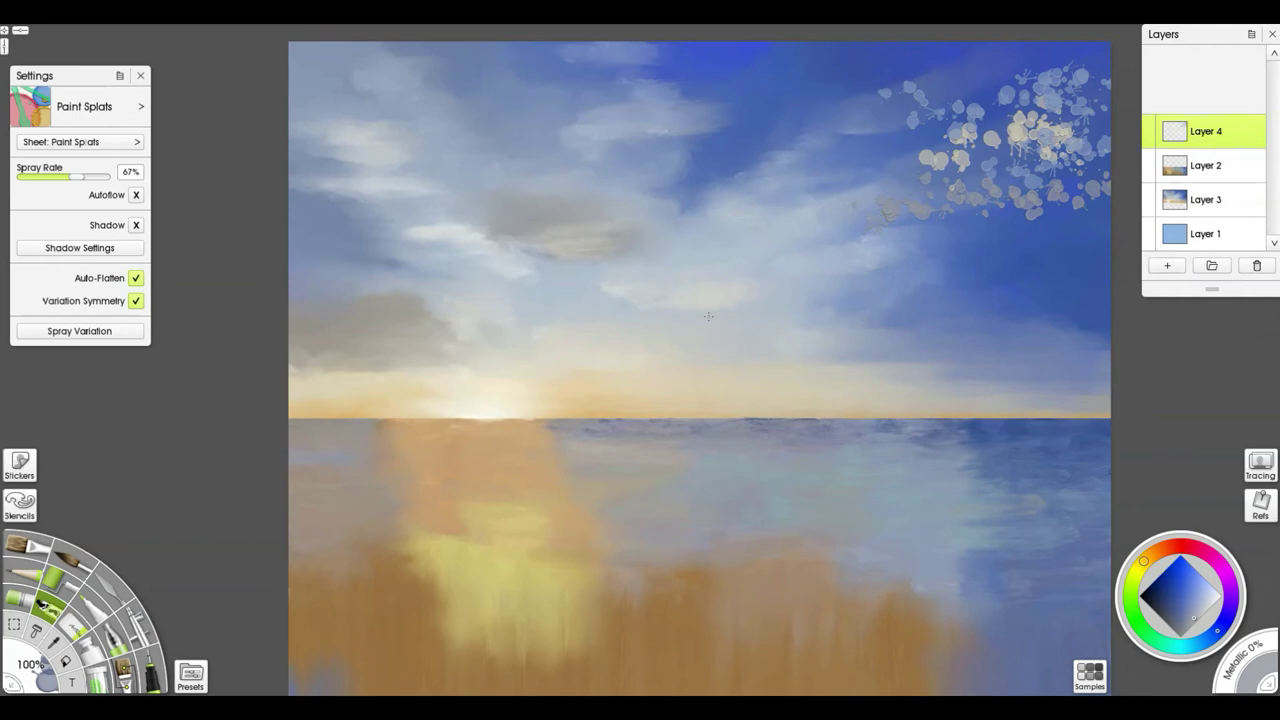
# Step: Sample the pale cloud highlight at left and spray Paint Splats in diagonal bands across the right side of the sky
pyautogui.keyDown('alt'); pyautogui.click(465, 237); pyautogui.keyUp('alt')
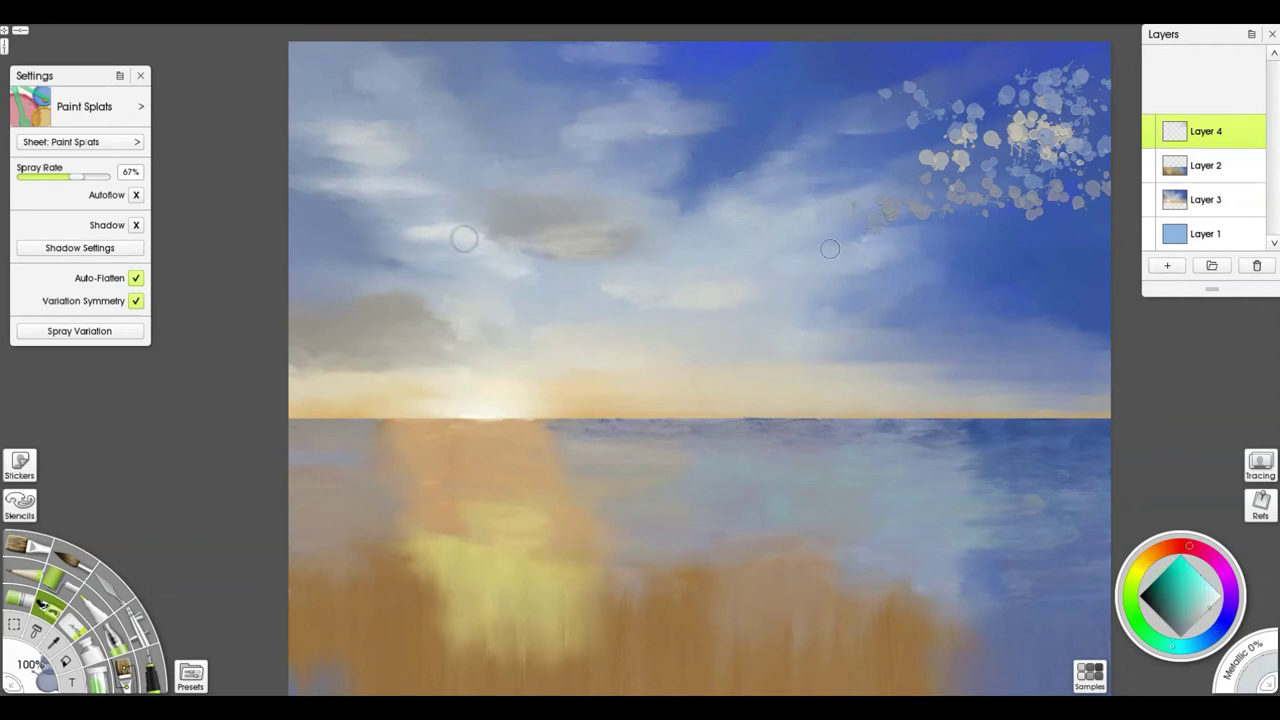
pyautogui.moveTo(830, 246)
pyautogui.mouseDown()
pyautogui.moveTo(921, 239)
pyautogui.moveTo(962, 260)
pyautogui.moveTo(994, 188)
pyautogui.moveTo(907, 164)
pyautogui.moveTo(918, 167)
pyautogui.moveTo(771, 173)
pyautogui.mouseUp()
pyautogui.moveTo(862, 162); pyautogui.dragTo(772, 168)
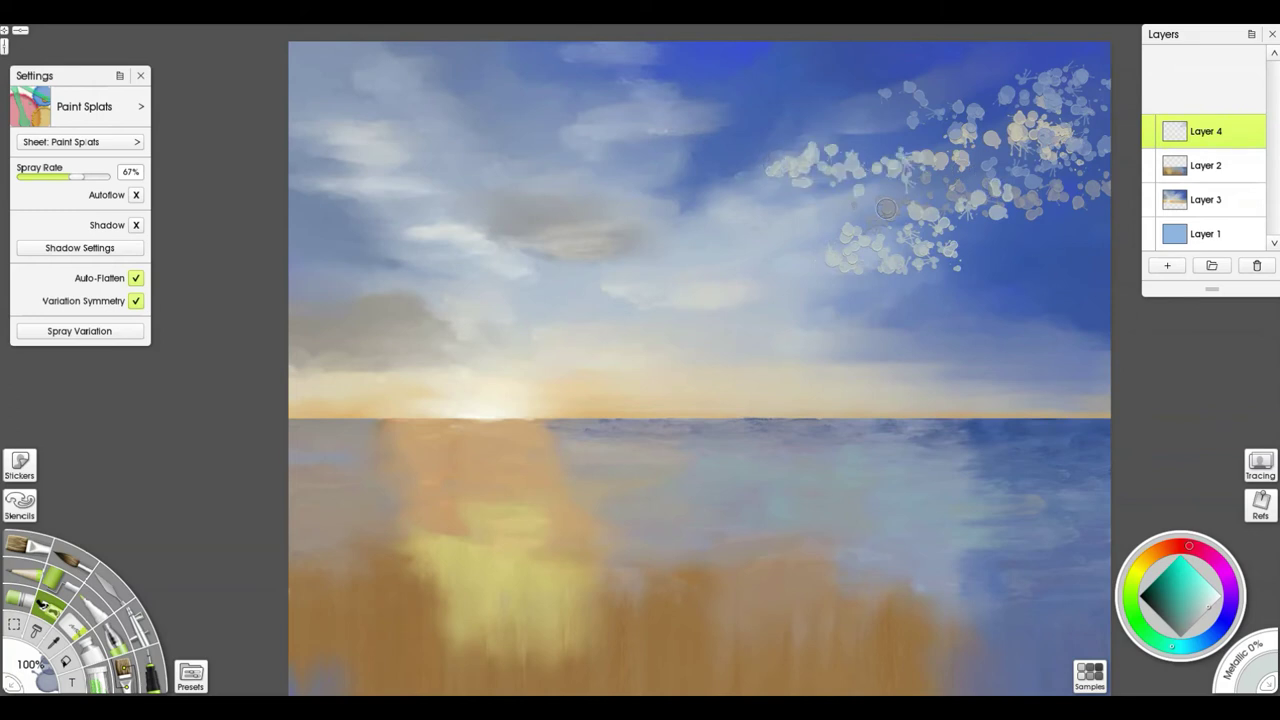
pyautogui.moveTo(950, 89)
pyautogui.mouseDown()
pyautogui.moveTo(1060, 80)
pyautogui.moveTo(1100, 62)
pyautogui.moveTo(1013, 76)
pyautogui.mouseUp()
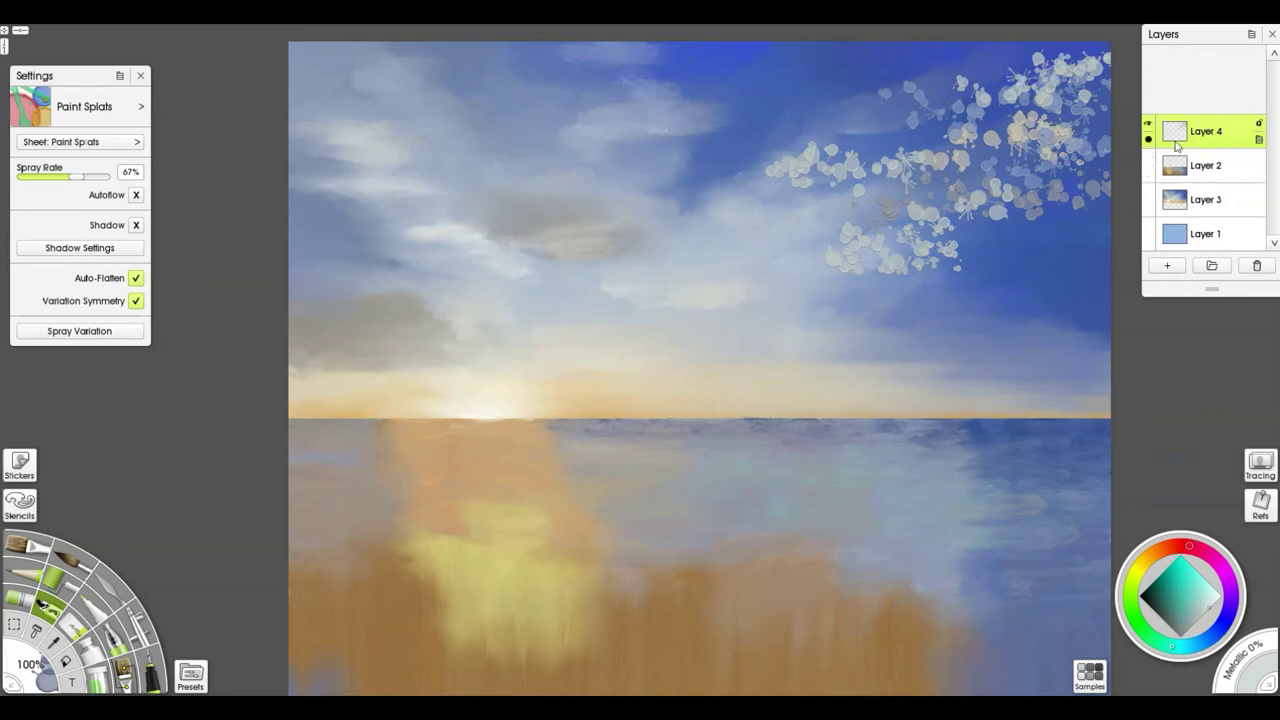
pyautogui.moveTo(735, 295); pyautogui.dragTo(924, 269)
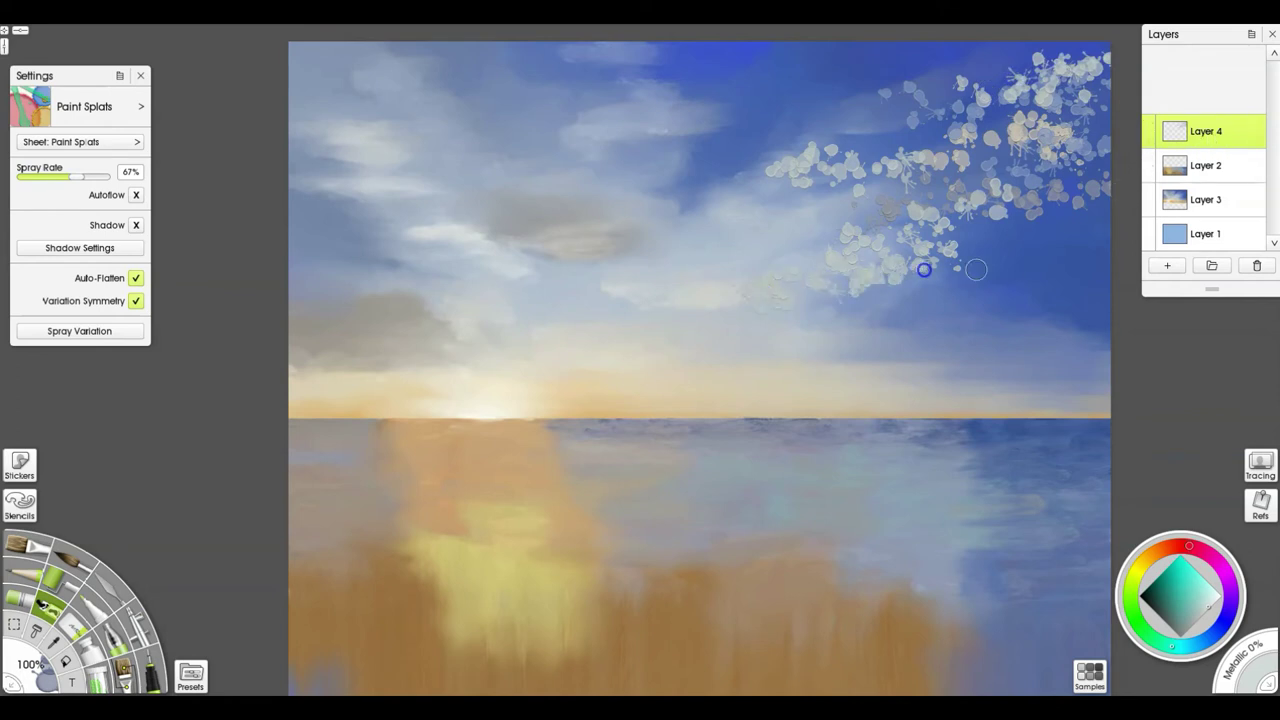
# Step: Blend the sprayed cloud splats on Layer 4 into soft clouds with the Heavy Blurred Frosting palette knife at 94% size
pyautogui.click(108, 585)
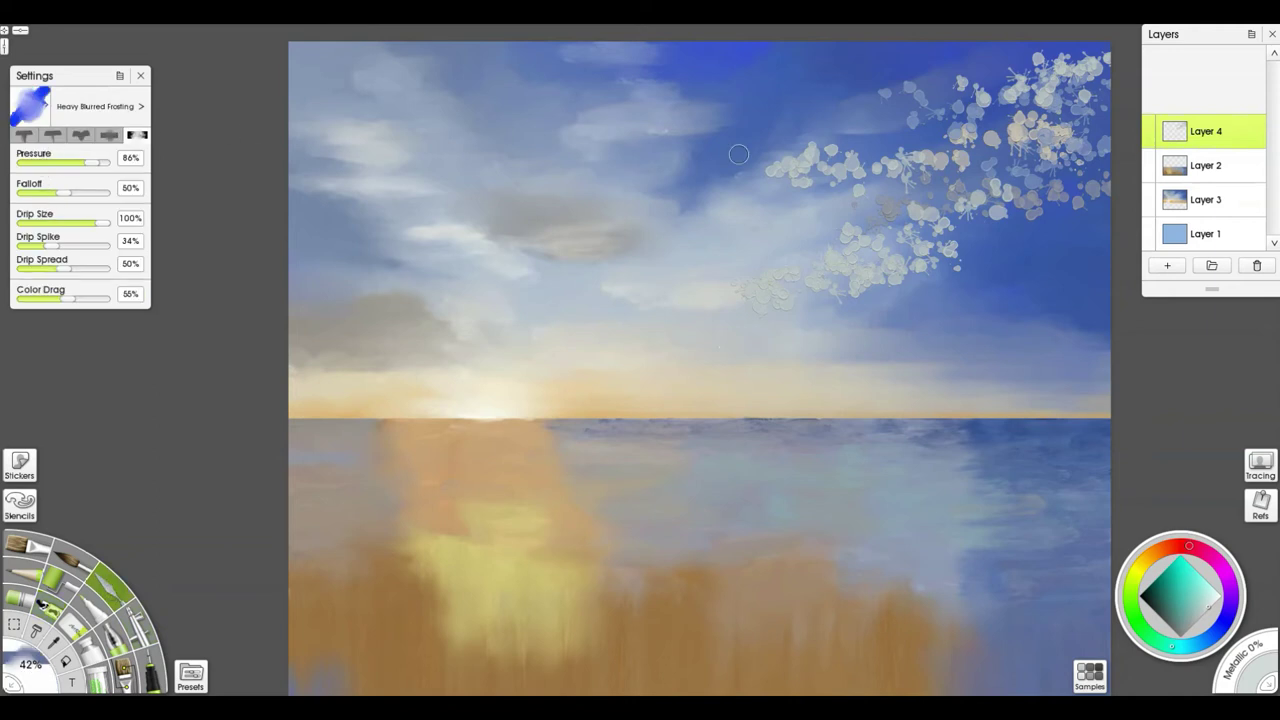
pyautogui.moveTo(950, 244); pyautogui.dragTo(1022, 229)
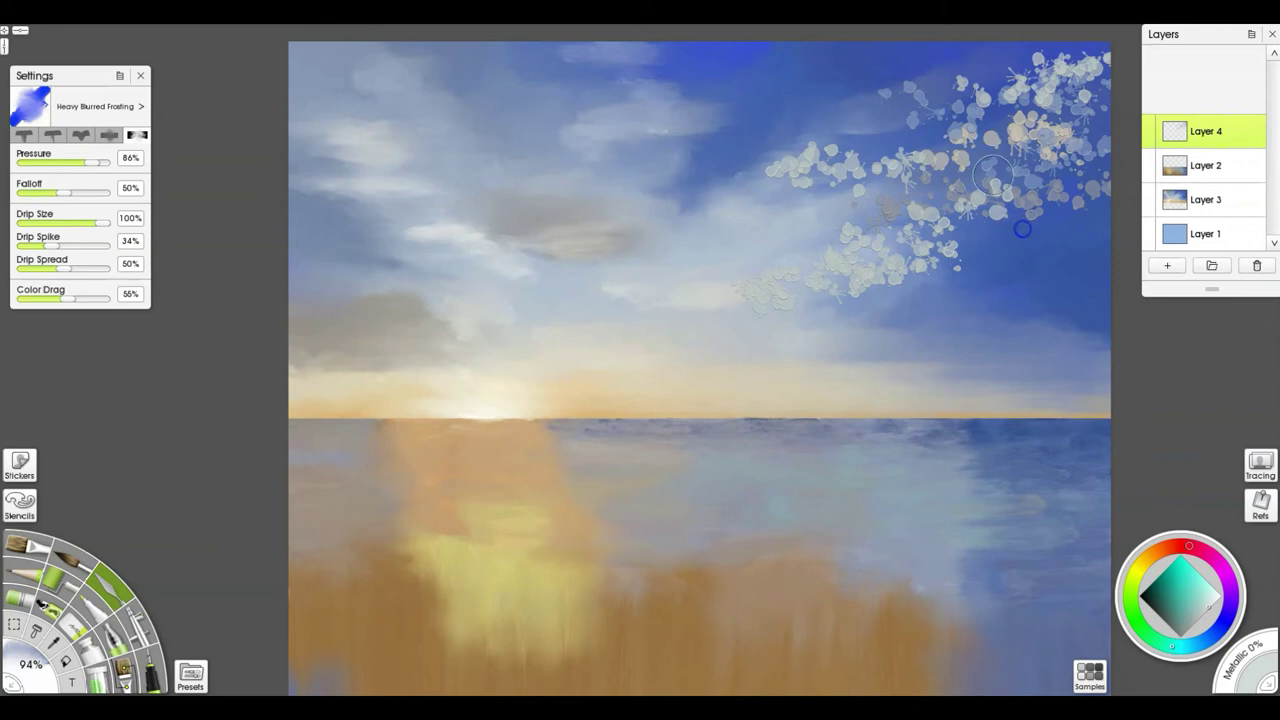
pyautogui.moveTo(992, 168); pyautogui.dragTo(716, 365)
pyautogui.scroll(1, 870, 183)
pyautogui.scroll(2, 872, 202)
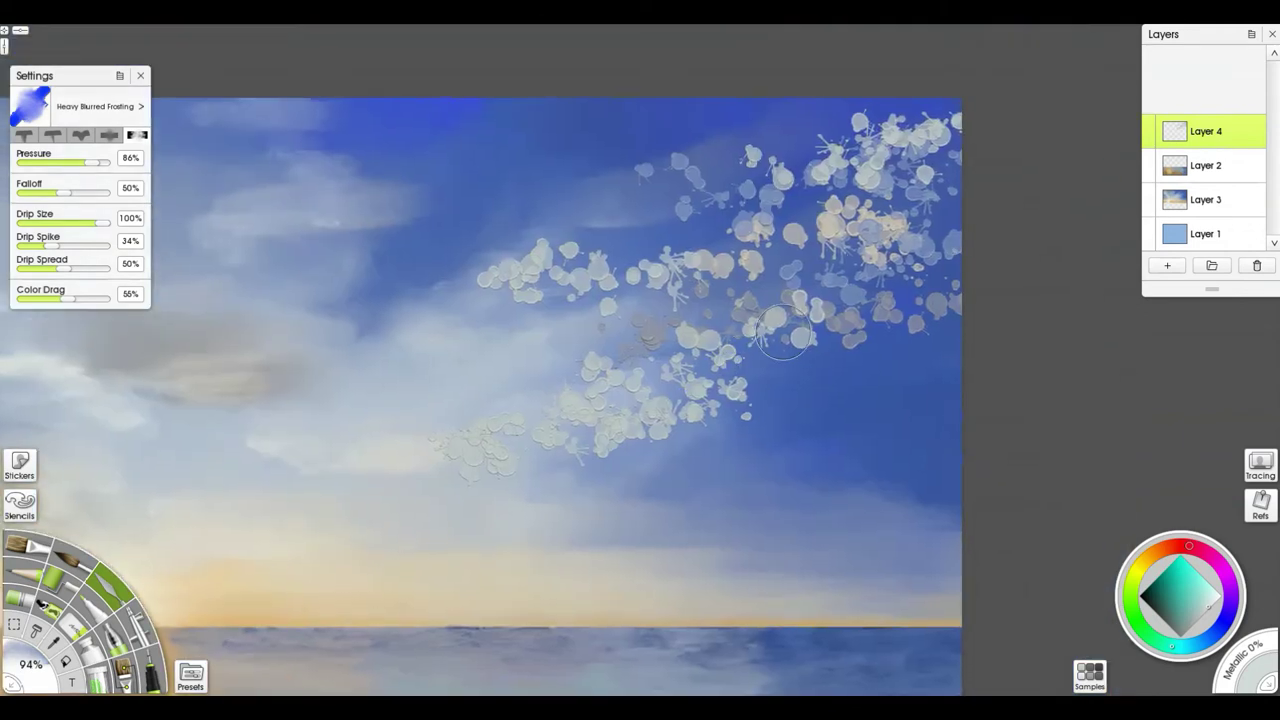
pyautogui.moveTo(884, 153)
pyautogui.mouseDown()
pyautogui.moveTo(964, 123)
pyautogui.moveTo(884, 138)
pyautogui.moveTo(874, 116)
pyautogui.moveTo(820, 129)
pyautogui.moveTo(809, 172)
pyautogui.moveTo(848, 180)
pyautogui.moveTo(901, 155)
pyautogui.moveTo(875, 148)
pyautogui.moveTo(823, 163)
pyautogui.moveTo(885, 186)
pyautogui.moveTo(935, 154)
pyautogui.moveTo(882, 159)
pyautogui.moveTo(964, 194)
pyautogui.moveTo(930, 188)
pyautogui.moveTo(836, 218)
pyautogui.moveTo(736, 164)
pyautogui.moveTo(753, 200)
pyautogui.moveTo(696, 185)
pyautogui.mouseUp()
pyautogui.moveTo(726, 240)
pyautogui.mouseDown()
pyautogui.moveTo(959, 244)
pyautogui.moveTo(950, 258)
pyautogui.moveTo(872, 254)
pyautogui.moveTo(920, 221)
pyautogui.moveTo(801, 220)
pyautogui.moveTo(837, 195)
pyautogui.moveTo(951, 296)
pyautogui.moveTo(944, 311)
pyautogui.moveTo(864, 331)
pyautogui.moveTo(846, 320)
pyautogui.moveTo(872, 309)
pyautogui.moveTo(935, 335)
pyautogui.moveTo(771, 340)
pyautogui.moveTo(828, 324)
pyautogui.moveTo(863, 270)
pyautogui.moveTo(902, 283)
pyautogui.moveTo(812, 279)
pyautogui.moveTo(725, 253)
pyautogui.moveTo(754, 271)
pyautogui.moveTo(716, 303)
pyautogui.moveTo(663, 300)
pyautogui.moveTo(661, 246)
pyautogui.moveTo(609, 266)
pyautogui.moveTo(618, 309)
pyautogui.moveTo(546, 303)
pyautogui.moveTo(562, 269)
pyautogui.moveTo(552, 255)
pyautogui.moveTo(512, 267)
pyautogui.moveTo(505, 300)
pyautogui.mouseUp()
pyautogui.moveTo(668, 353)
pyautogui.mouseDown()
pyautogui.moveTo(712, 343)
pyautogui.moveTo(748, 310)
pyautogui.moveTo(801, 312)
pyautogui.moveTo(789, 328)
pyautogui.moveTo(800, 353)
pyautogui.moveTo(708, 329)
pyautogui.moveTo(627, 346)
pyautogui.moveTo(585, 377)
pyautogui.moveTo(578, 361)
pyautogui.moveTo(740, 376)
pyautogui.moveTo(757, 414)
pyautogui.moveTo(719, 439)
pyautogui.moveTo(712, 424)
pyautogui.moveTo(608, 430)
pyautogui.moveTo(678, 439)
pyautogui.moveTo(578, 436)
pyautogui.moveTo(468, 457)
pyautogui.mouseUp()
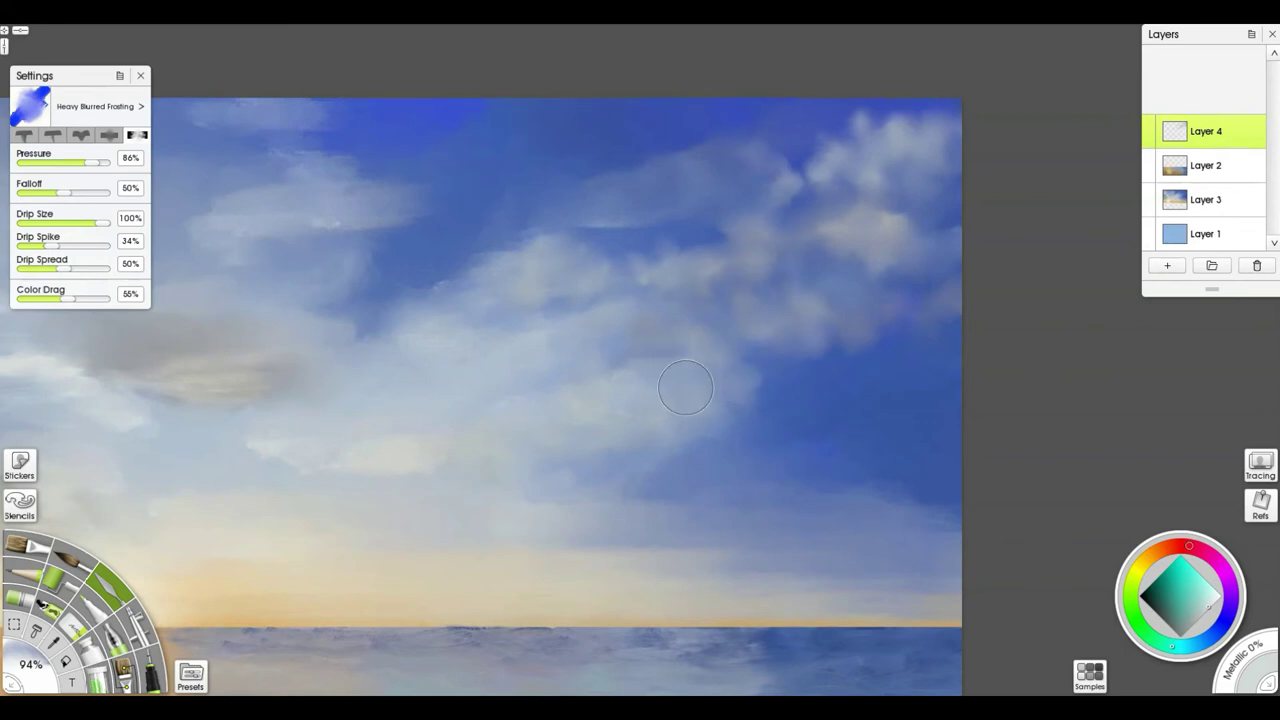
# Step: Enlarge the palette knife to 157% and soften the clouds further from the centre to the canvas's upper-right corner
pyautogui.keyDown('shift'); pyautogui.moveTo(682, 416); pyautogui.dragTo(780, 380); pyautogui.keyUp('shift')
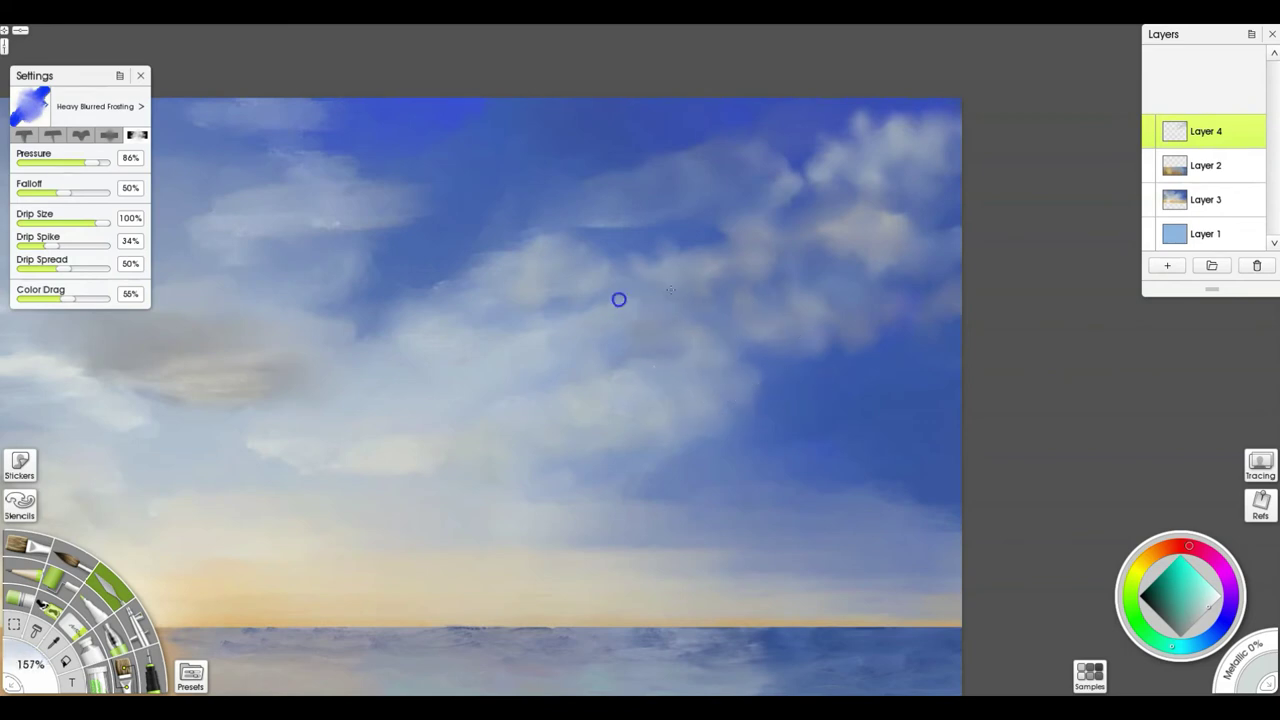
pyautogui.moveTo(655, 290); pyautogui.dragTo(696, 266)
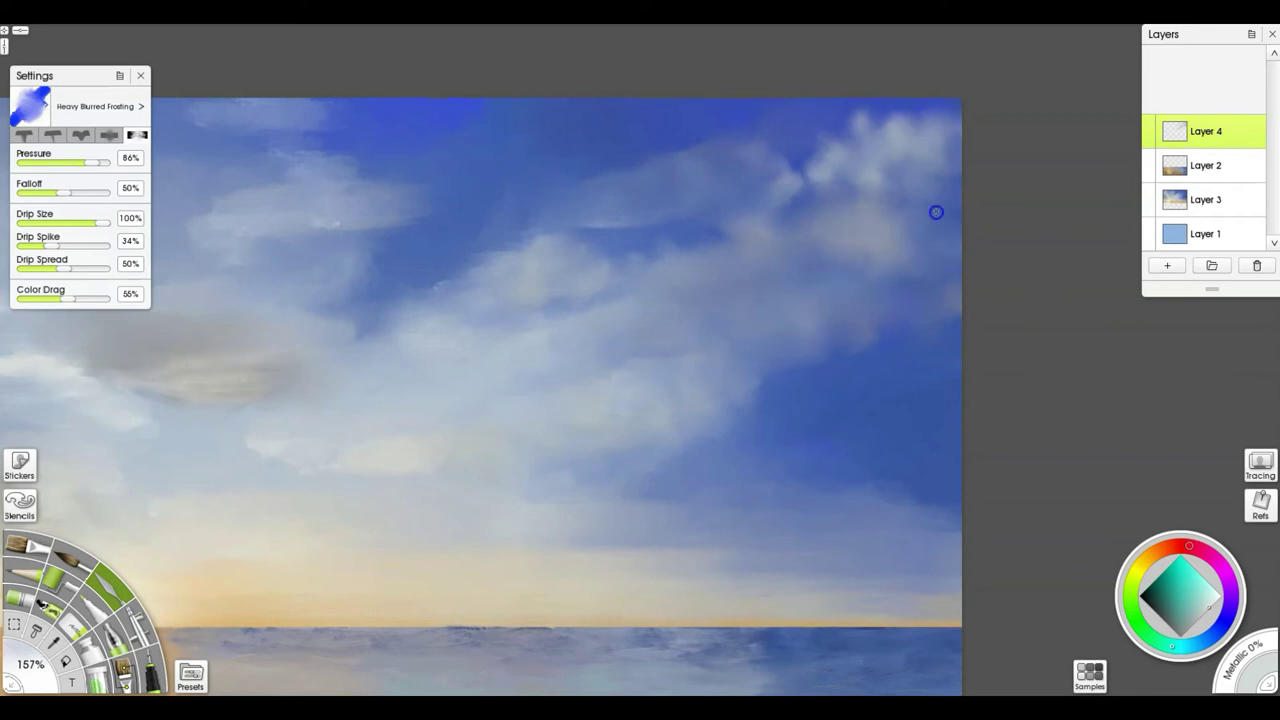
pyautogui.moveTo(936, 212)
pyautogui.mouseDown()
pyautogui.moveTo(776, 175)
pyautogui.moveTo(811, 138)
pyautogui.moveTo(888, 114)
pyautogui.mouseUp()
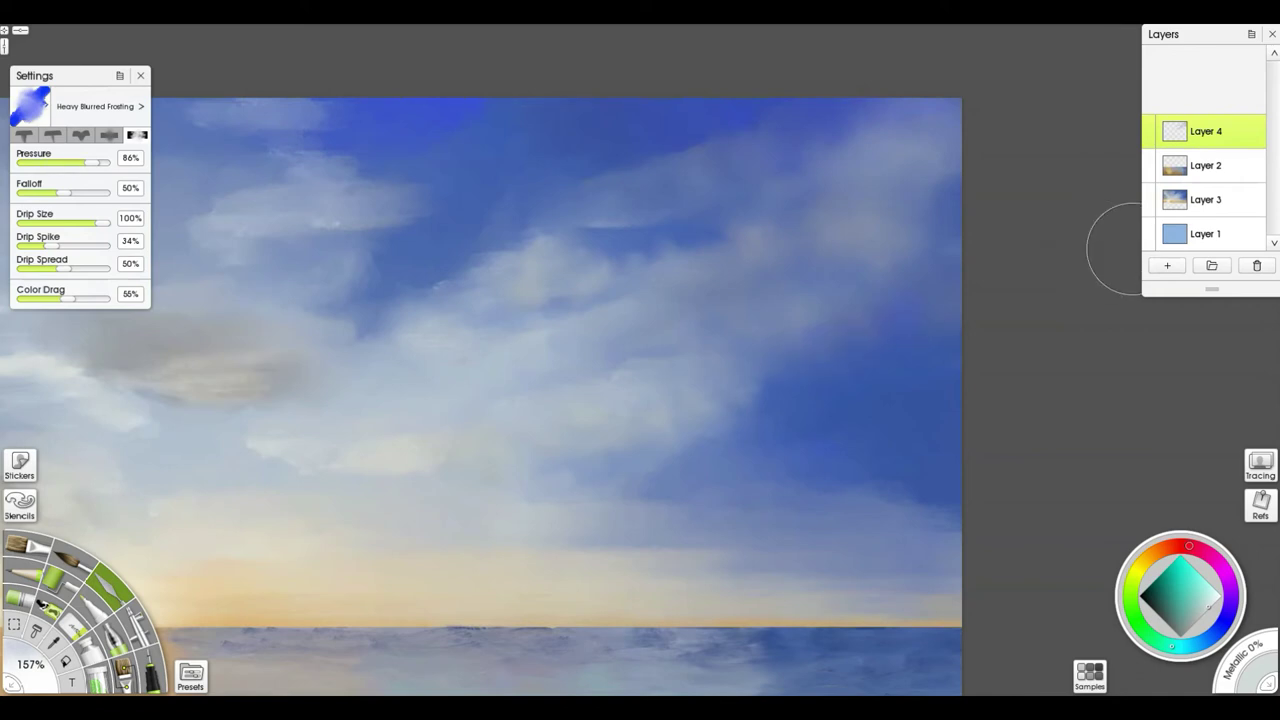
pyautogui.moveTo(826, 319); pyautogui.dragTo(991, 268)
# Step: Compare the sky without Layer 4, trim the upper-right cloud's upper edge using Instant Erase at 238%, and blend the cut edges with Heavy Blurred Frosting
pyautogui.scroll(-5, 991, 268)
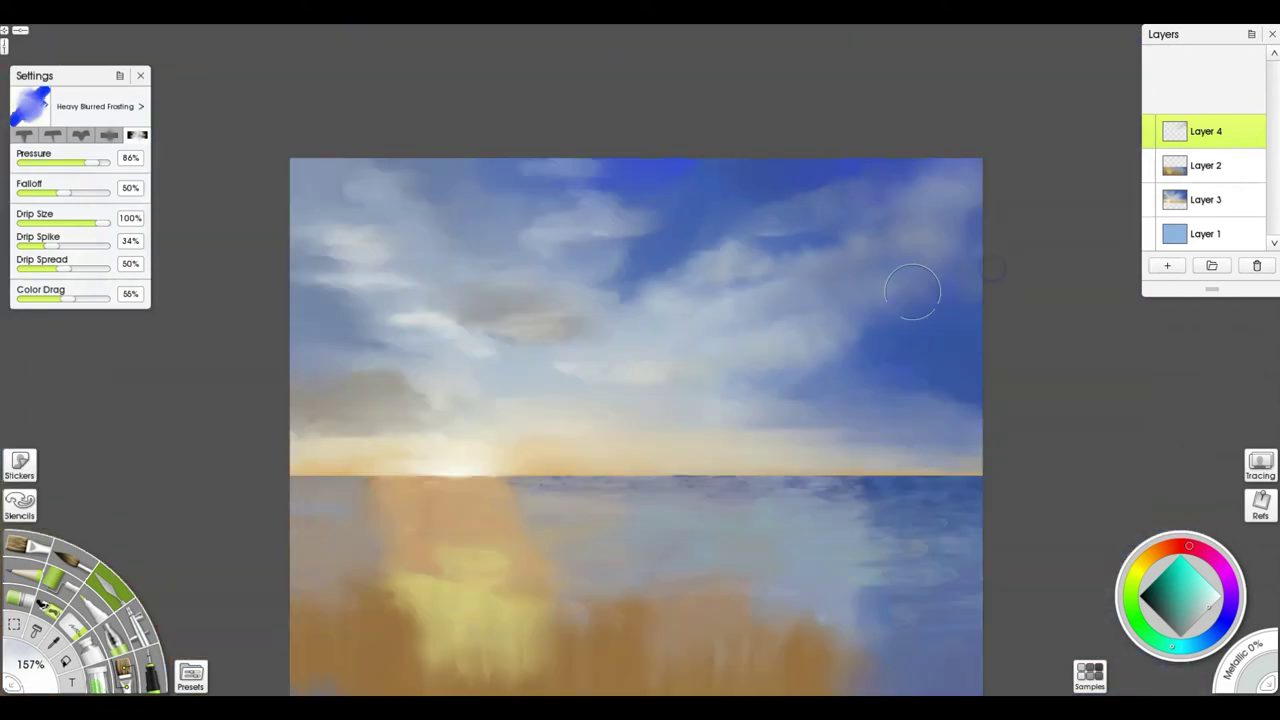
pyautogui.moveTo(715, 330); pyautogui.dragTo(768, 260)
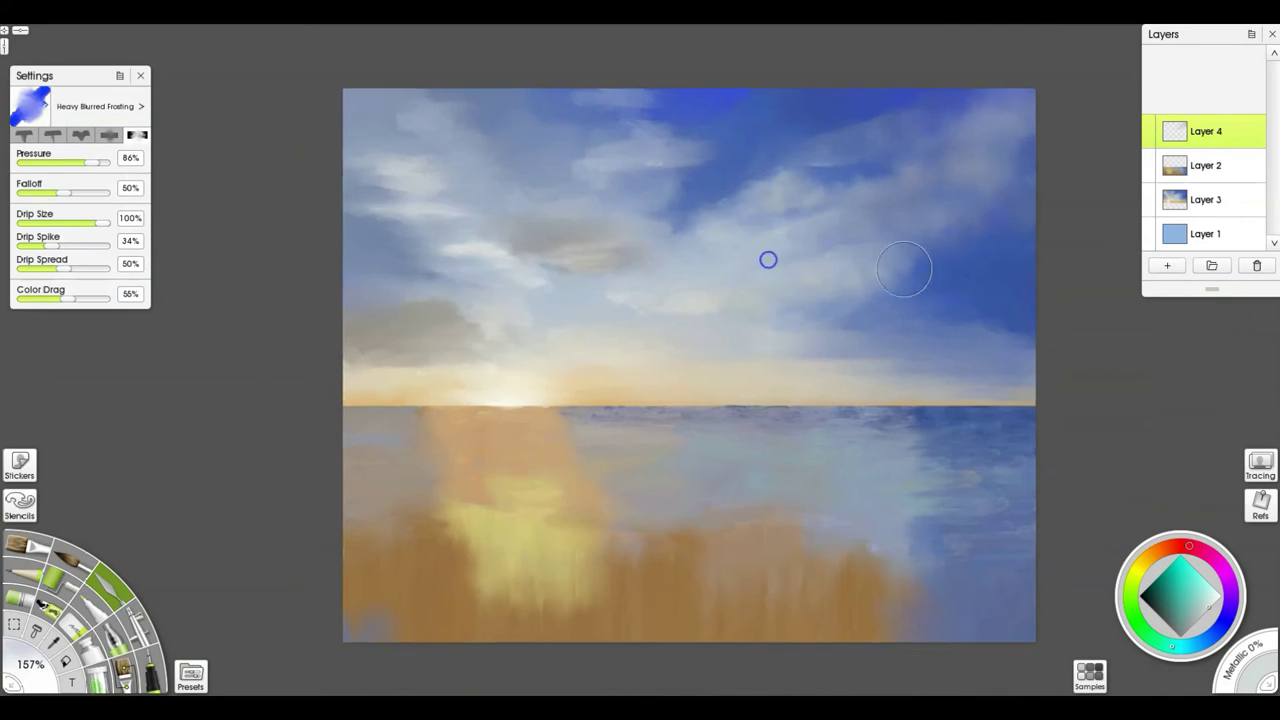
pyautogui.click(1150, 124)
pyautogui.click(1151, 124)
pyautogui.click(1151, 124)
pyautogui.click(1151, 124)
pyautogui.click(75, 628)
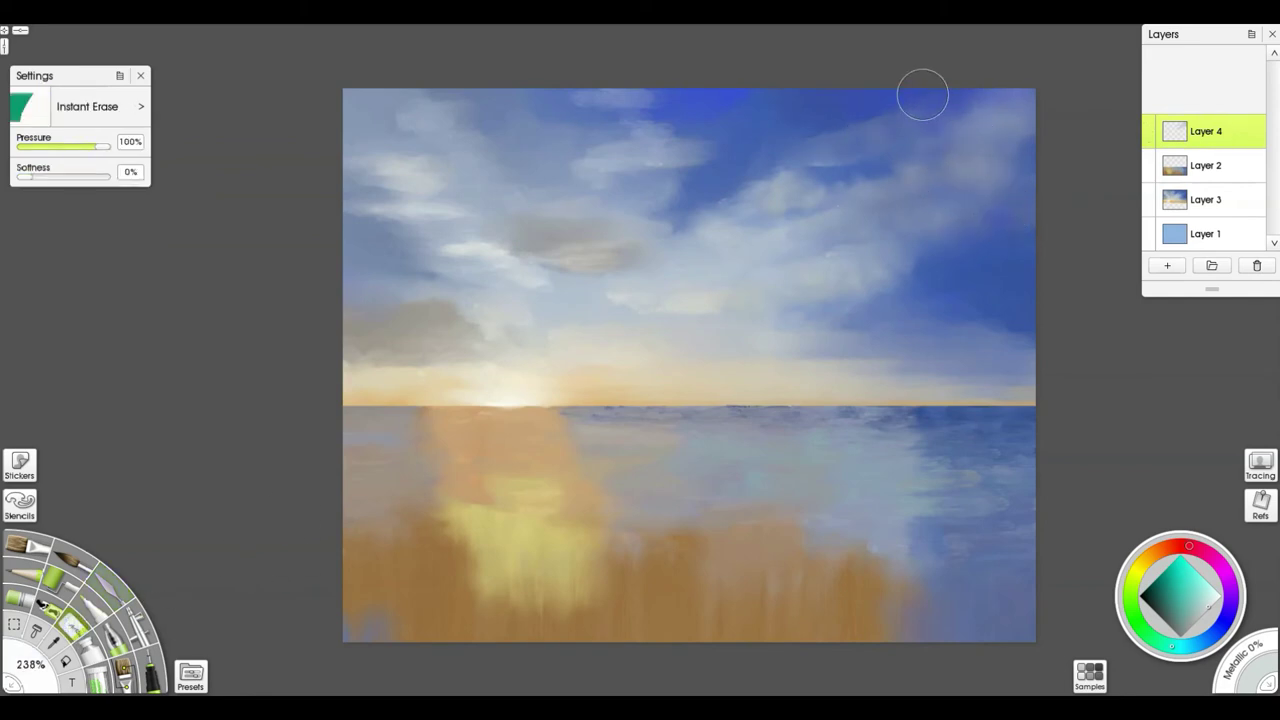
pyautogui.moveTo(880, 96); pyautogui.dragTo(1015, 102)
pyautogui.moveTo(836, 141); pyautogui.dragTo(922, 129)
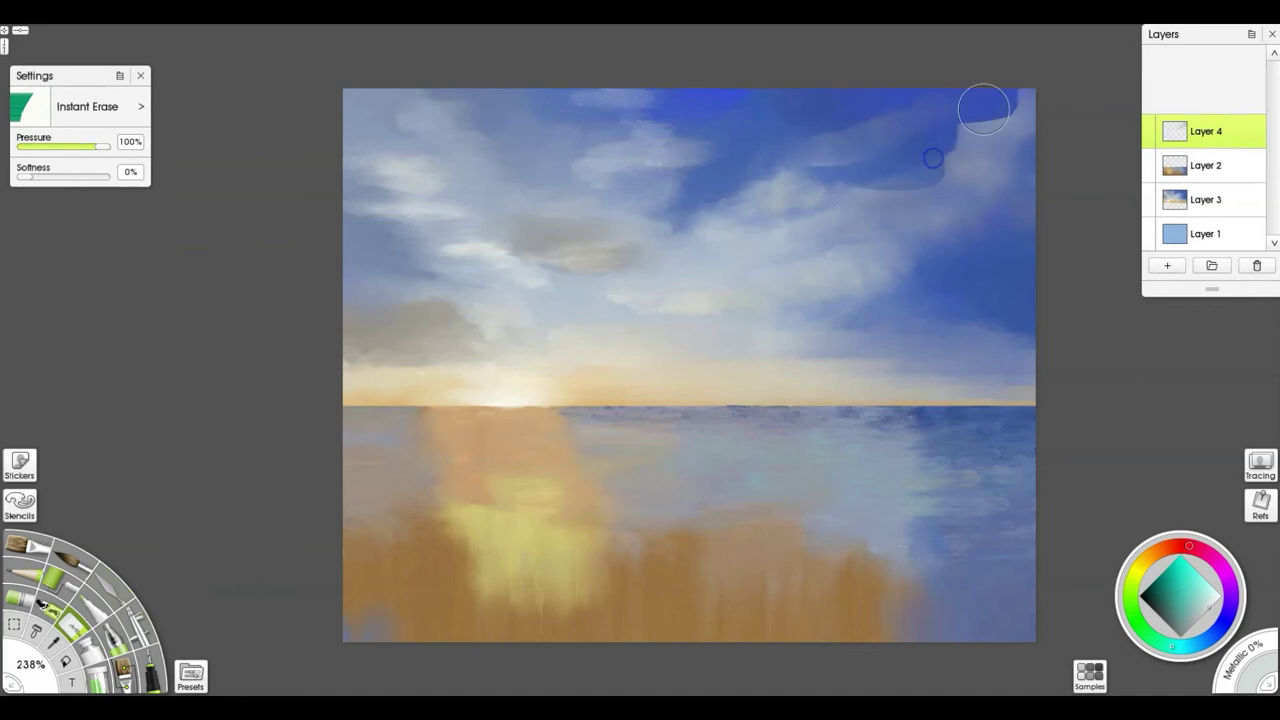
pyautogui.moveTo(983, 108); pyautogui.dragTo(1023, 94)
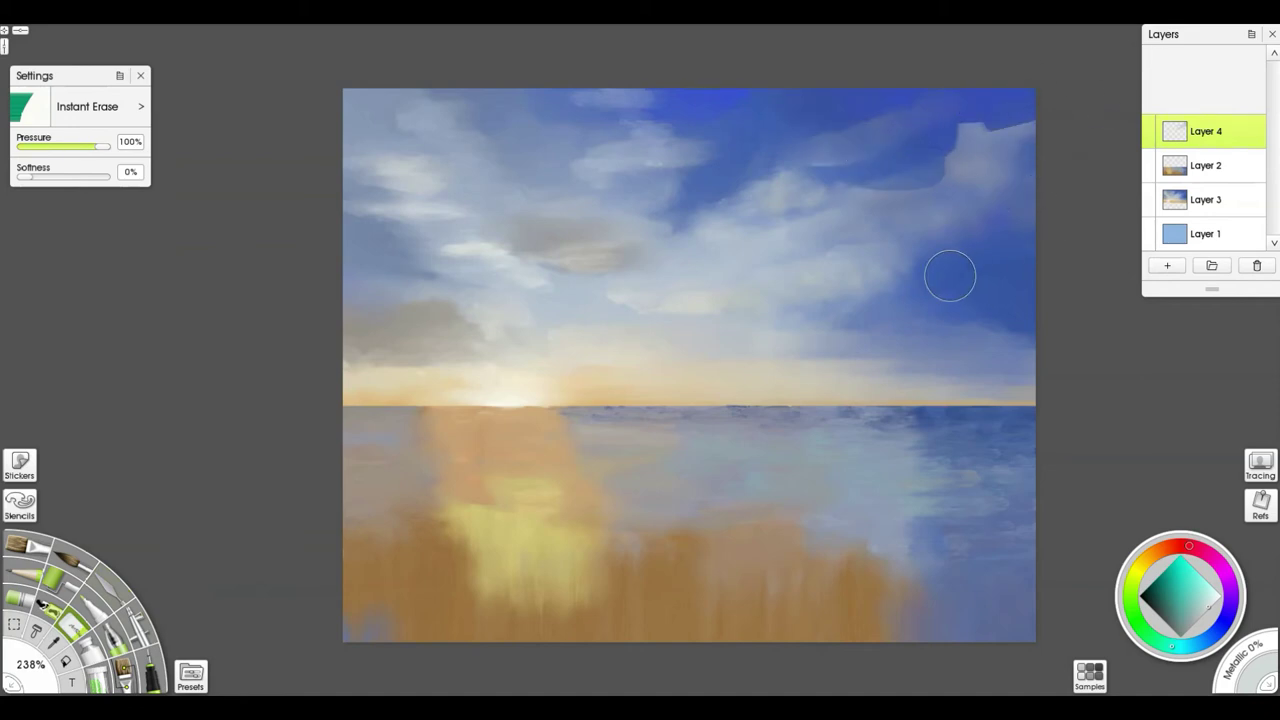
pyautogui.press('k')
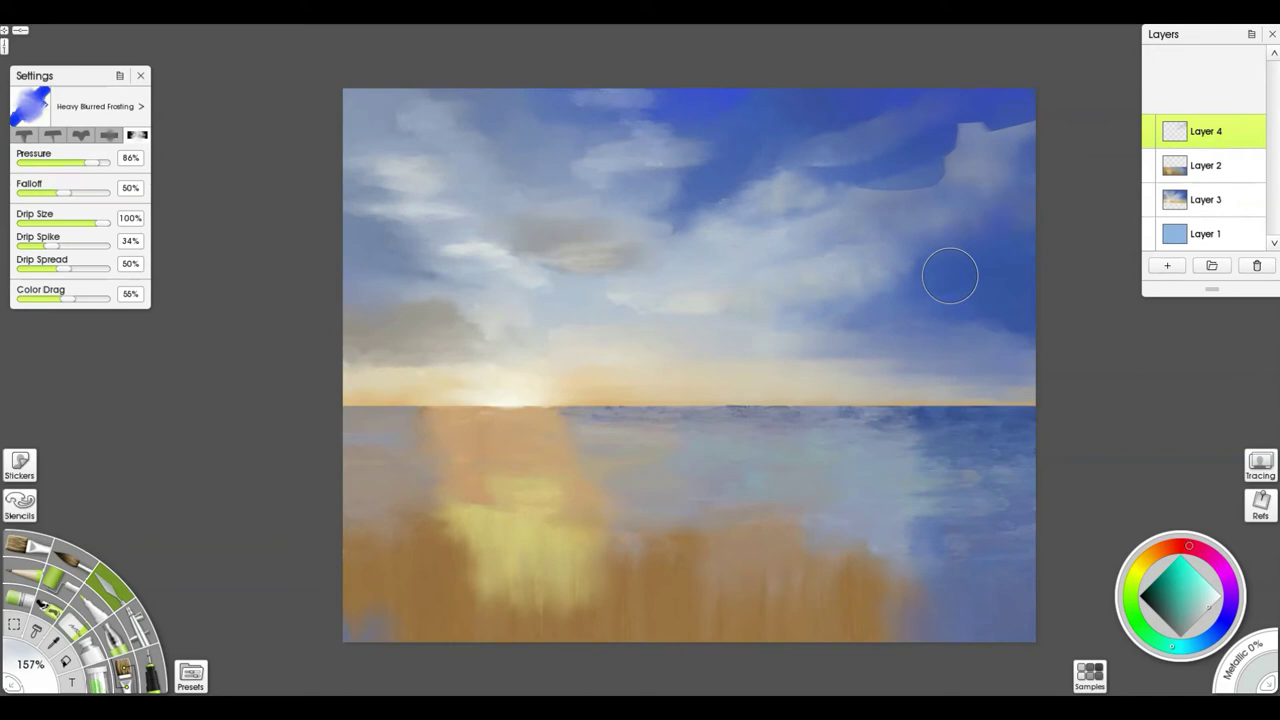
pyautogui.moveTo(950, 276)
pyautogui.mouseDown()
pyautogui.moveTo(940, 184)
pyautogui.moveTo(895, 197)
pyautogui.moveTo(872, 184)
pyautogui.moveTo(981, 160)
pyautogui.moveTo(970, 124)
pyautogui.mouseUp()
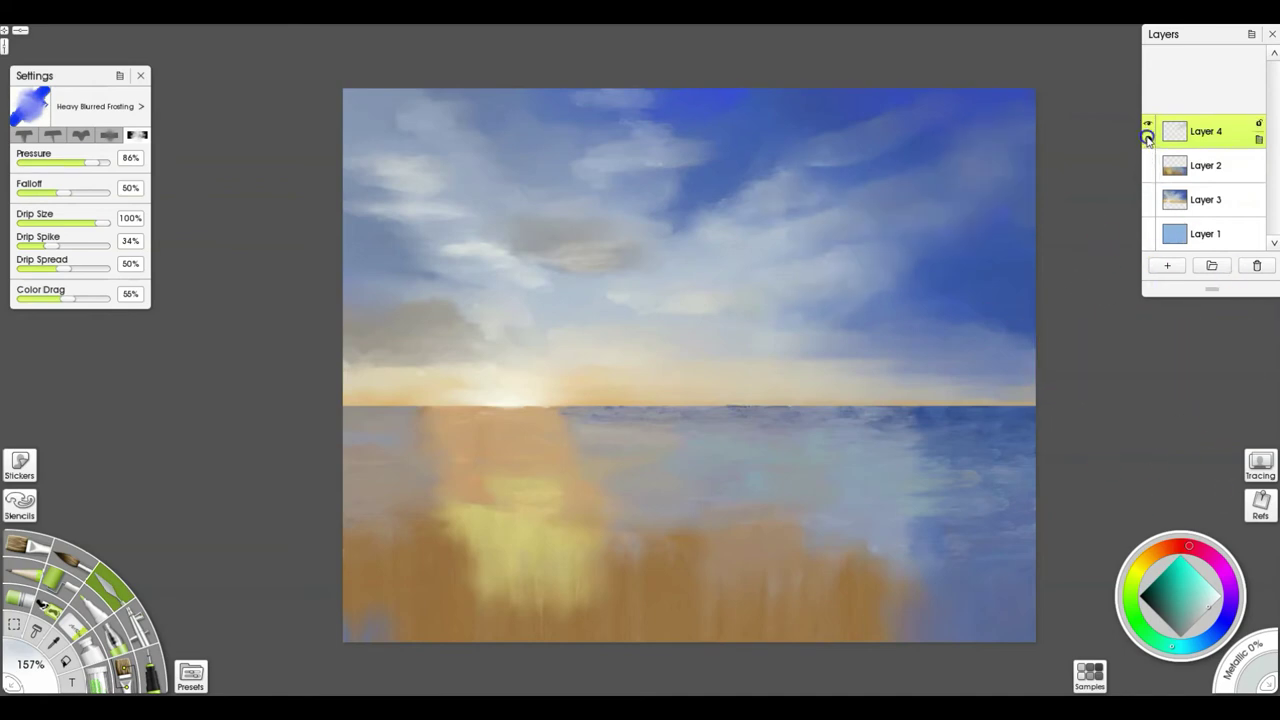
# Step: Move Layer 4 below Layer 2, compare the sky with and without it, and merge it down into Layer 3
pyautogui.click(1147, 136)
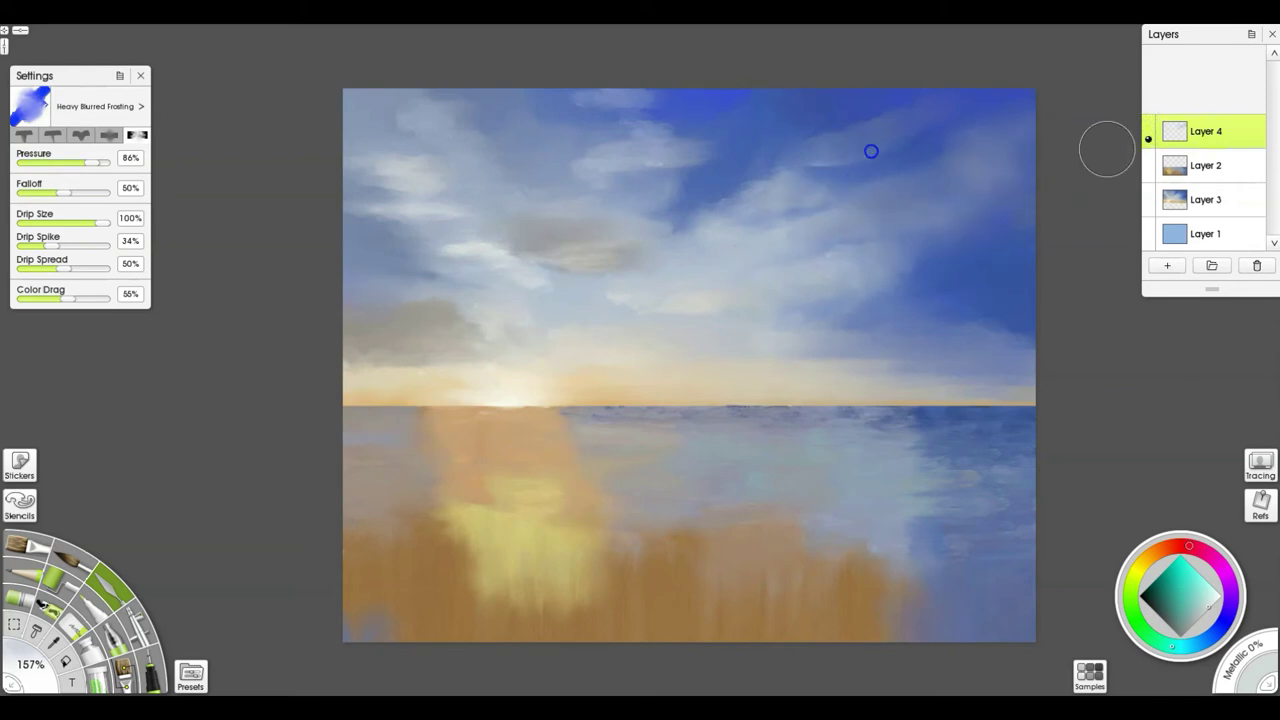
pyautogui.moveTo(1193, 138); pyautogui.dragTo(1192, 182)
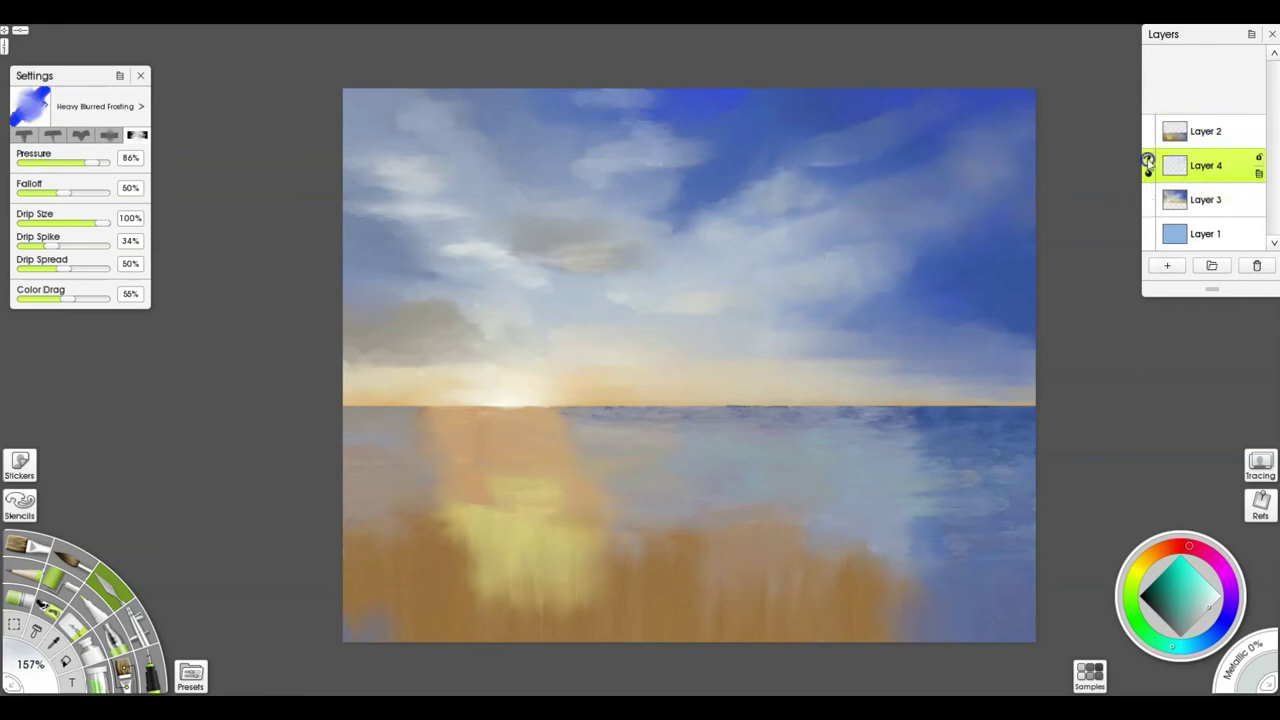
pyautogui.click(1148, 167)
pyautogui.click(1148, 166)
pyautogui.click(1148, 165)
pyautogui.click(1148, 165)
pyautogui.click(1257, 175)
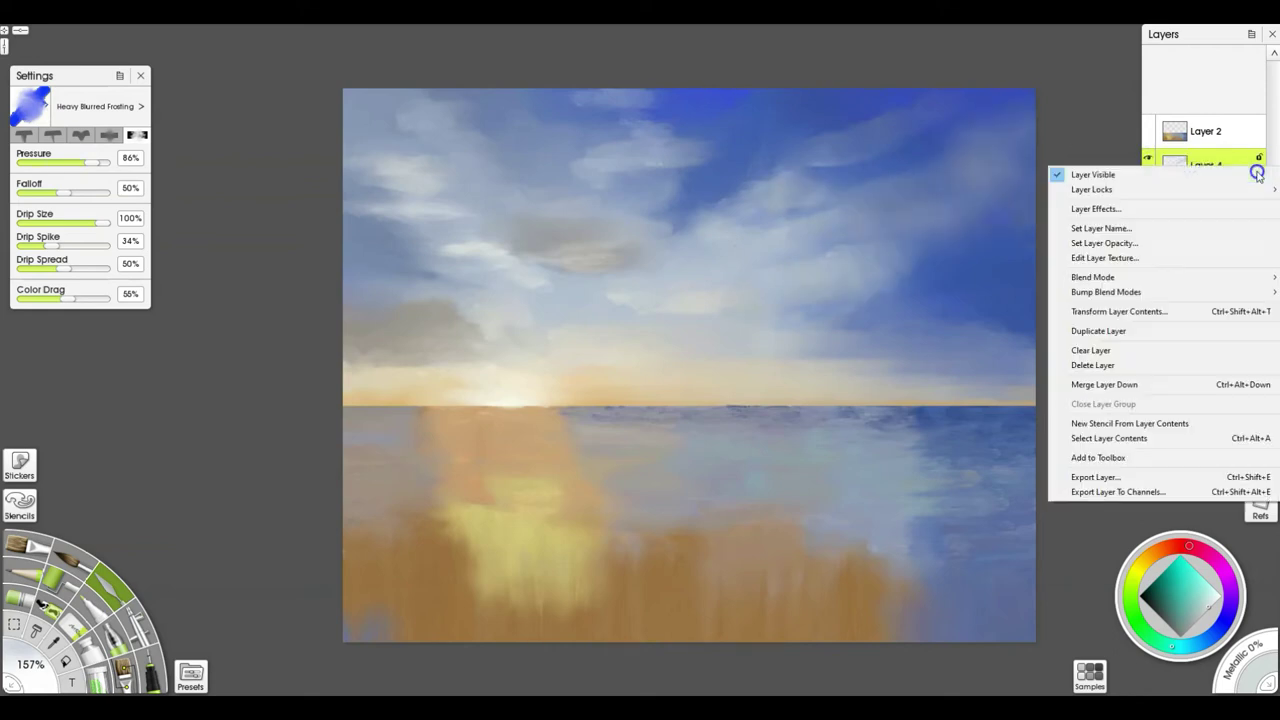
pyautogui.click(1160, 385)
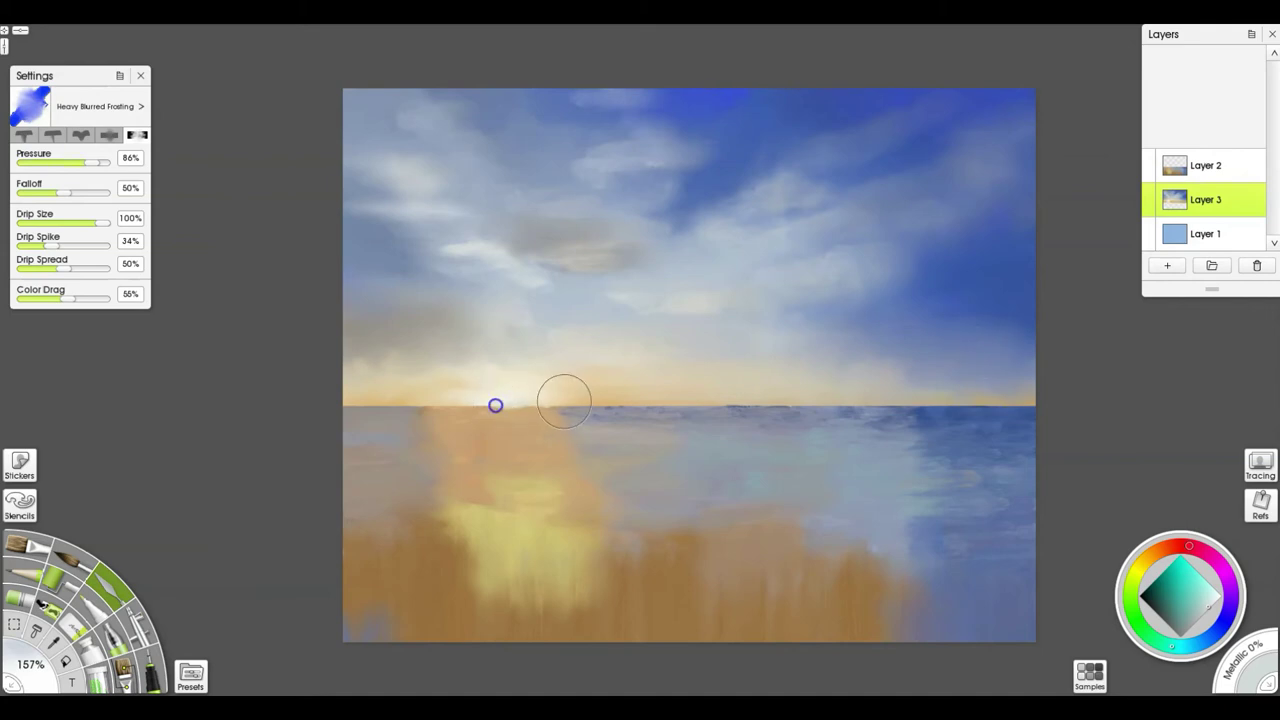
# Step: Airbrush a soft pale glow around the sun on the horizon with the Big and Subtle preset at 123% size
pyautogui.press('ctrl')
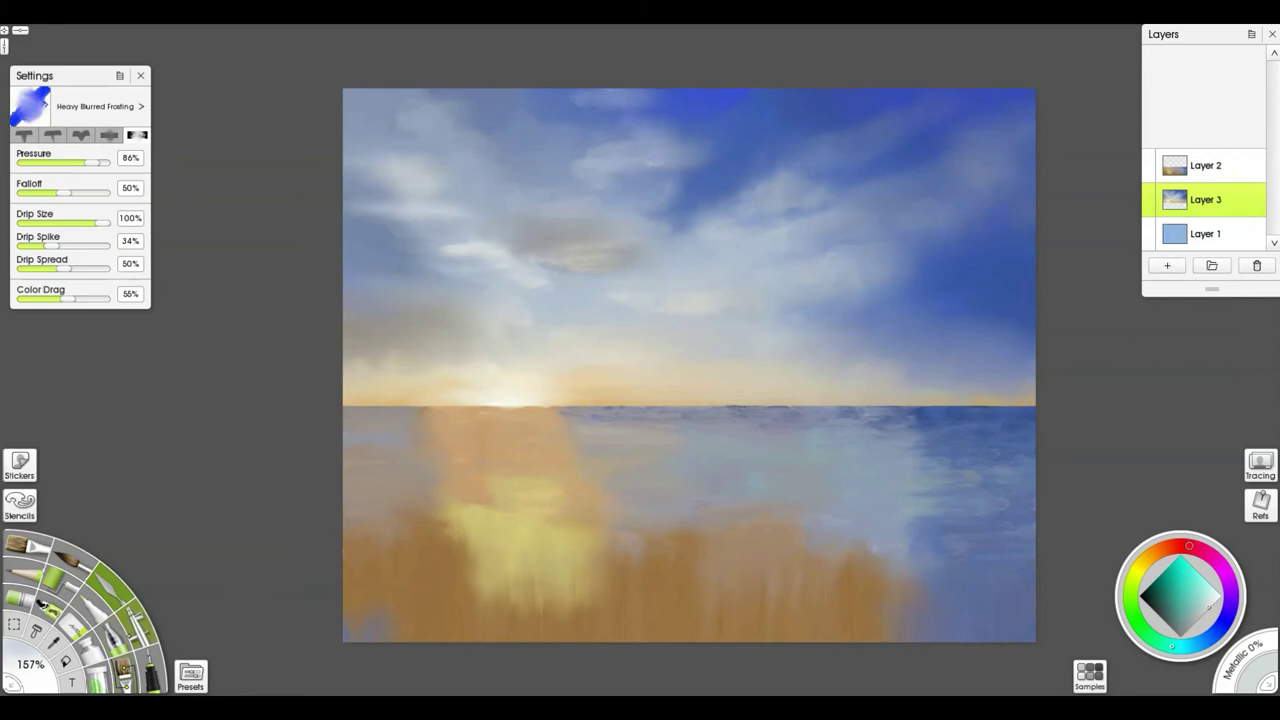
pyautogui.click(131, 636)
pyautogui.press('shift')
pyautogui.moveTo(592, 423)
pyautogui.mouseDown()
pyautogui.moveTo(463, 434)
pyautogui.moveTo(357, 414)
pyautogui.mouseUp()
pyautogui.keyDown('alt'); pyautogui.click(503, 402); pyautogui.keyUp('alt')
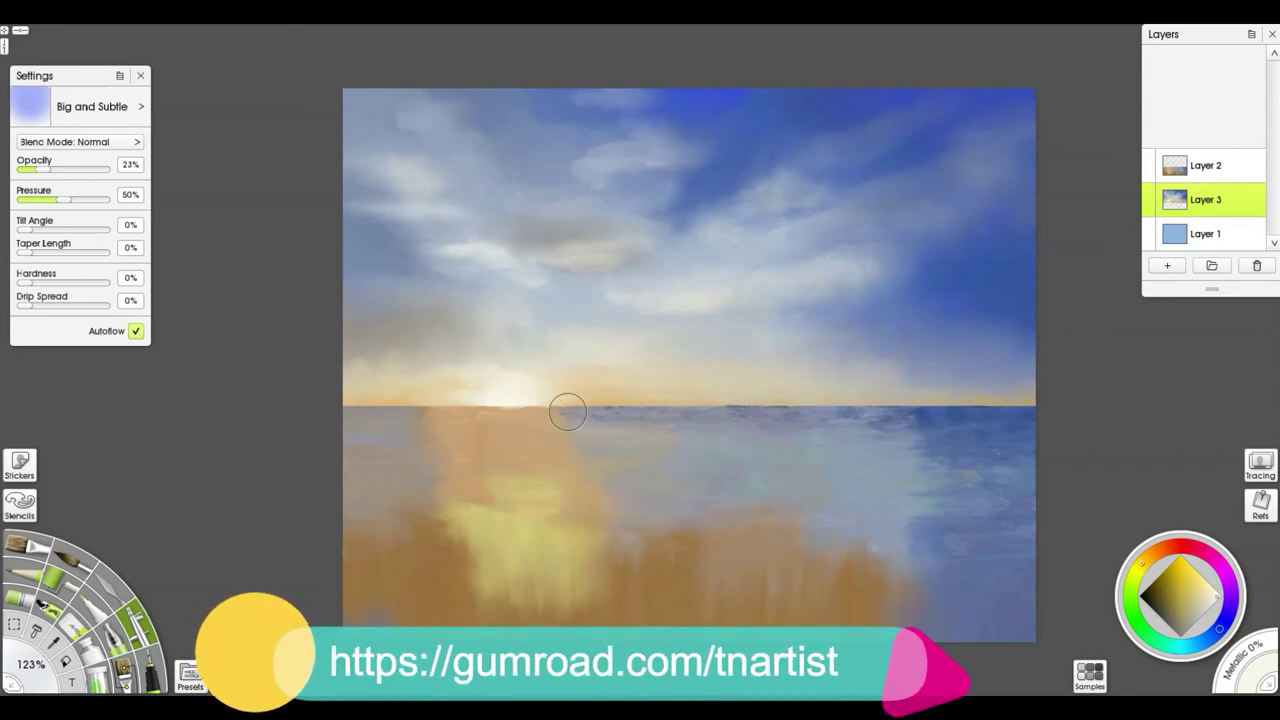
# Step: Draw a thin, wavy dark-blue line across the water just below the horizon on Layer 2 with the Hard Tip pencil
pyautogui.click(1205, 168)
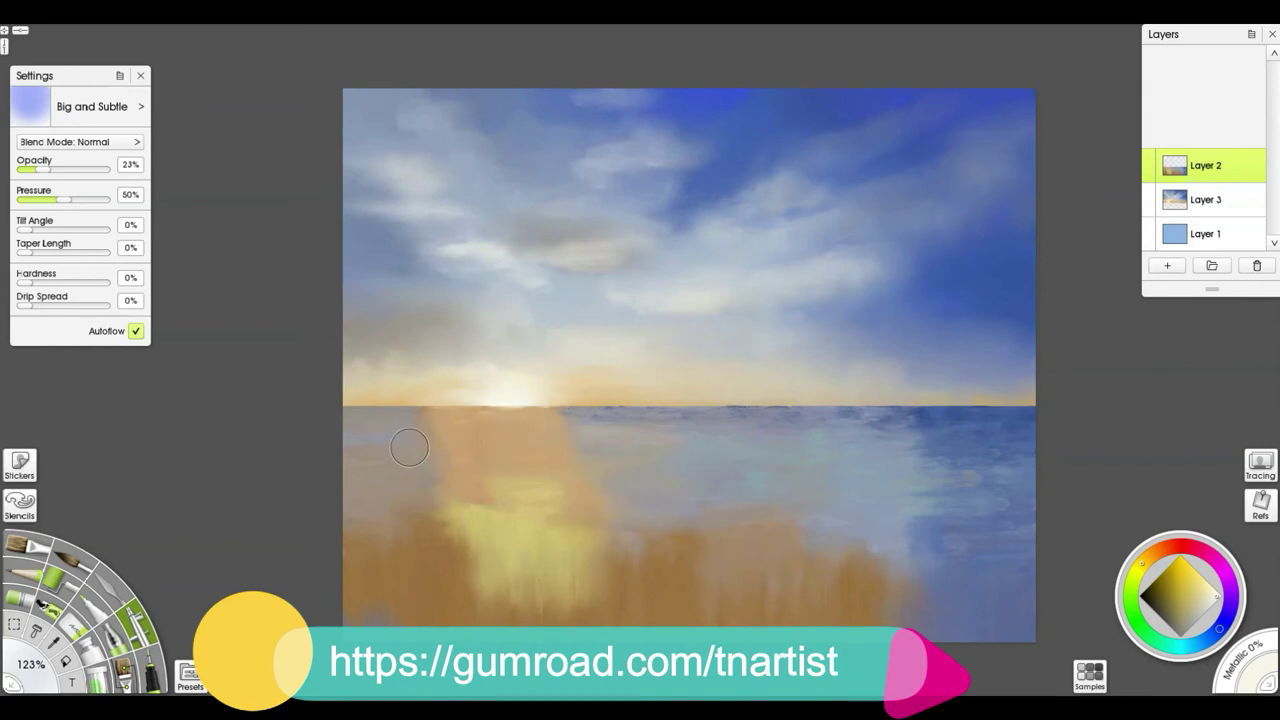
pyautogui.click(24, 578)
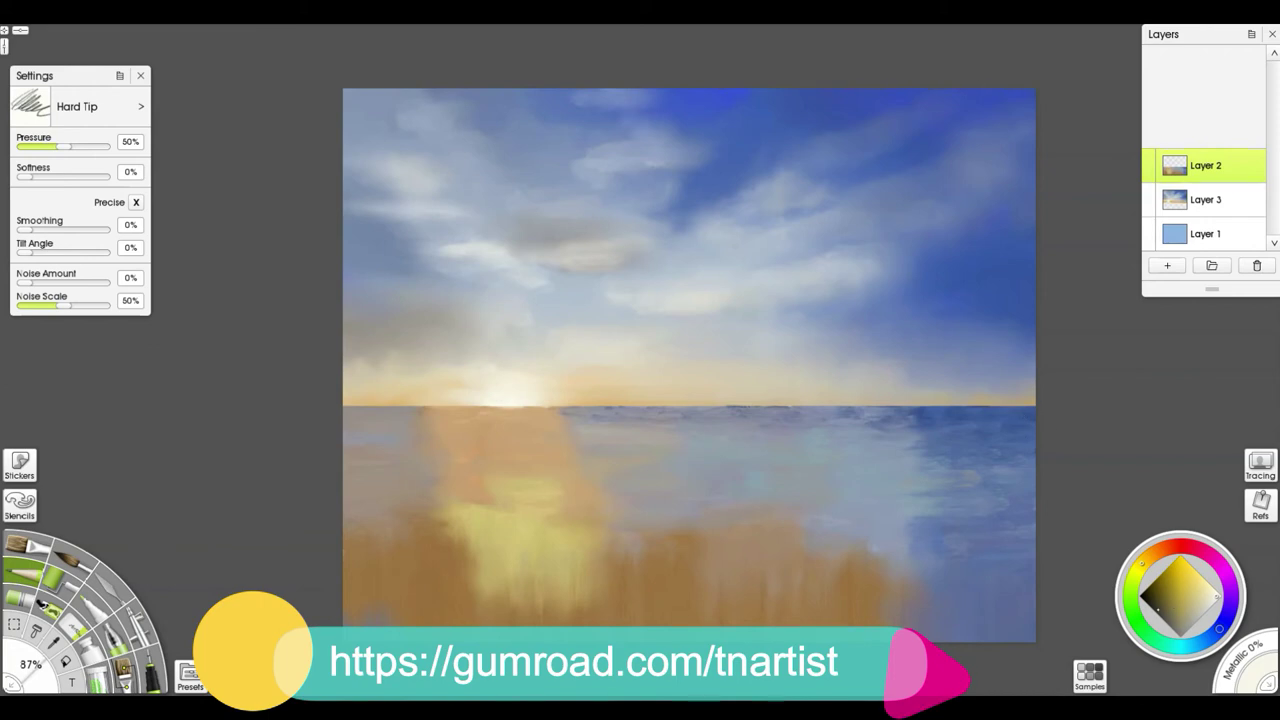
pyautogui.click(1219, 629)
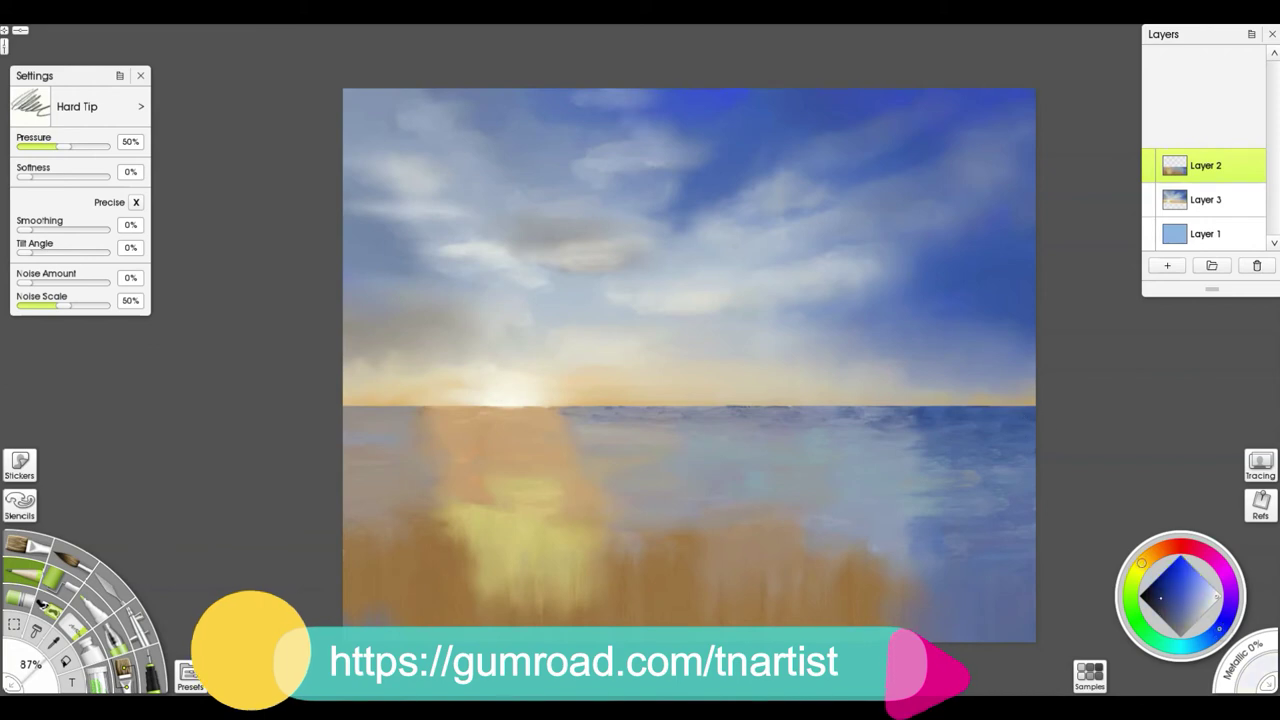
pyautogui.click(1153, 597)
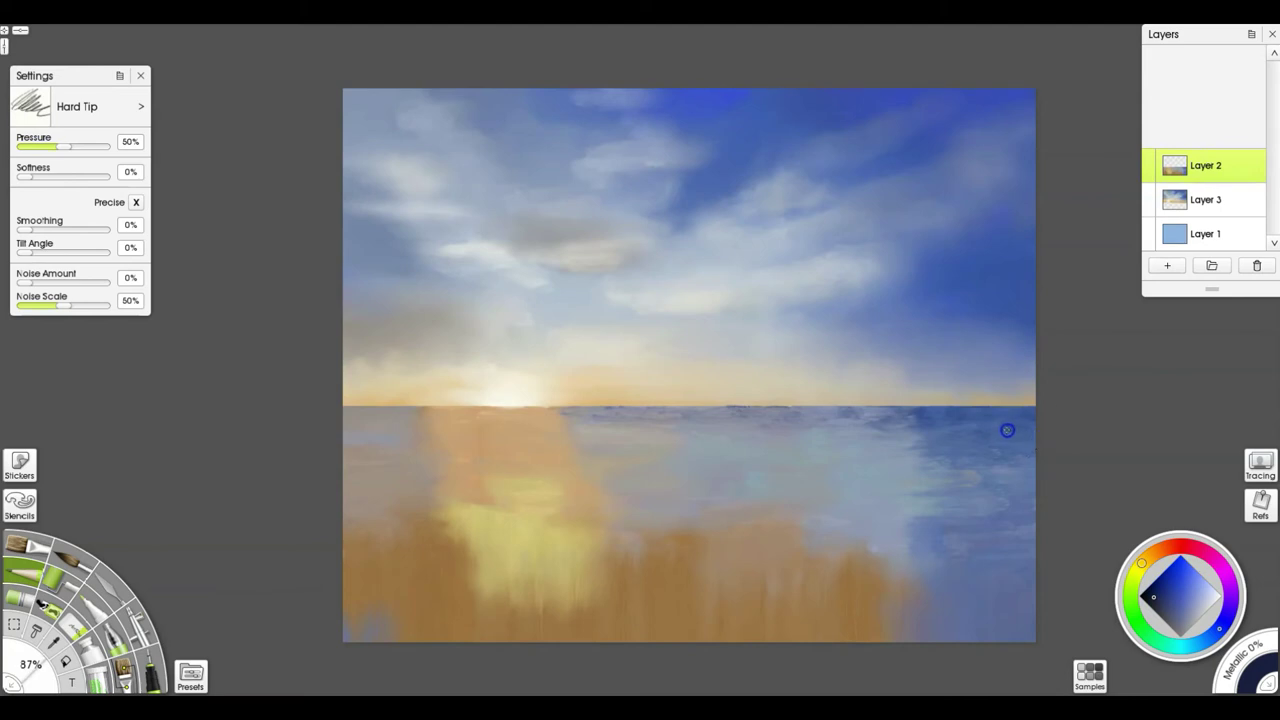
pyautogui.moveTo(905, 427); pyautogui.dragTo(407, 415)
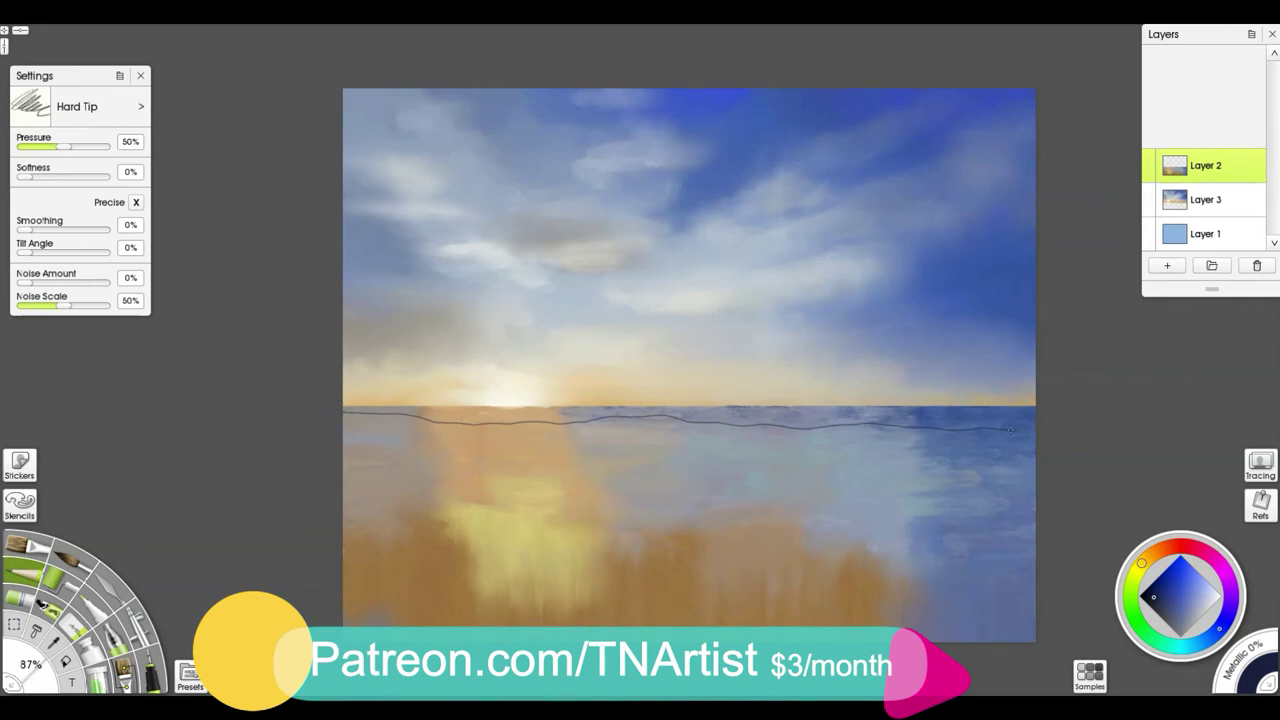
pyautogui.moveTo(1010, 430); pyautogui.dragTo(1035, 432)
# Step: Airbrush light dark-blue shading beneath the wavy line near the canvas's right edge with Big and Subtle at 44% size
pyautogui.moveTo(948, 462); pyautogui.dragTo(996, 409)
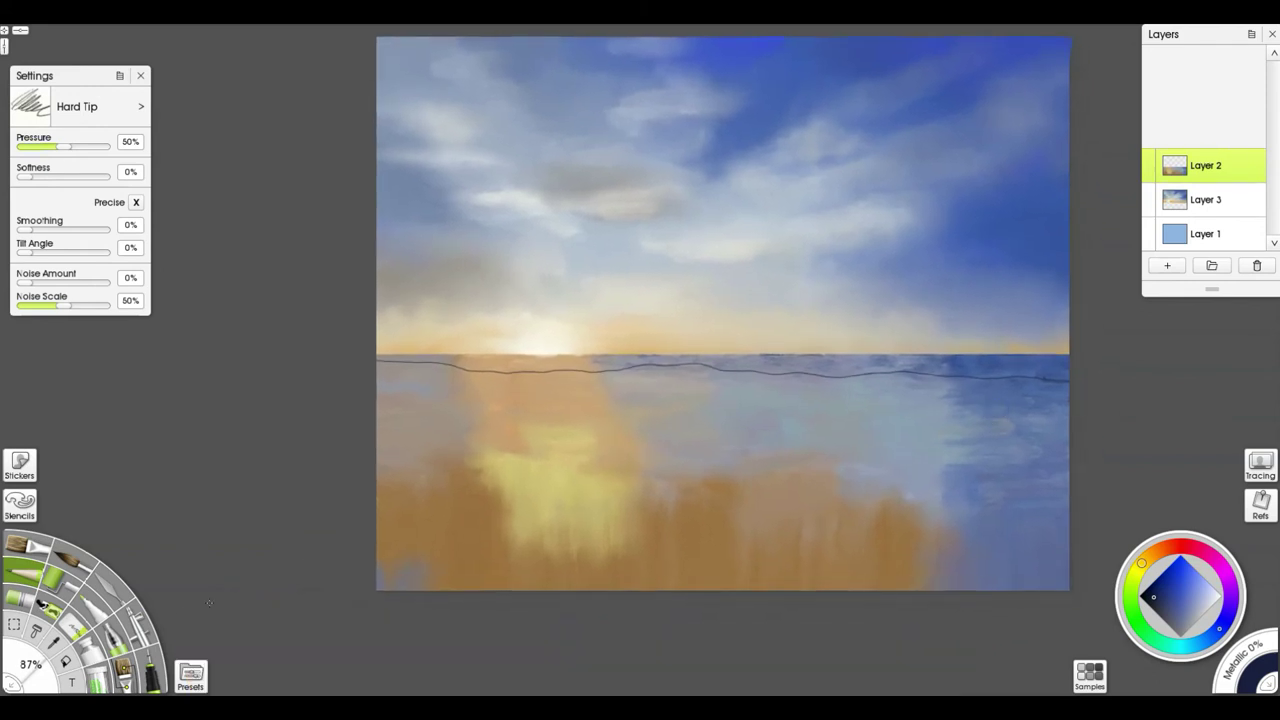
pyautogui.click(135, 627)
pyautogui.keyDown('shift'); pyautogui.moveTo(966, 418); pyautogui.dragTo(853, 419); pyautogui.keyUp('shift')
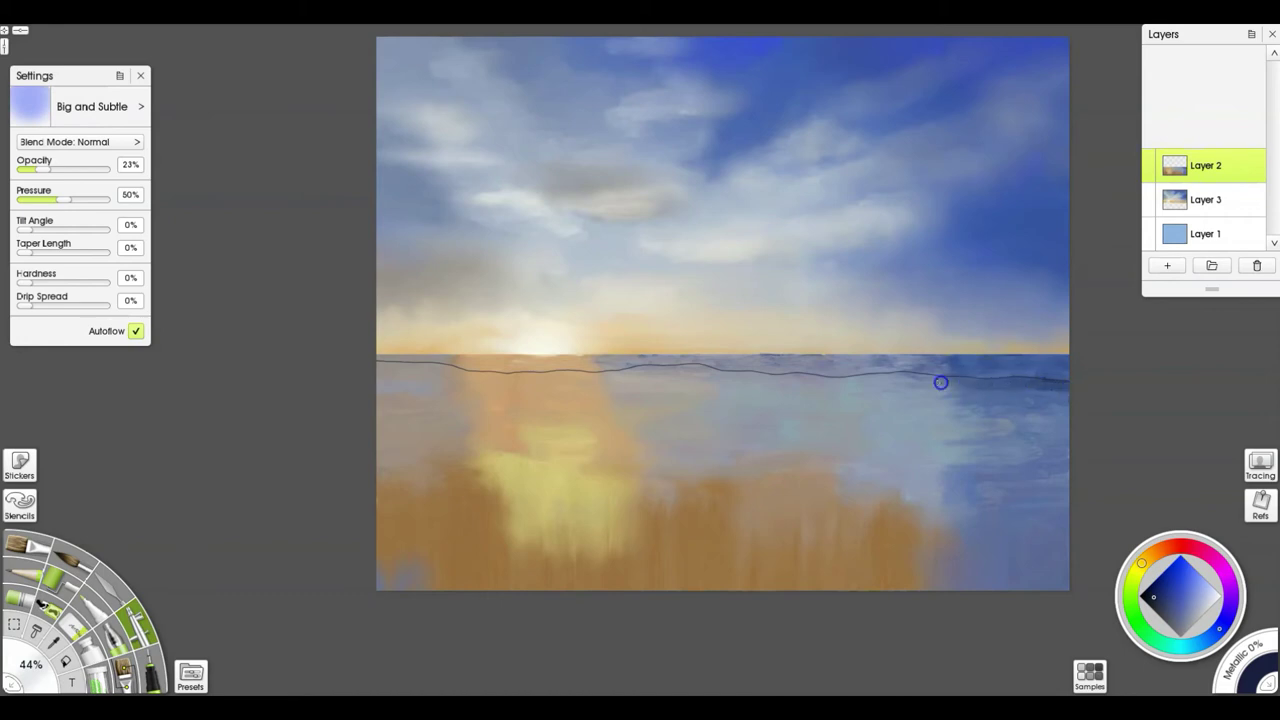
# Step: Paint a dark-blue band along the wavy line from the canvas's right edge toward the centre with Impressionistic Cloud Brush 1 at 23% size
pyautogui.click(125, 672)
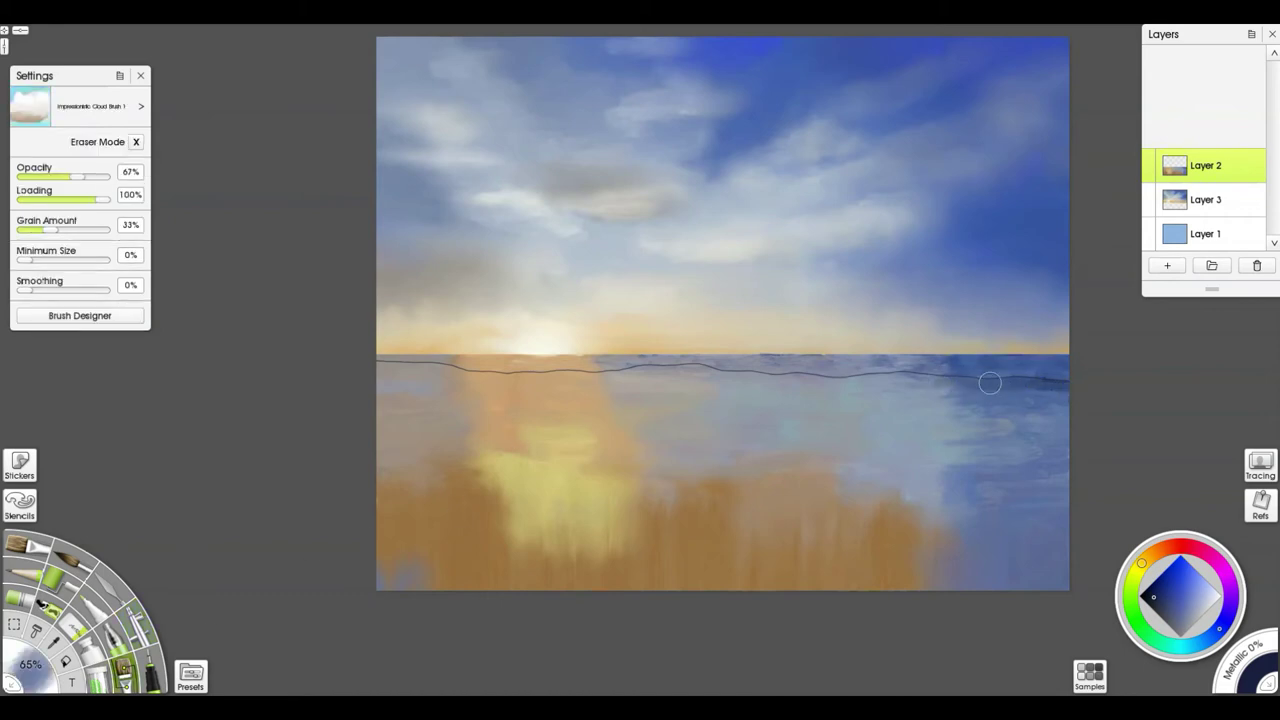
pyautogui.moveTo(1068, 391); pyautogui.dragTo(992, 392)
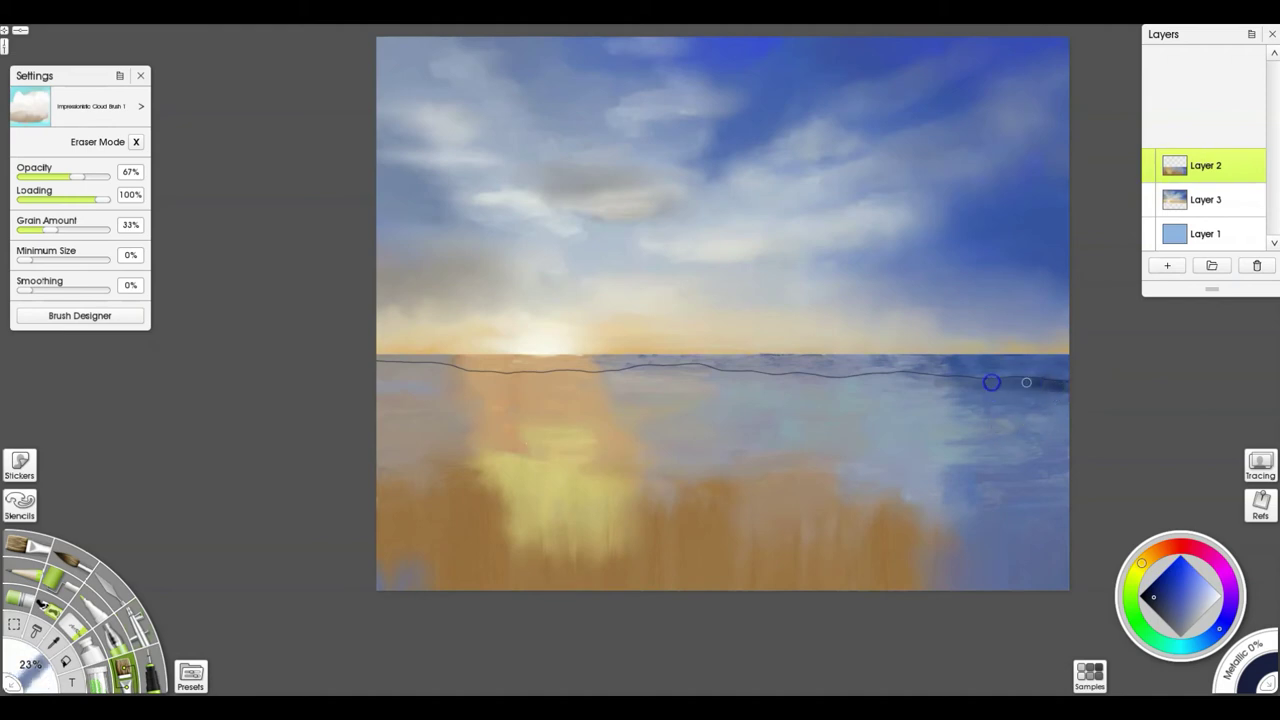
pyautogui.moveTo(1059, 388); pyautogui.dragTo(1024, 382)
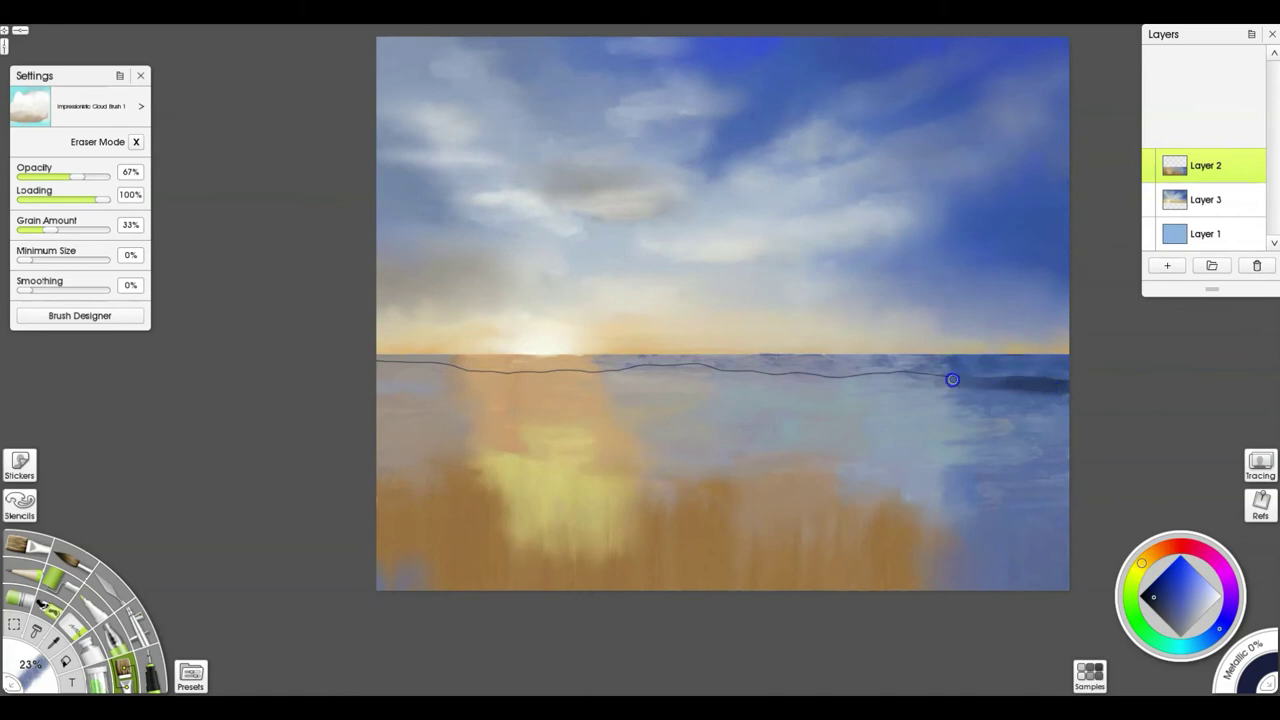
pyautogui.moveTo(925, 378)
pyautogui.mouseDown()
pyautogui.moveTo(871, 381)
pyautogui.moveTo(949, 383)
pyautogui.moveTo(863, 376)
pyautogui.moveTo(921, 380)
pyautogui.mouseUp()
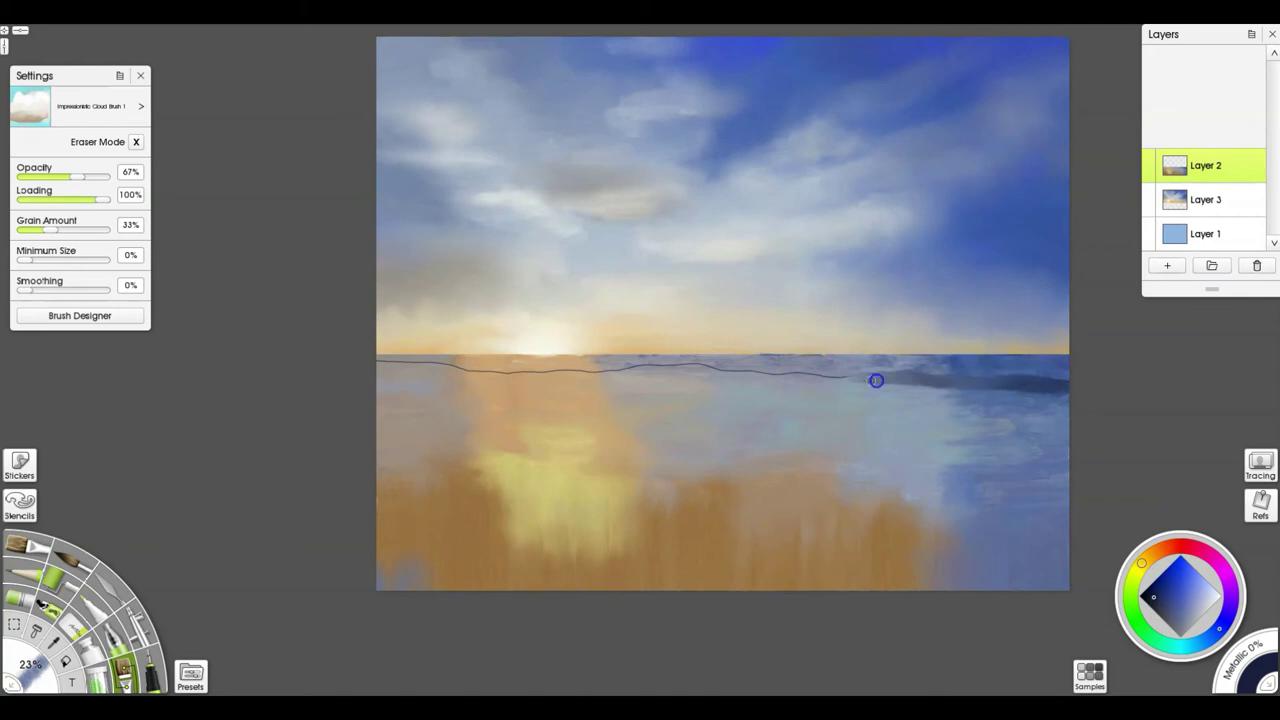
pyautogui.moveTo(861, 378)
pyautogui.mouseDown()
pyautogui.moveTo(765, 382)
pyautogui.moveTo(864, 379)
pyautogui.moveTo(798, 383)
pyautogui.mouseUp()
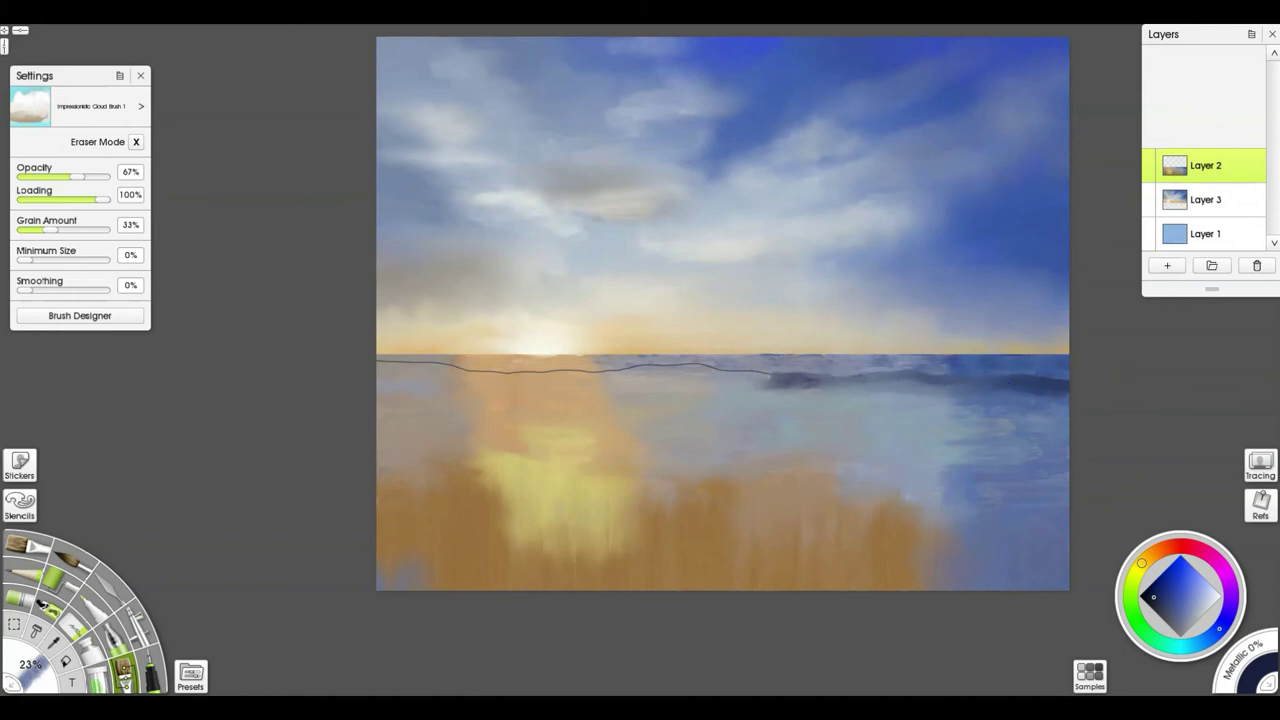
# Step: Thicken the wavy line with Smooth Transparent Ink at 29% size, using dark blue through the centre and dark olive-brown to the left edge
pyautogui.click(152, 673)
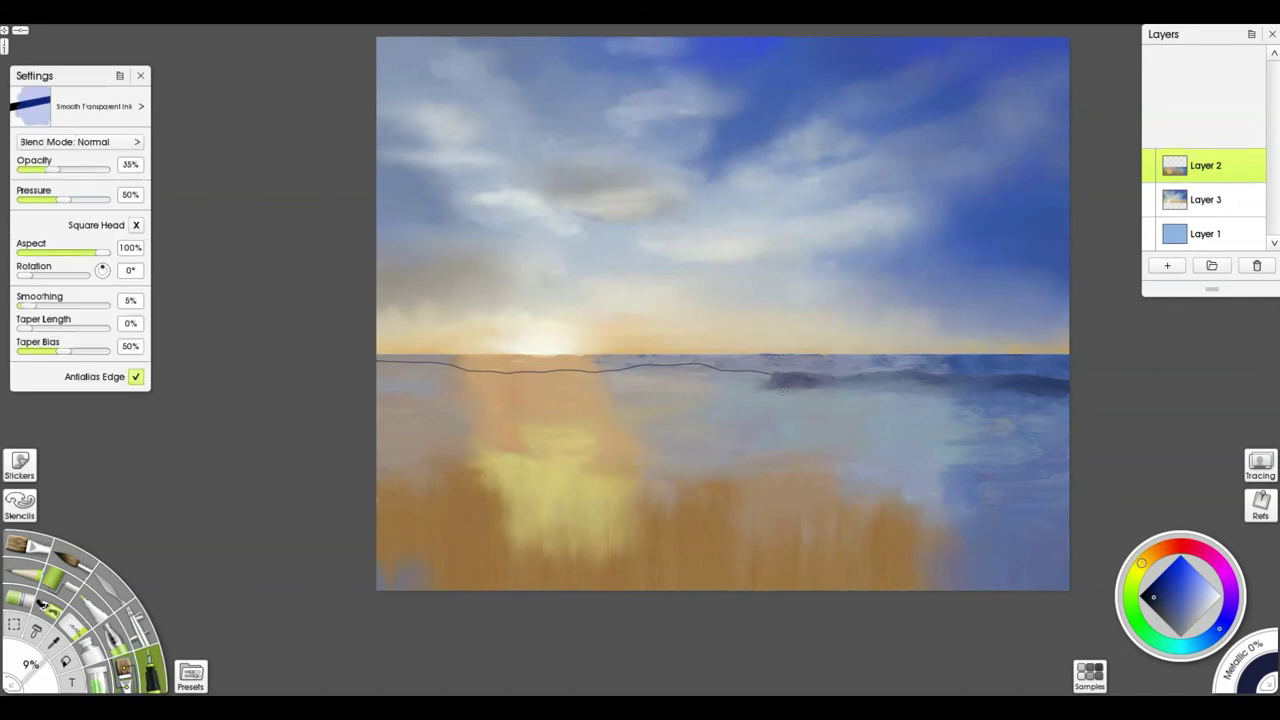
pyautogui.moveTo(783, 387)
pyautogui.keyDown('shift'); pyautogui.mouseDown()
pyautogui.moveTo(819, 391)
pyautogui.moveTo(628, 369)
pyautogui.moveTo(1002, 379)
pyautogui.moveTo(829, 386)
pyautogui.mouseUp(); pyautogui.keyUp('shift')
pyautogui.moveTo(644, 371); pyautogui.dragTo(560, 383)
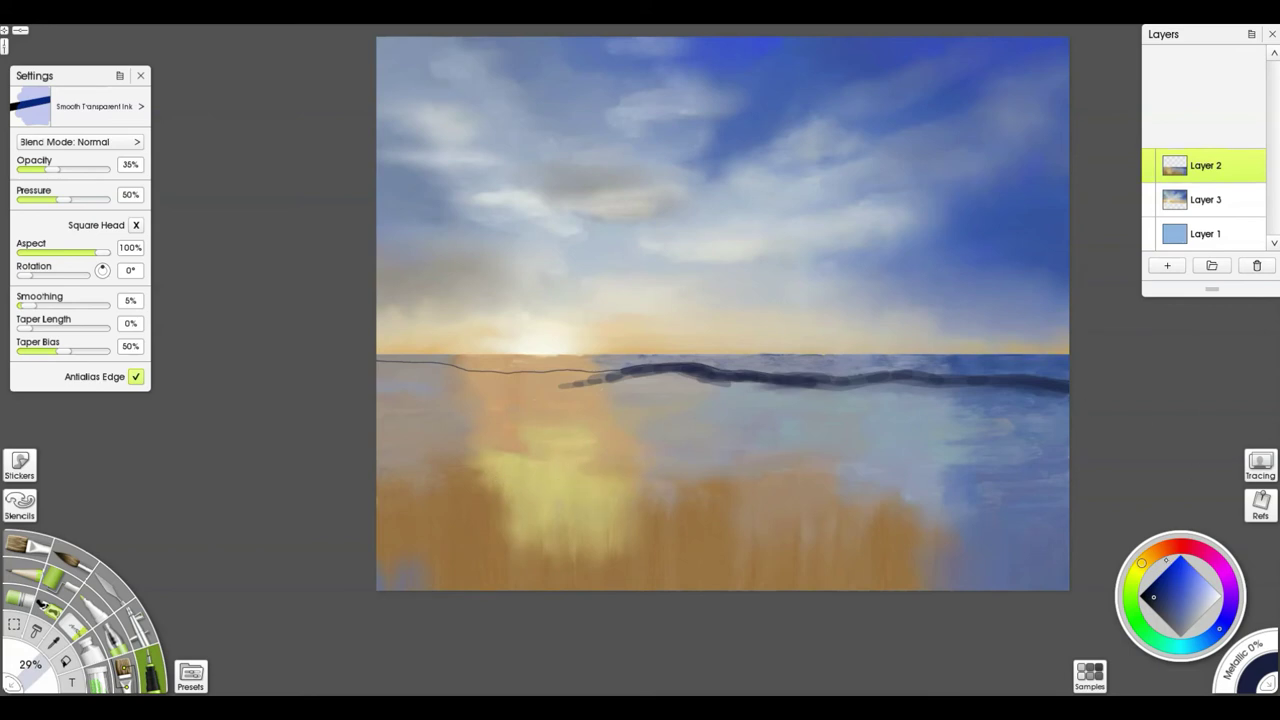
pyautogui.click(1142, 563)
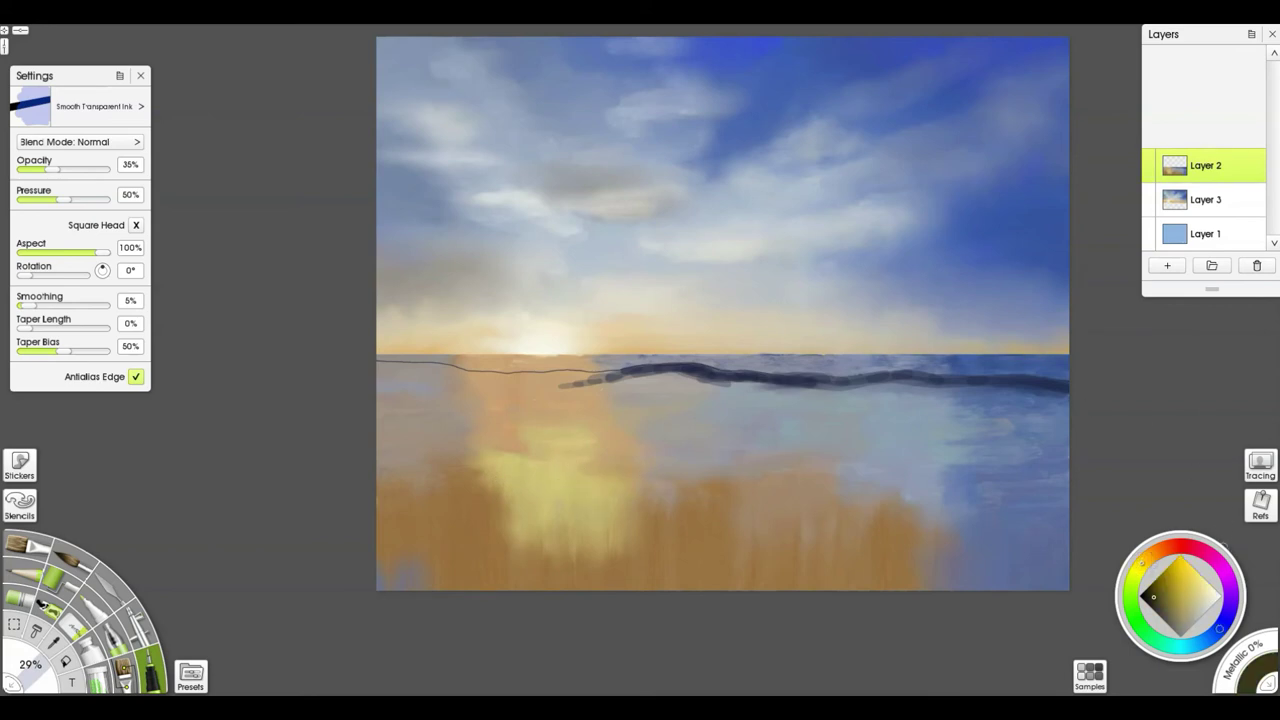
pyautogui.moveTo(577, 379)
pyautogui.mouseDown()
pyautogui.moveTo(616, 371)
pyautogui.moveTo(588, 375)
pyautogui.moveTo(643, 369)
pyautogui.moveTo(458, 382)
pyautogui.moveTo(472, 381)
pyautogui.moveTo(371, 363)
pyautogui.moveTo(550, 378)
pyautogui.mouseUp()
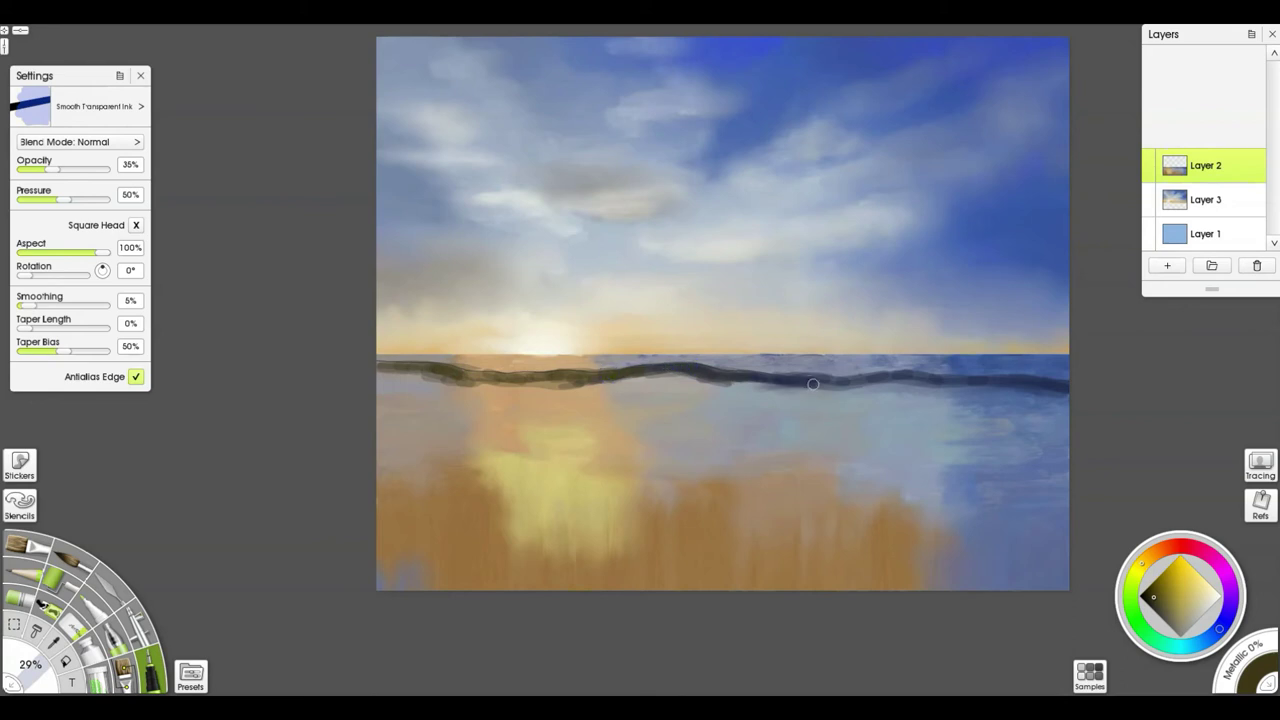
# Step: Darken the wavy line right of centre with Smooth Transparent Ink at 29% size, using dark blue sampled from the line
pyautogui.keyDown('alt'); pyautogui.click(787, 379); pyautogui.keyUp('alt')
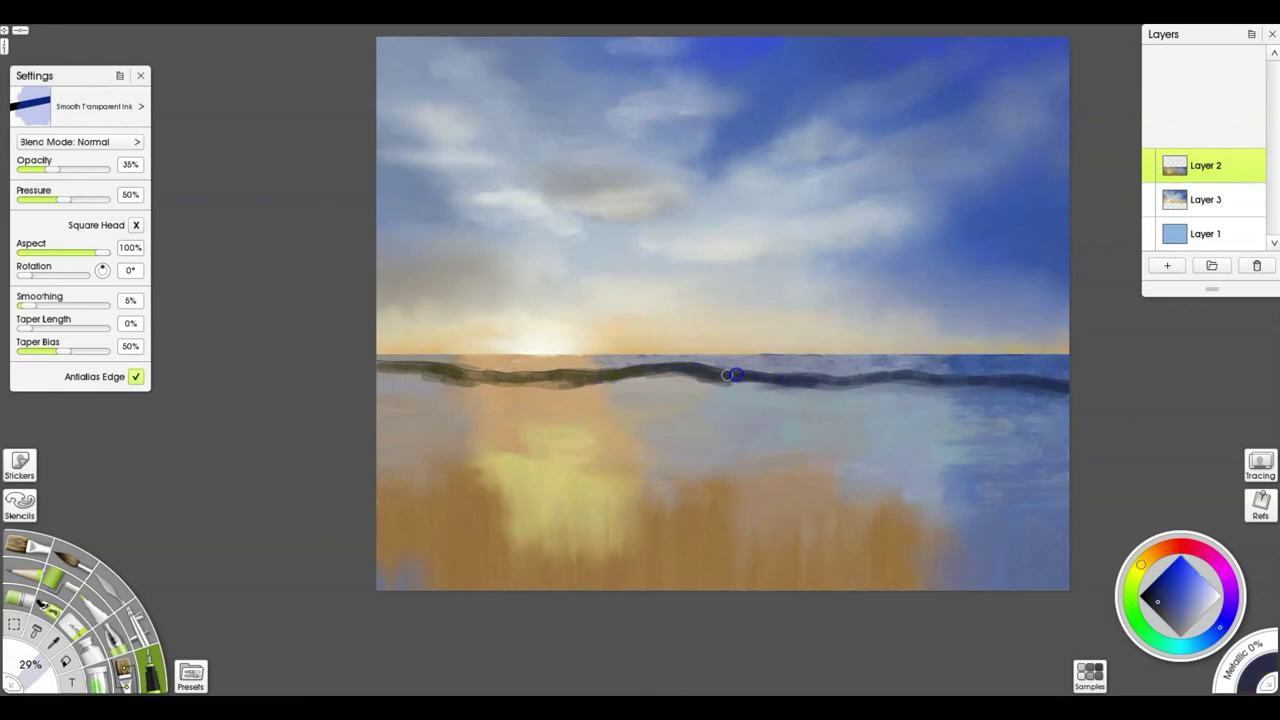
pyautogui.moveTo(841, 380); pyautogui.dragTo(870, 382)
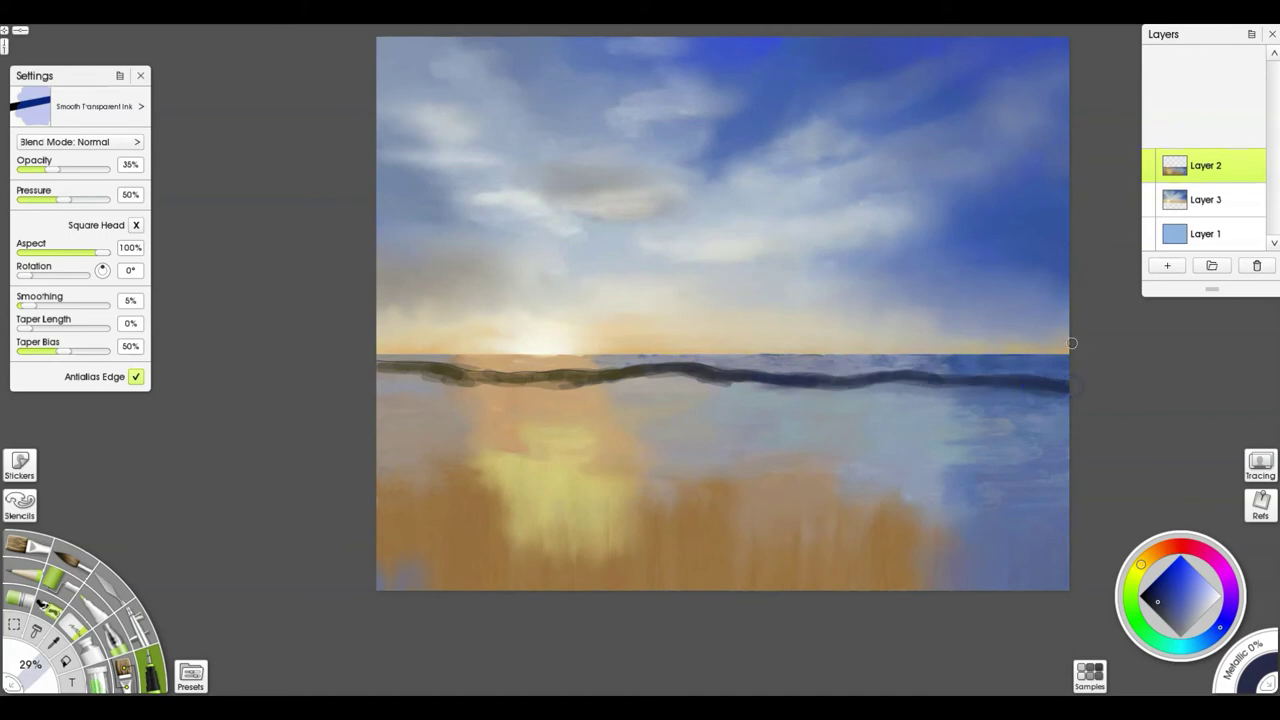
# Step: Roughen the wave's lower edge near the centre crest, trying Impressionistic Cloud Brush 1, Old Gouache Brush and Watercolor Brush - Inky Cloud at 23% size
pyautogui.scroll(3, 757, 386)
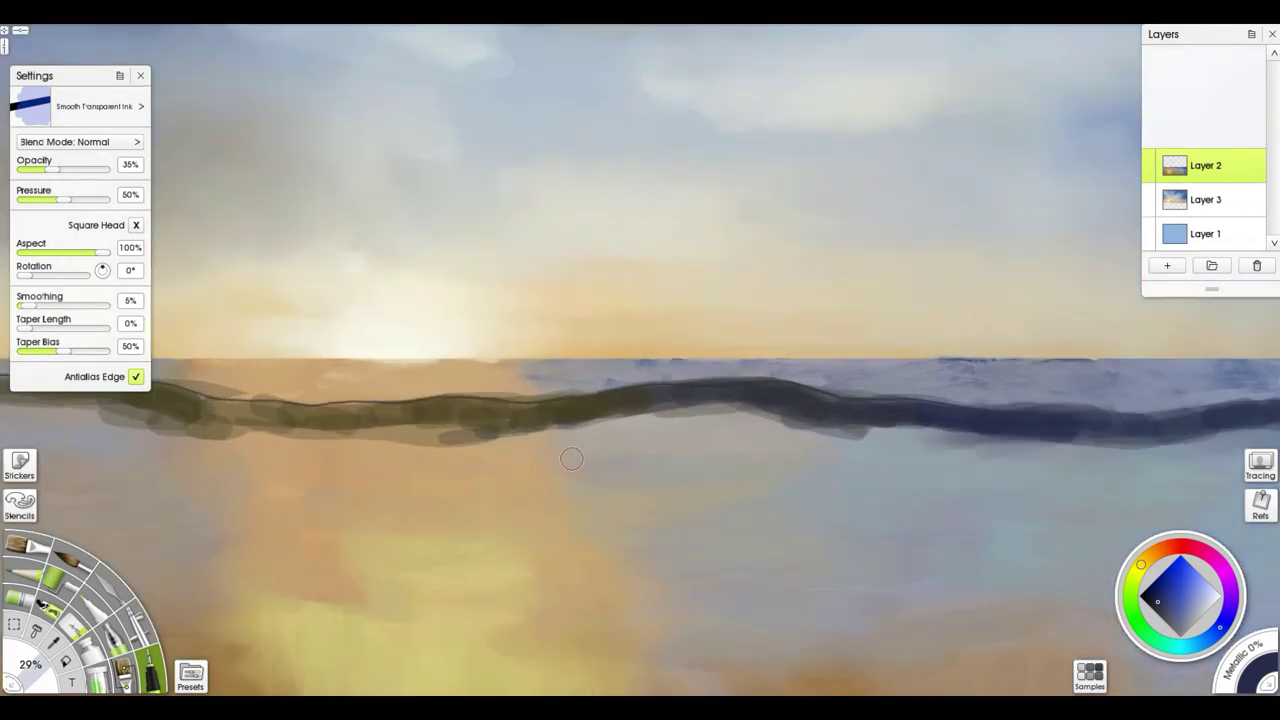
pyautogui.moveTo(519, 455); pyautogui.dragTo(840, 429)
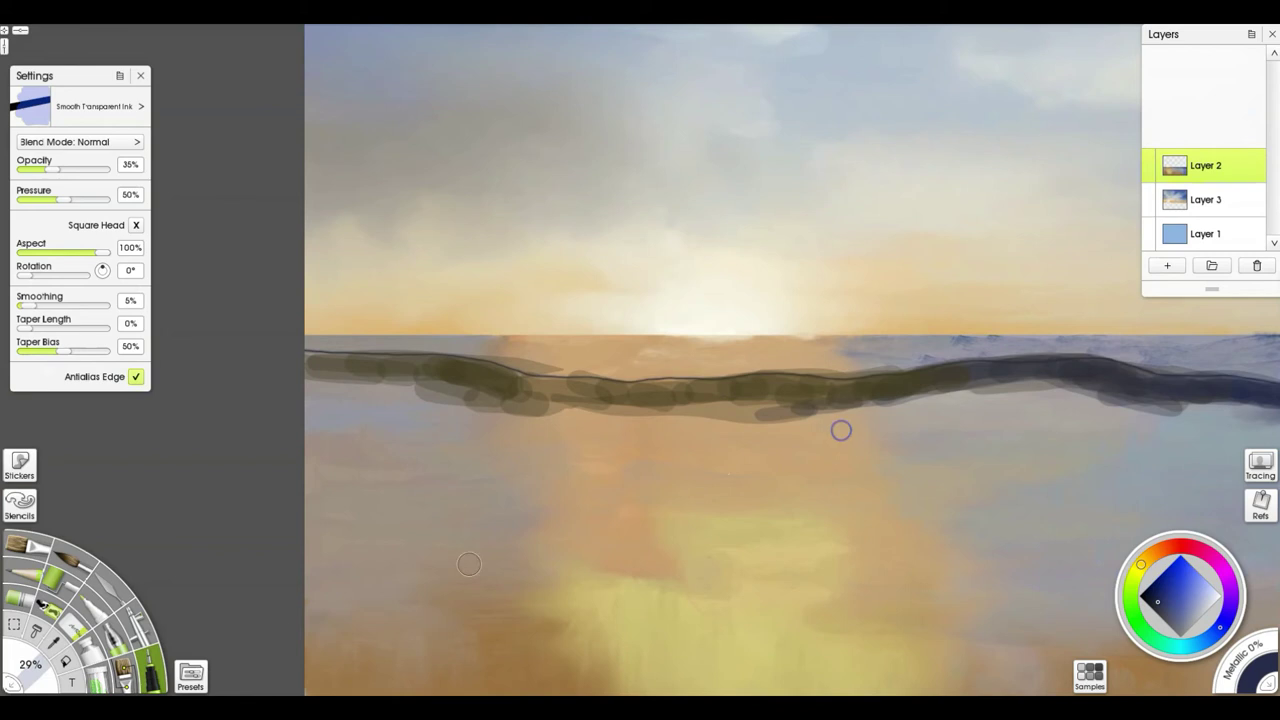
pyautogui.click(128, 678)
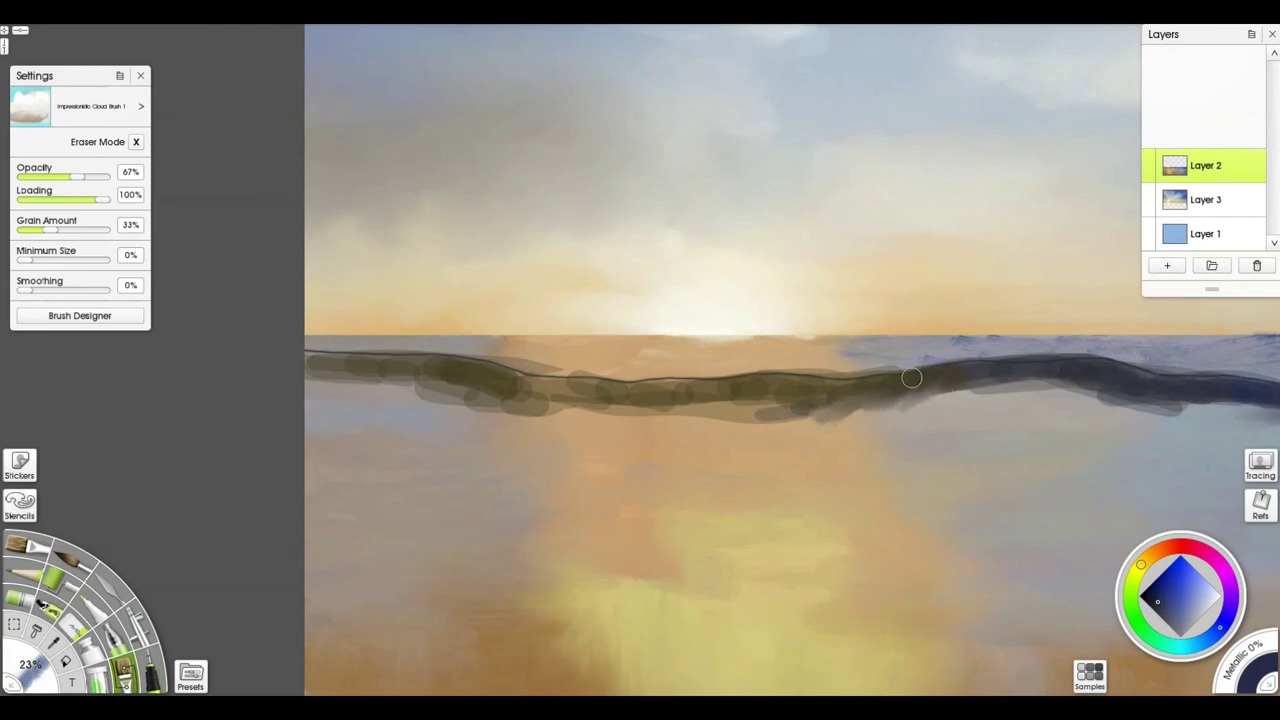
pyautogui.click(190, 676)
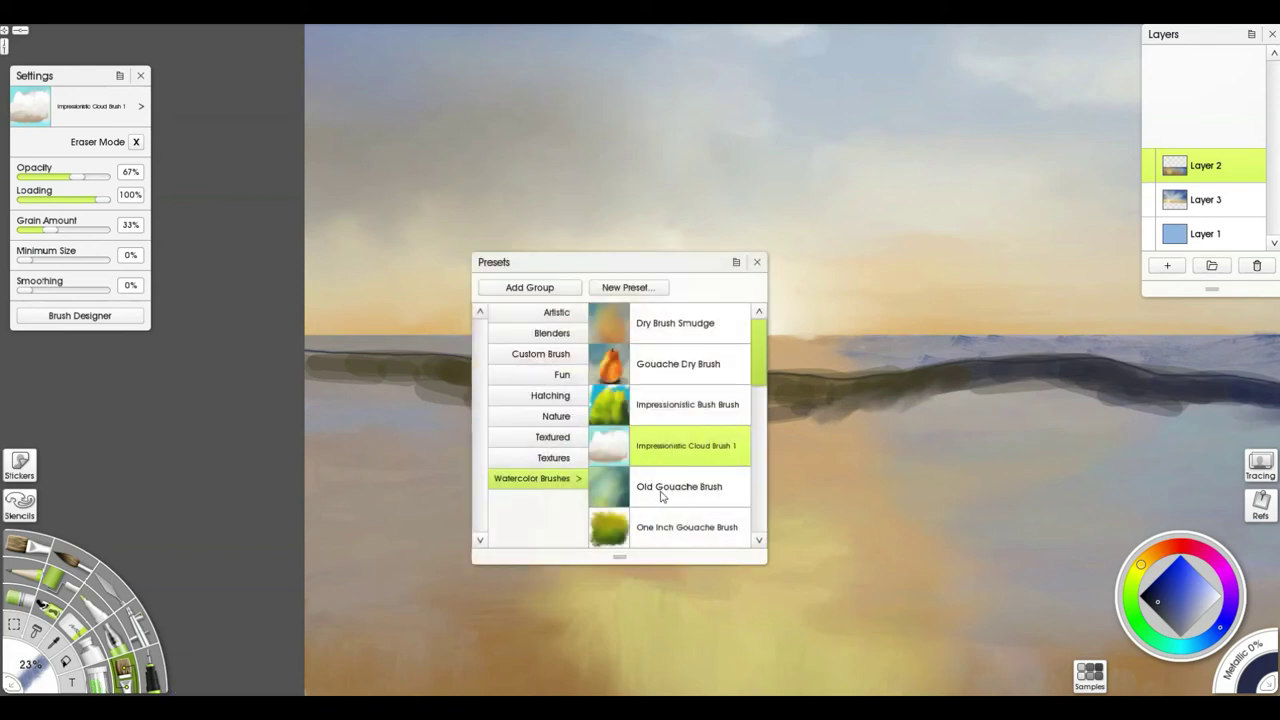
pyautogui.scroll(-2, 661, 496)
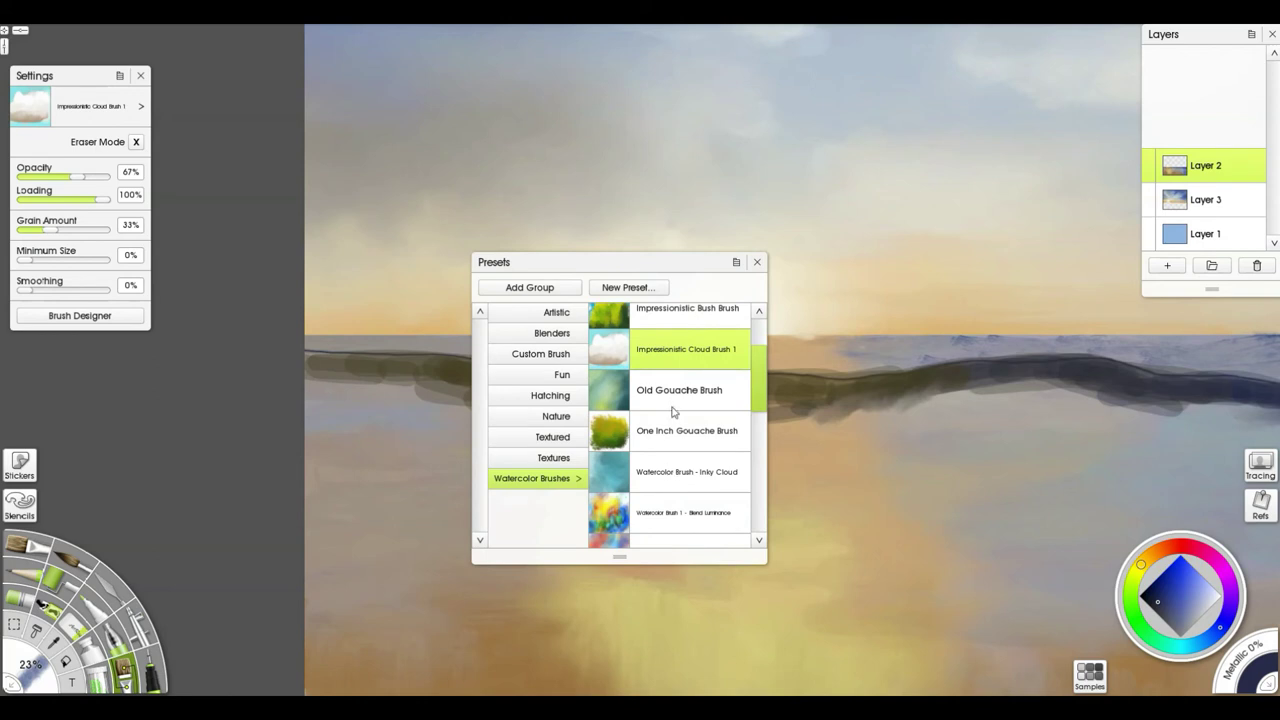
pyautogui.click(674, 400)
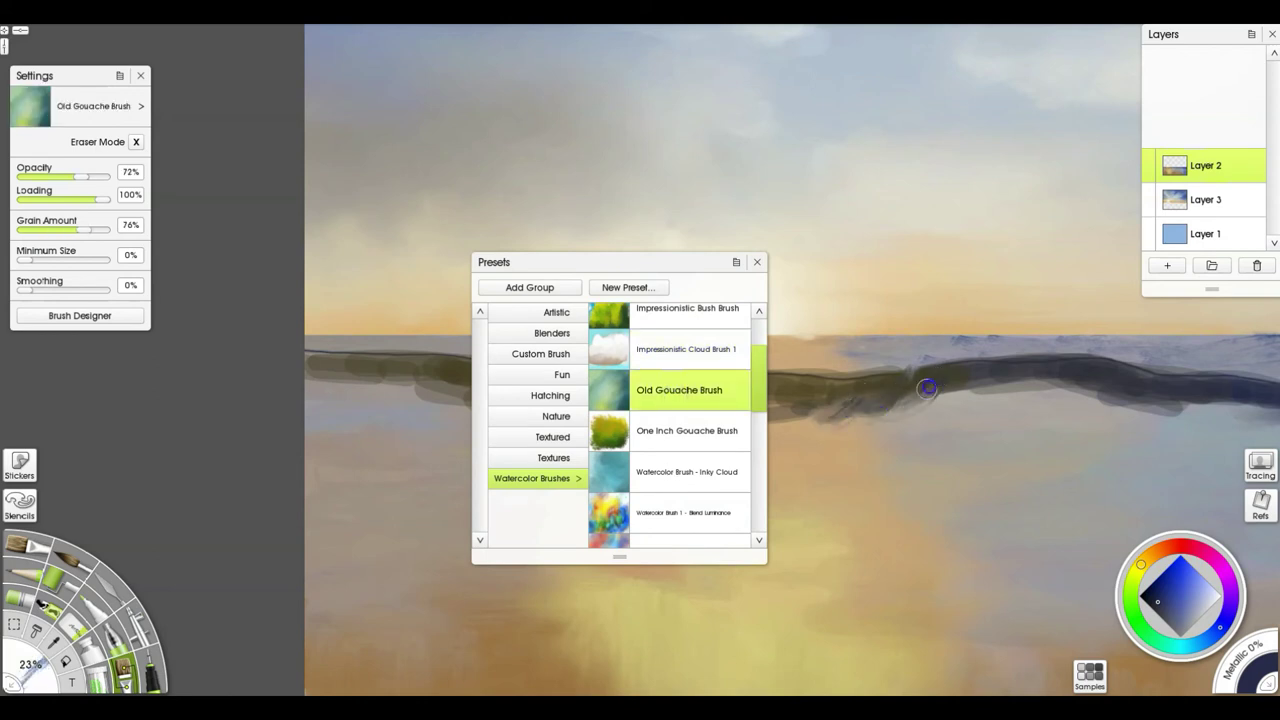
pyautogui.click(676, 465)
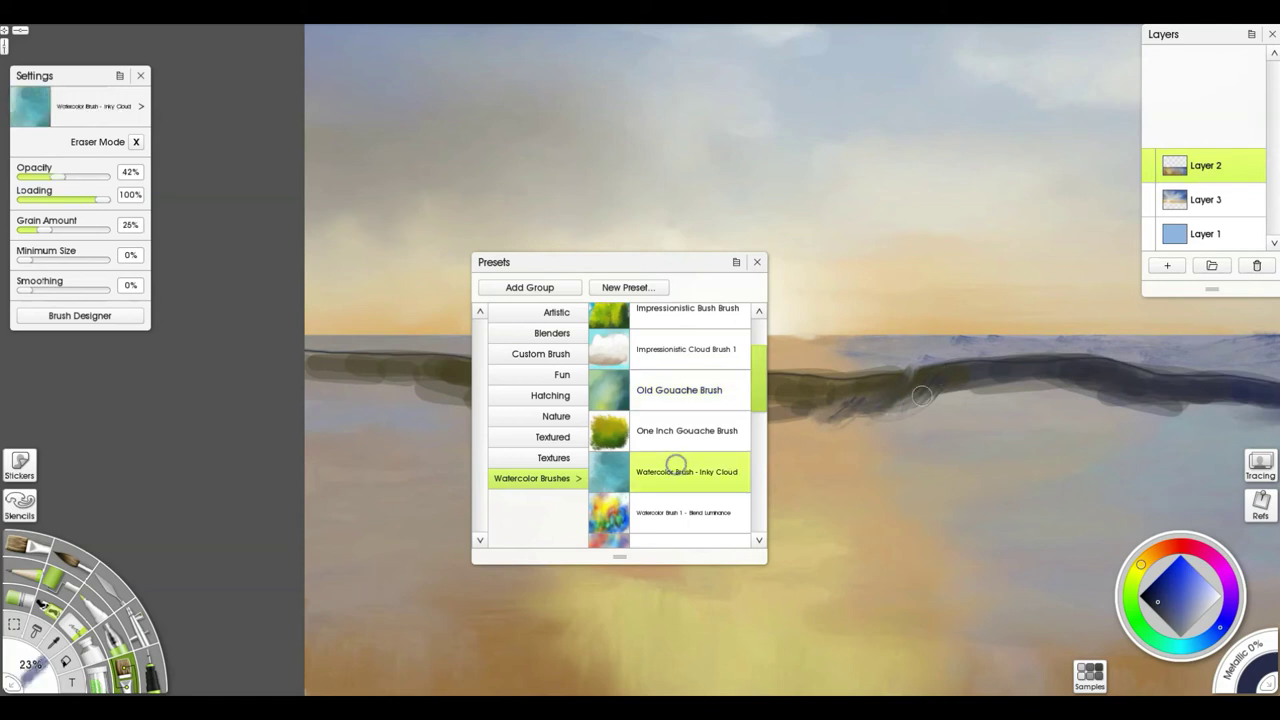
pyautogui.moveTo(966, 388)
pyautogui.mouseDown()
pyautogui.moveTo(942, 407)
pyautogui.moveTo(971, 388)
pyautogui.moveTo(908, 394)
pyautogui.mouseUp()
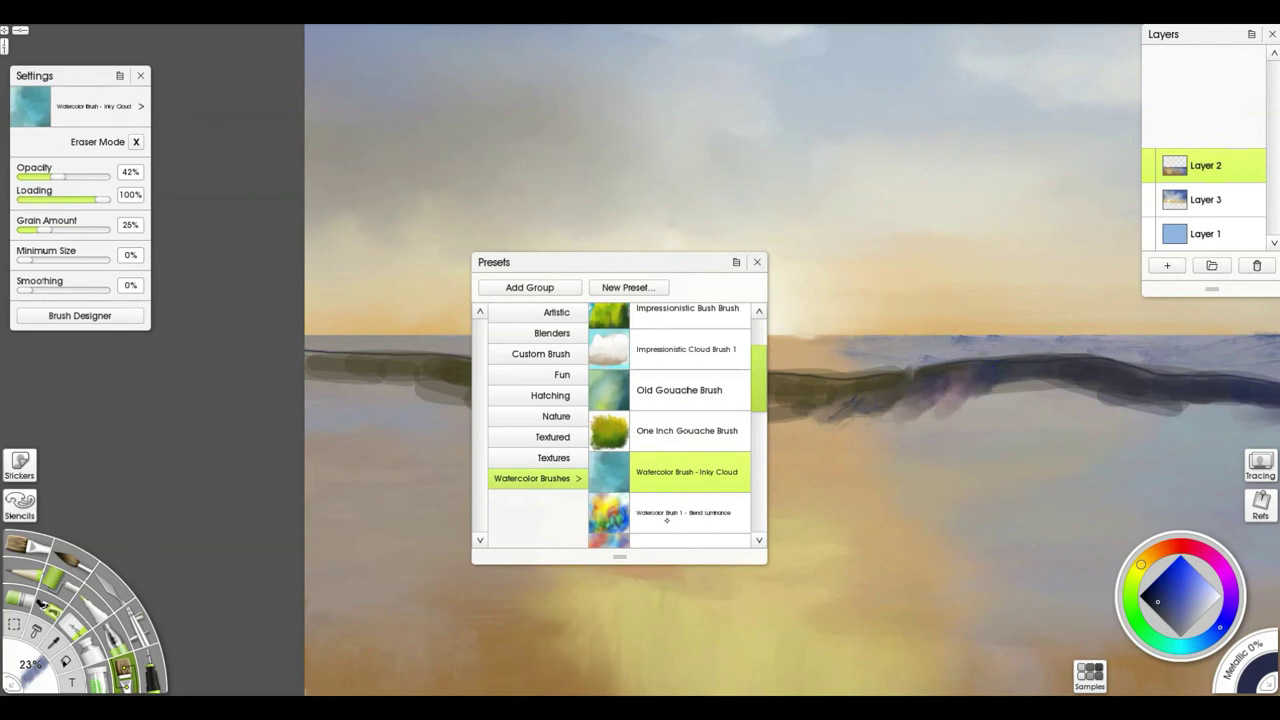
# Step: Smooth the dark wave from the centre crest to the canvas's left edge with the Gouache Dry Brush at 23% size
pyautogui.moveTo(762, 364); pyautogui.dragTo(759, 319)
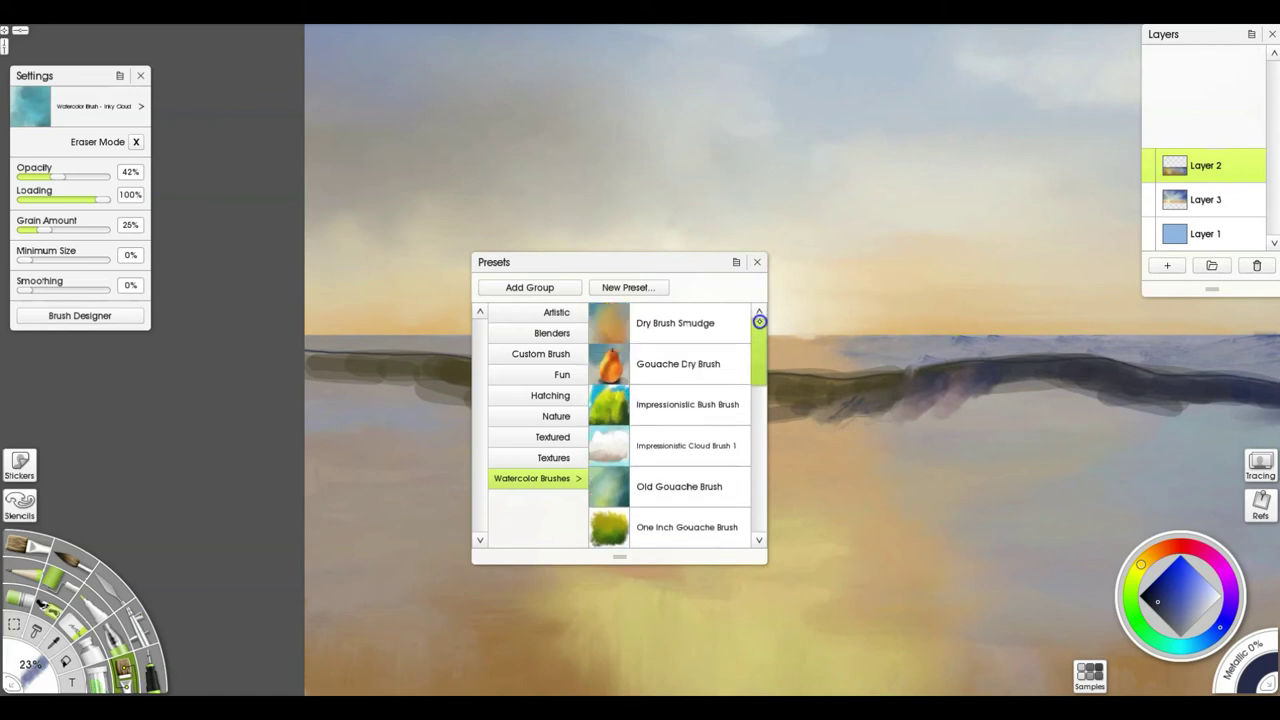
pyautogui.click(685, 364)
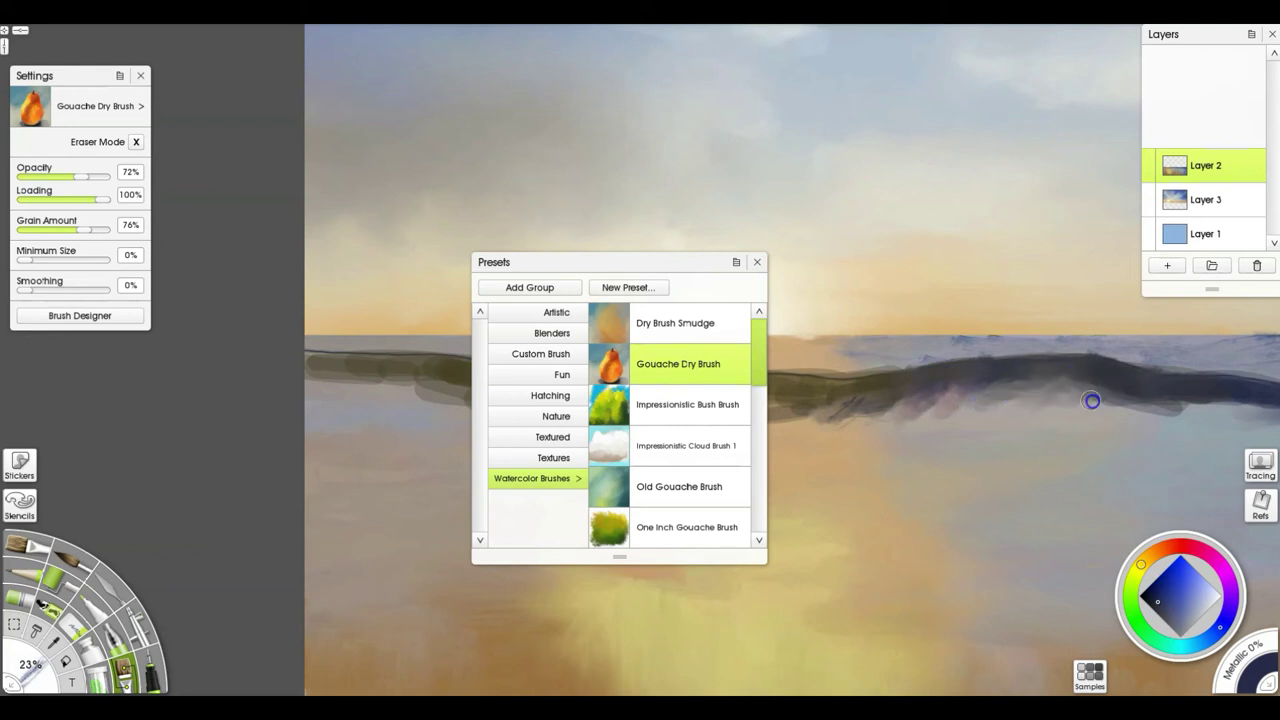
pyautogui.moveTo(1092, 402)
pyautogui.mouseDown()
pyautogui.moveTo(1195, 417)
pyautogui.moveTo(1073, 380)
pyautogui.moveTo(956, 401)
pyautogui.moveTo(988, 414)
pyautogui.moveTo(979, 391)
pyautogui.moveTo(960, 388)
pyautogui.moveTo(828, 414)
pyautogui.mouseUp()
pyautogui.click(757, 262)
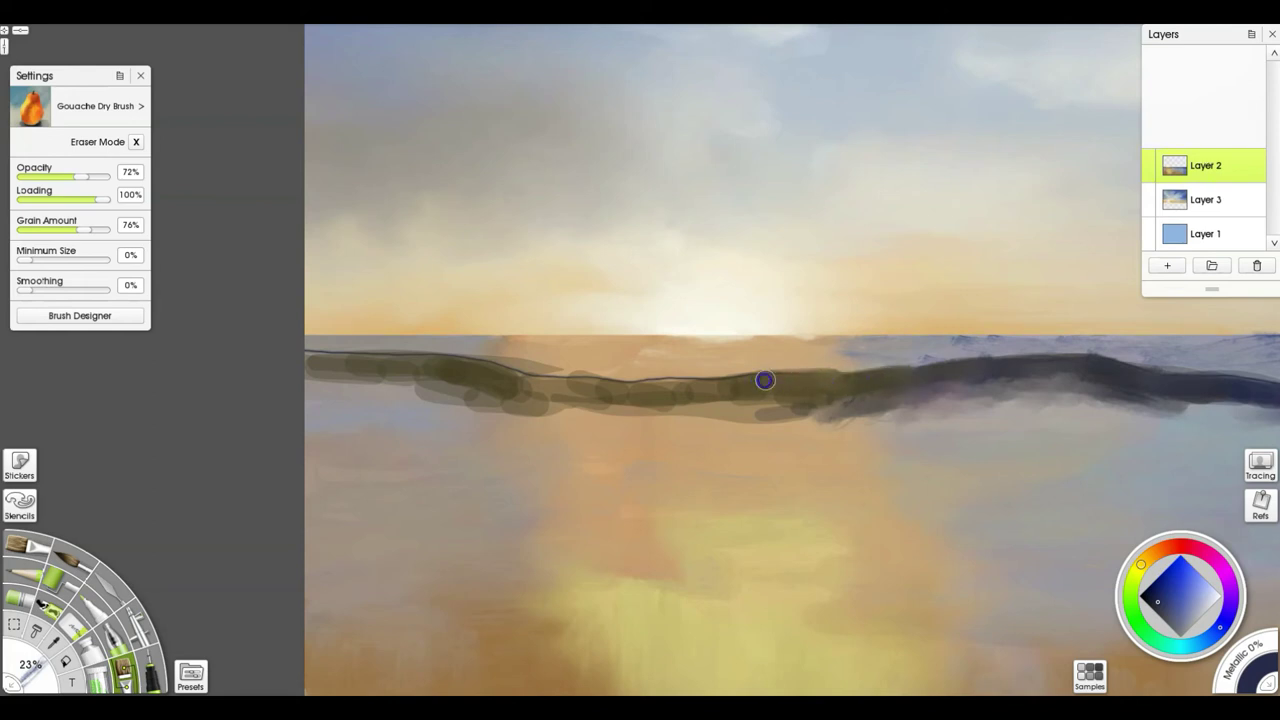
pyautogui.moveTo(750, 386)
pyautogui.mouseDown()
pyautogui.moveTo(811, 406)
pyautogui.moveTo(740, 414)
pyautogui.moveTo(803, 417)
pyautogui.moveTo(767, 419)
pyautogui.moveTo(780, 391)
pyautogui.moveTo(743, 400)
pyautogui.moveTo(723, 386)
pyautogui.moveTo(668, 387)
pyautogui.mouseUp()
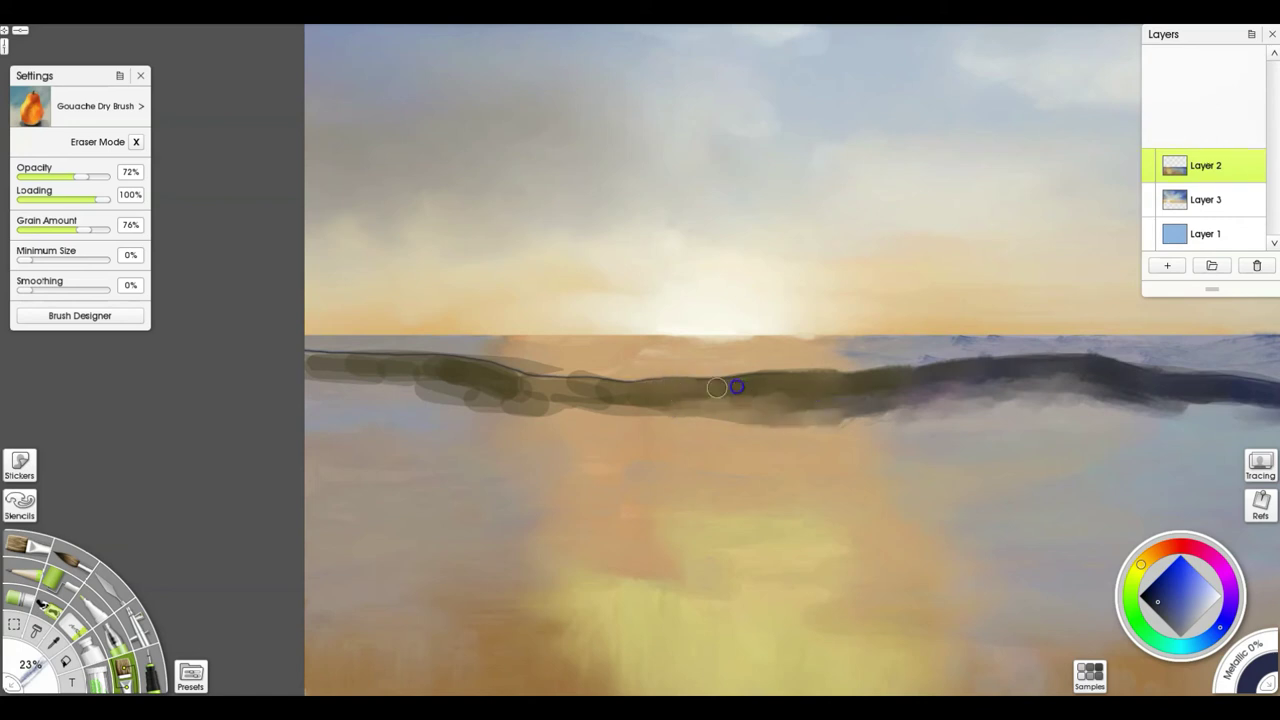
pyautogui.moveTo(650, 392)
pyautogui.mouseDown()
pyautogui.moveTo(538, 385)
pyautogui.moveTo(517, 371)
pyautogui.moveTo(590, 389)
pyautogui.moveTo(474, 361)
pyautogui.moveTo(524, 377)
pyautogui.moveTo(303, 358)
pyautogui.moveTo(400, 365)
pyautogui.moveTo(399, 391)
pyautogui.moveTo(516, 416)
pyautogui.moveTo(594, 405)
pyautogui.moveTo(537, 397)
pyautogui.moveTo(603, 413)
pyautogui.moveTo(623, 397)
pyautogui.moveTo(665, 407)
pyautogui.moveTo(756, 392)
pyautogui.moveTo(837, 417)
pyautogui.moveTo(689, 427)
pyautogui.moveTo(848, 421)
pyautogui.moveTo(870, 397)
pyautogui.moveTo(924, 401)
pyautogui.moveTo(978, 389)
pyautogui.moveTo(971, 378)
pyautogui.moveTo(1162, 409)
pyautogui.moveTo(1188, 387)
pyautogui.mouseUp()
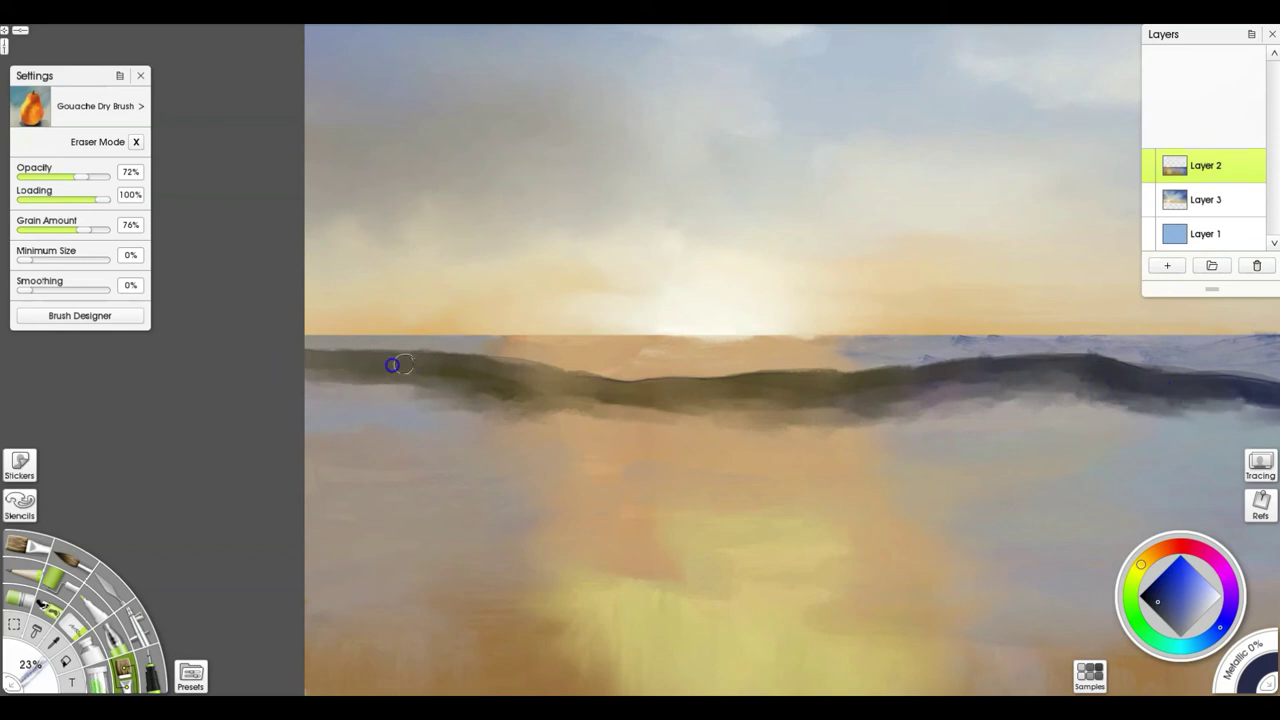
pyautogui.moveTo(1019, 413); pyautogui.dragTo(363, 340)
# Step: Soften the wave's underside from the centre to the canvas's right edge and back to the left edge with the Gouache Dry Brush
pyautogui.moveTo(844, 350)
pyautogui.mouseDown()
pyautogui.moveTo(807, 338)
pyautogui.moveTo(877, 327)
pyautogui.moveTo(1150, 340)
pyautogui.moveTo(897, 351)
pyautogui.moveTo(1092, 349)
pyautogui.moveTo(974, 340)
pyautogui.moveTo(1077, 334)
pyautogui.moveTo(973, 315)
pyautogui.moveTo(710, 319)
pyautogui.moveTo(844, 324)
pyautogui.moveTo(672, 319)
pyautogui.moveTo(758, 320)
pyautogui.moveTo(616, 297)
pyautogui.moveTo(683, 311)
pyautogui.moveTo(607, 315)
pyautogui.mouseUp()
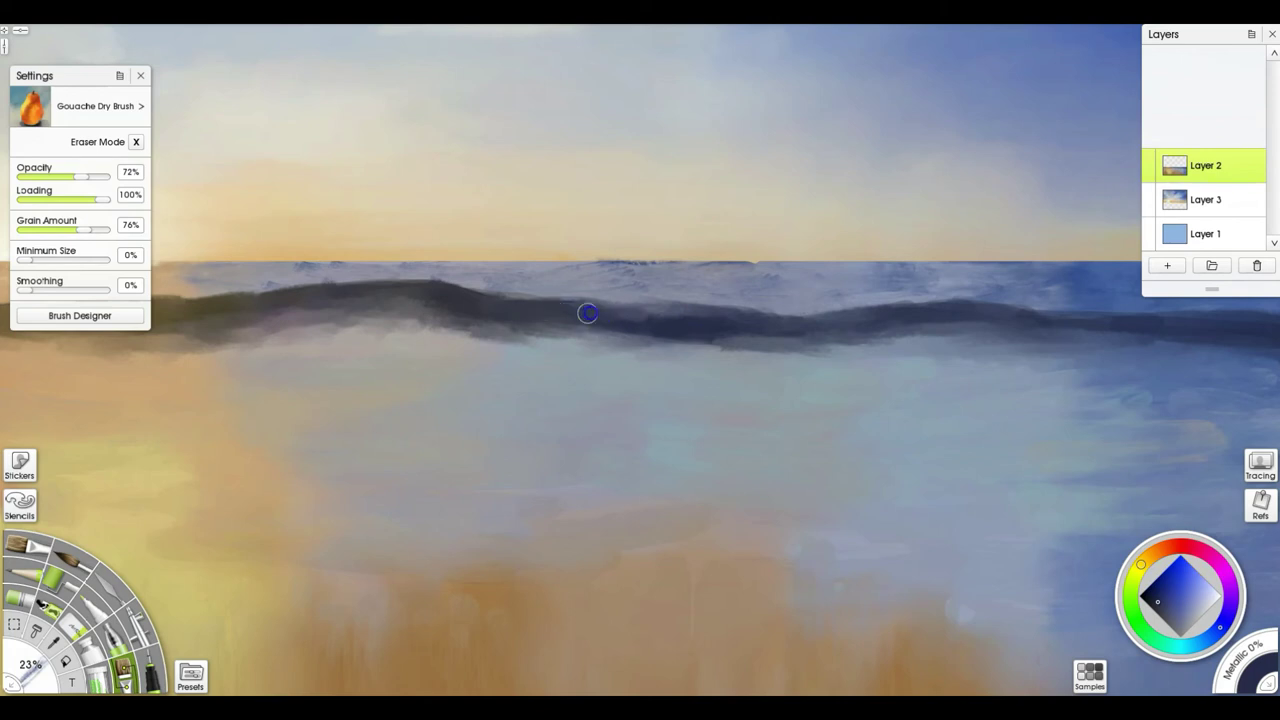
pyautogui.moveTo(491, 310); pyautogui.dragTo(637, 306)
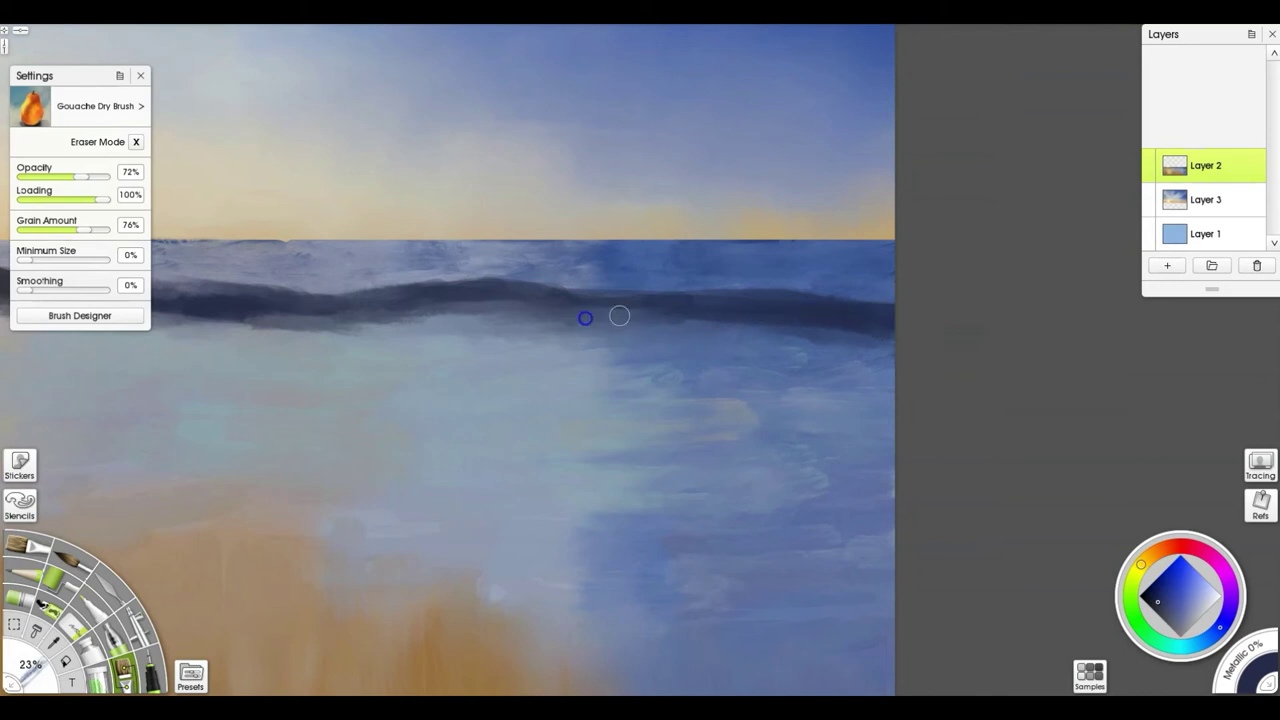
pyautogui.moveTo(679, 318)
pyautogui.mouseDown()
pyautogui.moveTo(600, 320)
pyautogui.moveTo(847, 333)
pyautogui.moveTo(534, 308)
pyautogui.moveTo(651, 308)
pyautogui.moveTo(498, 288)
pyautogui.moveTo(316, 317)
pyautogui.moveTo(327, 314)
pyautogui.moveTo(243, 311)
pyautogui.moveTo(318, 318)
pyautogui.moveTo(250, 320)
pyautogui.moveTo(293, 335)
pyautogui.moveTo(190, 313)
pyautogui.moveTo(223, 335)
pyautogui.moveTo(403, 335)
pyautogui.moveTo(306, 323)
pyautogui.mouseUp()
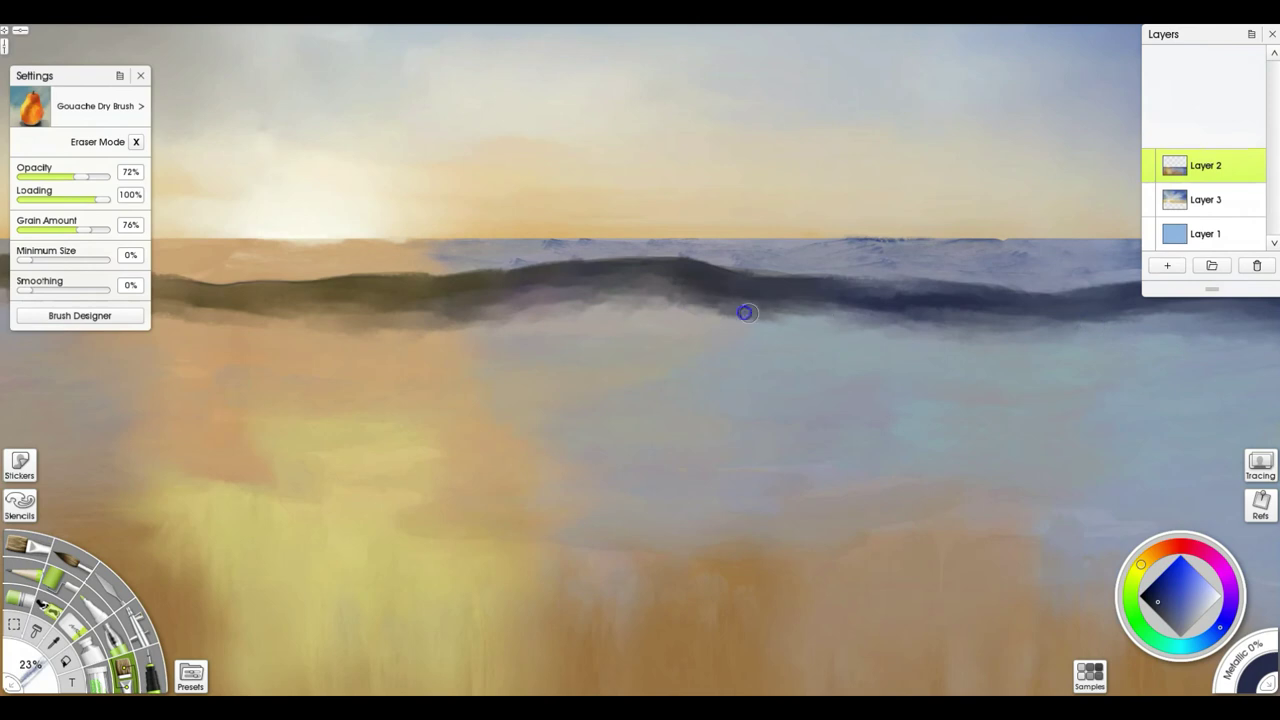
pyautogui.moveTo(745, 313)
pyautogui.mouseDown()
pyautogui.moveTo(704, 323)
pyautogui.moveTo(807, 307)
pyautogui.moveTo(438, 314)
pyautogui.moveTo(424, 327)
pyautogui.moveTo(463, 324)
pyautogui.moveTo(405, 327)
pyautogui.moveTo(482, 334)
pyautogui.moveTo(343, 321)
pyautogui.moveTo(439, 302)
pyautogui.moveTo(220, 306)
pyautogui.moveTo(376, 305)
pyautogui.moveTo(297, 290)
pyautogui.moveTo(403, 291)
pyautogui.moveTo(269, 297)
pyautogui.mouseUp()
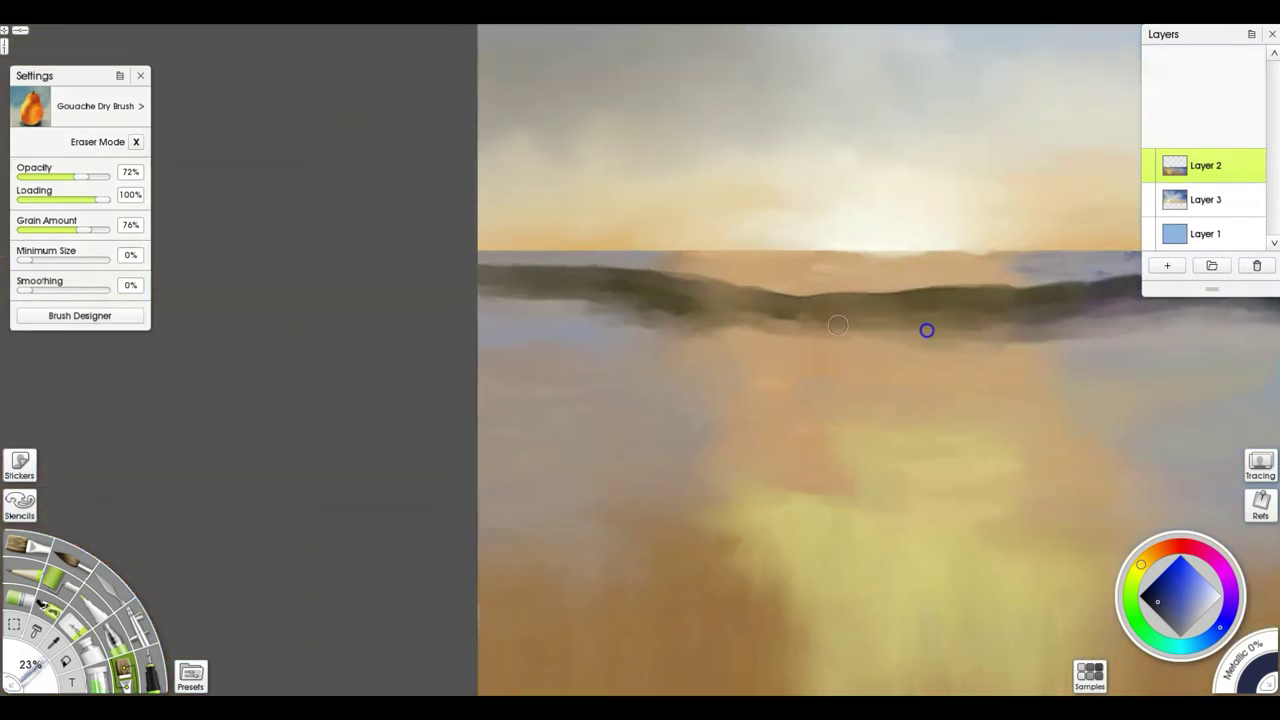
pyautogui.moveTo(927, 330)
pyautogui.mouseDown()
pyautogui.moveTo(678, 312)
pyautogui.moveTo(724, 333)
pyautogui.moveTo(564, 307)
pyautogui.moveTo(682, 311)
pyautogui.moveTo(492, 300)
pyautogui.moveTo(558, 293)
pyautogui.moveTo(511, 293)
pyautogui.moveTo(700, 337)
pyautogui.moveTo(652, 338)
pyautogui.moveTo(837, 336)
pyautogui.moveTo(619, 305)
pyautogui.moveTo(835, 325)
pyautogui.moveTo(727, 322)
pyautogui.mouseUp()
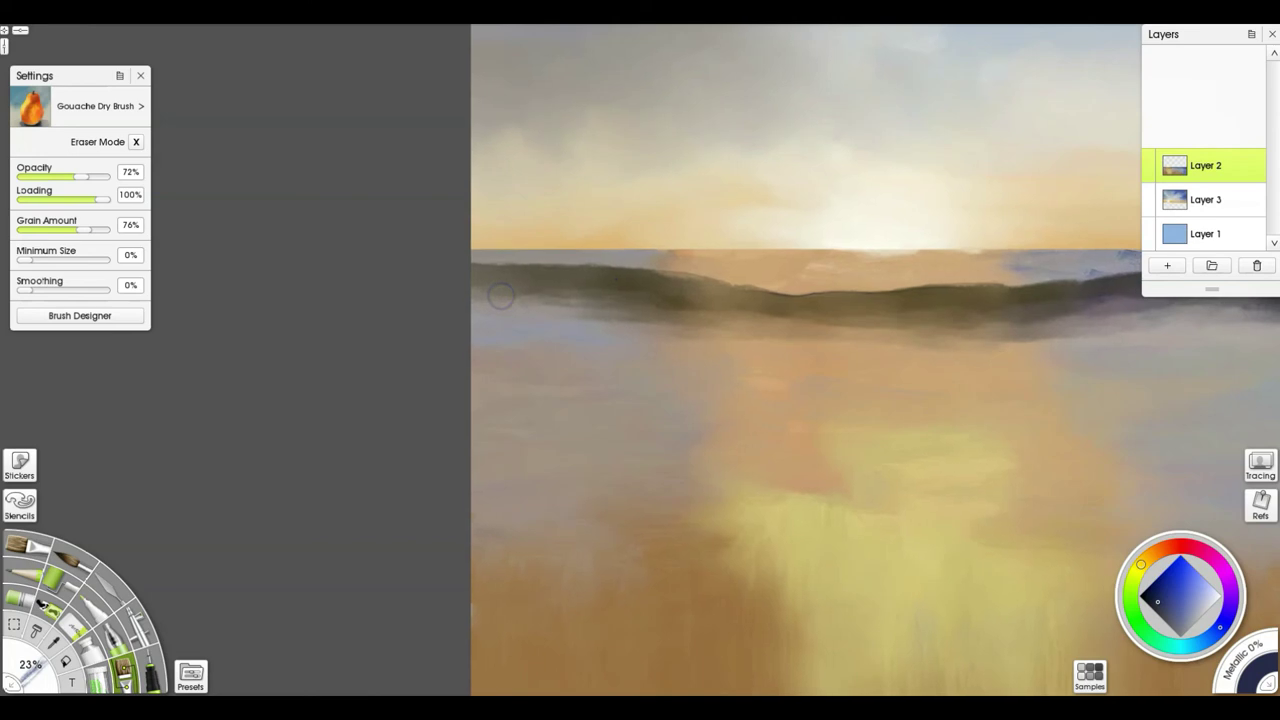
pyautogui.moveTo(1006, 363); pyautogui.dragTo(540, 371)
pyautogui.moveTo(752, 325); pyautogui.dragTo(1096, 335)
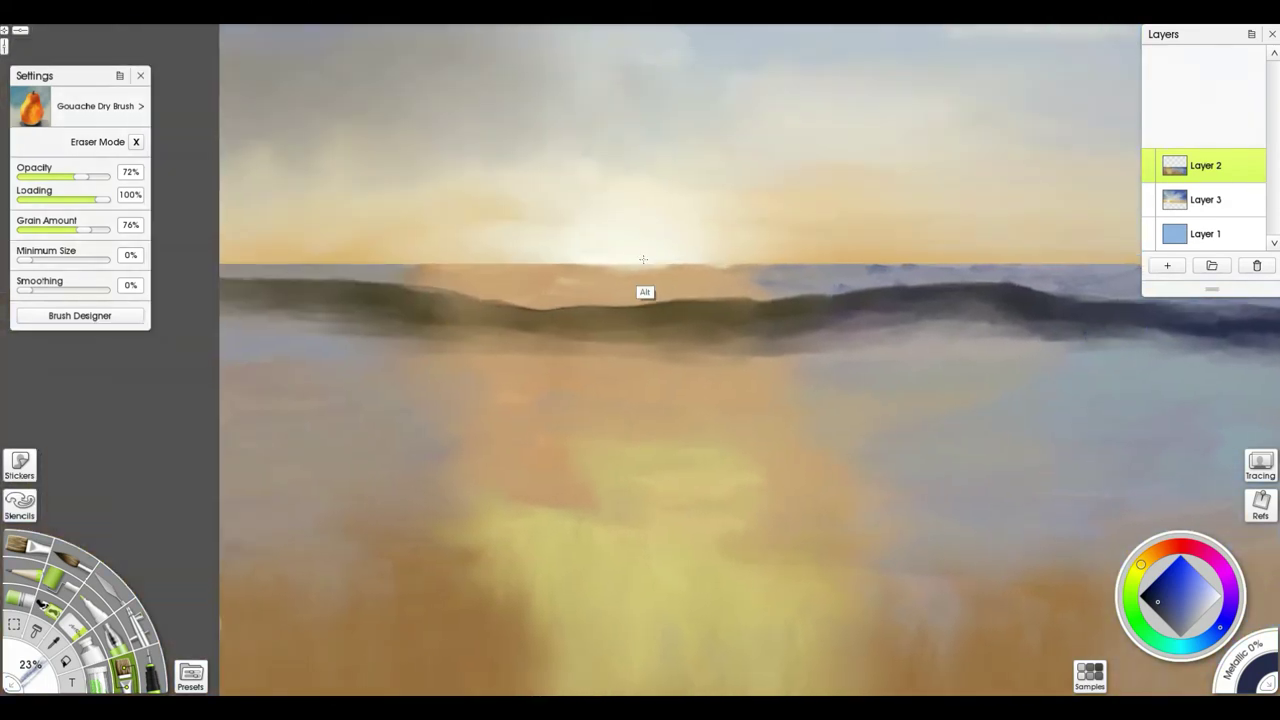
# Step: Paint a cream-white sun reflection down through the wave and onto the water with the Old Gouache Brush at 23% and 34% size
pyautogui.keyDown('alt'); pyautogui.click(596, 262); pyautogui.keyUp('alt')
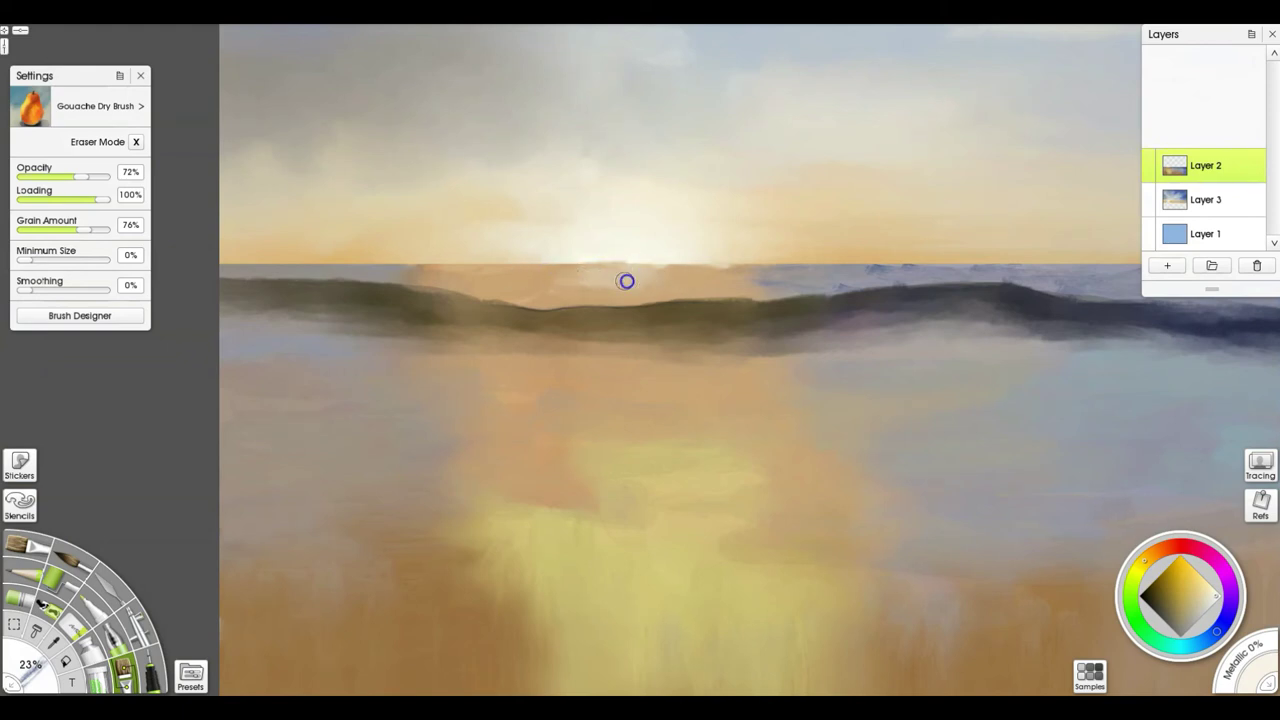
pyautogui.click(189, 674)
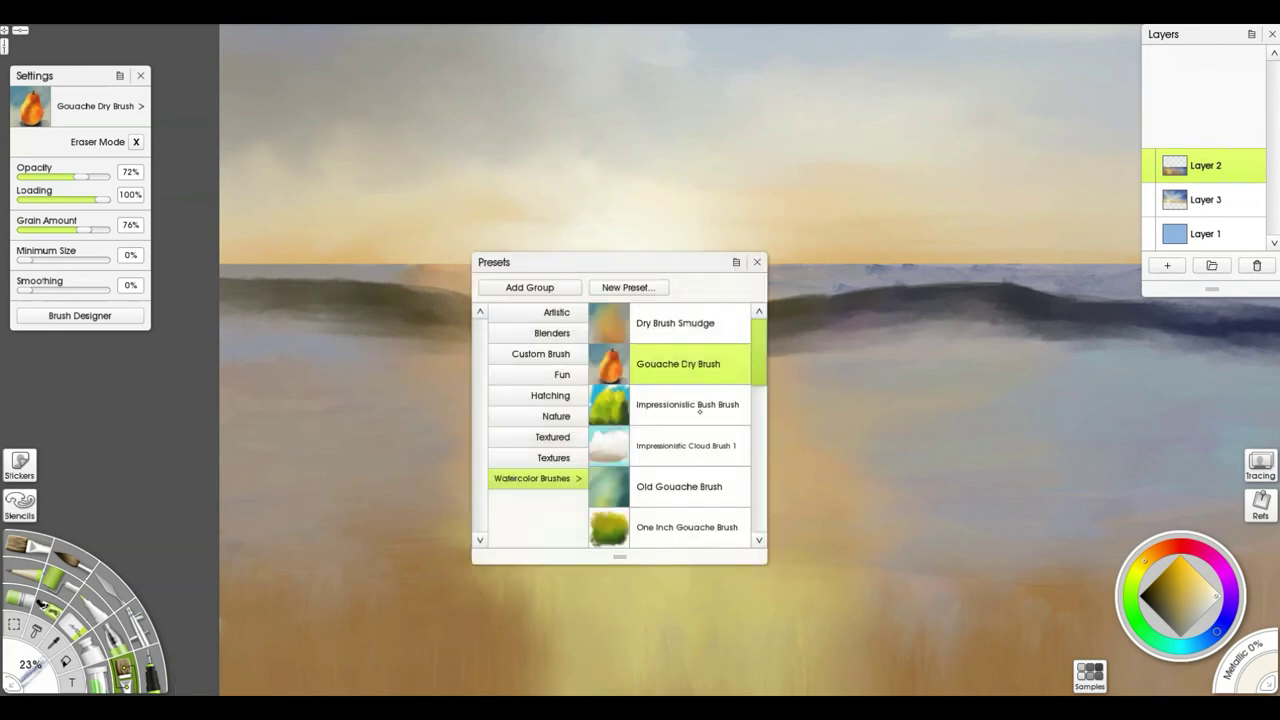
pyautogui.click(705, 405)
pyautogui.click(706, 486)
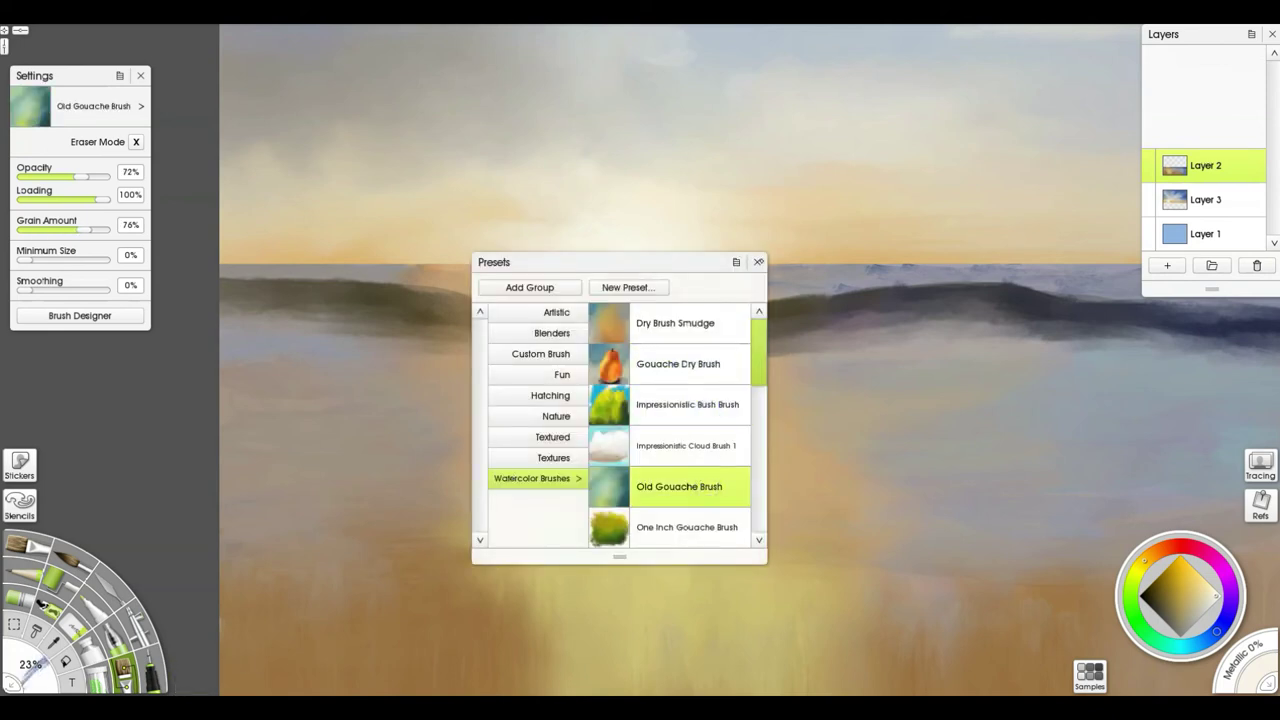
pyautogui.click(757, 262)
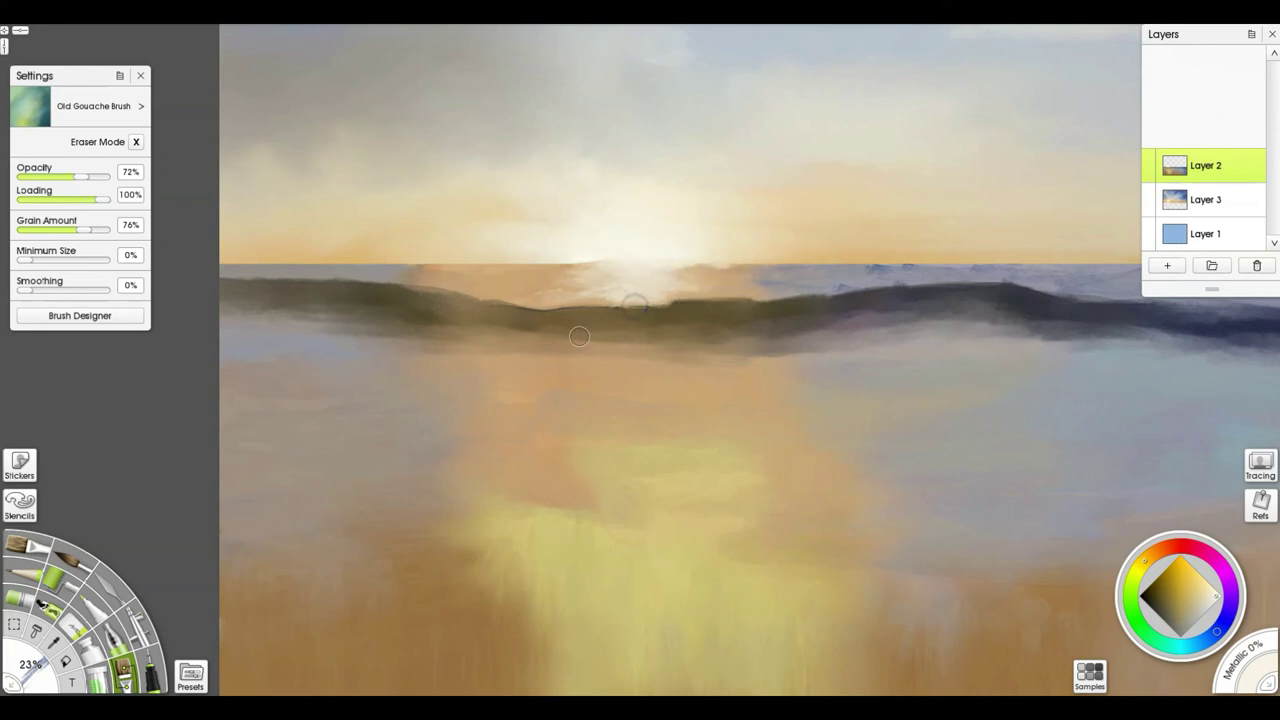
pyautogui.moveTo(579, 335)
pyautogui.mouseDown()
pyautogui.moveTo(614, 331)
pyautogui.moveTo(614, 343)
pyautogui.moveTo(623, 300)
pyautogui.moveTo(631, 354)
pyautogui.moveTo(626, 306)
pyautogui.moveTo(630, 340)
pyautogui.moveTo(646, 345)
pyautogui.moveTo(617, 357)
pyautogui.moveTo(623, 343)
pyautogui.moveTo(677, 349)
pyautogui.moveTo(569, 340)
pyautogui.moveTo(680, 334)
pyautogui.moveTo(575, 353)
pyautogui.moveTo(577, 366)
pyautogui.mouseUp()
pyautogui.moveTo(668, 426); pyautogui.dragTo(785, 444)
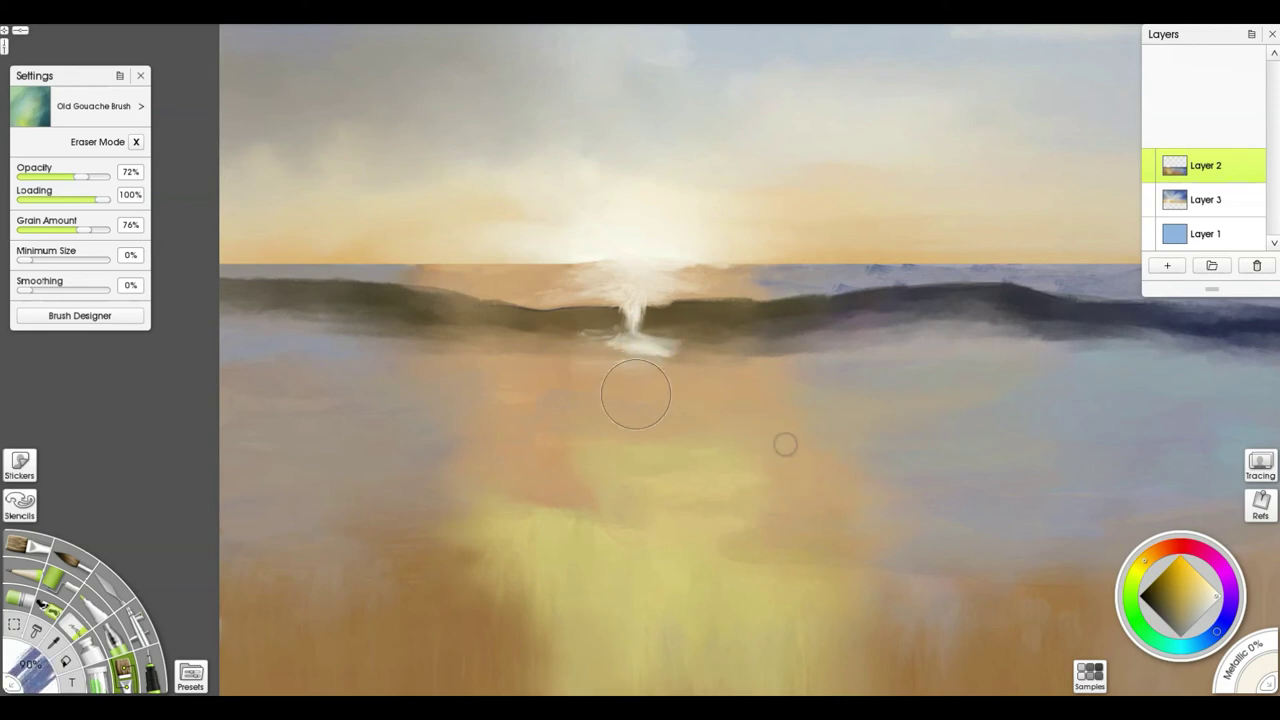
pyautogui.moveTo(640, 360)
pyautogui.mouseDown()
pyautogui.moveTo(679, 382)
pyautogui.moveTo(633, 368)
pyautogui.moveTo(721, 367)
pyautogui.moveTo(668, 384)
pyautogui.moveTo(679, 391)
pyautogui.moveTo(597, 389)
pyautogui.moveTo(663, 373)
pyautogui.moveTo(545, 381)
pyautogui.moveTo(709, 388)
pyautogui.moveTo(591, 385)
pyautogui.moveTo(805, 413)
pyautogui.moveTo(620, 398)
pyautogui.moveTo(788, 406)
pyautogui.moveTo(618, 420)
pyautogui.moveTo(690, 400)
pyautogui.moveTo(616, 392)
pyautogui.moveTo(714, 362)
pyautogui.moveTo(672, 373)
pyautogui.moveTo(644, 358)
pyautogui.moveTo(734, 348)
pyautogui.moveTo(563, 357)
pyautogui.mouseUp()
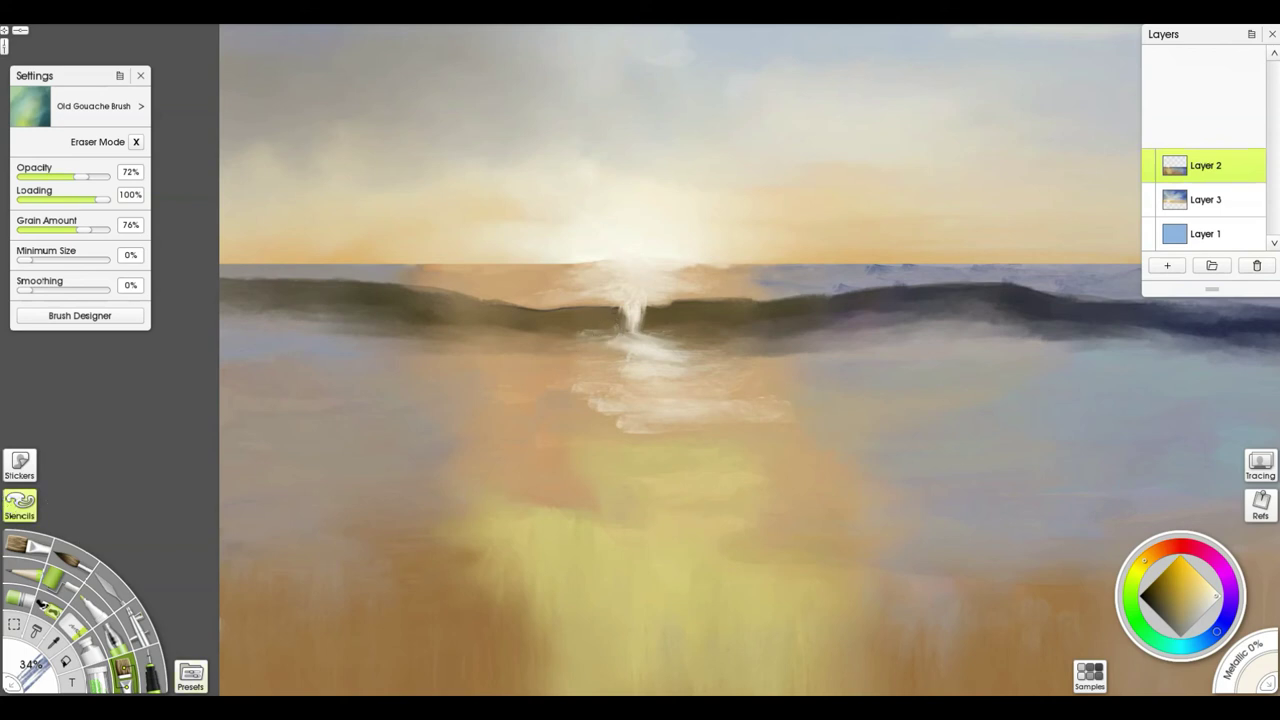
# Step: Place the water-reflection stencil directly beneath the sun with its narrow end below the wave, and stretch it wider than the glow
pyautogui.click(19, 505)
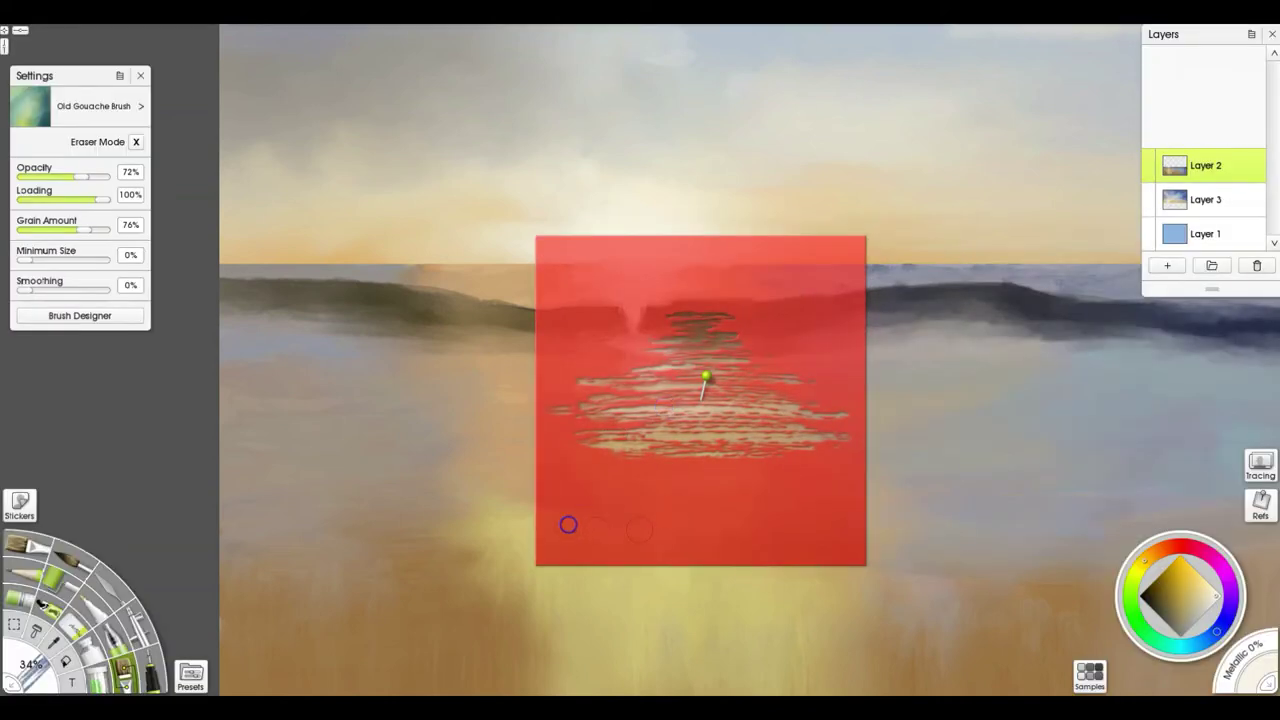
pyautogui.moveTo(676, 522); pyautogui.dragTo(612, 538)
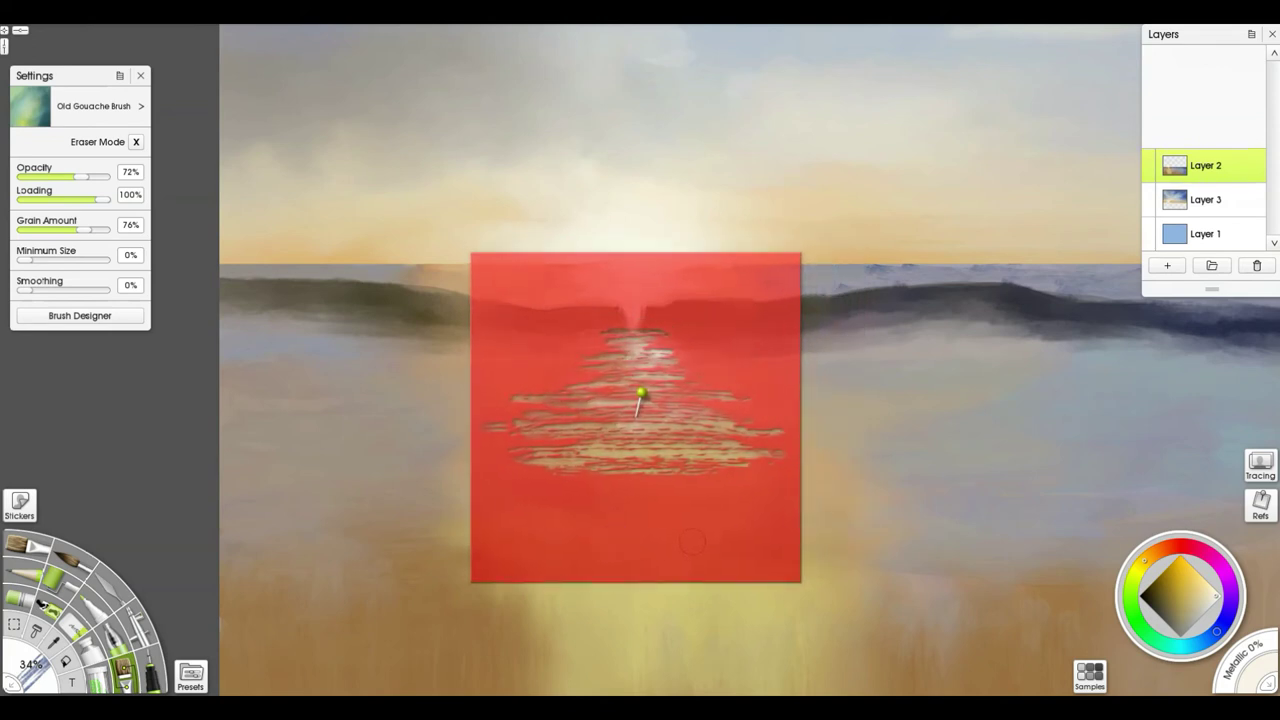
pyautogui.moveTo(692, 541); pyautogui.dragTo(741, 544)
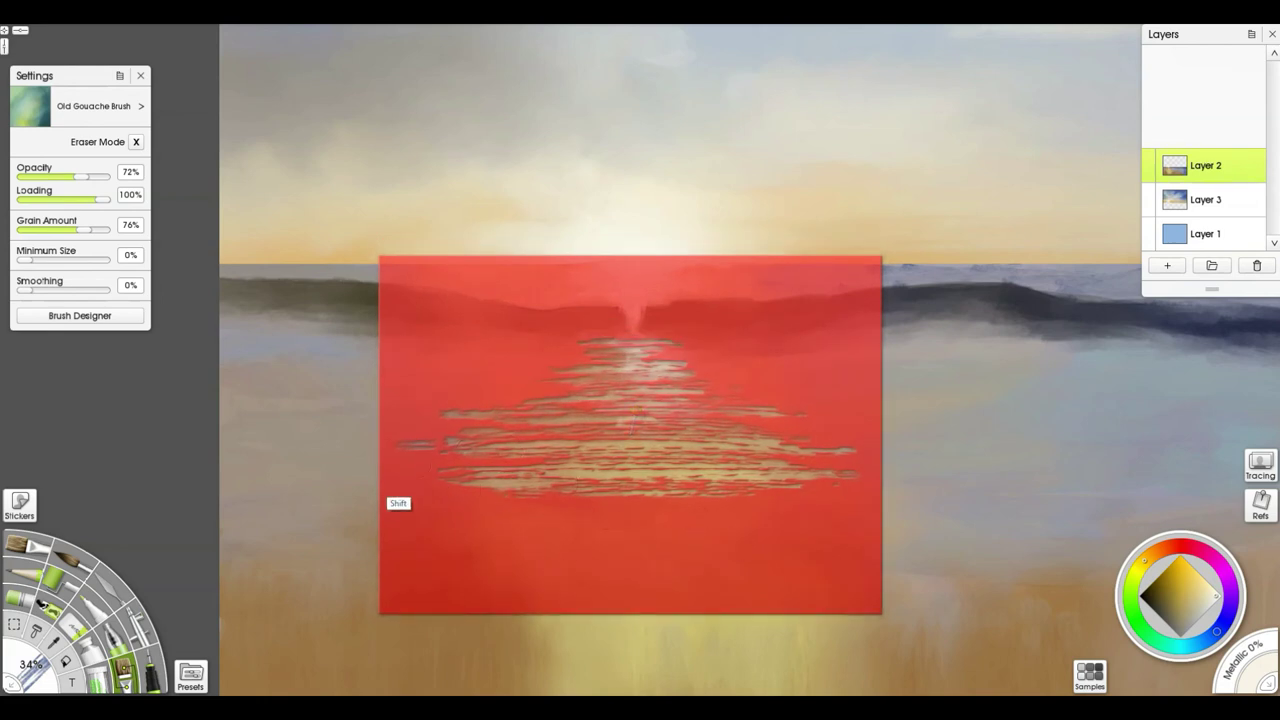
pyautogui.moveTo(245, 520); pyautogui.dragTo(460, 517)
# Step: Paint cream-white glints through the stencil with the Old Gouache Brush at 184% size, and move the stencil off the canvas's left side
pyautogui.moveTo(550, 460)
pyautogui.mouseDown()
pyautogui.moveTo(757, 440)
pyautogui.moveTo(791, 443)
pyautogui.moveTo(714, 451)
pyautogui.moveTo(803, 452)
pyautogui.moveTo(451, 440)
pyautogui.moveTo(646, 371)
pyautogui.moveTo(733, 419)
pyautogui.mouseUp()
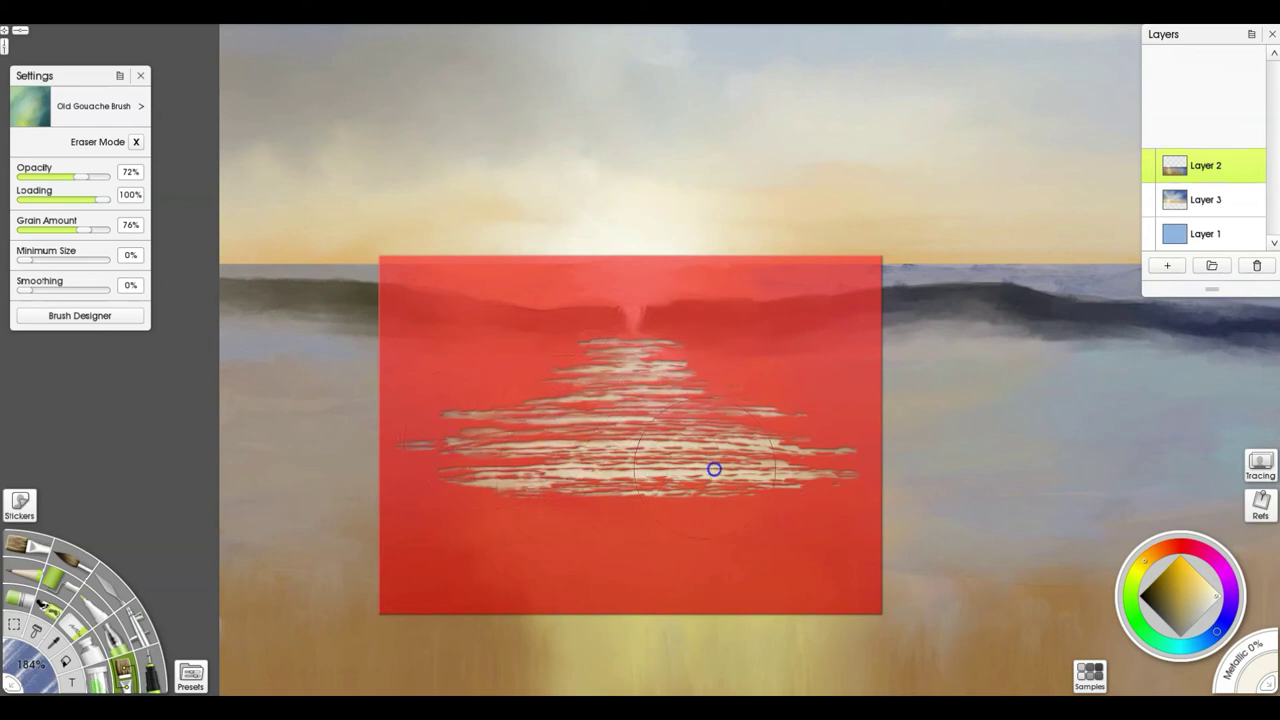
pyautogui.moveTo(636, 409); pyautogui.dragTo(1169, 423)
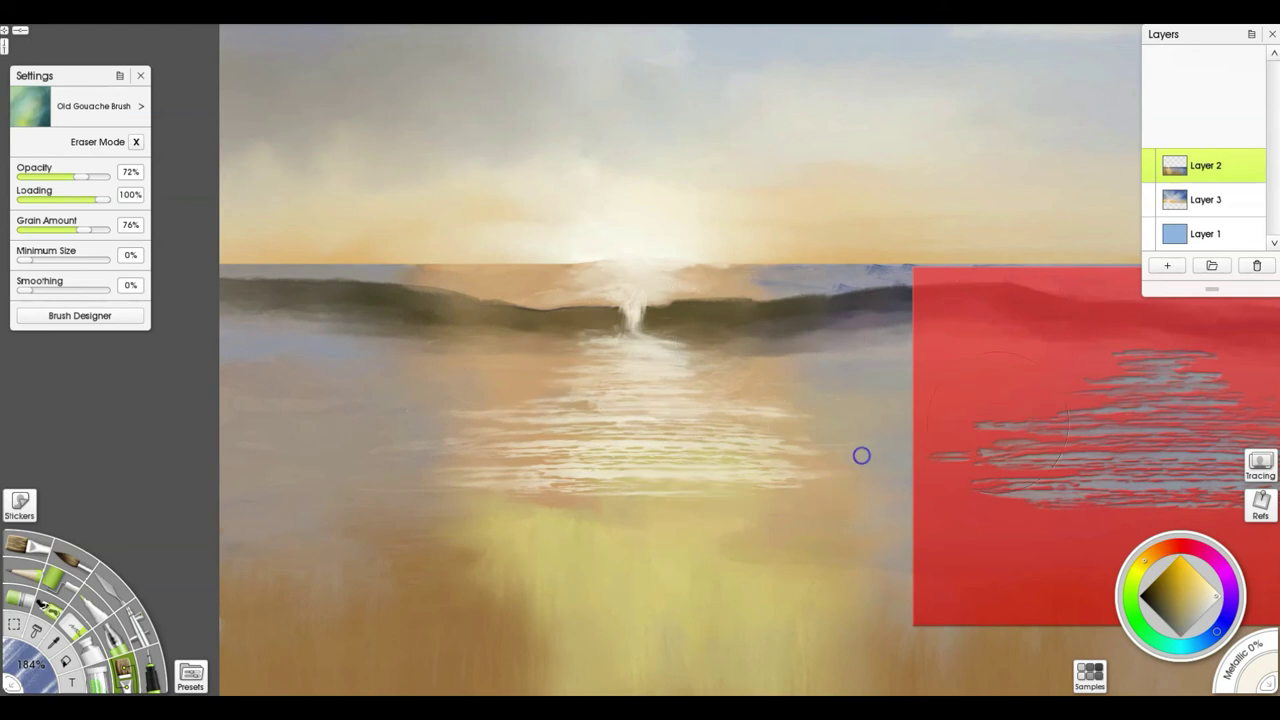
pyautogui.scroll(-2, 664, 409)
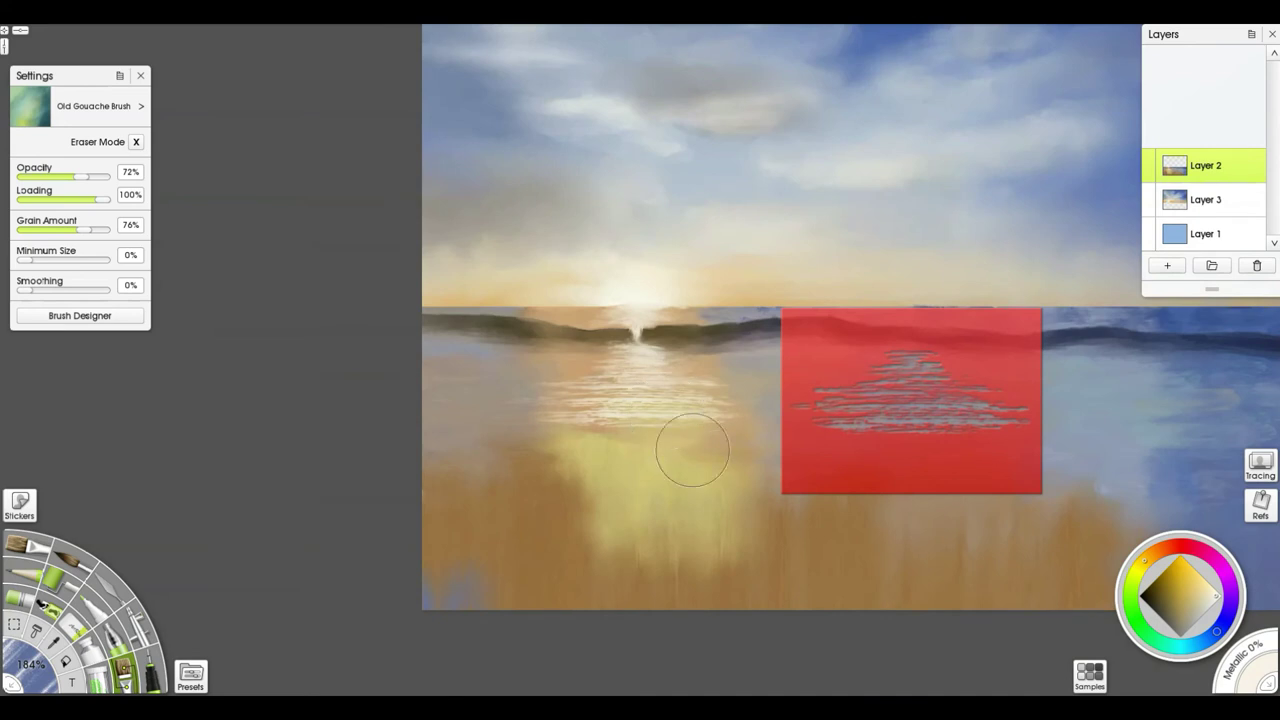
pyautogui.moveTo(835, 469); pyautogui.dragTo(134, 503)
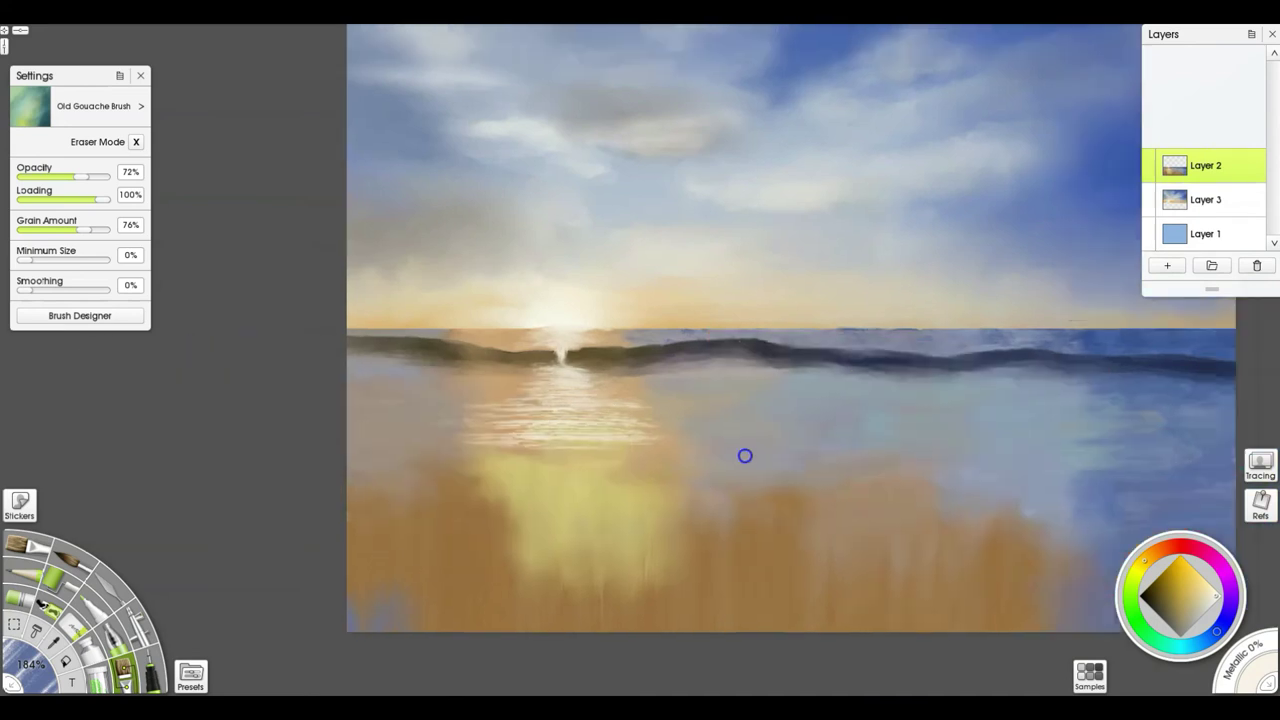
pyautogui.moveTo(745, 456)
pyautogui.mouseDown()
pyautogui.moveTo(554, 494)
pyautogui.moveTo(580, 495)
pyautogui.mouseUp()
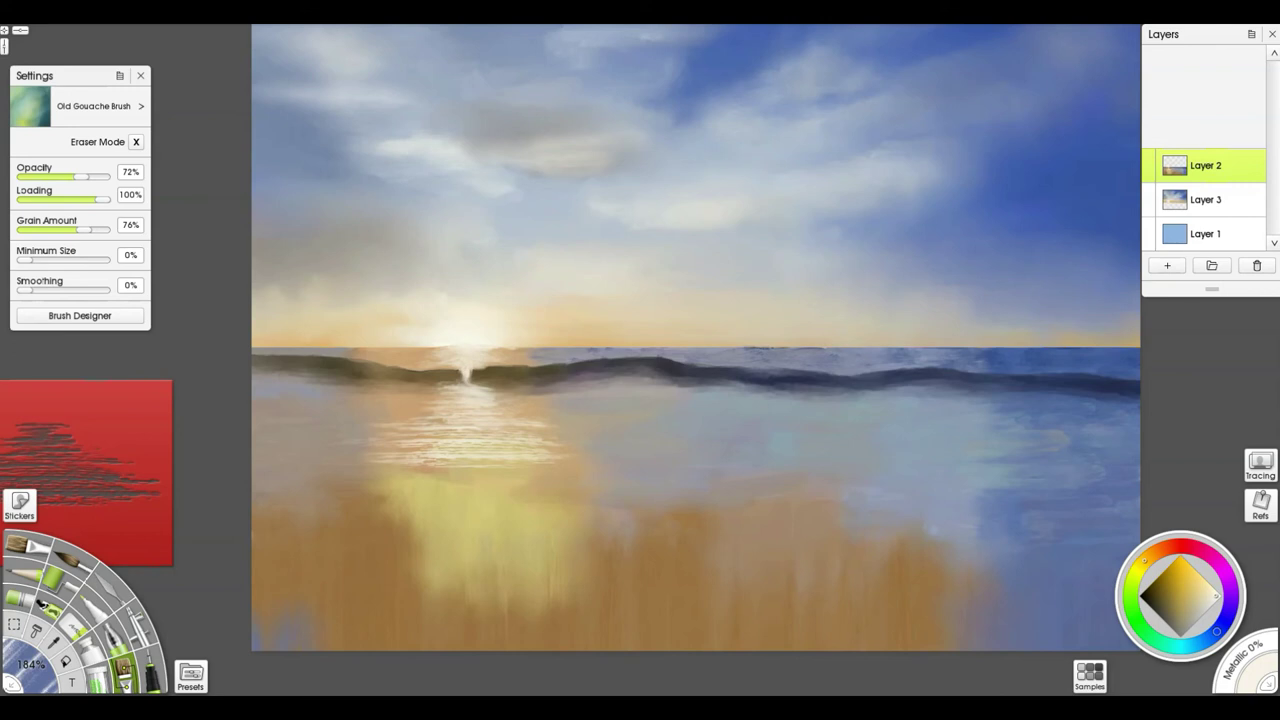
# Step: Place the wave-ripple stencil over the water on the canvas's right side, stretch it wide and low, and tilt it slightly clockwise
pyautogui.moveTo(1134, 457); pyautogui.dragTo(843, 453)
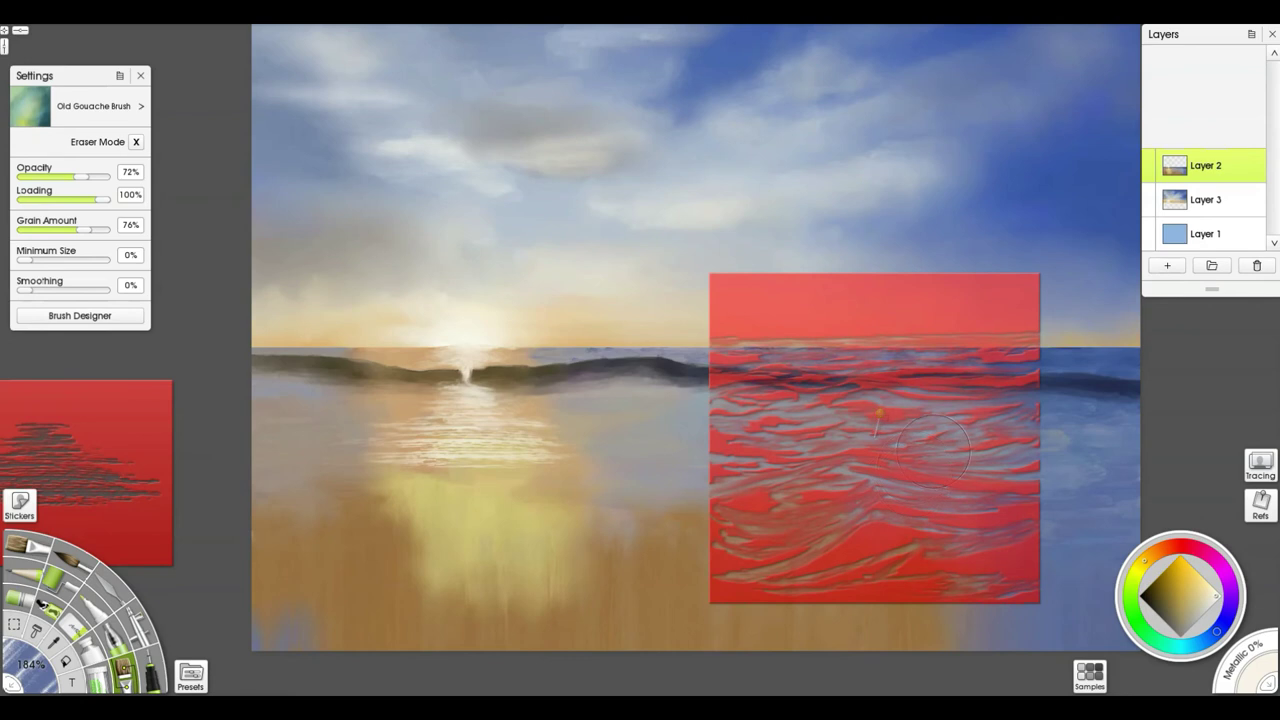
pyautogui.moveTo(922, 459); pyautogui.dragTo(1114, 468)
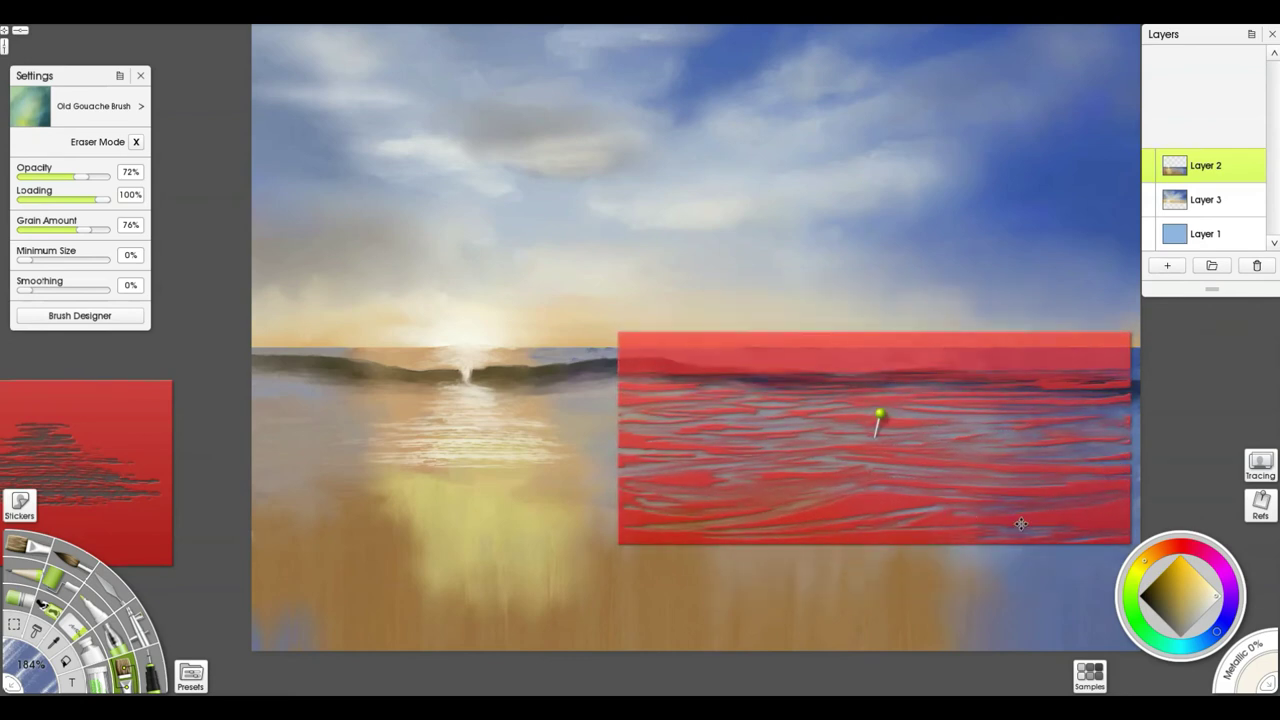
pyautogui.moveTo(1025, 521); pyautogui.dragTo(1067, 517)
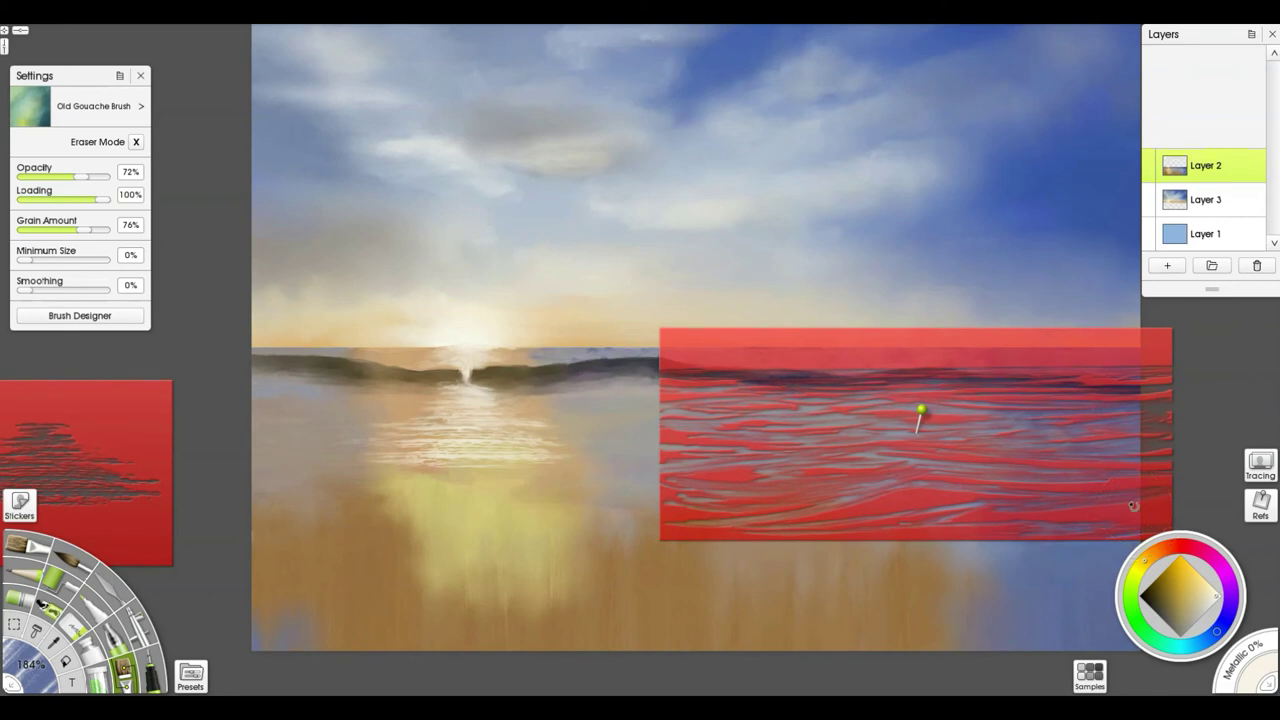
pyautogui.moveTo(1134, 507); pyautogui.dragTo(1127, 517)
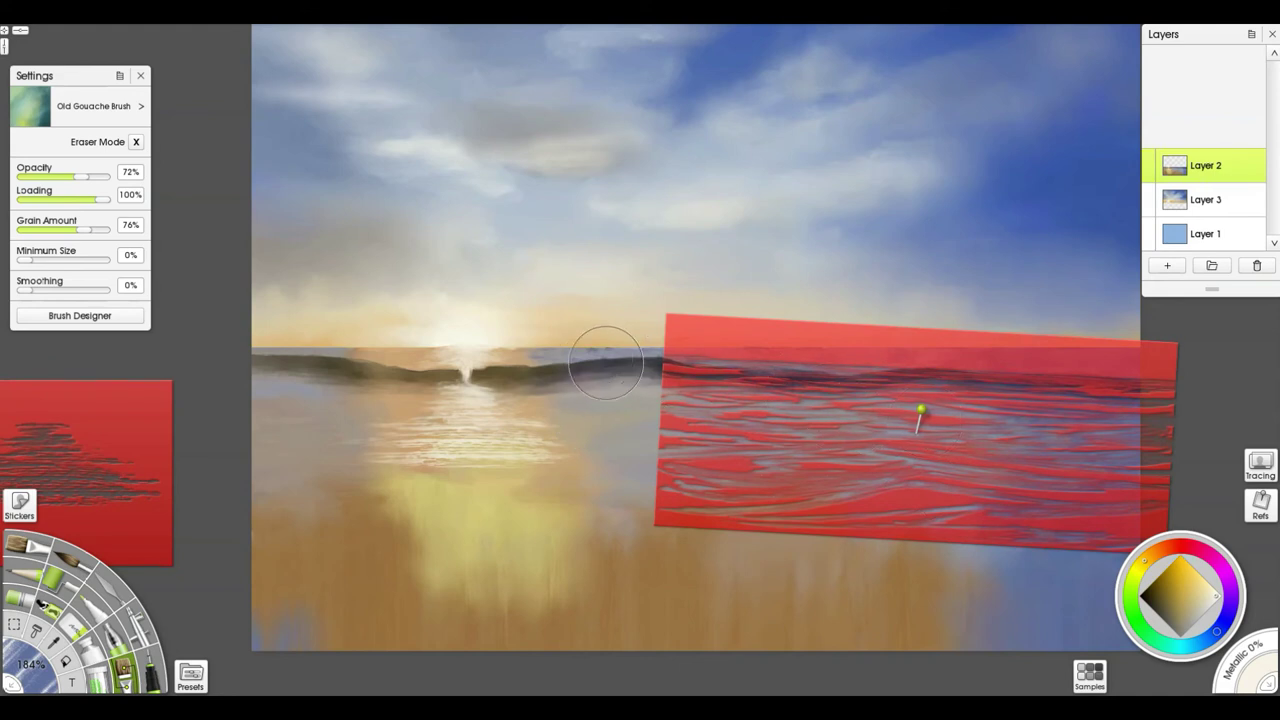
# Step: Paint dark ripples through the stencil in a colour sampled from the wave, shift it toward the reflection for more, and park it over the sky
pyautogui.keyDown('alt'); pyautogui.click(652, 360); pyautogui.keyUp('alt')
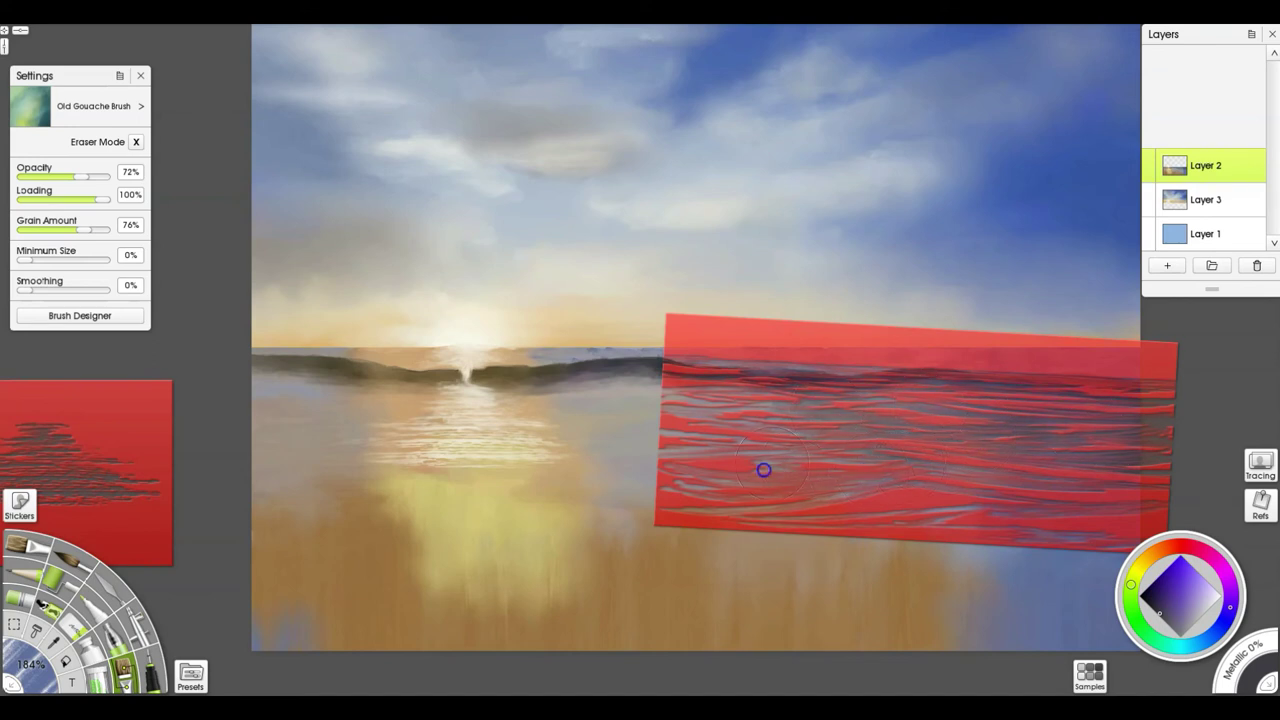
pyautogui.rightClick(852, 370)
pyautogui.moveTo(848, 419); pyautogui.dragTo(685, 419)
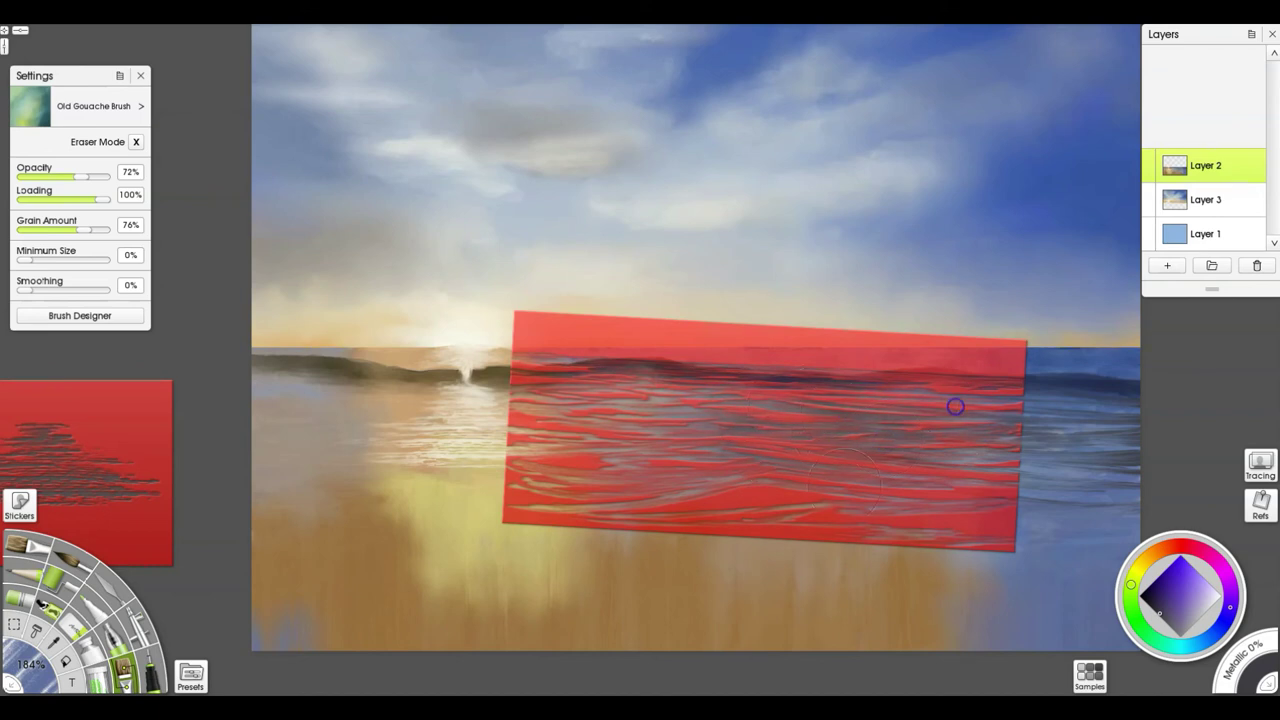
pyautogui.moveTo(769, 497)
pyautogui.mouseDown()
pyautogui.moveTo(977, 260)
pyautogui.moveTo(597, 271)
pyautogui.moveTo(554, 257)
pyautogui.mouseUp()
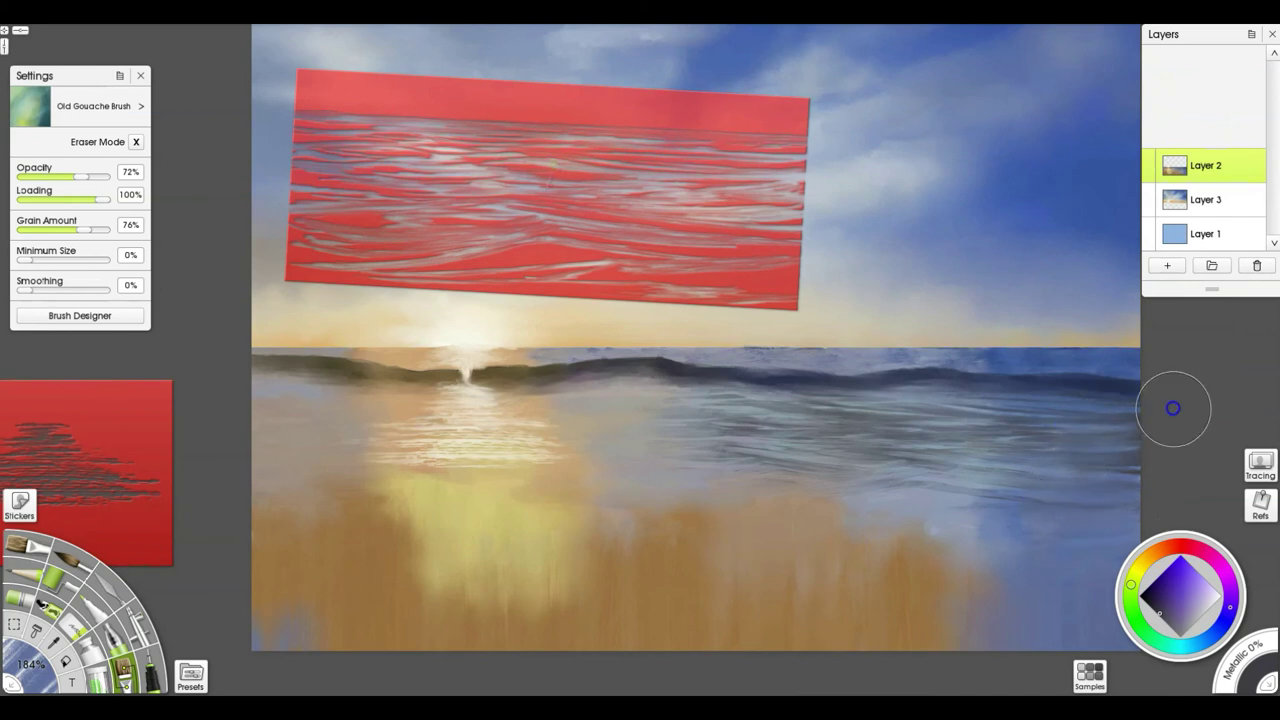
# Step: Darken the water beneath the wave toward the canvas's right edge with dark blue sampled from the wave, using the Old Gouache Brush
pyautogui.press('alt')
pyautogui.keyDown('alt'); pyautogui.click(1066, 408); pyautogui.keyUp('alt')
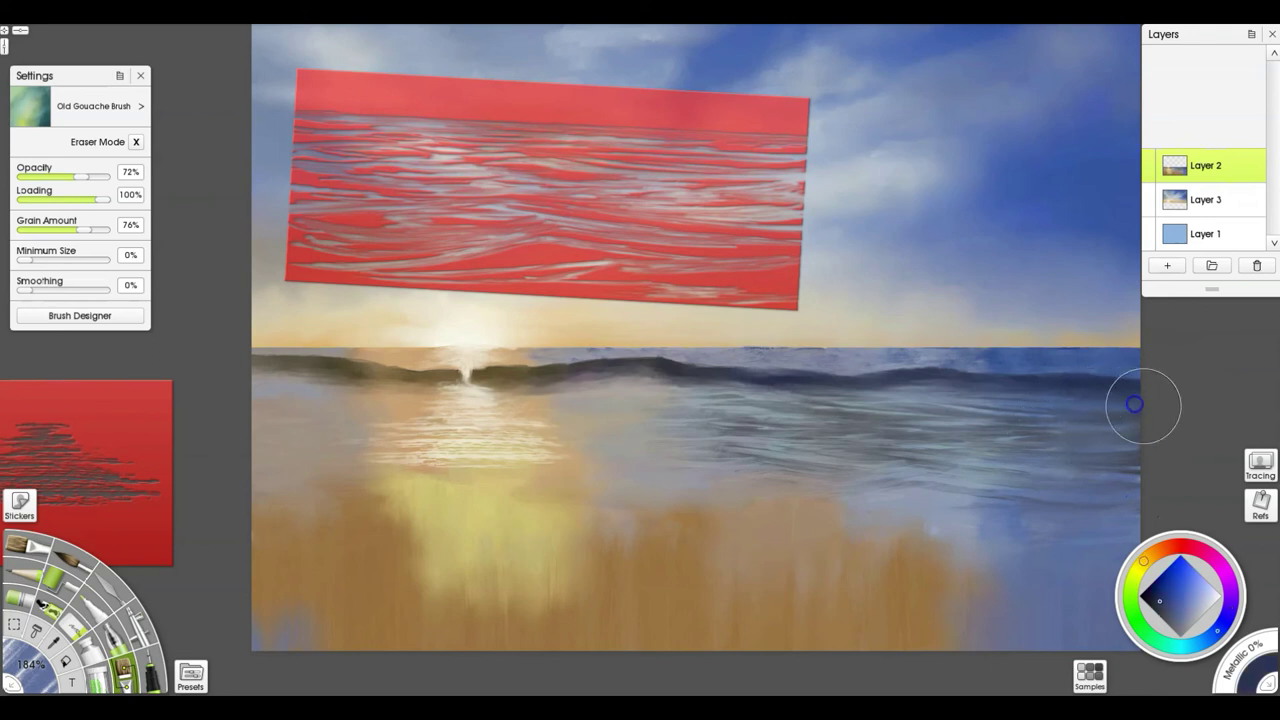
pyautogui.moveTo(1079, 428); pyautogui.dragTo(1131, 437)
pyautogui.moveTo(1060, 457); pyautogui.dragTo(1158, 469)
pyautogui.moveTo(1157, 471); pyautogui.dragTo(936, 452)
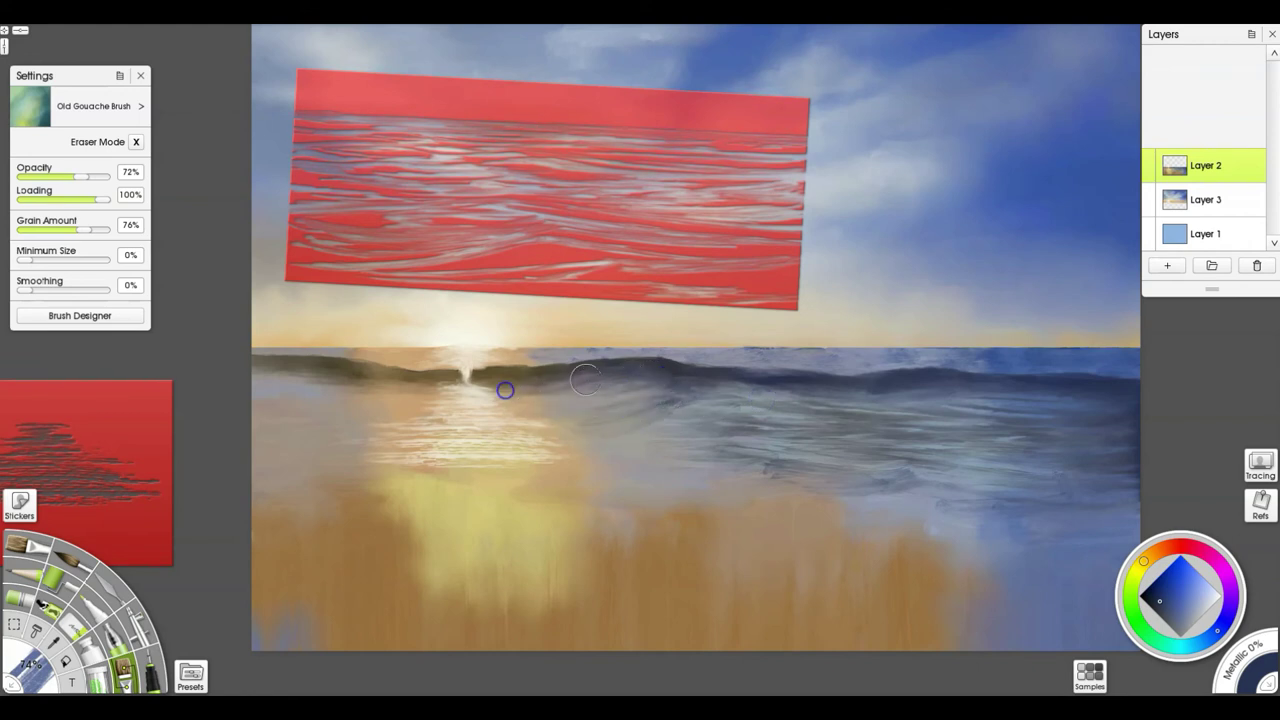
# Step: Paint near-black brown shading under the wave at the canvas's left edge and beside the sun's reflection, at 74% and 39% brush size
pyautogui.moveTo(240, 388); pyautogui.dragTo(314, 380)
pyautogui.keyDown('alt'); pyautogui.click(296, 382); pyautogui.keyUp('alt')
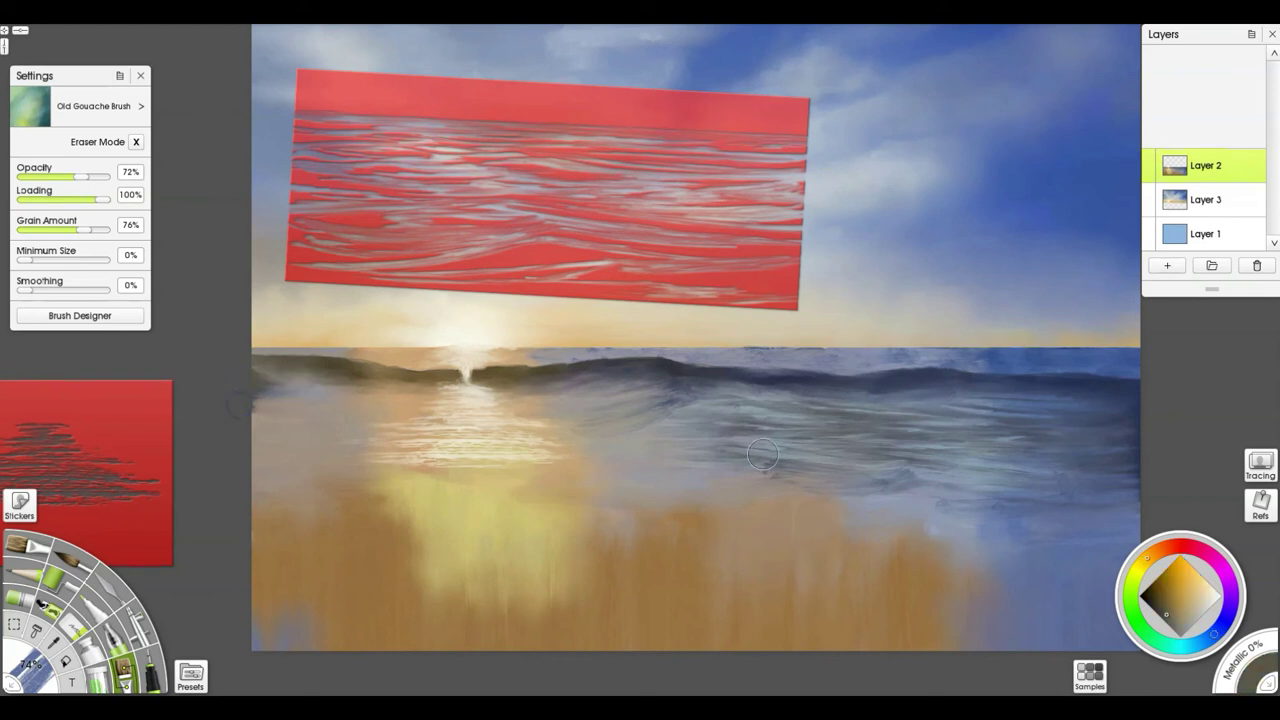
pyautogui.click(1152, 602)
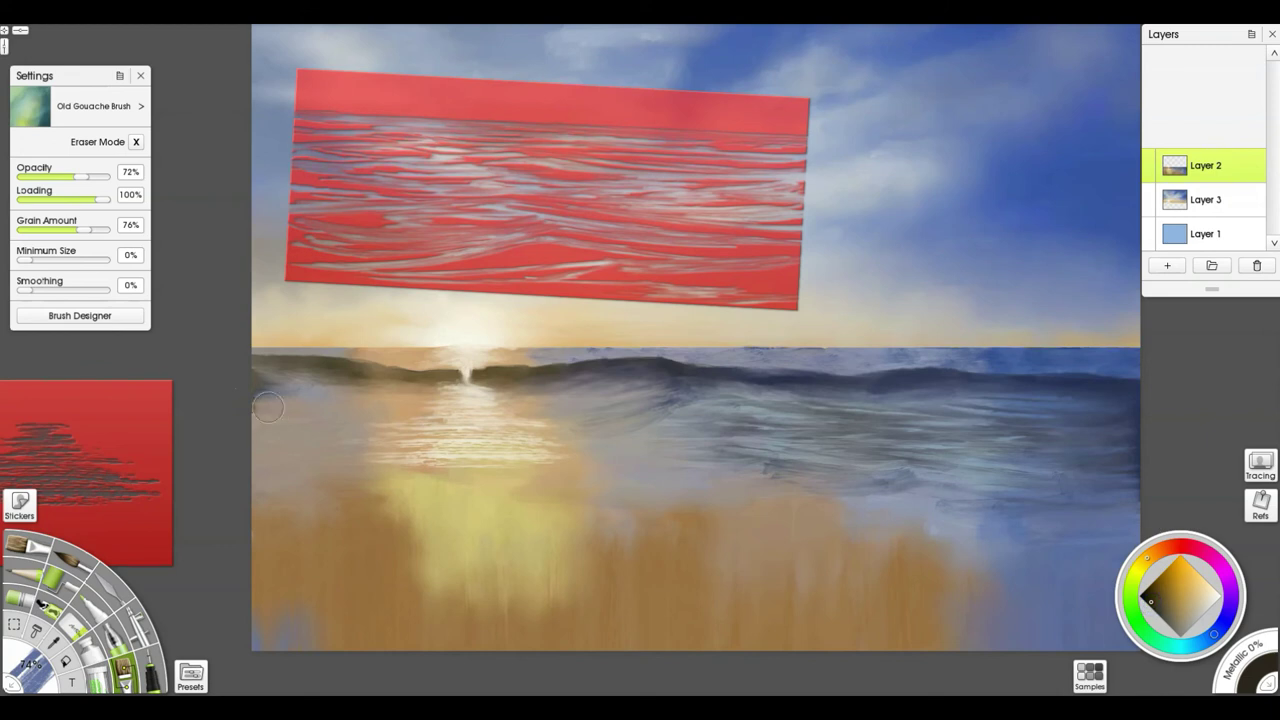
pyautogui.moveTo(262, 401)
pyautogui.mouseDown()
pyautogui.moveTo(306, 398)
pyautogui.moveTo(325, 384)
pyautogui.moveTo(240, 382)
pyautogui.moveTo(297, 385)
pyautogui.moveTo(297, 405)
pyautogui.moveTo(260, 409)
pyautogui.moveTo(306, 406)
pyautogui.moveTo(234, 384)
pyautogui.moveTo(240, 416)
pyautogui.moveTo(286, 434)
pyautogui.moveTo(266, 419)
pyautogui.moveTo(325, 417)
pyautogui.moveTo(268, 405)
pyautogui.moveTo(335, 402)
pyautogui.mouseUp()
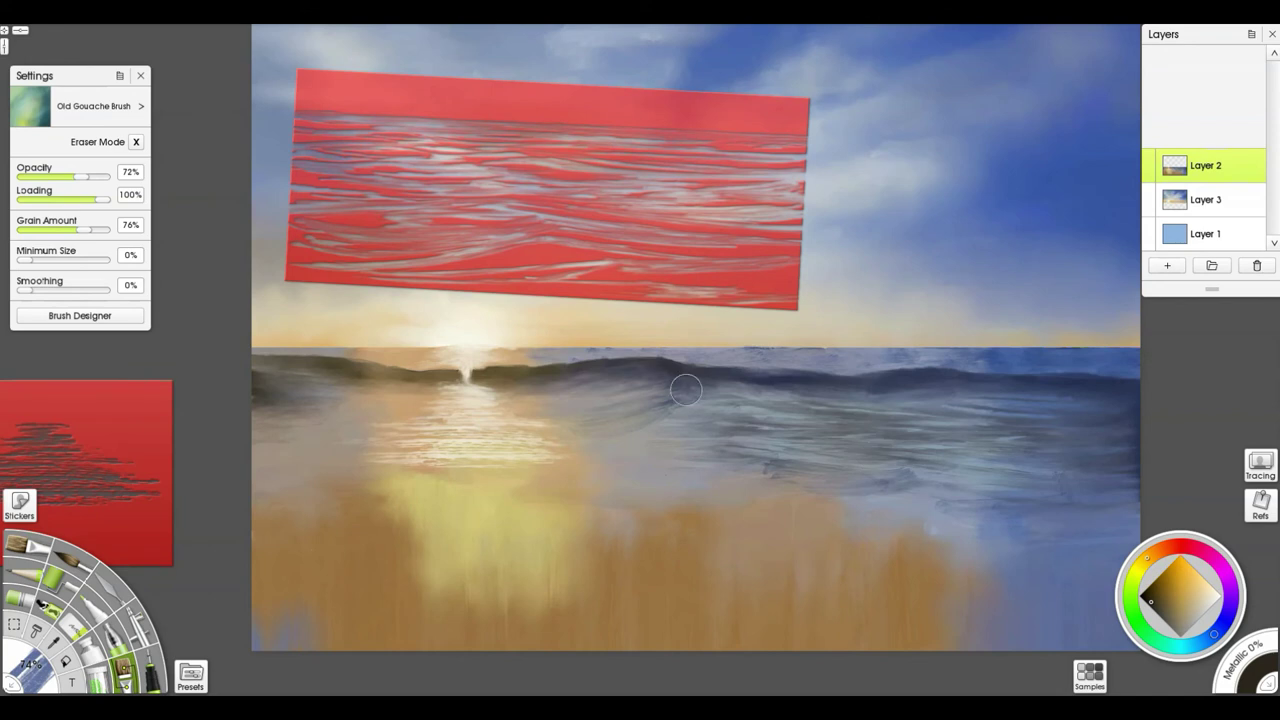
pyautogui.moveTo(558, 425)
pyautogui.mouseDown()
pyautogui.moveTo(516, 436)
pyautogui.moveTo(529, 414)
pyautogui.moveTo(591, 417)
pyautogui.moveTo(563, 411)
pyautogui.moveTo(579, 412)
pyautogui.mouseUp()
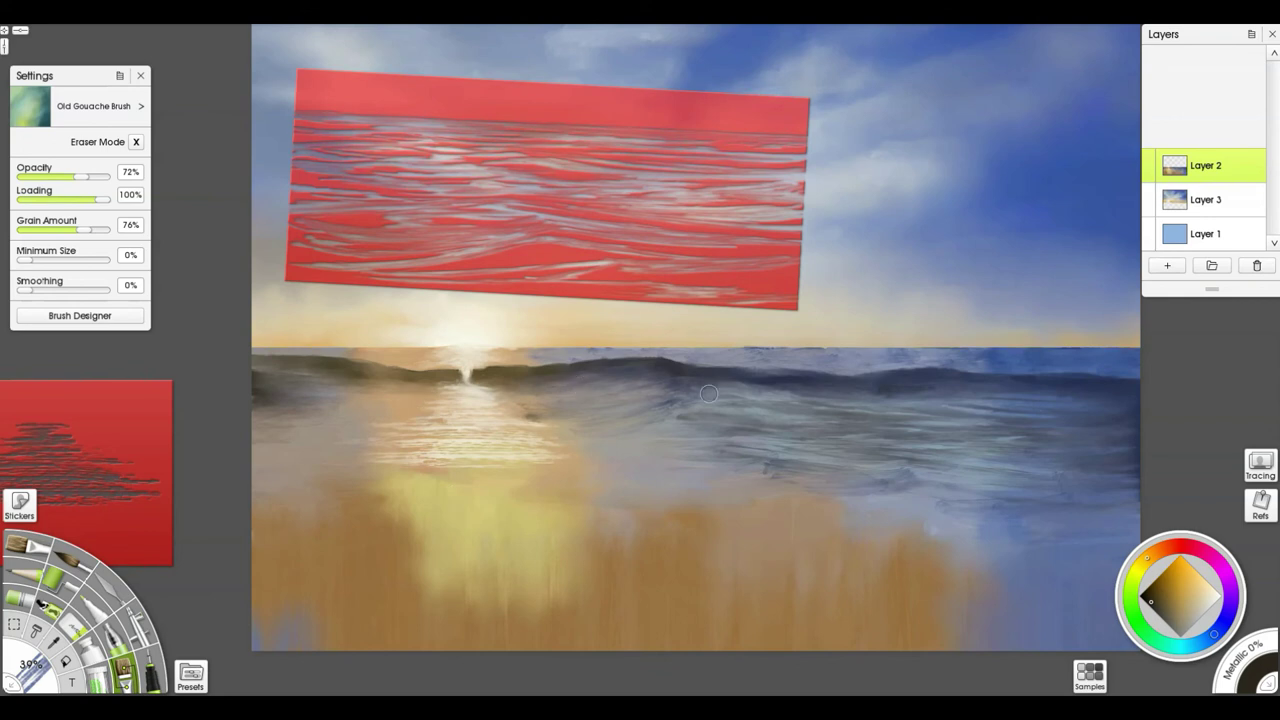
# Step: Add fine dark blue strokes to the distant water above the wave's right end at 1% size, and remove the ripple stencil
pyautogui.keyDown('alt'); pyautogui.click(1045, 374); pyautogui.keyUp('alt')
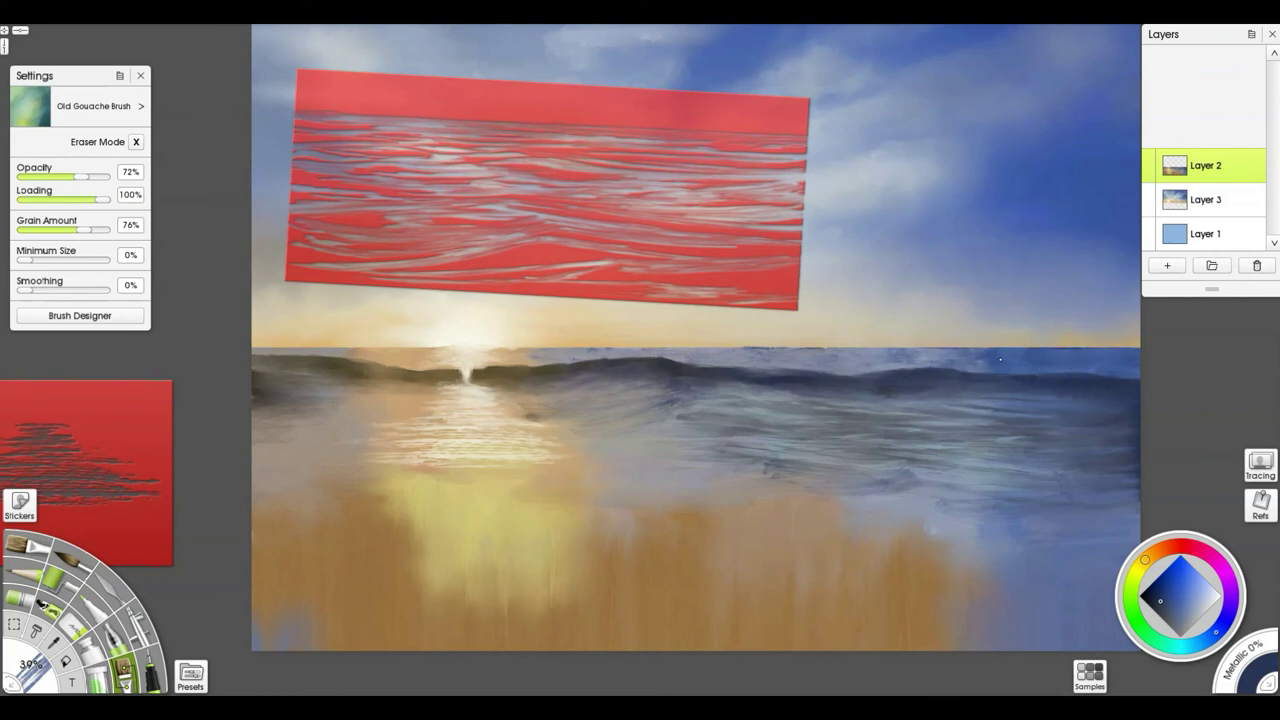
pyautogui.press('super')
pyautogui.press('super')
pyautogui.moveTo(1102, 365); pyautogui.dragTo(1049, 361)
pyautogui.rightClick(748, 117)
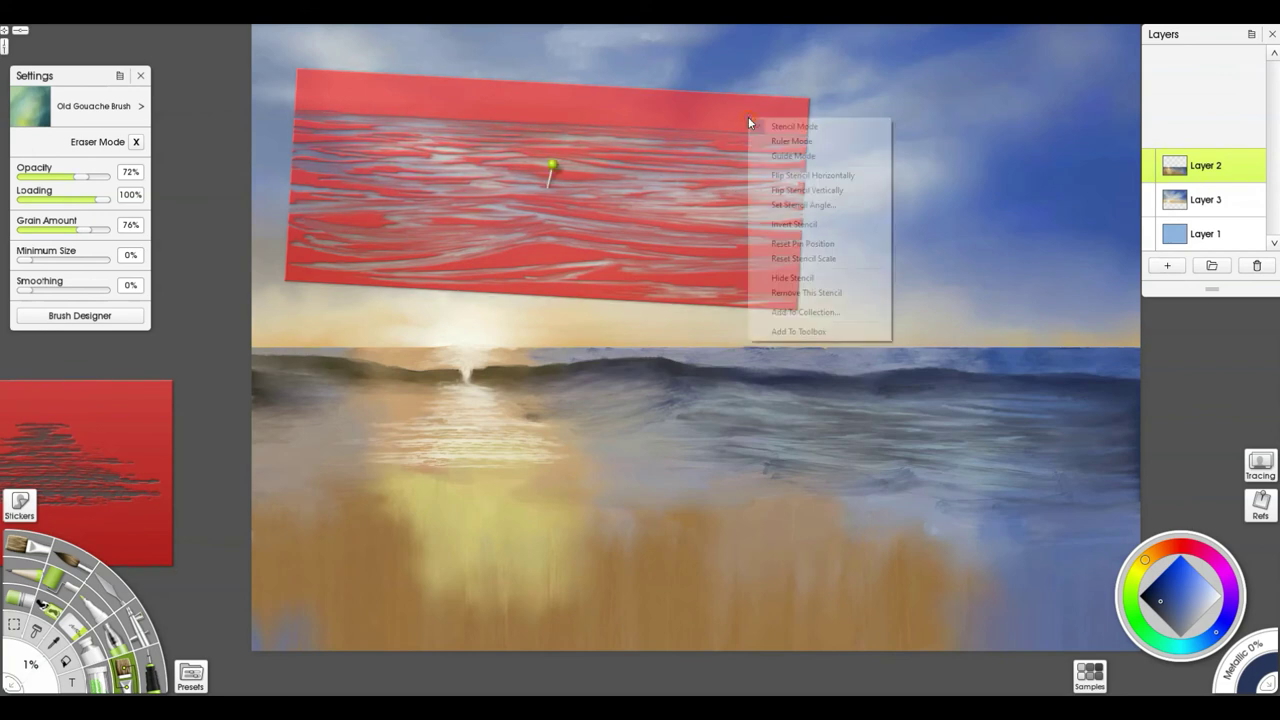
pyautogui.click(816, 293)
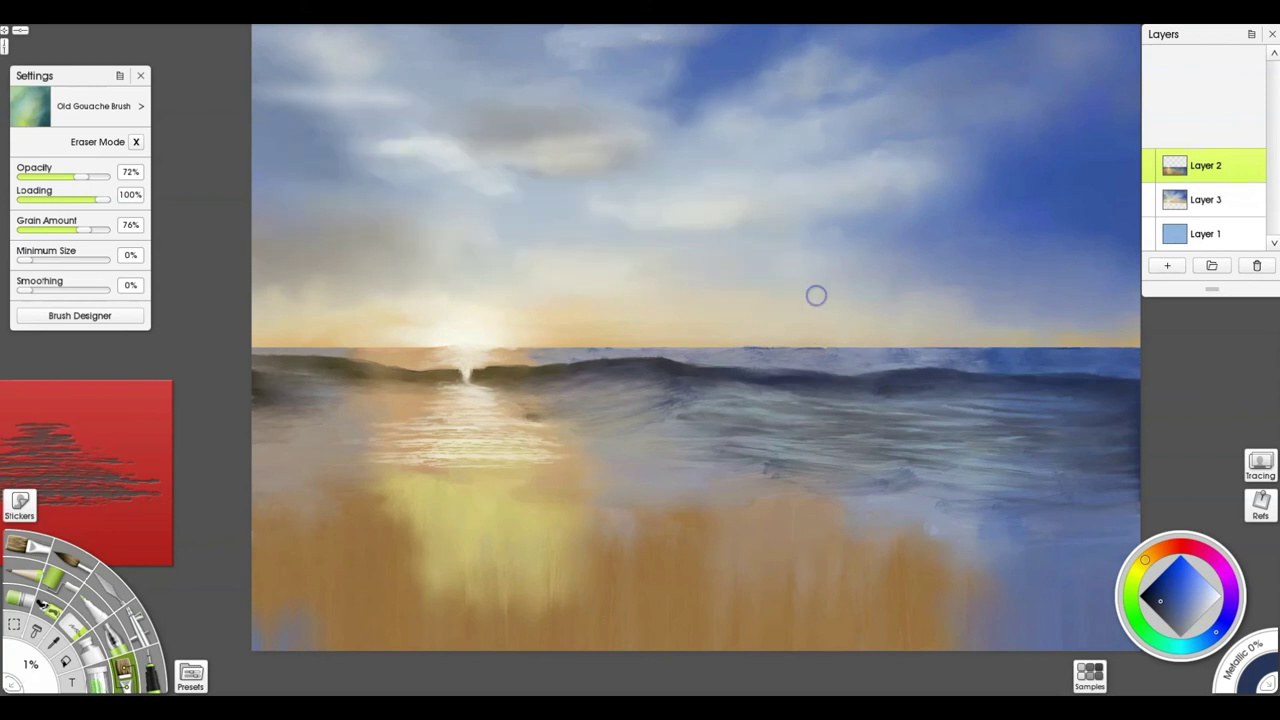
# Step: Darken the horizon line toward the right edge with Smooth Transparent Ink at 29% size, and undo the test stroke in the sky
pyautogui.click(152, 686)
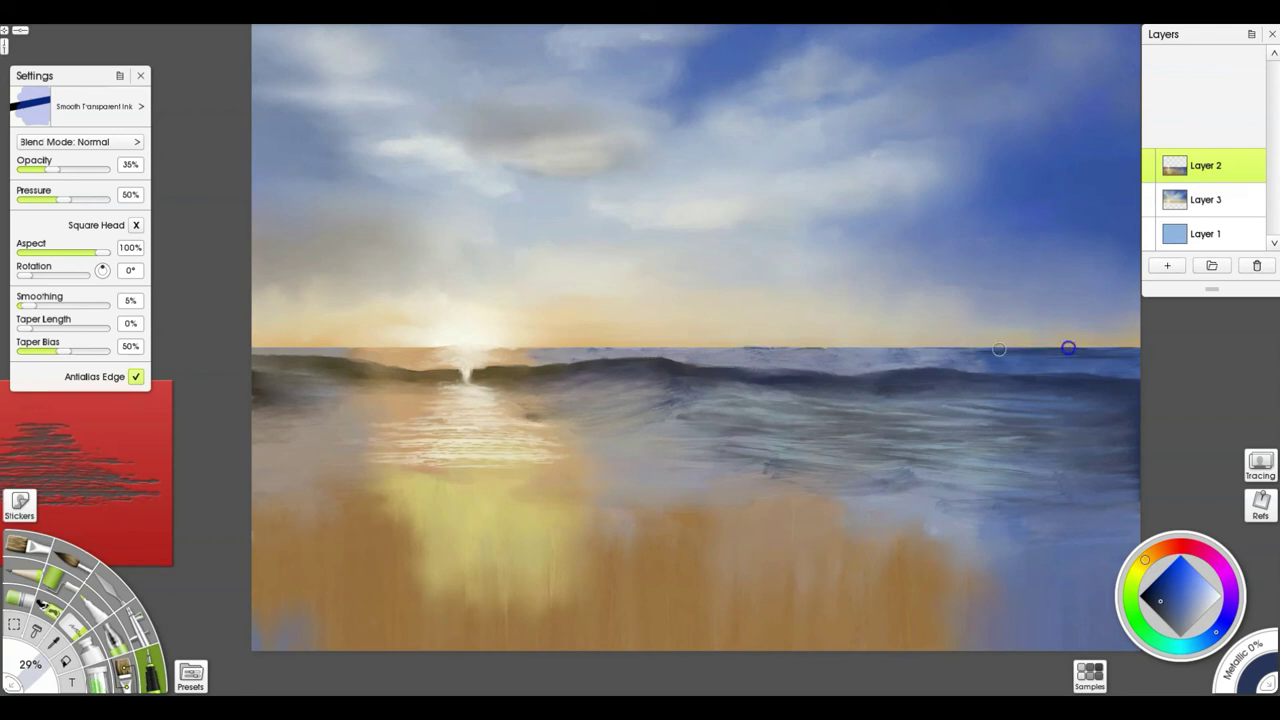
pyautogui.moveTo(1020, 348); pyautogui.dragTo(1146, 341)
pyautogui.hotkey('ctrl', 'z')
pyautogui.keyDown('shift'); pyautogui.click(1107, 349); pyautogui.keyUp('shift')
pyautogui.moveTo(1151, 348); pyautogui.dragTo(1062, 350)
pyautogui.moveTo(1149, 349)
pyautogui.mouseDown()
pyautogui.moveTo(880, 349)
pyautogui.moveTo(1148, 370)
pyautogui.moveTo(814, 365)
pyautogui.moveTo(892, 357)
pyautogui.moveTo(818, 353)
pyautogui.moveTo(896, 348)
pyautogui.moveTo(826, 350)
pyautogui.moveTo(880, 351)
pyautogui.mouseUp()
pyautogui.moveTo(812, 312)
pyautogui.mouseDown()
pyautogui.moveTo(851, 326)
pyautogui.moveTo(1008, 302)
pyautogui.mouseUp()
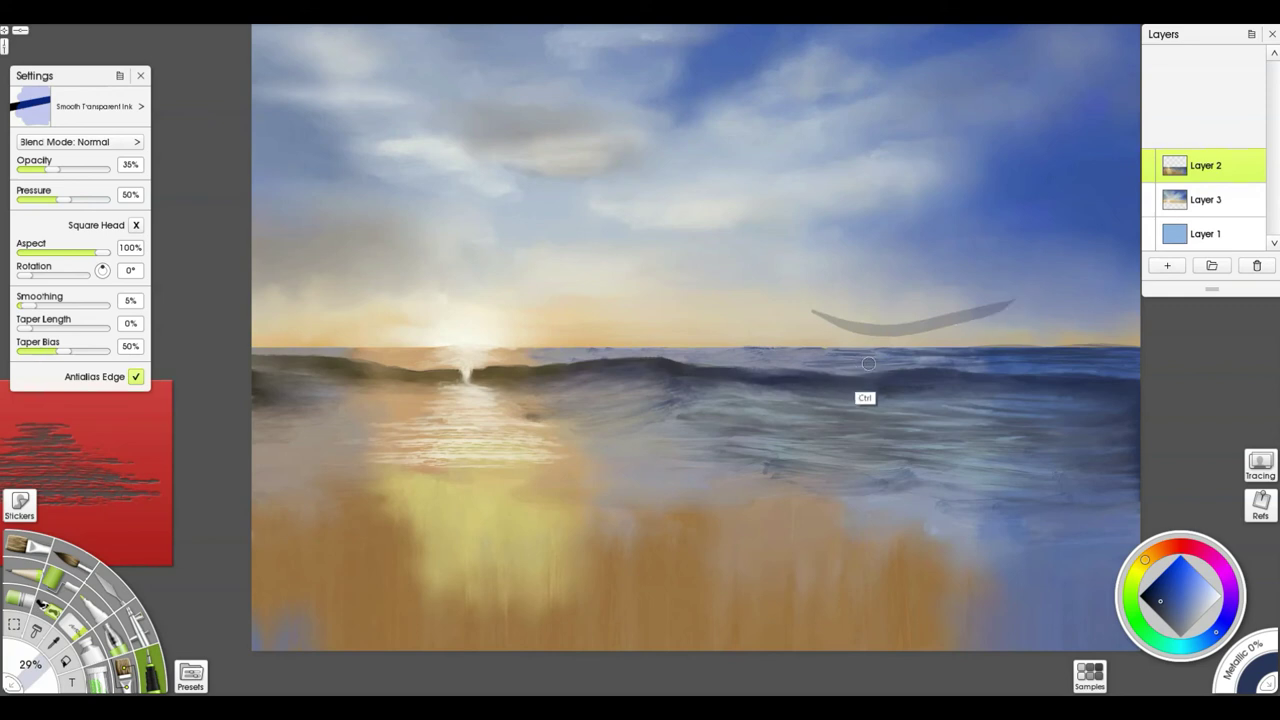
pyautogui.hotkey('ctrl', 'z')
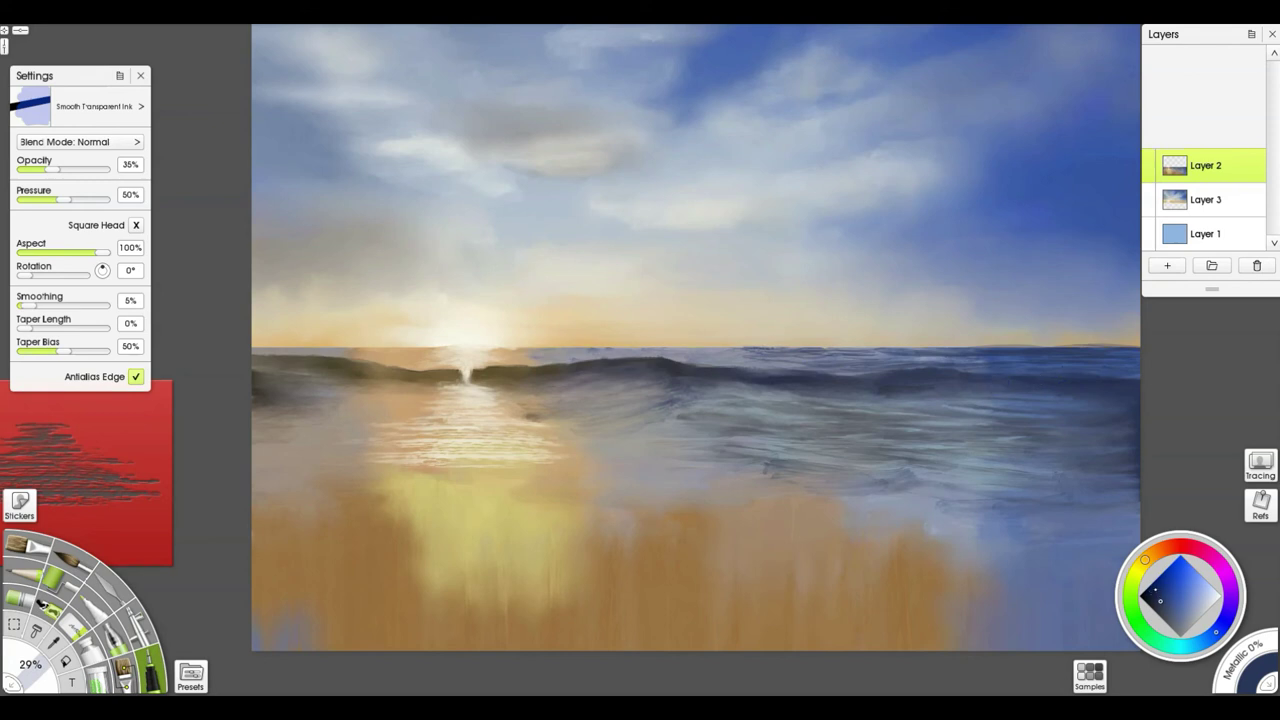
# Step: Deepen the shadow along the wave's right part with a darker blue in Smooth Transparent Ink
pyautogui.click(1151, 595)
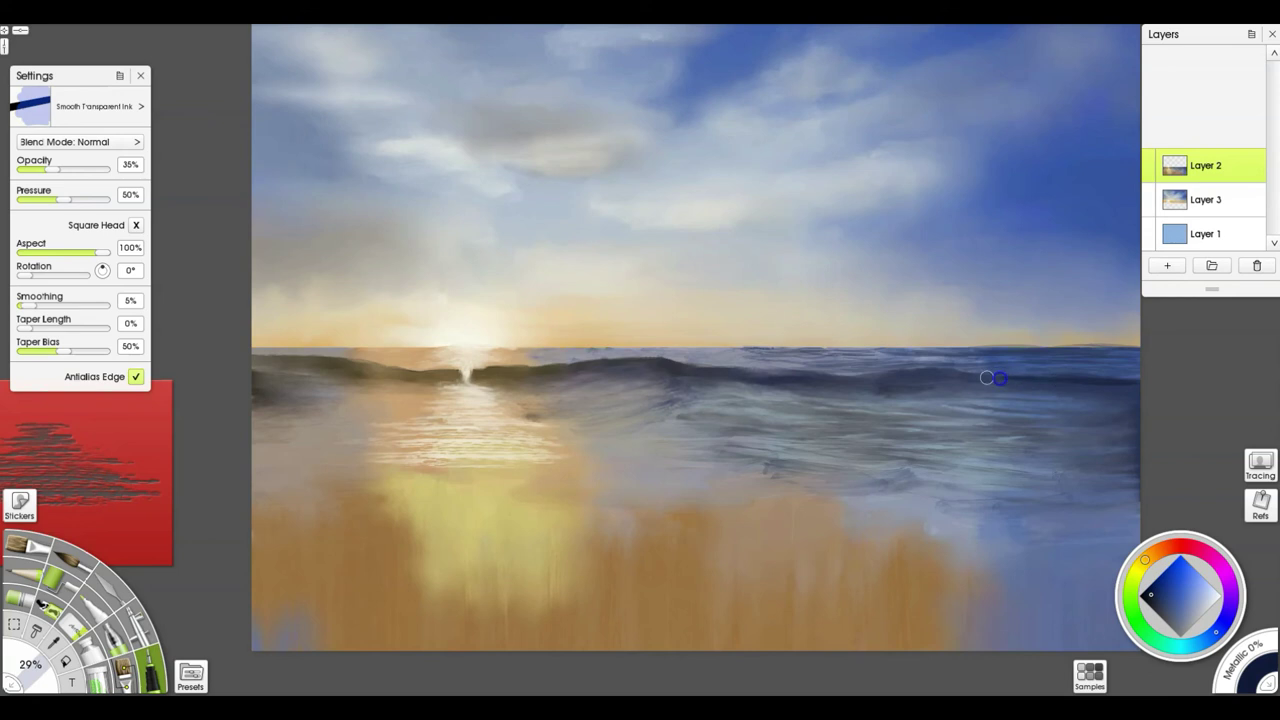
pyautogui.moveTo(990, 384); pyautogui.dragTo(1055, 395)
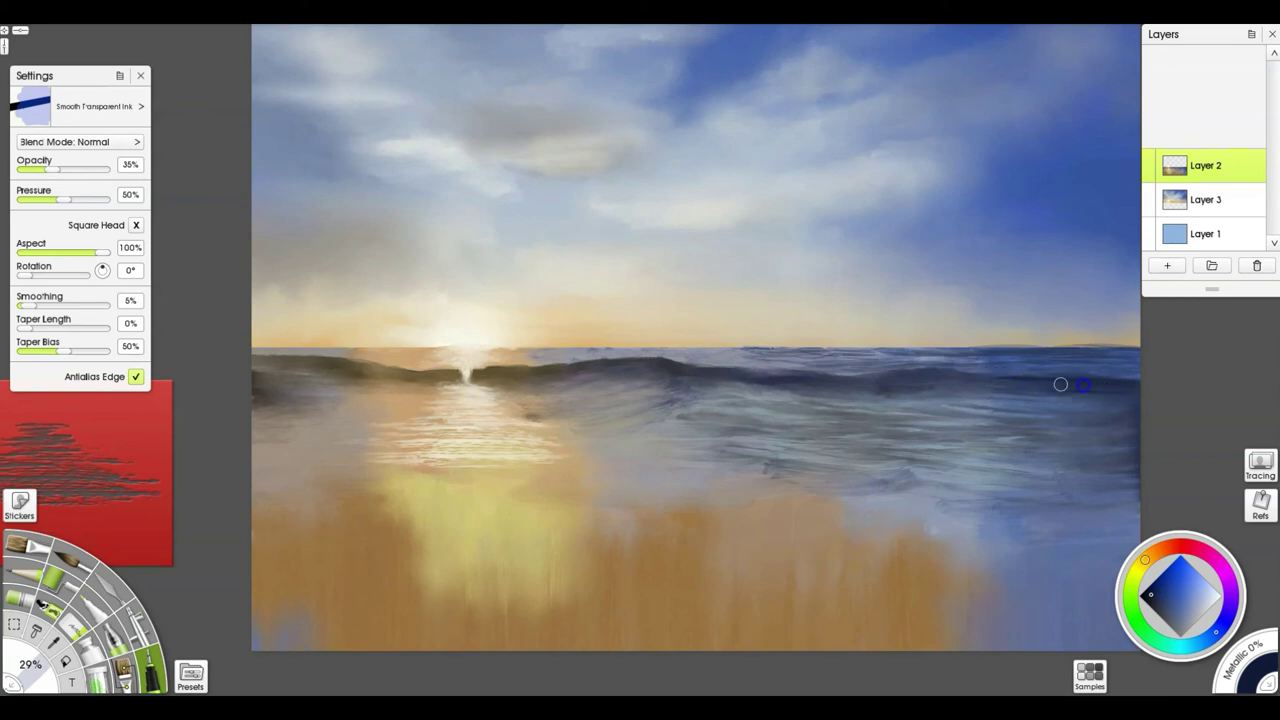
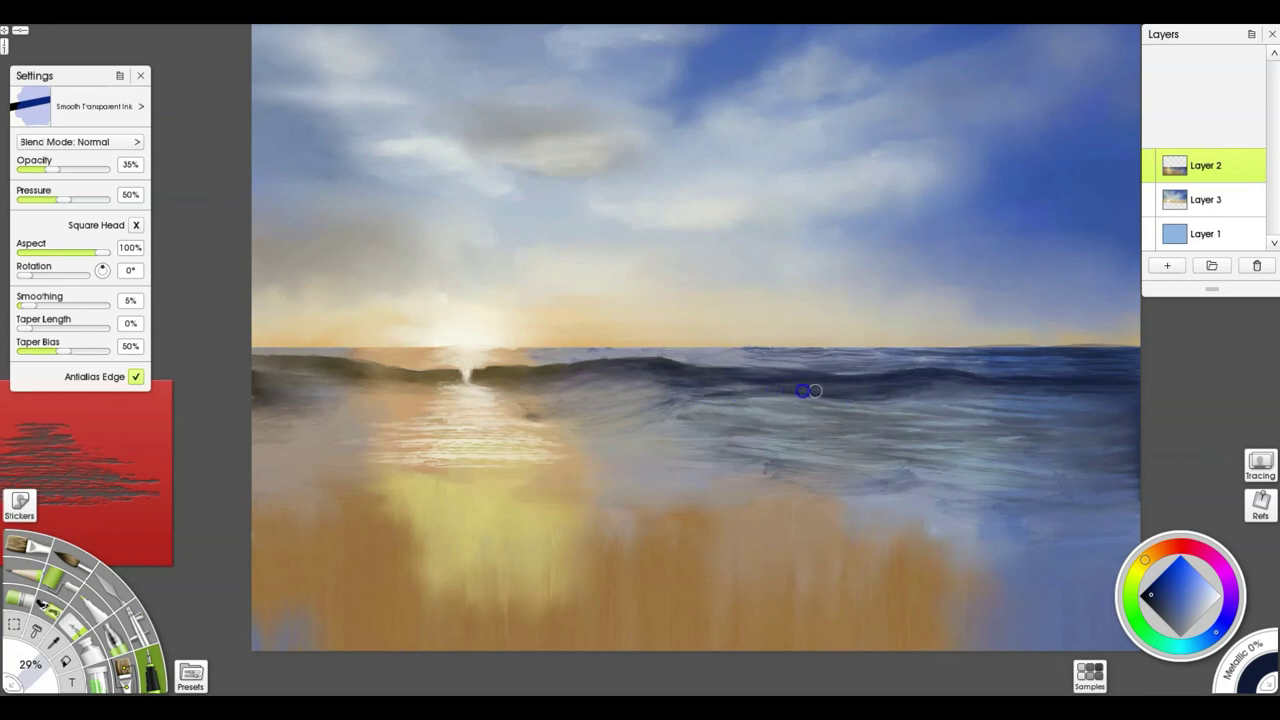
# Step: Paint fine dark ripples on the water below the wave's right end, and sampled olive-brown ripples beneath the wave at the canvas's left edge
pyautogui.moveTo(958, 429); pyautogui.dragTo(1135, 434)
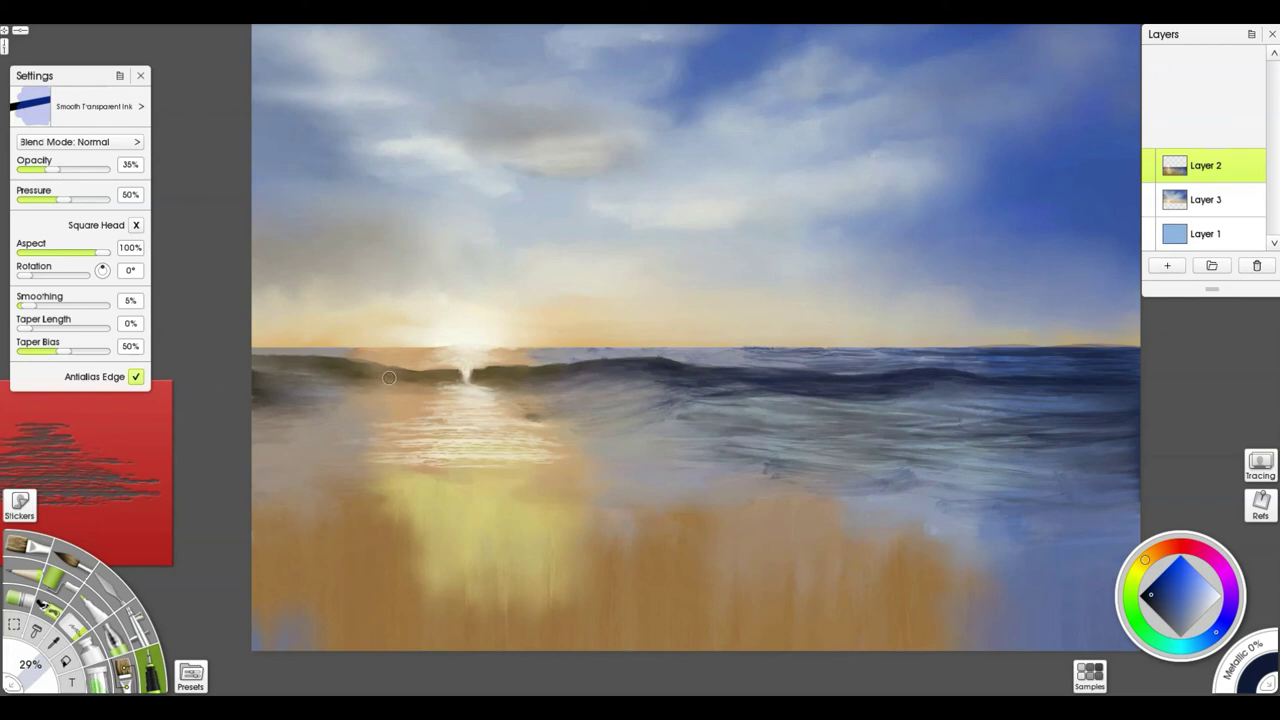
pyautogui.keyDown('alt'); pyautogui.click(326, 395); pyautogui.keyUp('alt')
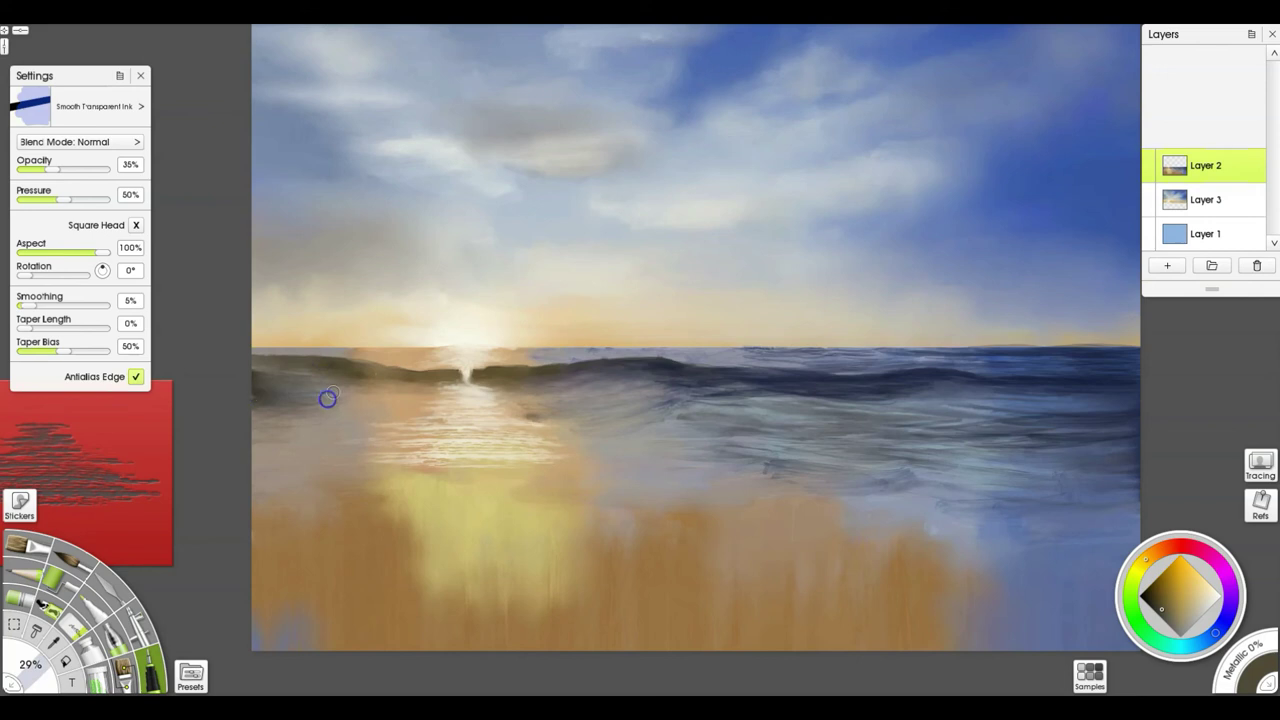
pyautogui.moveTo(255, 395)
pyautogui.mouseDown()
pyautogui.moveTo(390, 388)
pyautogui.moveTo(257, 420)
pyautogui.moveTo(326, 409)
pyautogui.moveTo(295, 435)
pyautogui.moveTo(221, 436)
pyautogui.mouseUp()
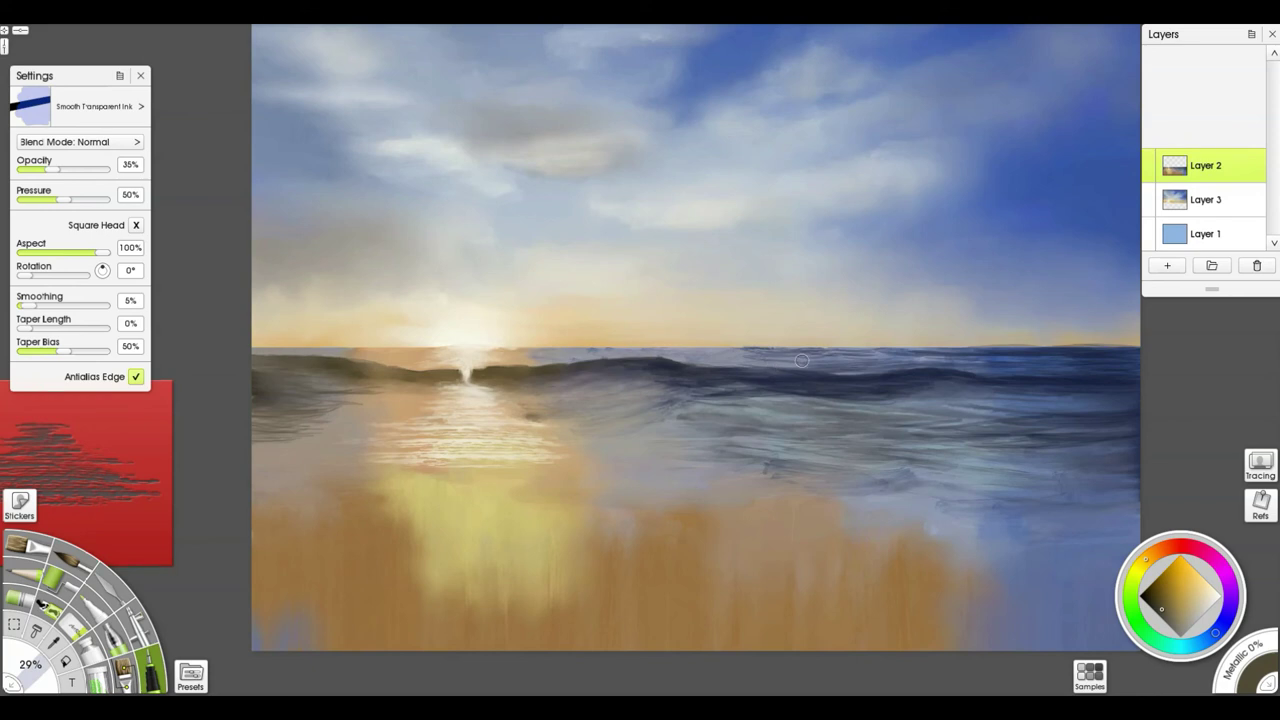
# Step: Paint fine cream highlights, sampled from the sun's glow, along the water below the sun and across the lower part of its reflection
pyautogui.keyDown('alt'); pyautogui.click(512, 358); pyautogui.keyUp('alt')
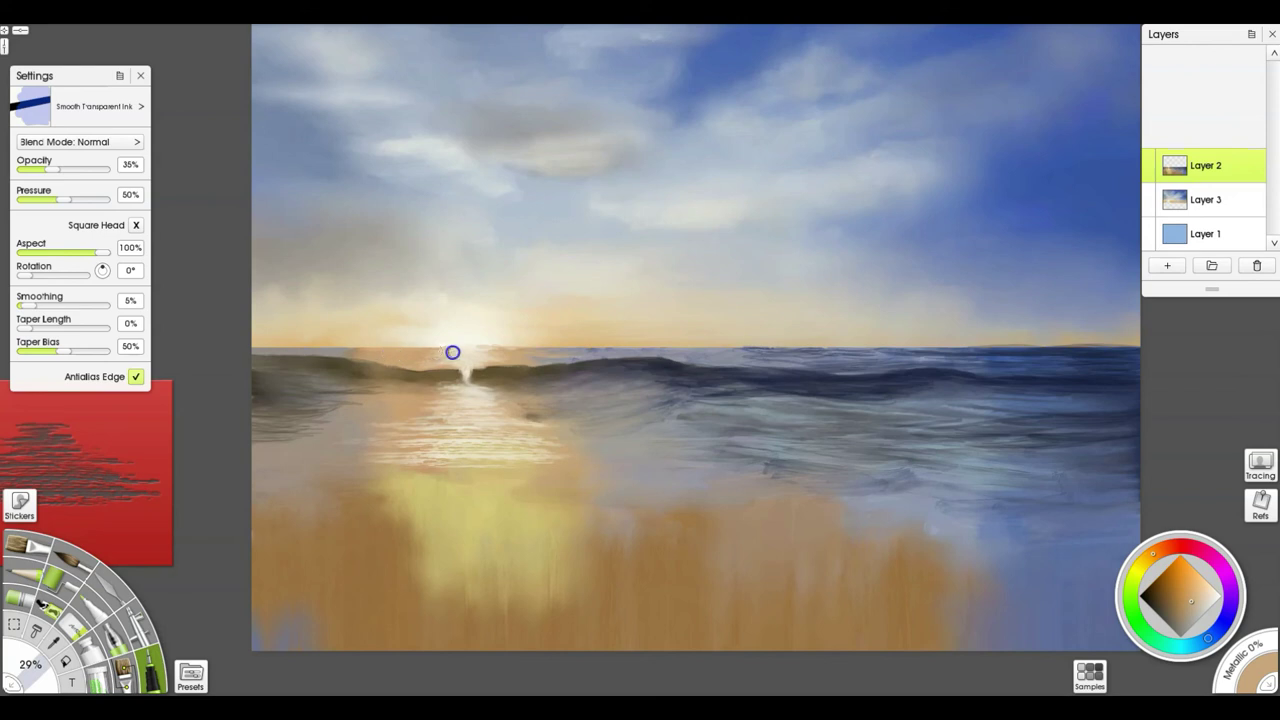
pyautogui.keyDown('alt'); pyautogui.click(470, 351); pyautogui.keyUp('alt')
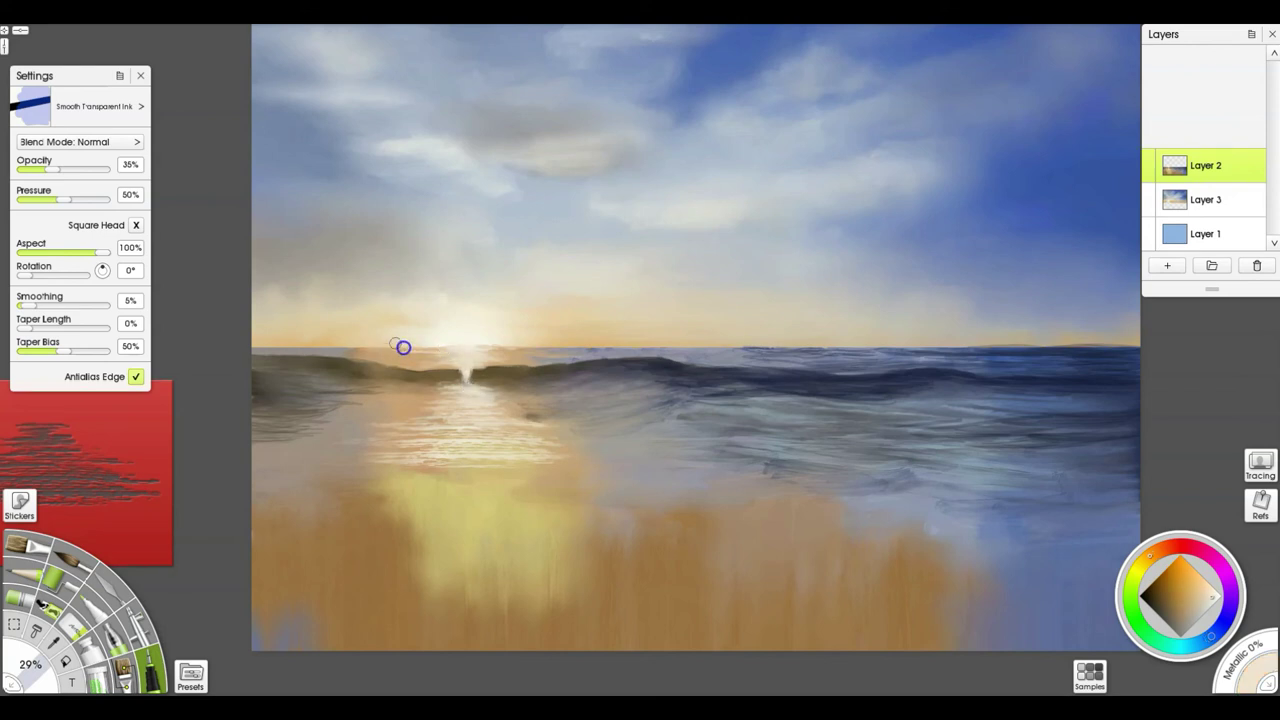
pyautogui.moveTo(403, 348)
pyautogui.mouseDown()
pyautogui.moveTo(467, 353)
pyautogui.moveTo(395, 353)
pyautogui.moveTo(449, 356)
pyautogui.moveTo(404, 360)
pyautogui.moveTo(445, 358)
pyautogui.moveTo(384, 346)
pyautogui.moveTo(541, 365)
pyautogui.moveTo(473, 387)
pyautogui.moveTo(501, 387)
pyautogui.moveTo(439, 390)
pyautogui.moveTo(549, 395)
pyautogui.moveTo(463, 401)
pyautogui.moveTo(531, 402)
pyautogui.moveTo(483, 397)
pyautogui.mouseUp()
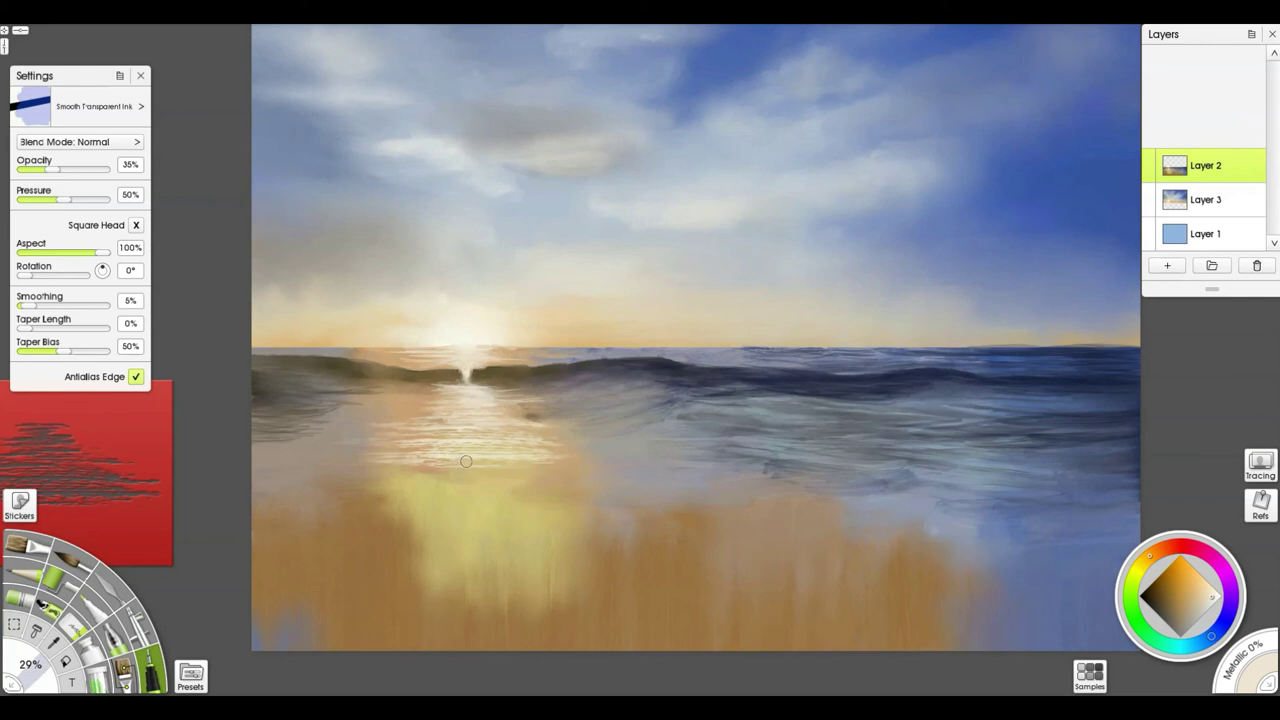
pyautogui.moveTo(511, 464)
pyautogui.mouseDown()
pyautogui.moveTo(472, 473)
pyautogui.moveTo(521, 471)
pyautogui.moveTo(452, 474)
pyautogui.moveTo(537, 476)
pyautogui.moveTo(515, 482)
pyautogui.moveTo(543, 490)
pyautogui.moveTo(484, 482)
pyautogui.moveTo(599, 480)
pyautogui.moveTo(587, 476)
pyautogui.moveTo(623, 476)
pyautogui.moveTo(635, 458)
pyautogui.moveTo(529, 463)
pyautogui.mouseUp()
pyautogui.moveTo(469, 490)
pyautogui.mouseDown()
pyautogui.moveTo(326, 474)
pyautogui.moveTo(466, 468)
pyautogui.moveTo(326, 480)
pyautogui.moveTo(403, 462)
pyautogui.mouseUp()
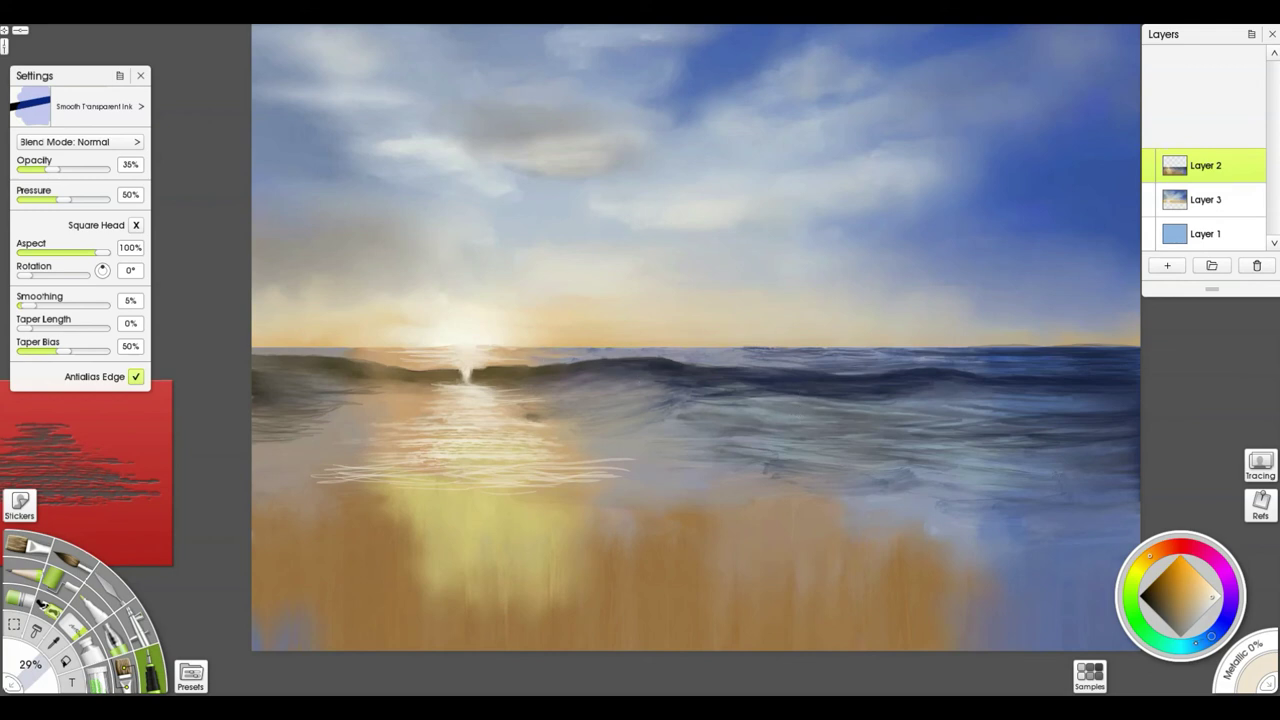
# Step: Add fine ripples to the water just right of the sun's reflection, using pale teal and greys sampled from the water
pyautogui.click(1195, 644)
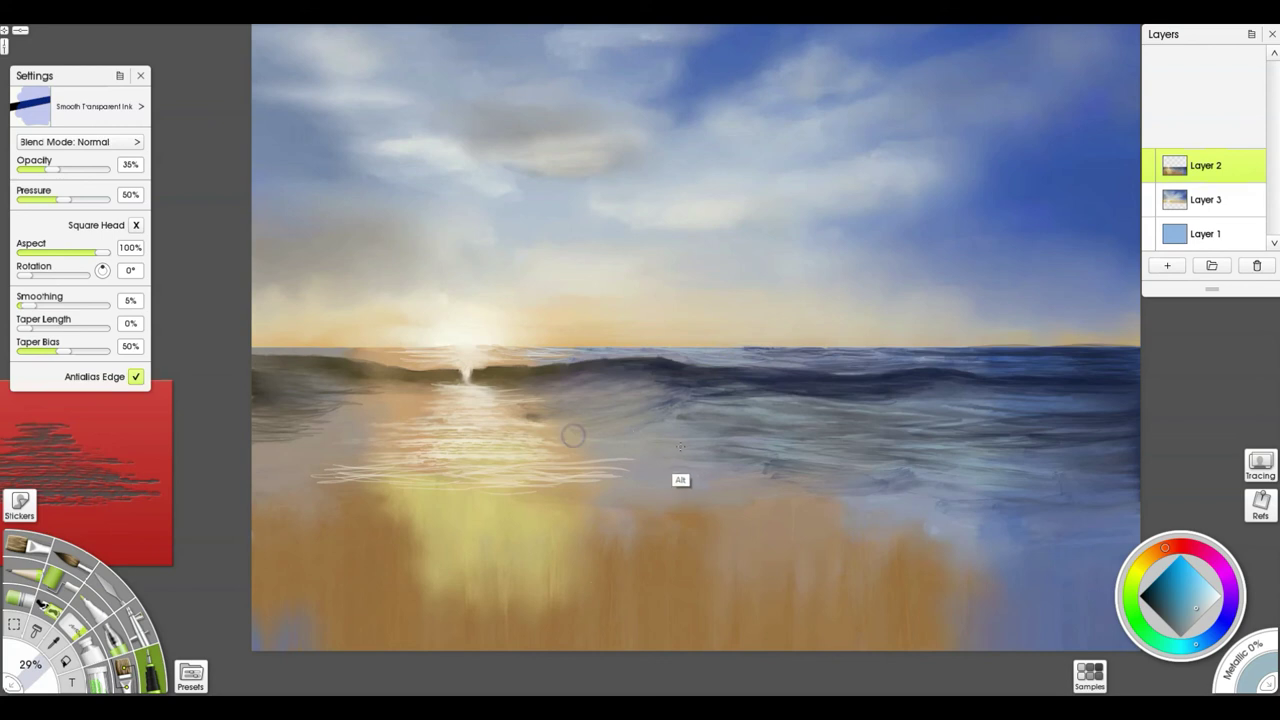
pyautogui.keyDown('alt'); pyautogui.click(618, 452); pyautogui.keyUp('alt')
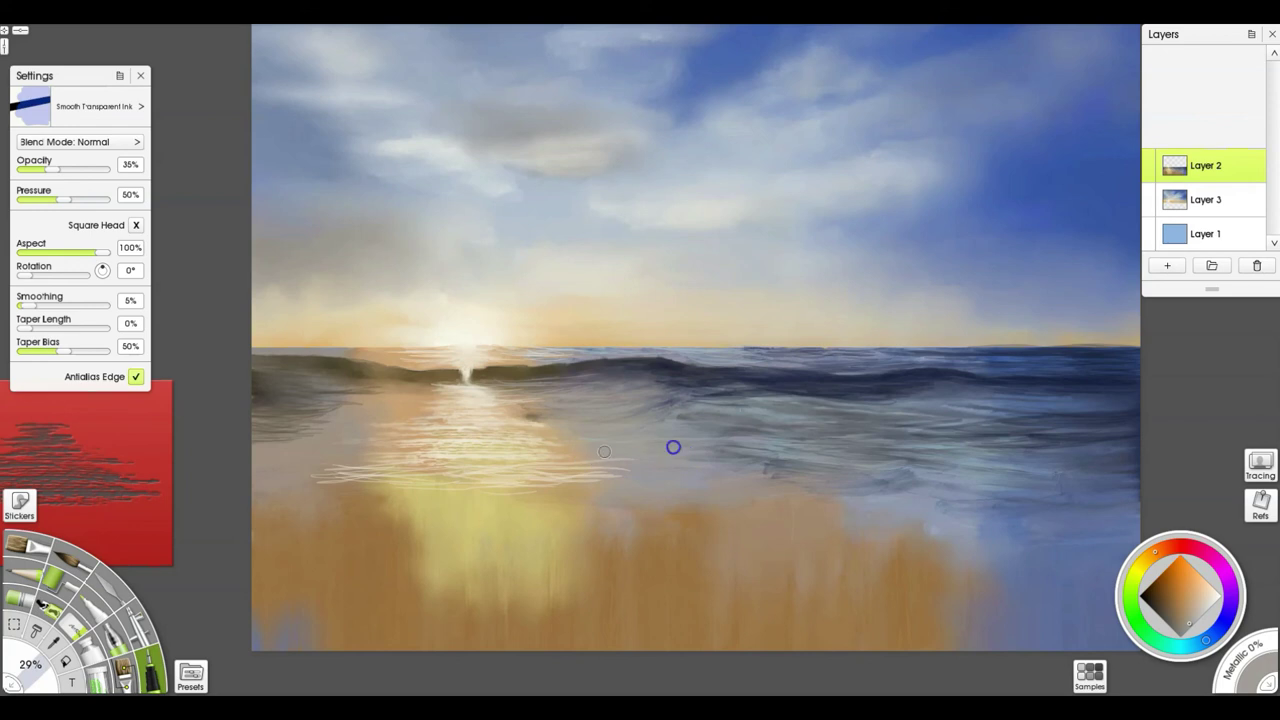
pyautogui.keyDown('alt'); pyautogui.click(761, 443); pyautogui.keyUp('alt')
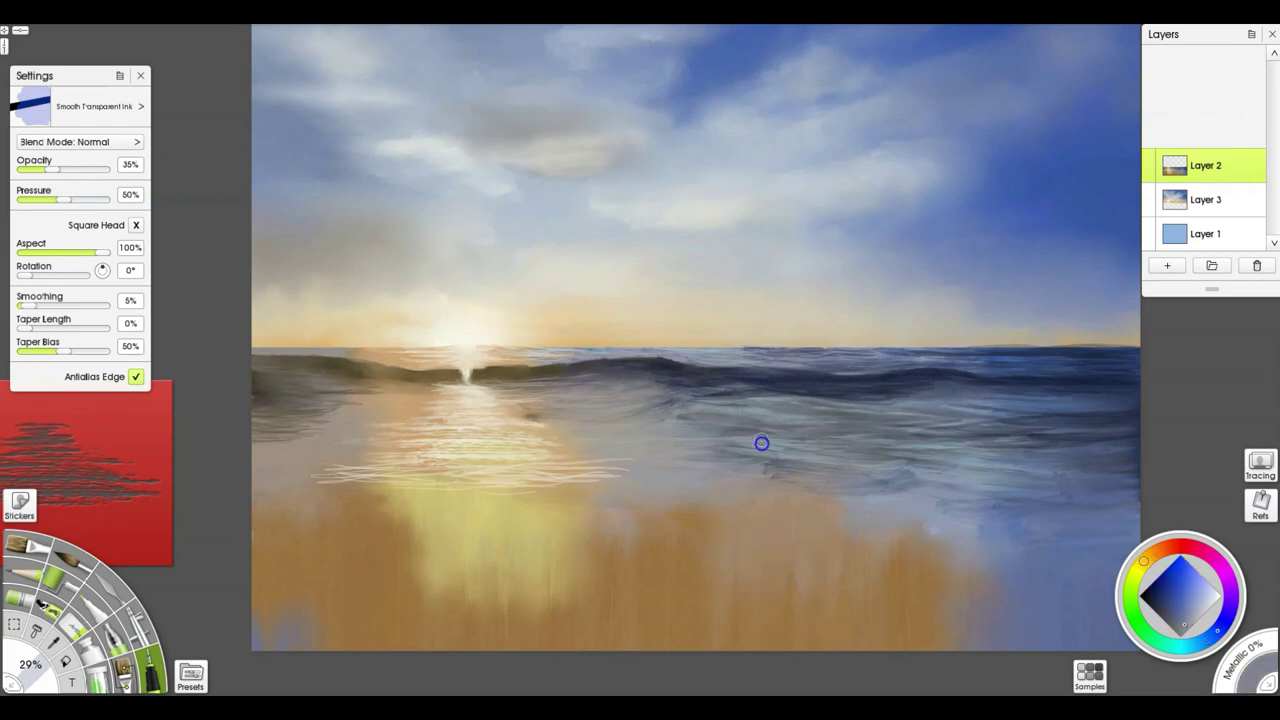
pyautogui.keyDown('alt'); pyautogui.click(686, 447); pyautogui.keyUp('alt')
# Step: Paint fine pale teal-grey ripples across the water below the wave, out to the canvas's right edge
pyautogui.click(1197, 613)
pyautogui.click(1188, 646)
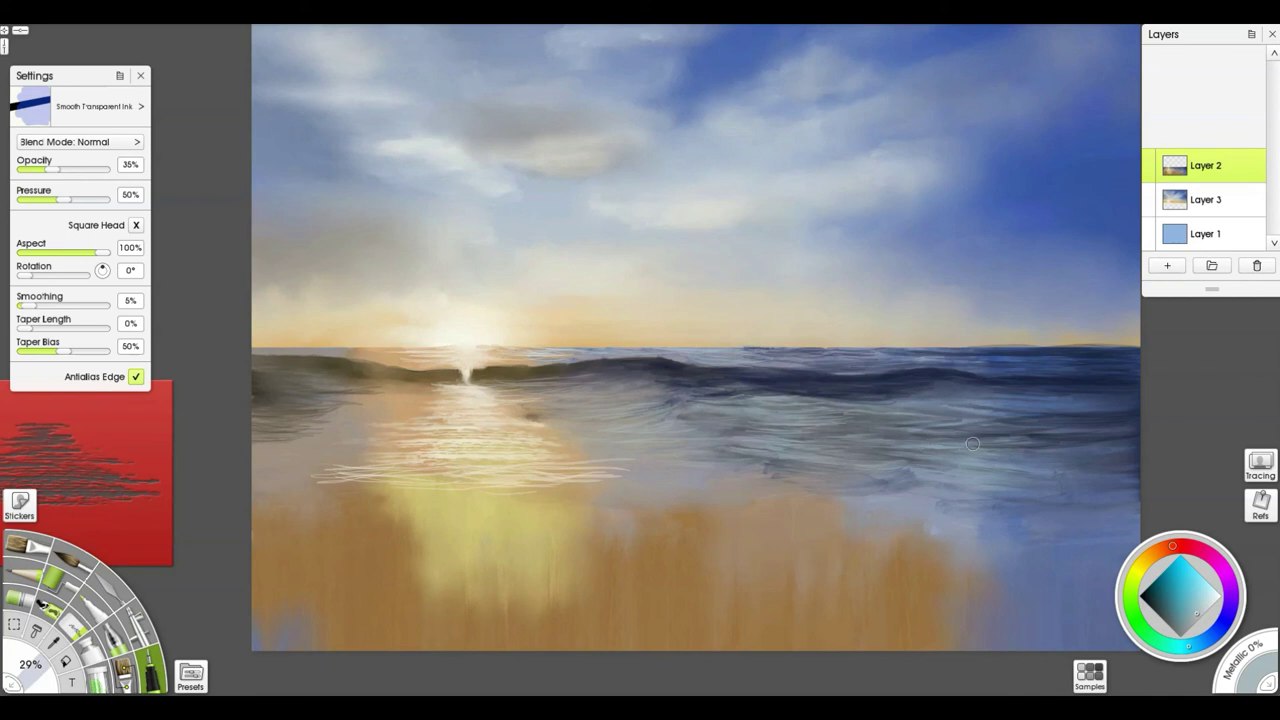
pyautogui.moveTo(970, 445); pyautogui.dragTo(1141, 473)
pyautogui.moveTo(1066, 470)
pyautogui.mouseDown()
pyautogui.moveTo(1160, 471)
pyautogui.moveTo(1118, 476)
pyautogui.mouseUp()
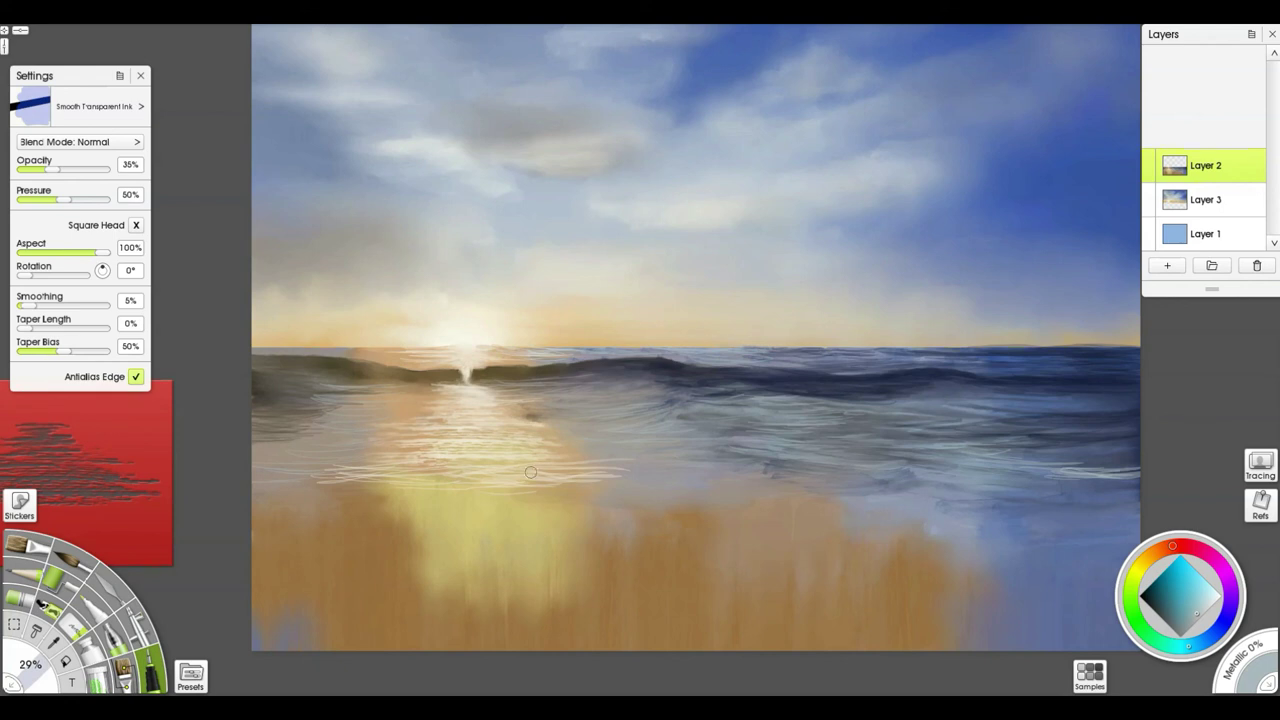
# Step: Paint dark blue ripples through the ripple stencil over the water below the wave's right part
pyautogui.moveTo(108, 426); pyautogui.dragTo(923, 391)
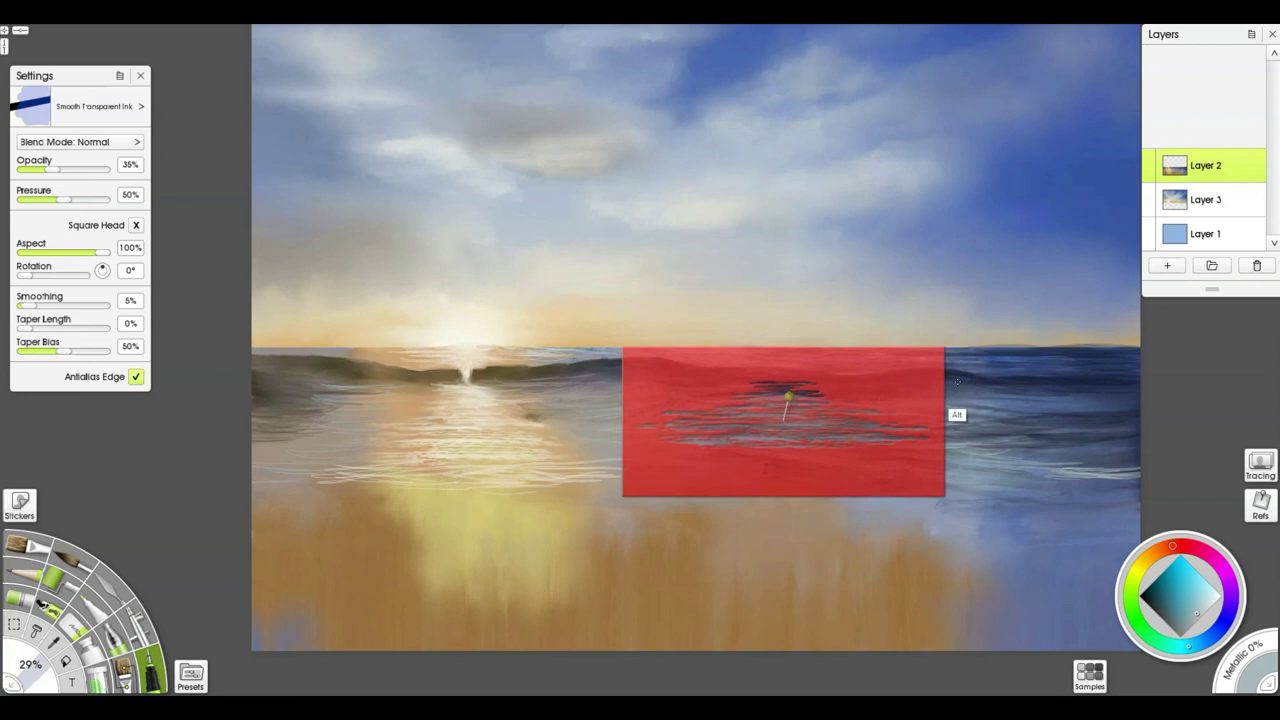
pyautogui.keyDown('alt'); pyautogui.click(955, 418); pyautogui.keyUp('alt')
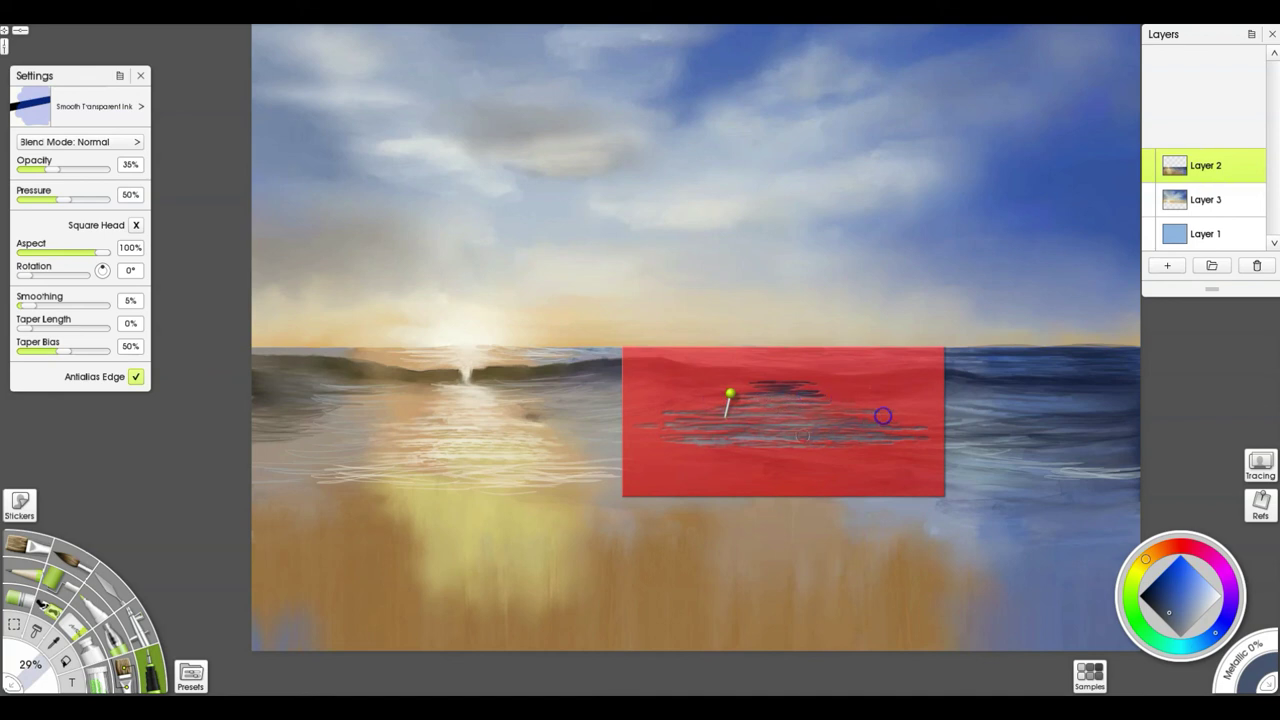
pyautogui.moveTo(883, 416); pyautogui.dragTo(994, 464)
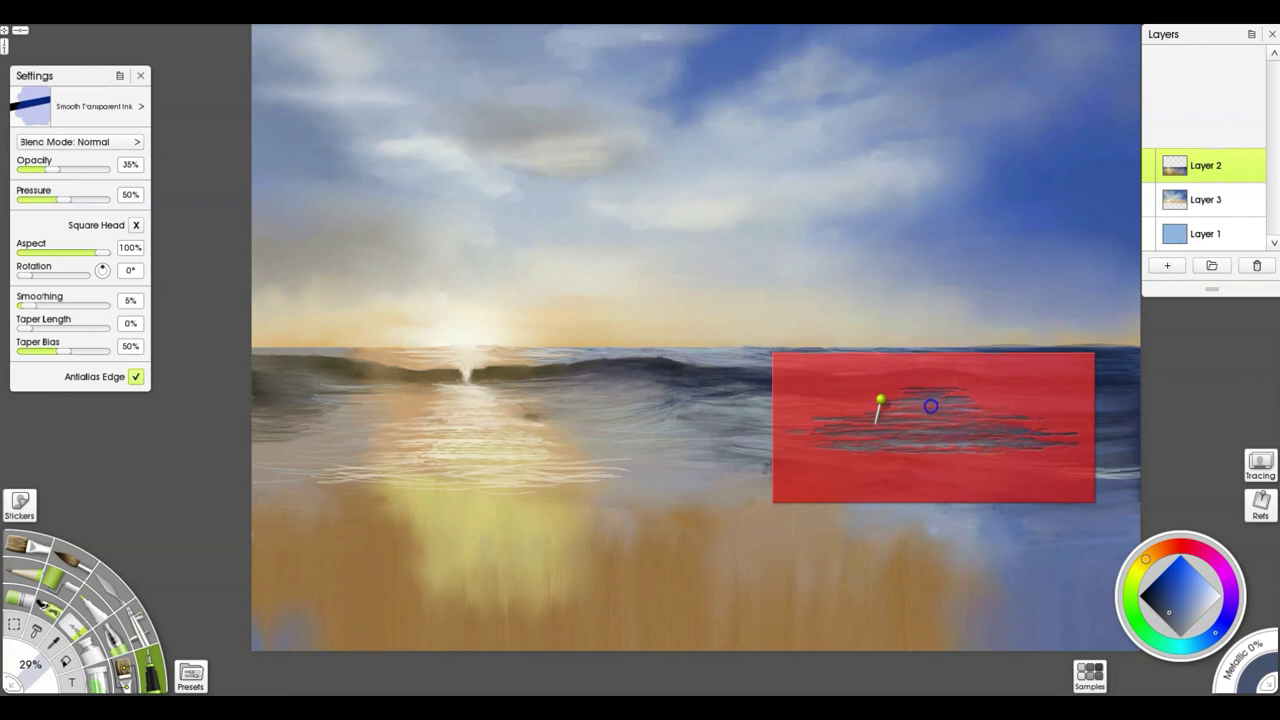
pyautogui.moveTo(1000, 406); pyautogui.dragTo(971, 531)
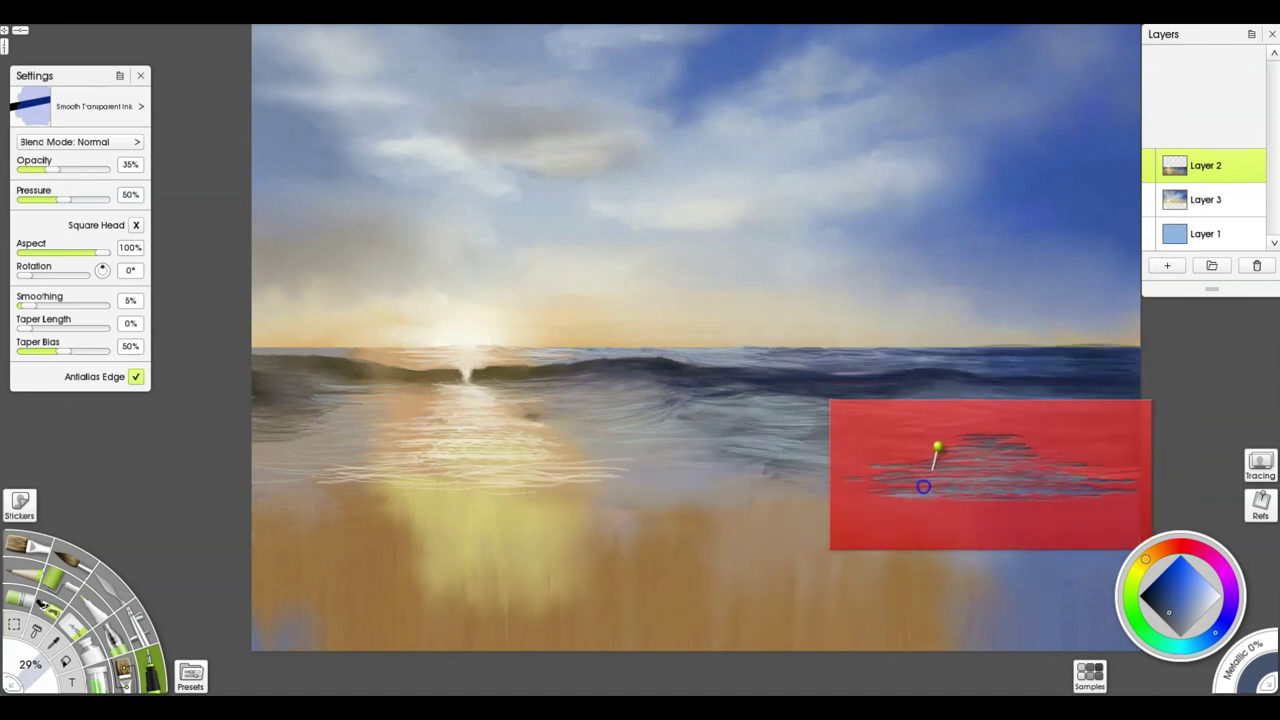
# Step: Paint sampled cream ripples through the stencil over the lower sun reflection and the water to its right, and remove the stencil
pyautogui.moveTo(1128, 461); pyautogui.dragTo(469, 640)
pyautogui.moveTo(574, 560); pyautogui.dragTo(570, 435)
pyautogui.keyDown('alt'); pyautogui.click(474, 404); pyautogui.keyUp('alt')
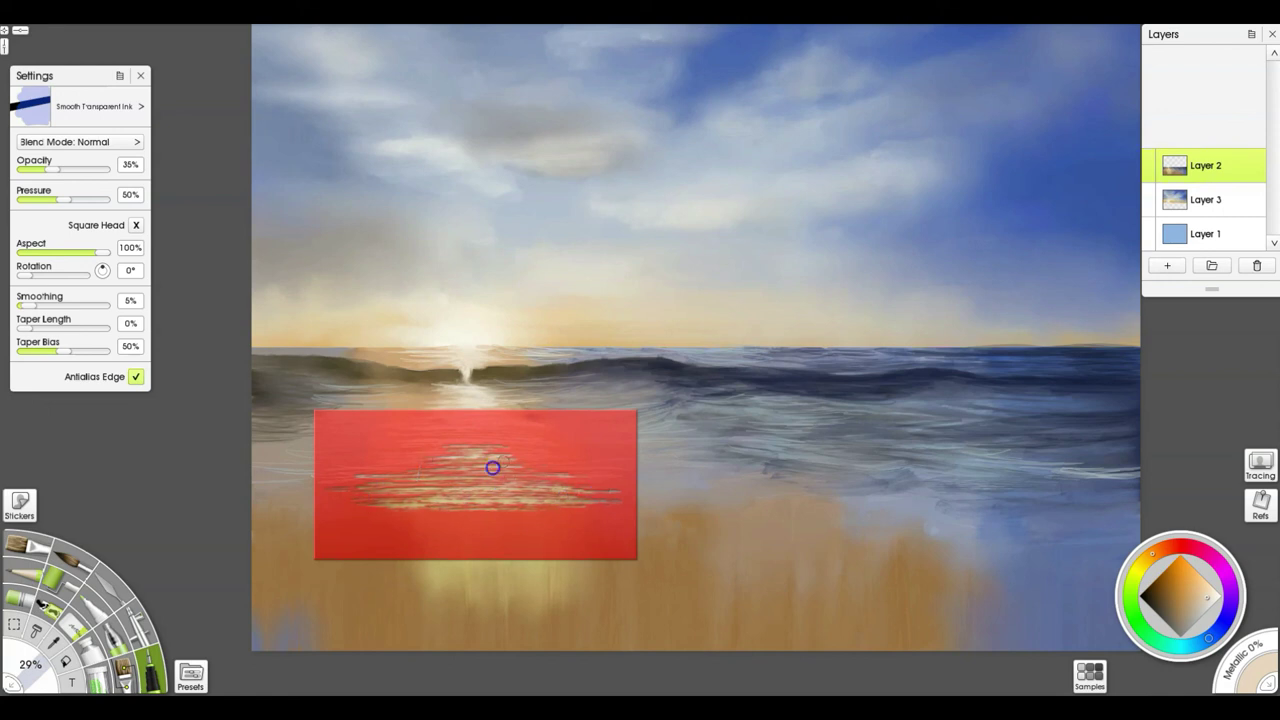
pyautogui.moveTo(590, 450); pyautogui.dragTo(754, 438)
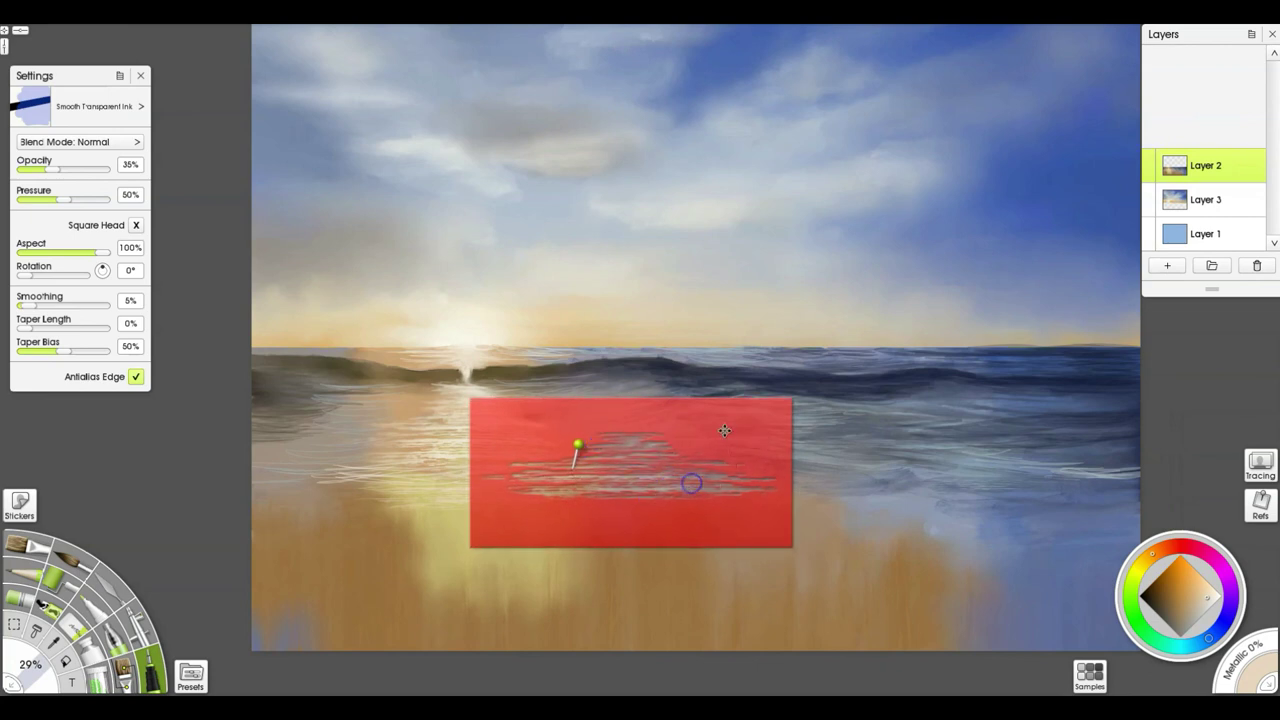
pyautogui.moveTo(709, 430); pyautogui.dragTo(250, 505)
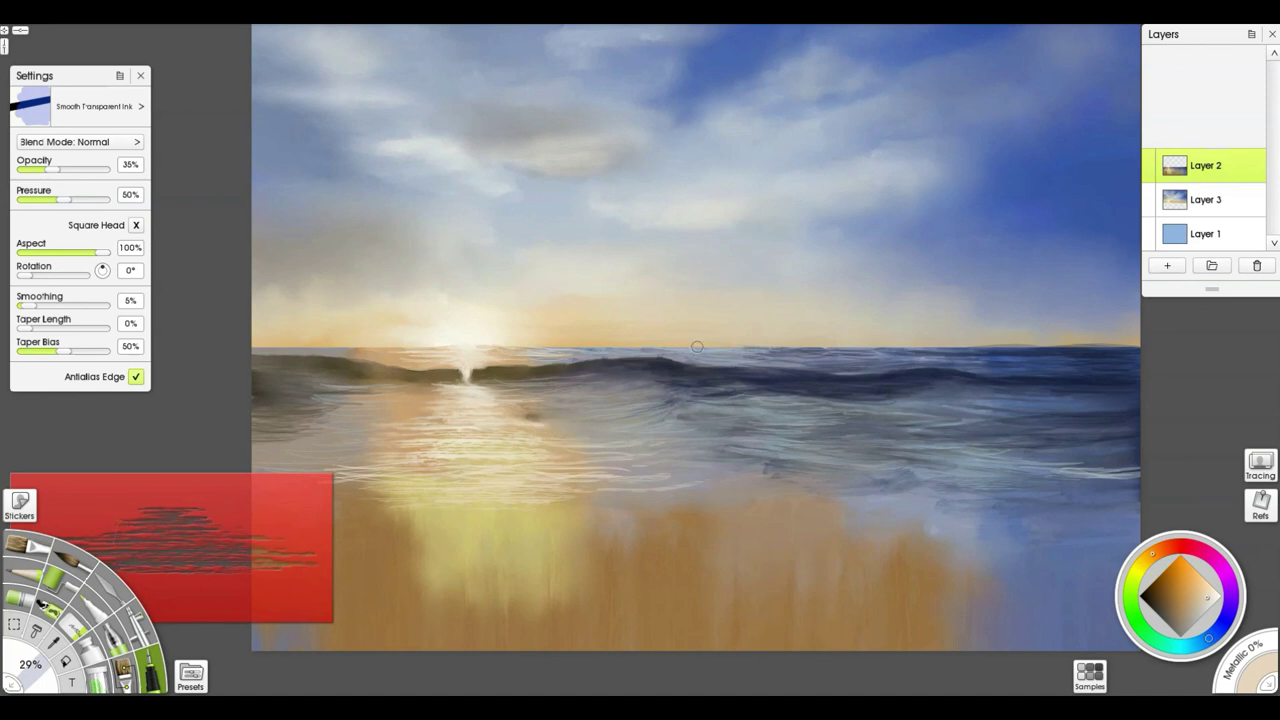
pyautogui.moveTo(304, 522)
pyautogui.mouseDown()
pyautogui.moveTo(544, 506)
pyautogui.moveTo(962, 565)
pyautogui.mouseUp()
pyautogui.rightClick(961, 563)
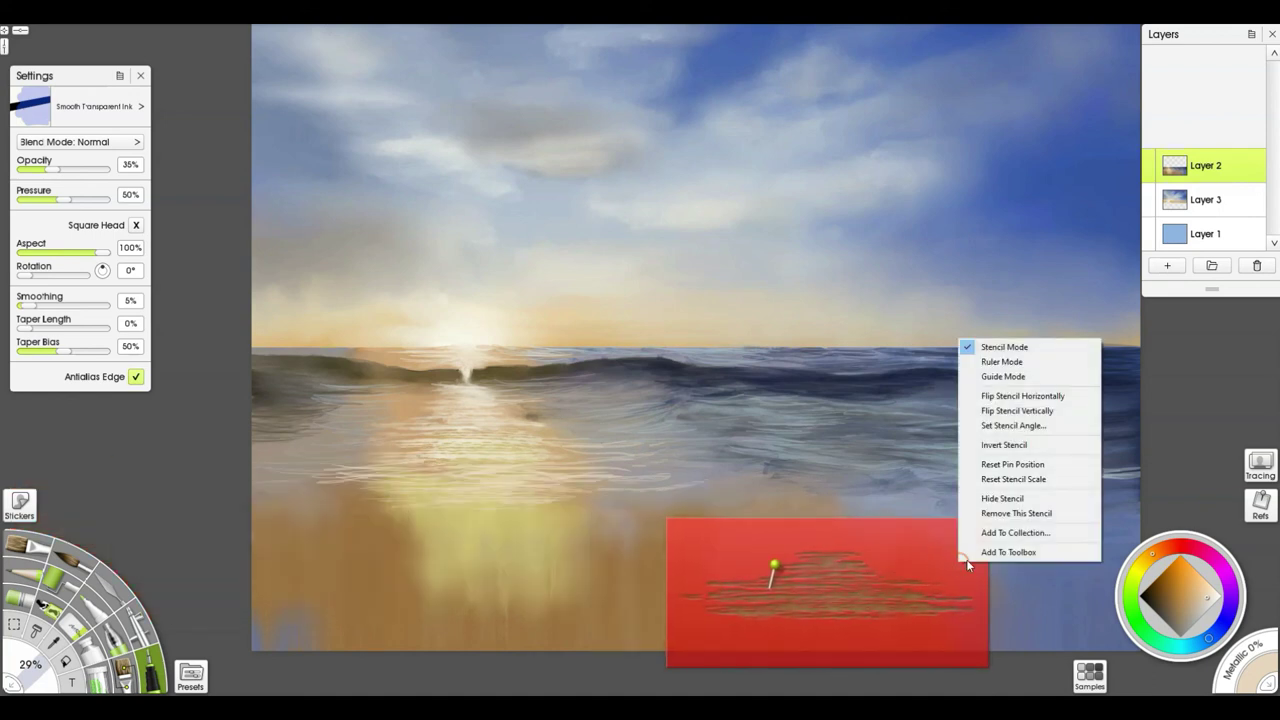
pyautogui.click(993, 512)
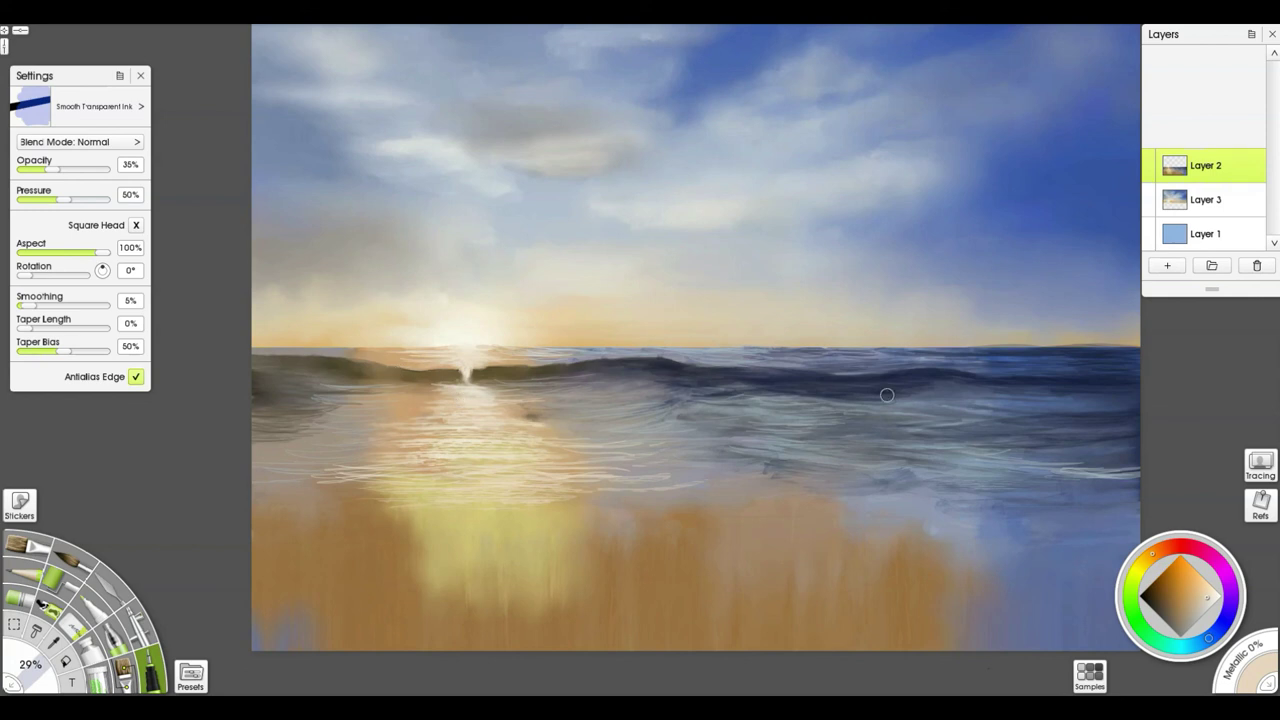
# Step: Add a new layer above Layer 2 and choose Impressionistic Cloud Brush 1 with a pale lavender-grey colour
pyautogui.scroll(-1, 887, 395)
pyautogui.moveTo(815, 311)
pyautogui.mouseDown()
pyautogui.moveTo(808, 403)
pyautogui.moveTo(805, 385)
pyautogui.mouseUp()
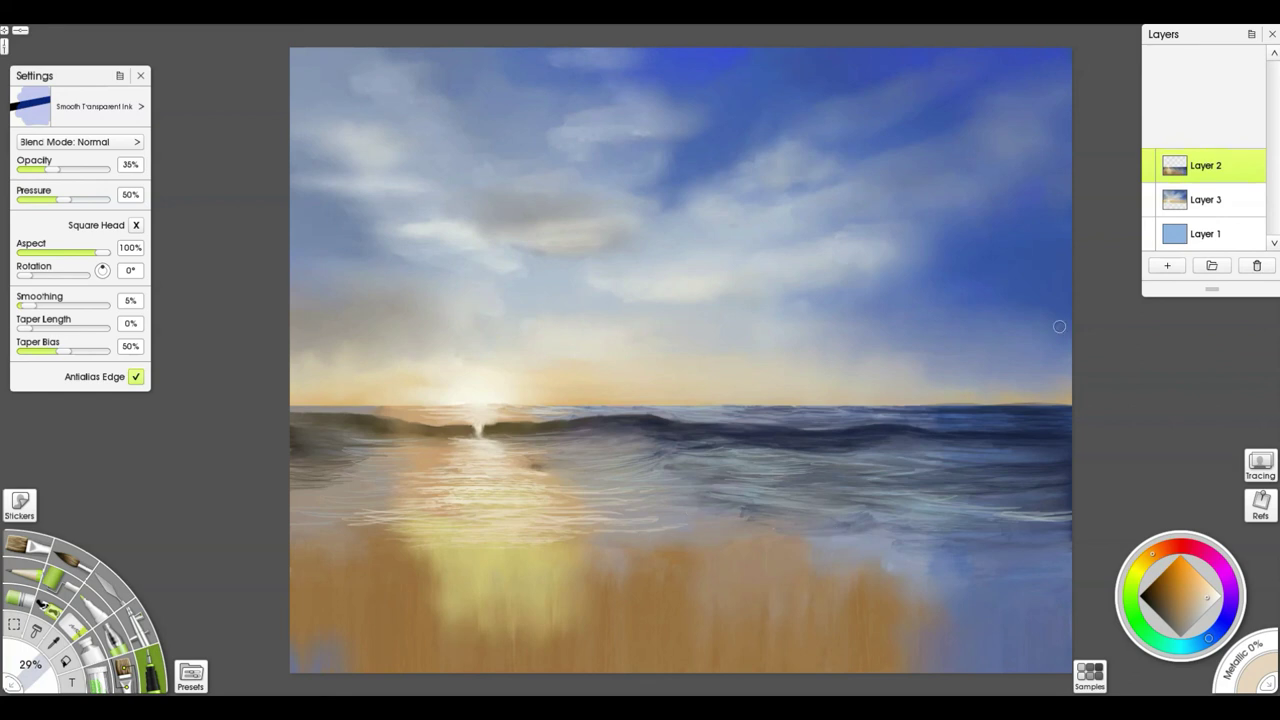
pyautogui.click(1167, 265)
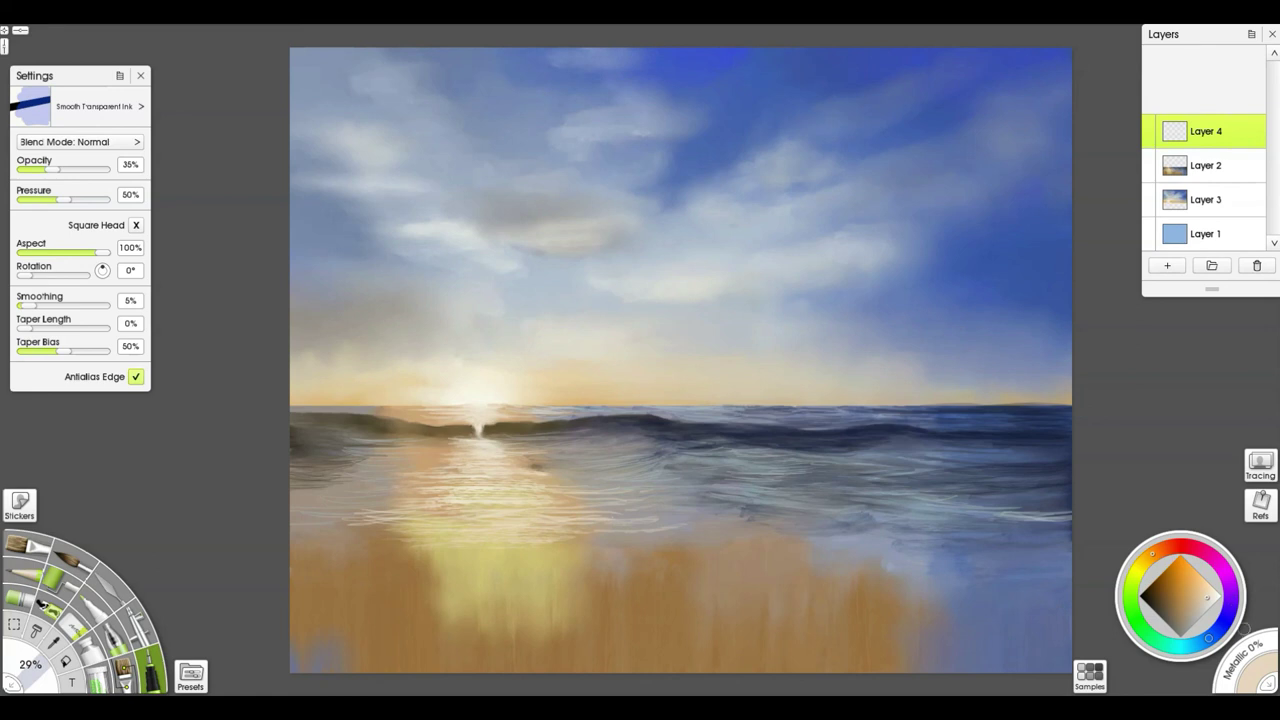
pyautogui.click(1244, 605)
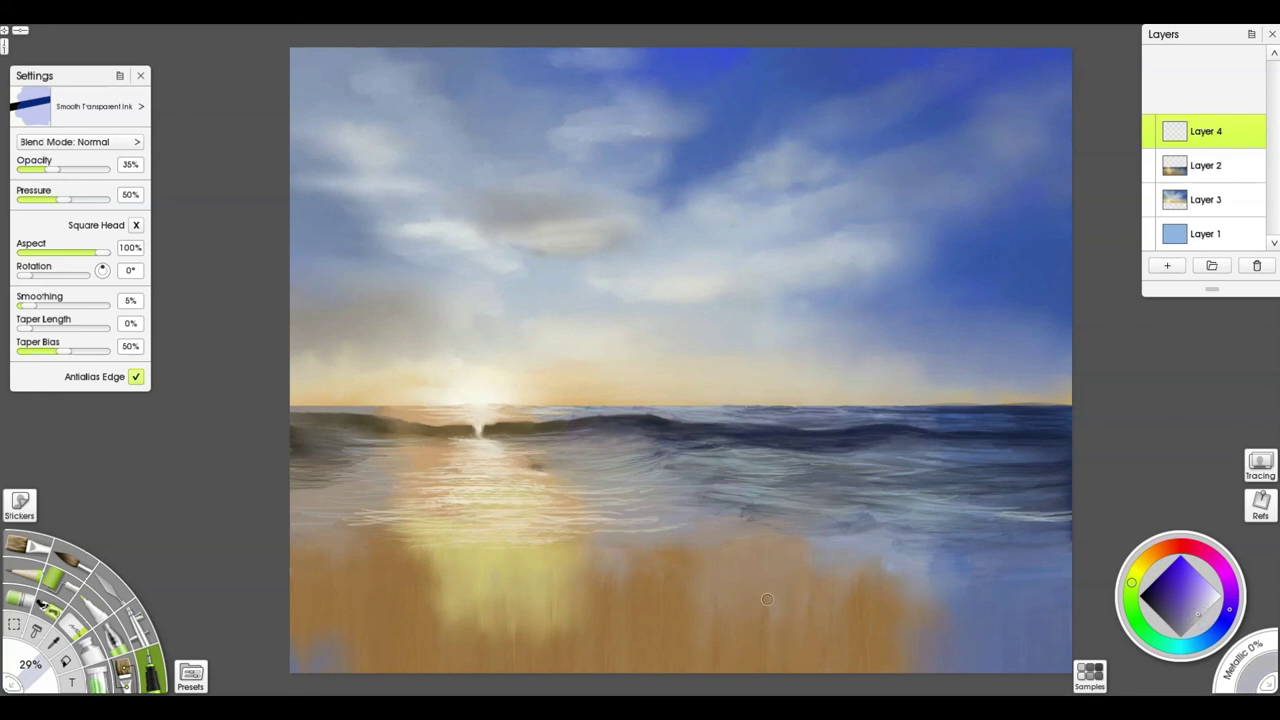
pyautogui.press('ctrl')
pyautogui.click(129, 670)
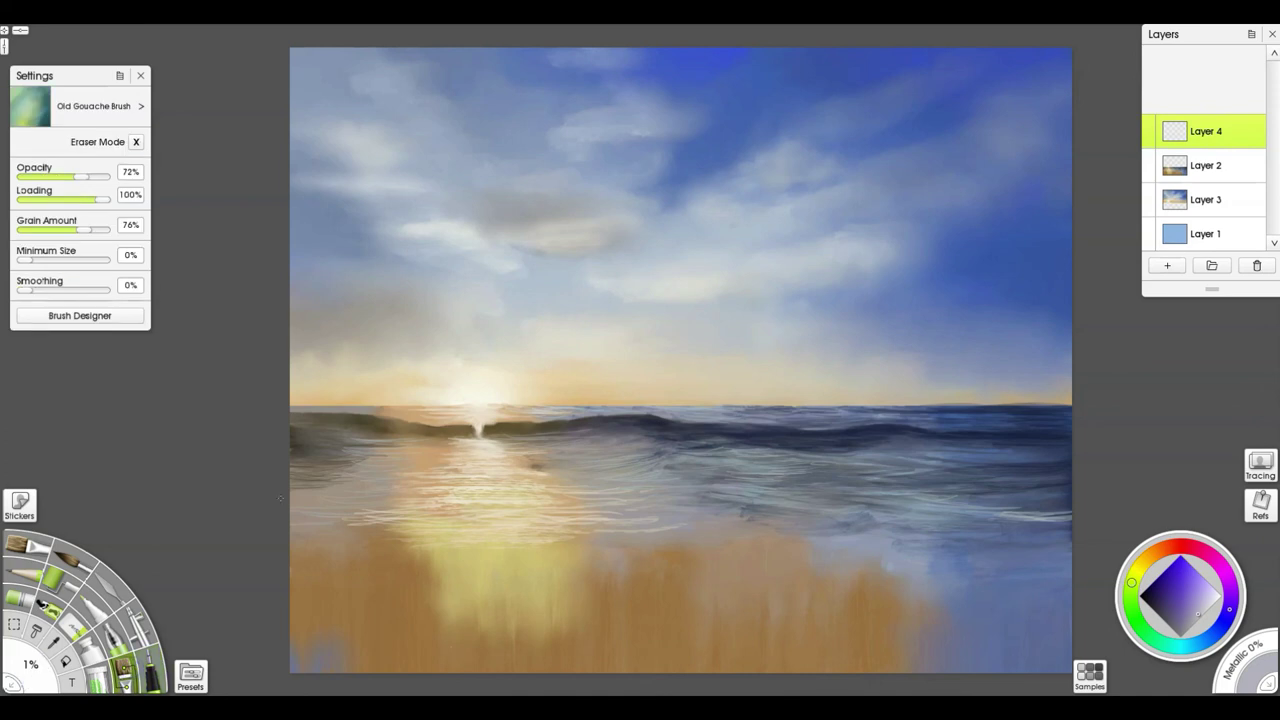
pyautogui.click(190, 676)
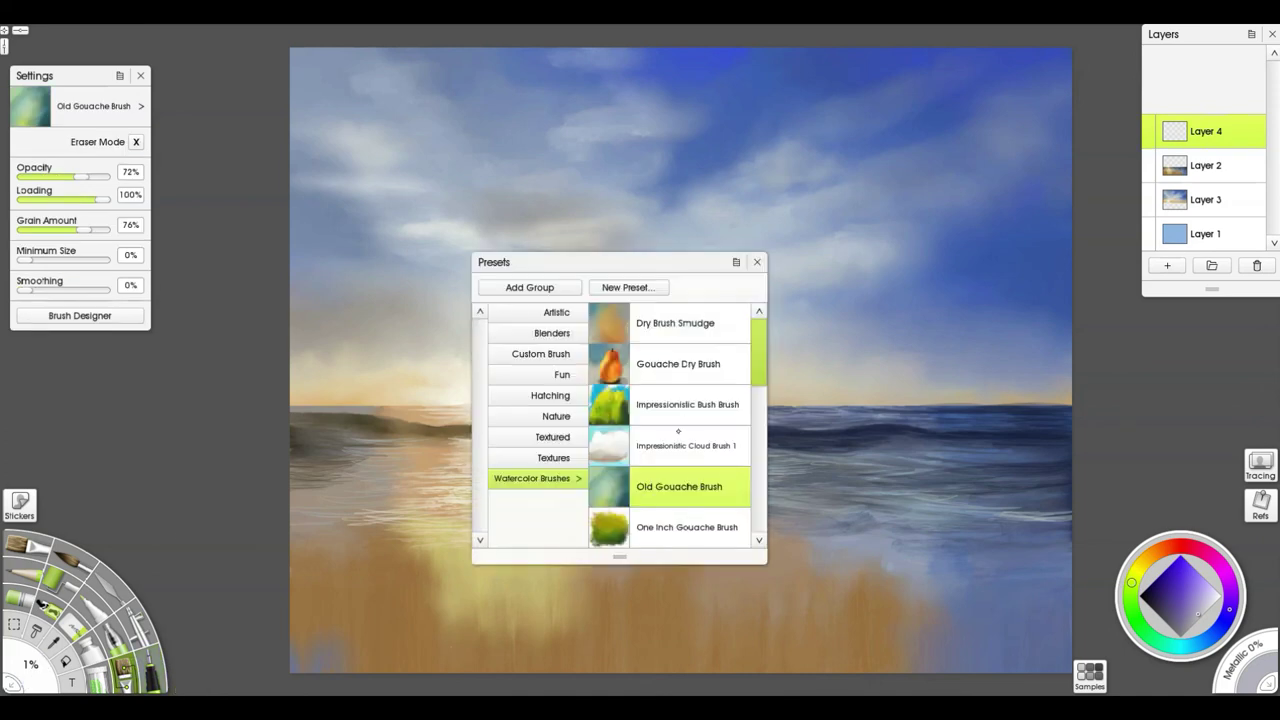
pyautogui.click(678, 437)
pyautogui.click(757, 262)
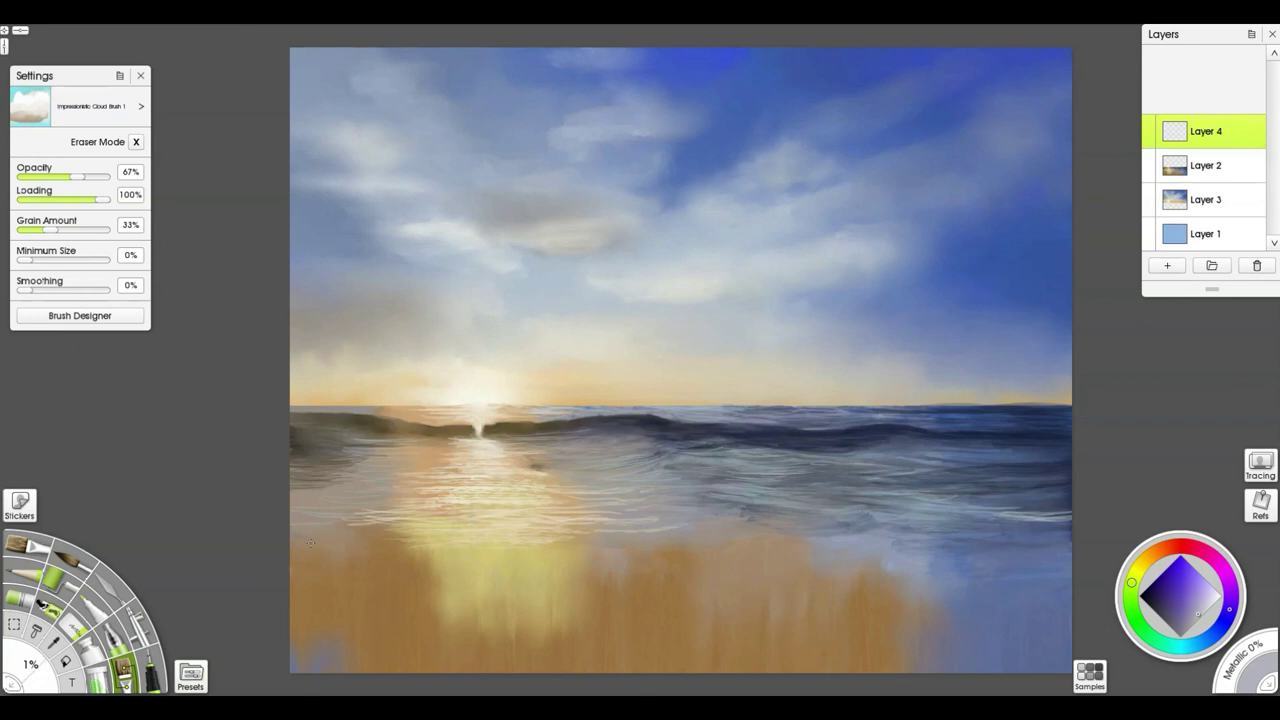
# Step: Outline a band of shoreline foam in pale lavender-grey across the whole beach edge at 36% brush size
pyautogui.moveTo(353, 554); pyautogui.dragTo(428, 562)
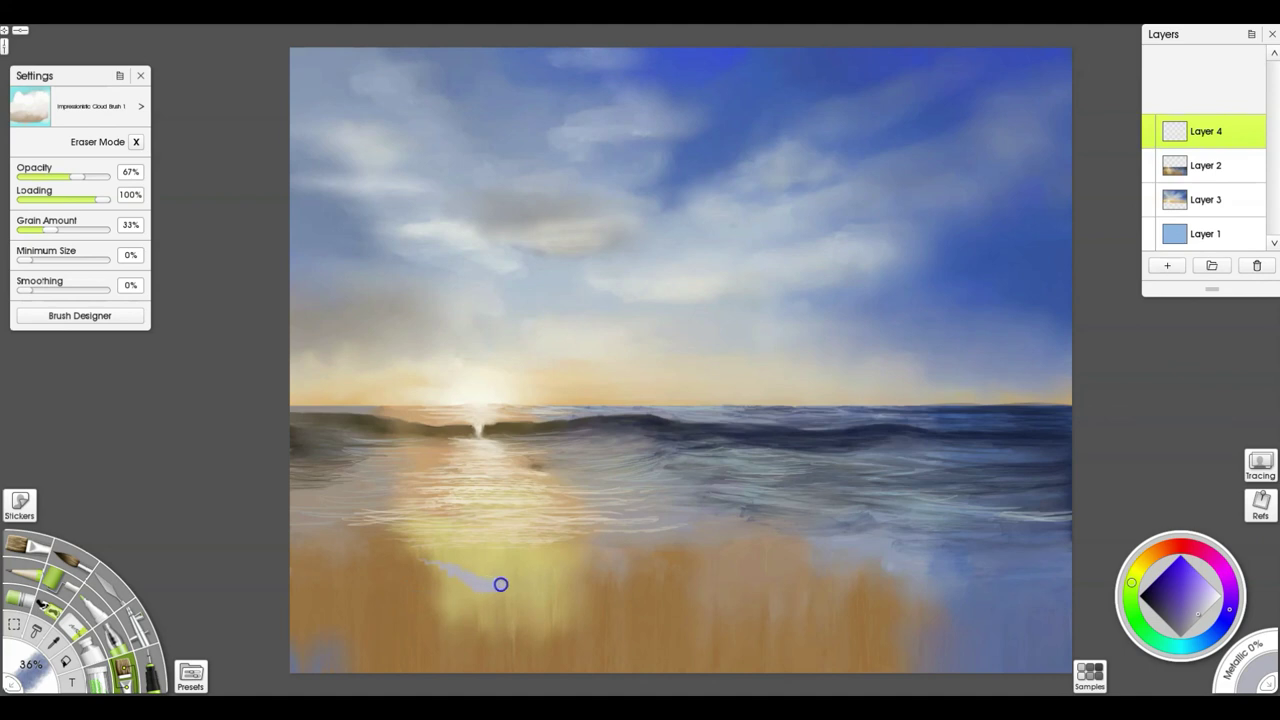
pyautogui.moveTo(561, 558)
pyautogui.mouseDown()
pyautogui.moveTo(757, 616)
pyautogui.moveTo(829, 613)
pyautogui.moveTo(816, 606)
pyautogui.moveTo(834, 601)
pyautogui.moveTo(799, 583)
pyautogui.moveTo(831, 576)
pyautogui.moveTo(1029, 610)
pyautogui.moveTo(1107, 604)
pyautogui.moveTo(1065, 586)
pyautogui.moveTo(1084, 575)
pyautogui.moveTo(1077, 556)
pyautogui.moveTo(999, 532)
pyautogui.moveTo(644, 528)
pyautogui.moveTo(404, 556)
pyautogui.moveTo(353, 537)
pyautogui.moveTo(271, 541)
pyautogui.moveTo(287, 535)
pyautogui.moveTo(281, 526)
pyautogui.moveTo(305, 528)
pyautogui.moveTo(303, 517)
pyautogui.moveTo(503, 543)
pyautogui.moveTo(483, 531)
pyautogui.moveTo(571, 536)
pyautogui.mouseUp()
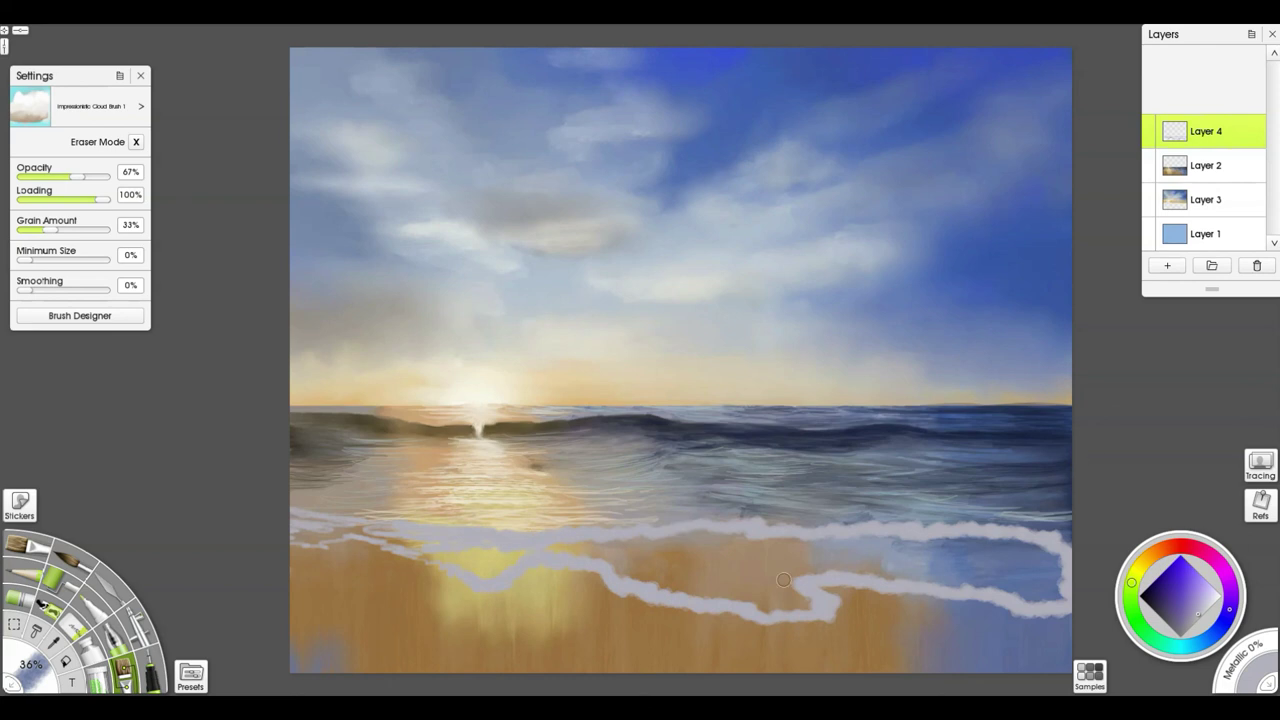
pyautogui.moveTo(691, 574)
pyautogui.mouseDown()
pyautogui.moveTo(808, 598)
pyautogui.moveTo(743, 600)
pyautogui.moveTo(826, 605)
pyautogui.moveTo(697, 589)
pyautogui.mouseUp()
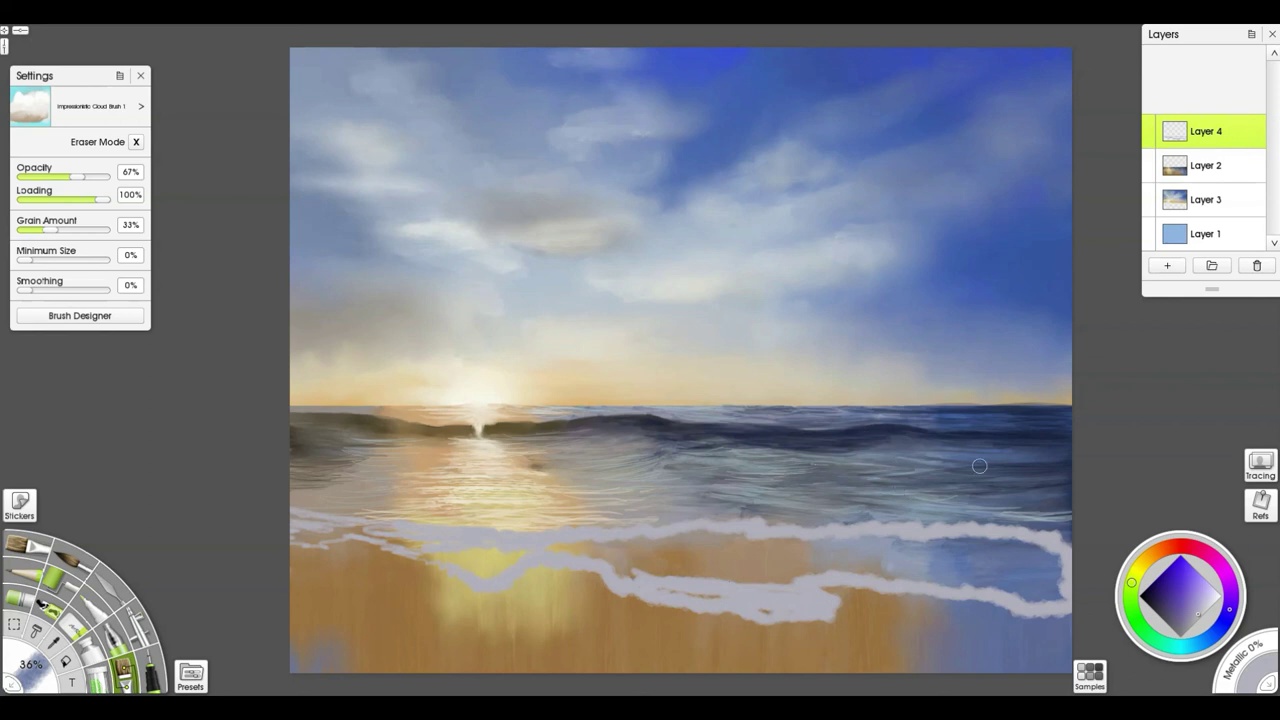
# Step: Fill the inside of the foam outline with a darker purple-grey shadow, softened into the pale edges
pyautogui.click(1175, 622)
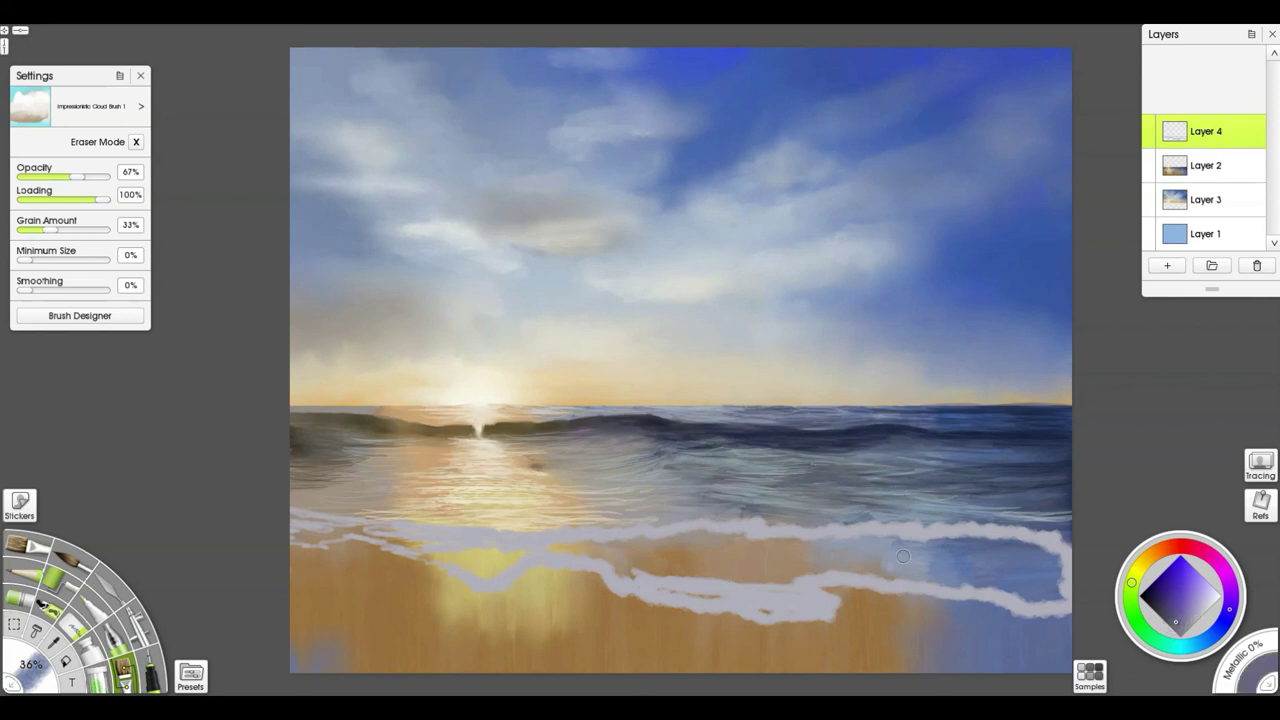
pyautogui.moveTo(820, 560)
pyautogui.mouseDown()
pyautogui.moveTo(899, 556)
pyautogui.moveTo(862, 550)
pyautogui.moveTo(911, 539)
pyautogui.moveTo(998, 542)
pyautogui.moveTo(1054, 565)
pyautogui.moveTo(975, 572)
pyautogui.moveTo(941, 560)
pyautogui.moveTo(1029, 584)
pyautogui.moveTo(994, 578)
pyautogui.moveTo(1025, 586)
pyautogui.moveTo(1019, 600)
pyautogui.moveTo(1049, 593)
pyautogui.moveTo(793, 573)
pyautogui.moveTo(837, 565)
pyautogui.moveTo(752, 581)
pyautogui.moveTo(818, 590)
pyautogui.moveTo(802, 614)
pyautogui.moveTo(771, 590)
pyautogui.moveTo(690, 588)
pyautogui.moveTo(788, 566)
pyautogui.moveTo(804, 572)
pyautogui.moveTo(714, 575)
pyautogui.moveTo(804, 581)
pyautogui.moveTo(877, 542)
pyautogui.moveTo(898, 546)
pyautogui.moveTo(866, 549)
pyautogui.moveTo(919, 546)
pyautogui.moveTo(734, 543)
pyautogui.moveTo(640, 564)
pyautogui.moveTo(635, 575)
pyautogui.moveTo(660, 584)
pyautogui.moveTo(733, 583)
pyautogui.moveTo(739, 560)
pyautogui.moveTo(632, 567)
pyautogui.moveTo(567, 564)
pyautogui.moveTo(567, 552)
pyautogui.moveTo(640, 556)
pyautogui.moveTo(660, 542)
pyautogui.moveTo(719, 541)
pyautogui.moveTo(669, 538)
pyautogui.moveTo(726, 534)
pyautogui.moveTo(537, 543)
pyautogui.moveTo(454, 566)
pyautogui.moveTo(480, 572)
pyautogui.moveTo(506, 551)
pyautogui.moveTo(429, 540)
pyautogui.moveTo(457, 554)
pyautogui.moveTo(425, 536)
pyautogui.moveTo(277, 540)
pyautogui.moveTo(384, 536)
pyautogui.mouseUp()
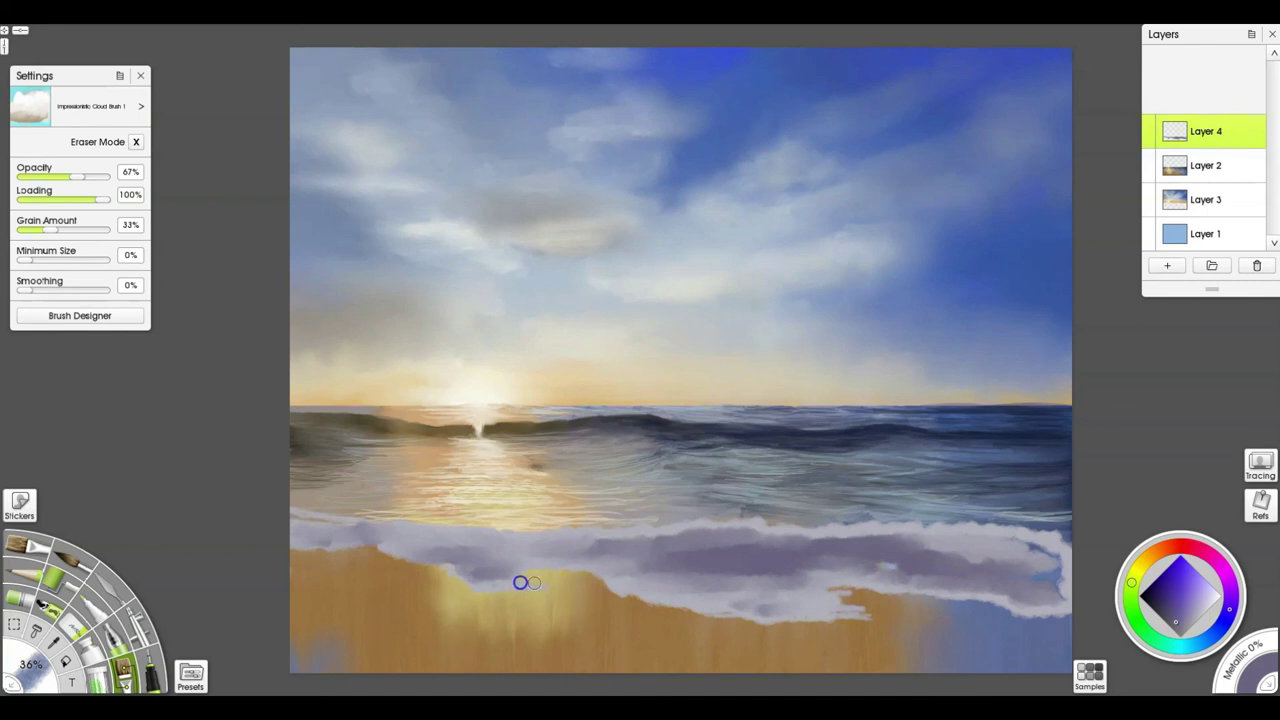
# Step: Add ragged streaks to the foam's lower edge, undo the stray stroke on the sand, and extend sampled pale foam toward the right edge
pyautogui.moveTo(589, 569)
pyautogui.mouseDown()
pyautogui.moveTo(626, 594)
pyautogui.moveTo(586, 594)
pyautogui.moveTo(617, 599)
pyautogui.mouseUp()
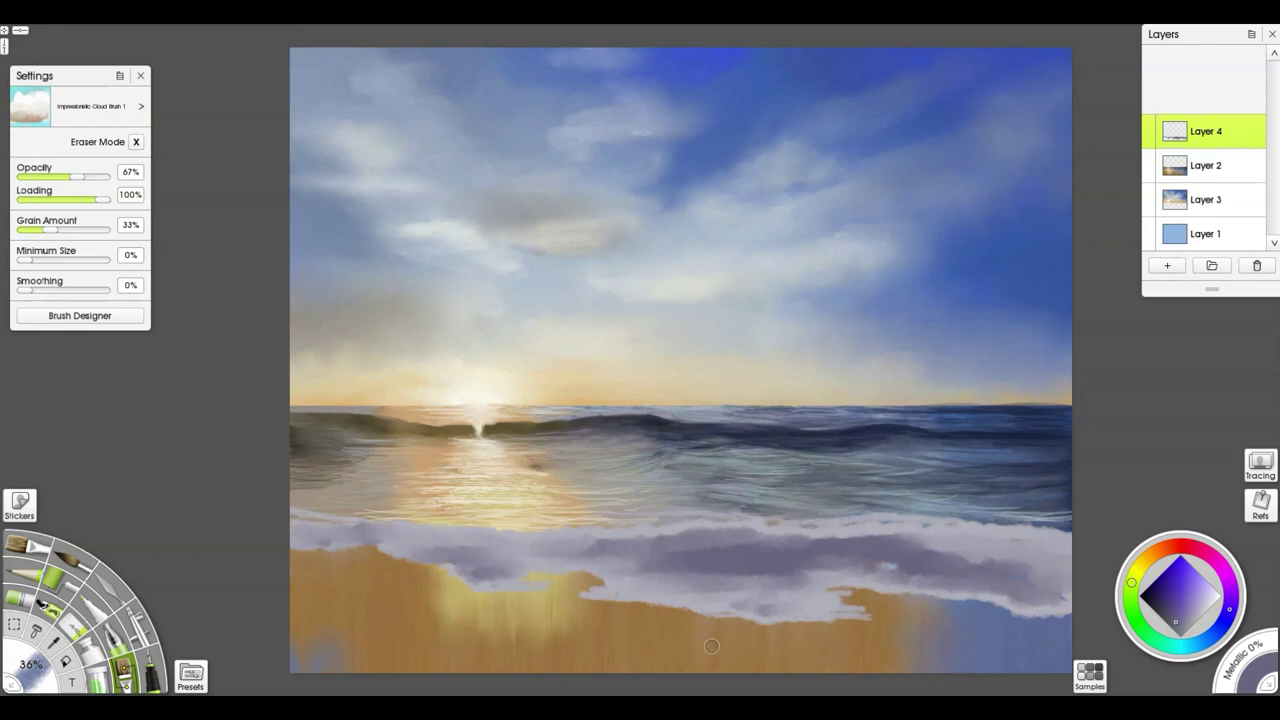
pyautogui.moveTo(657, 633)
pyautogui.mouseDown()
pyautogui.moveTo(1037, 628)
pyautogui.moveTo(609, 651)
pyautogui.mouseUp()
pyautogui.hotkey('ctrl', 'z')
pyautogui.keyDown('alt'); pyautogui.click(829, 607); pyautogui.keyUp('alt')
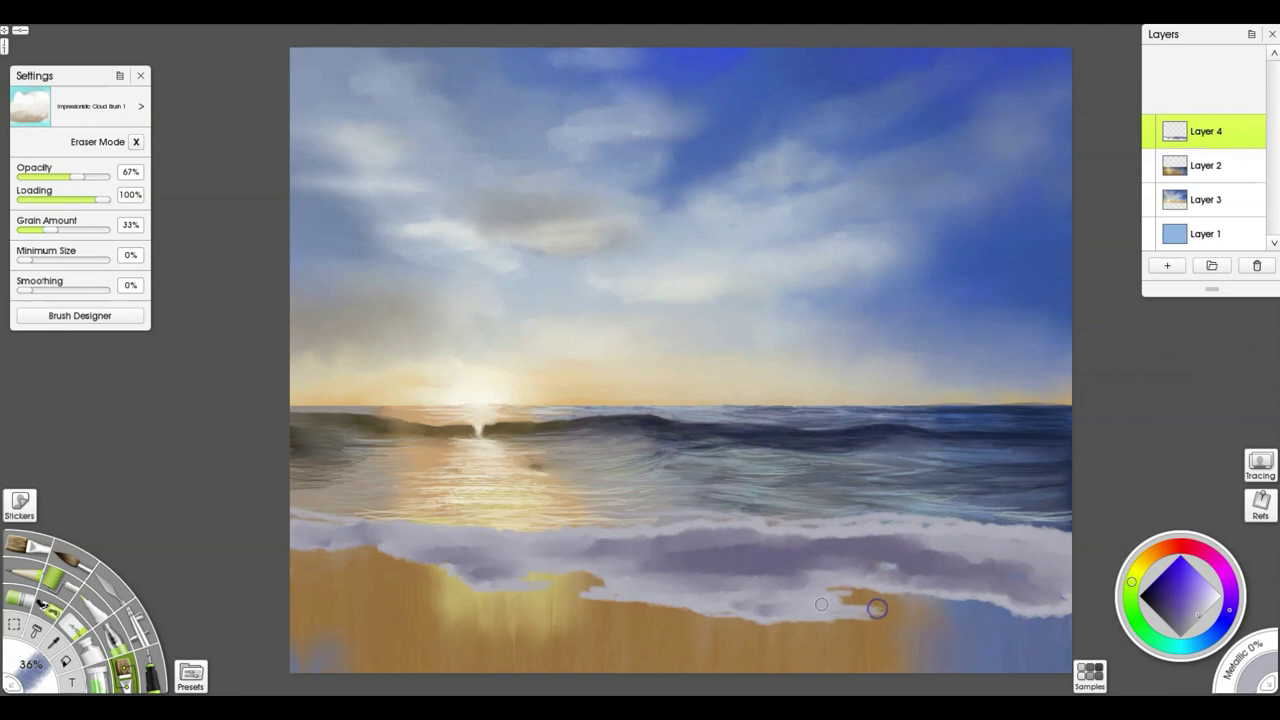
pyautogui.moveTo(834, 605)
pyautogui.mouseDown()
pyautogui.moveTo(882, 605)
pyautogui.moveTo(838, 600)
pyautogui.moveTo(878, 592)
pyautogui.moveTo(1014, 612)
pyautogui.moveTo(947, 611)
pyautogui.moveTo(1085, 610)
pyautogui.mouseUp()
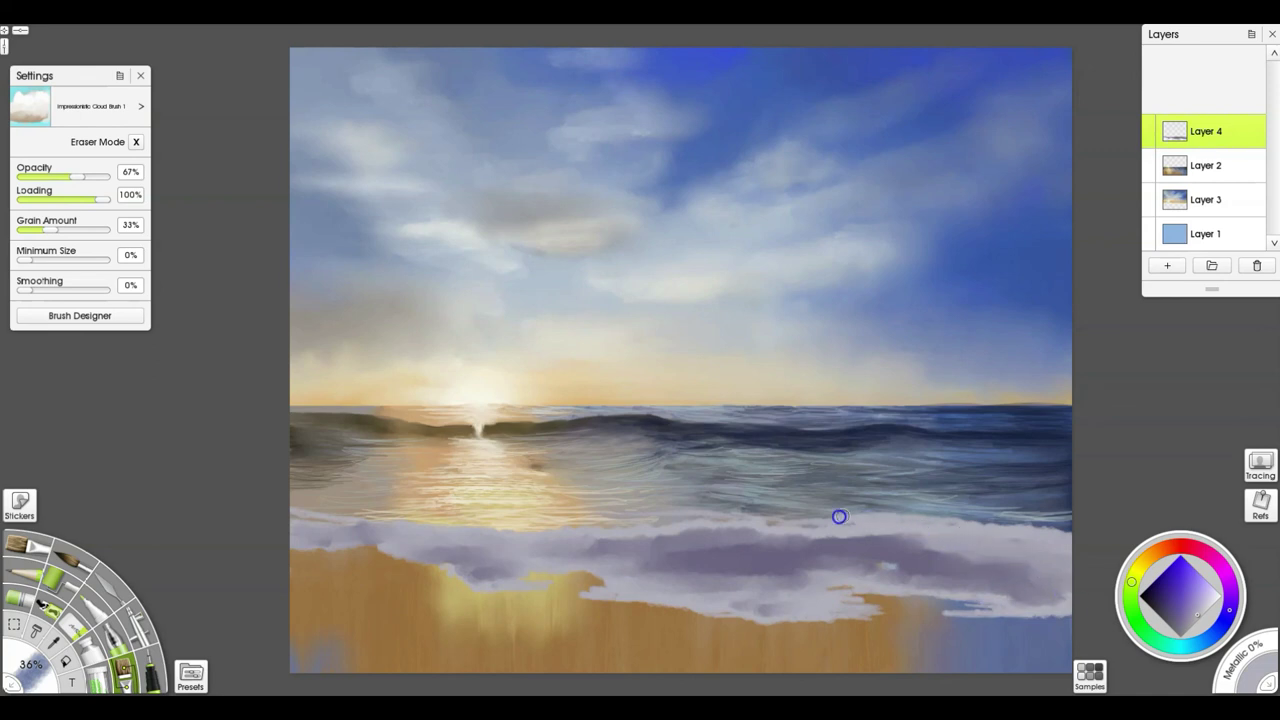
# Step: Paint ragged pale lavender-grey streaks along the foam's upper edge, extending it into the water from the canvas's right side to its left edge
pyautogui.moveTo(798, 511); pyautogui.dragTo(599, 502)
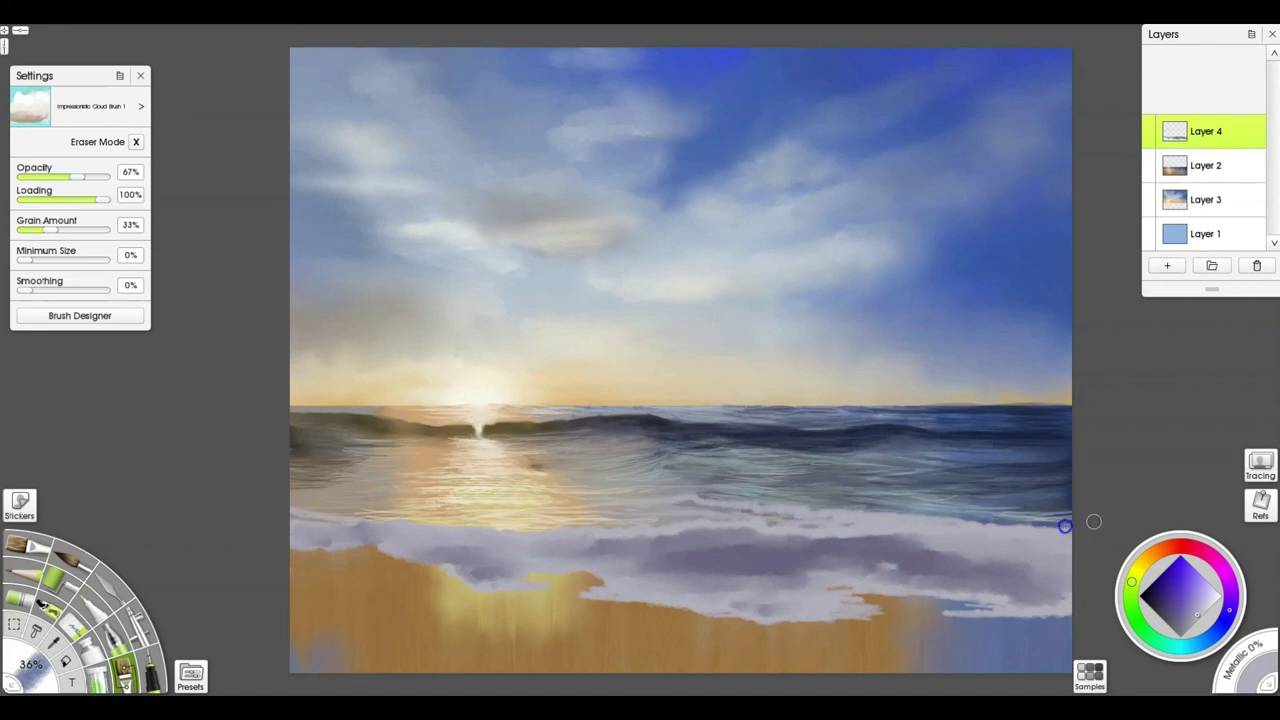
pyautogui.moveTo(964, 530)
pyautogui.mouseDown()
pyautogui.moveTo(1089, 516)
pyautogui.moveTo(1010, 513)
pyautogui.mouseUp()
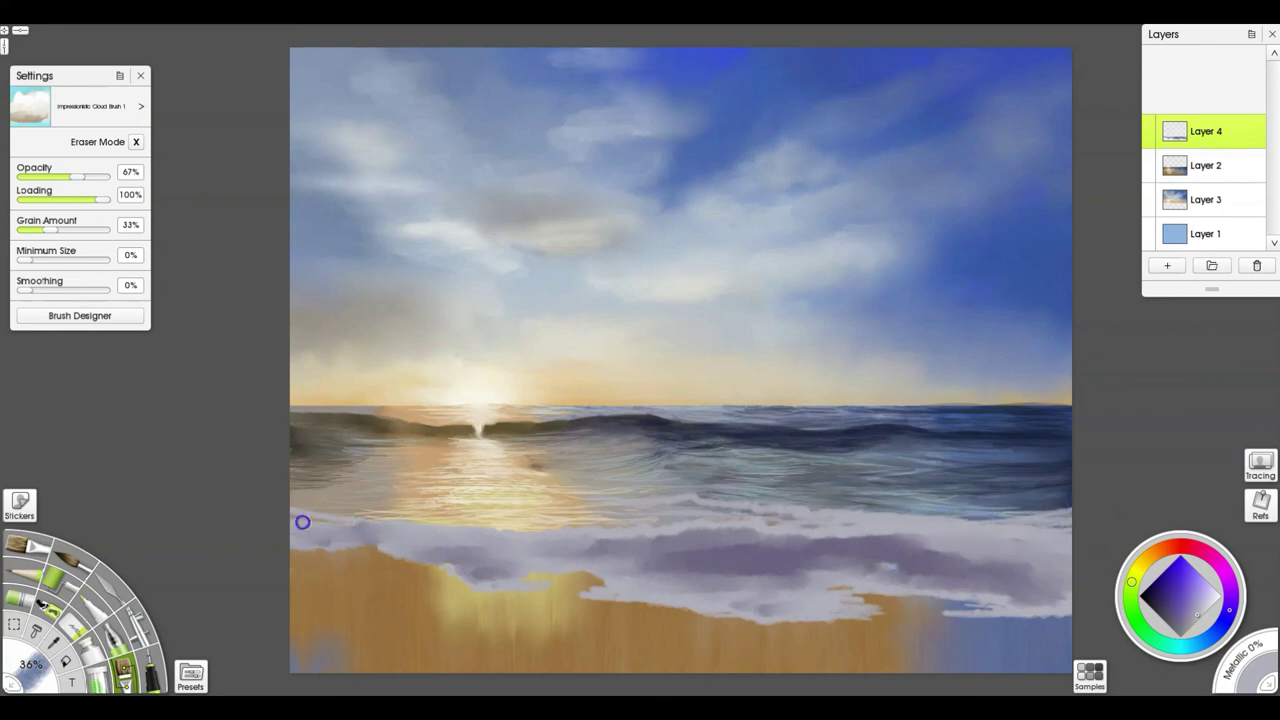
pyautogui.moveTo(280, 515)
pyautogui.mouseDown()
pyautogui.moveTo(359, 522)
pyautogui.moveTo(268, 505)
pyautogui.moveTo(404, 504)
pyautogui.mouseUp()
pyautogui.moveTo(295, 501)
pyautogui.mouseDown()
pyautogui.moveTo(361, 500)
pyautogui.moveTo(451, 528)
pyautogui.moveTo(545, 525)
pyautogui.mouseUp()
pyautogui.moveTo(464, 516)
pyautogui.mouseDown()
pyautogui.moveTo(655, 512)
pyautogui.moveTo(551, 531)
pyautogui.moveTo(619, 531)
pyautogui.moveTo(590, 513)
pyautogui.moveTo(616, 502)
pyautogui.moveTo(512, 492)
pyautogui.moveTo(822, 508)
pyautogui.moveTo(674, 491)
pyautogui.moveTo(728, 496)
pyautogui.mouseUp()
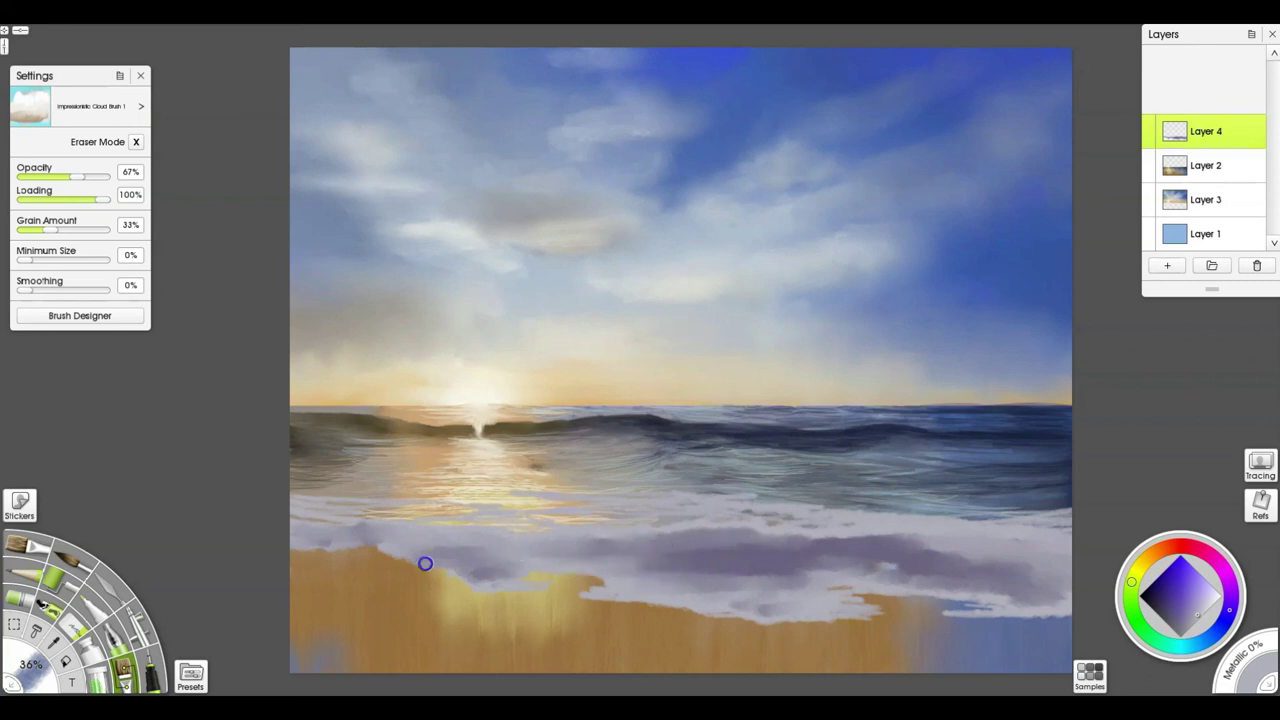
# Step: Roughen the foam's lower-left edge over the sand and add thin pale foam strands above the band's right half
pyautogui.moveTo(384, 556); pyautogui.dragTo(300, 522)
pyautogui.moveTo(760, 496)
pyautogui.mouseDown()
pyautogui.moveTo(865, 503)
pyautogui.moveTo(768, 492)
pyautogui.mouseUp()
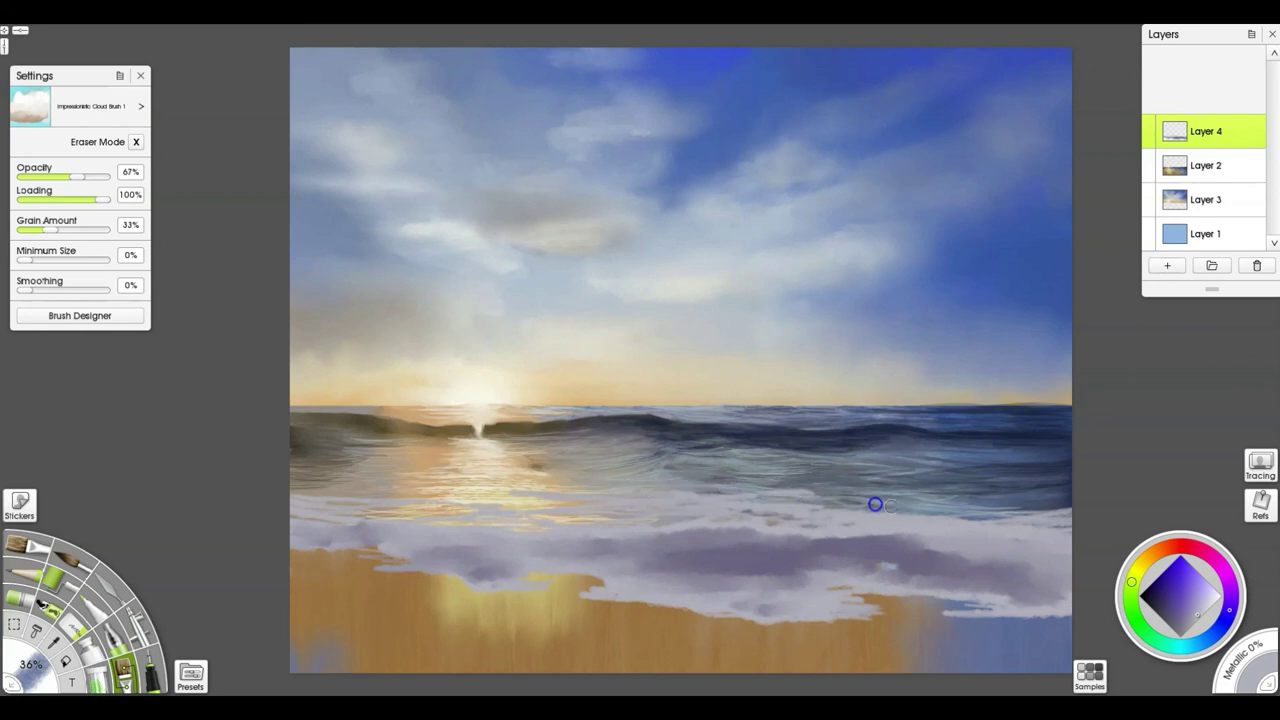
pyautogui.moveTo(964, 504); pyautogui.dragTo(1064, 500)
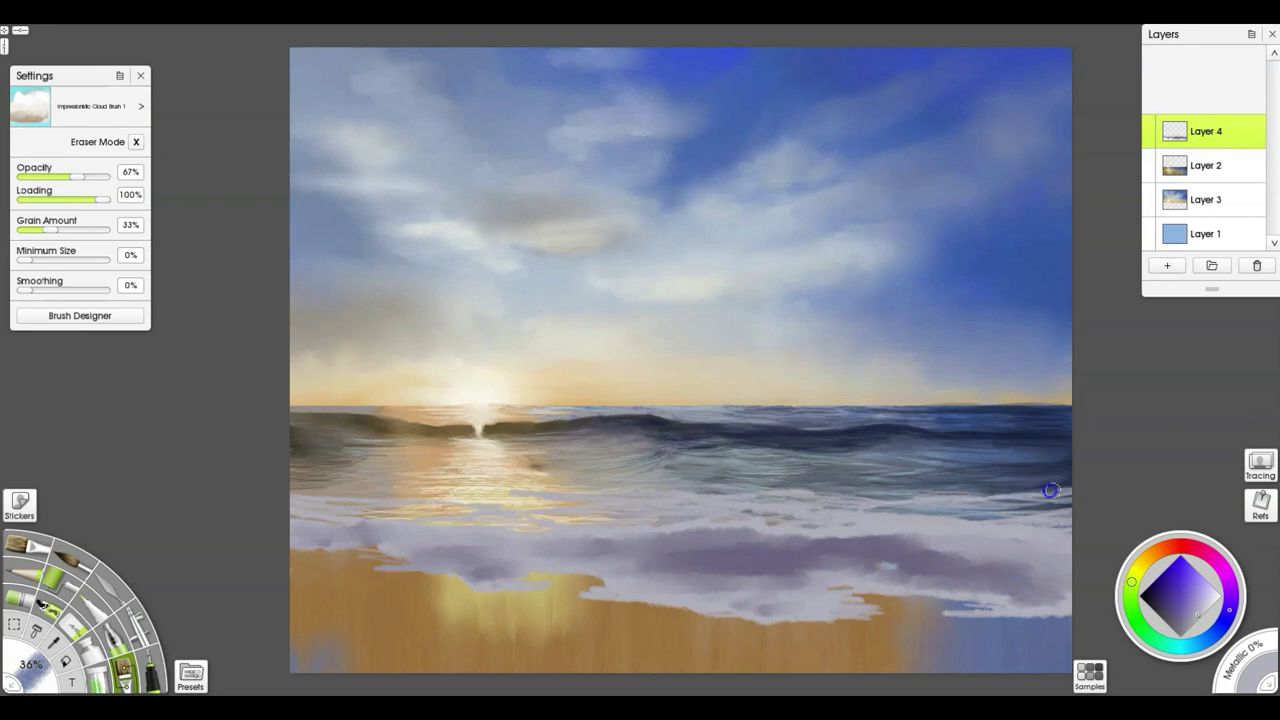
pyautogui.moveTo(1046, 491); pyautogui.dragTo(861, 497)
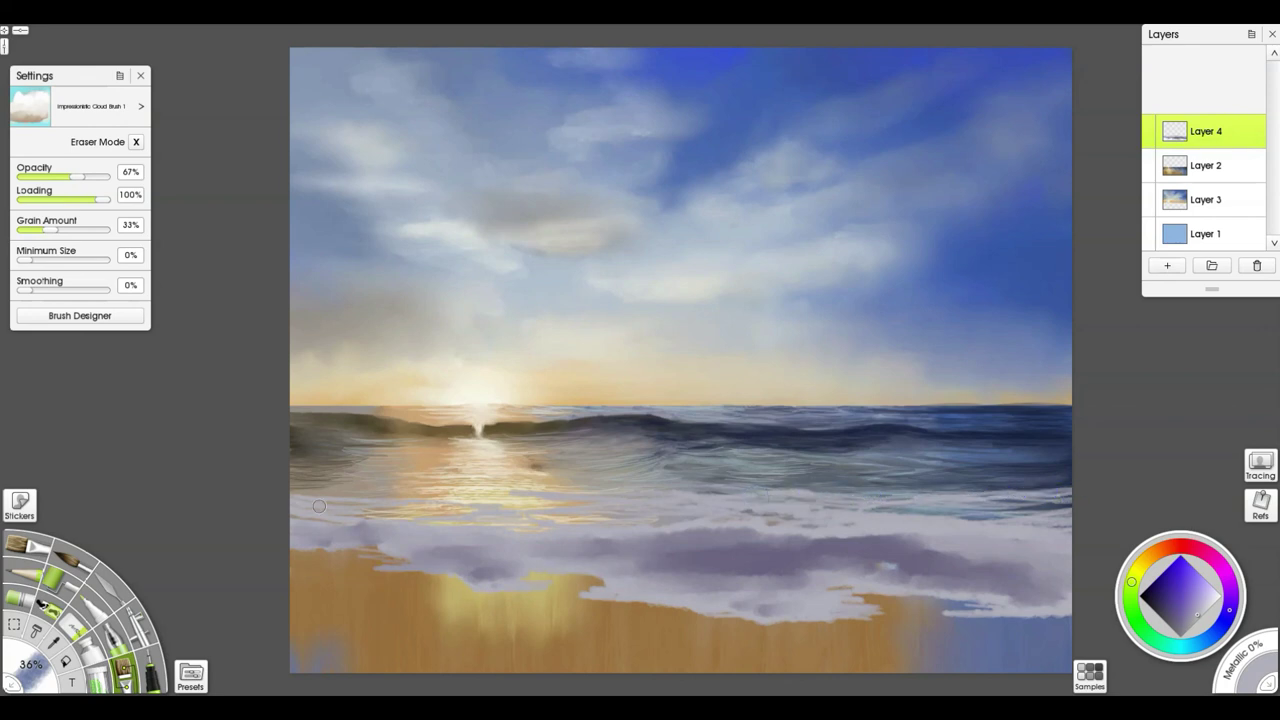